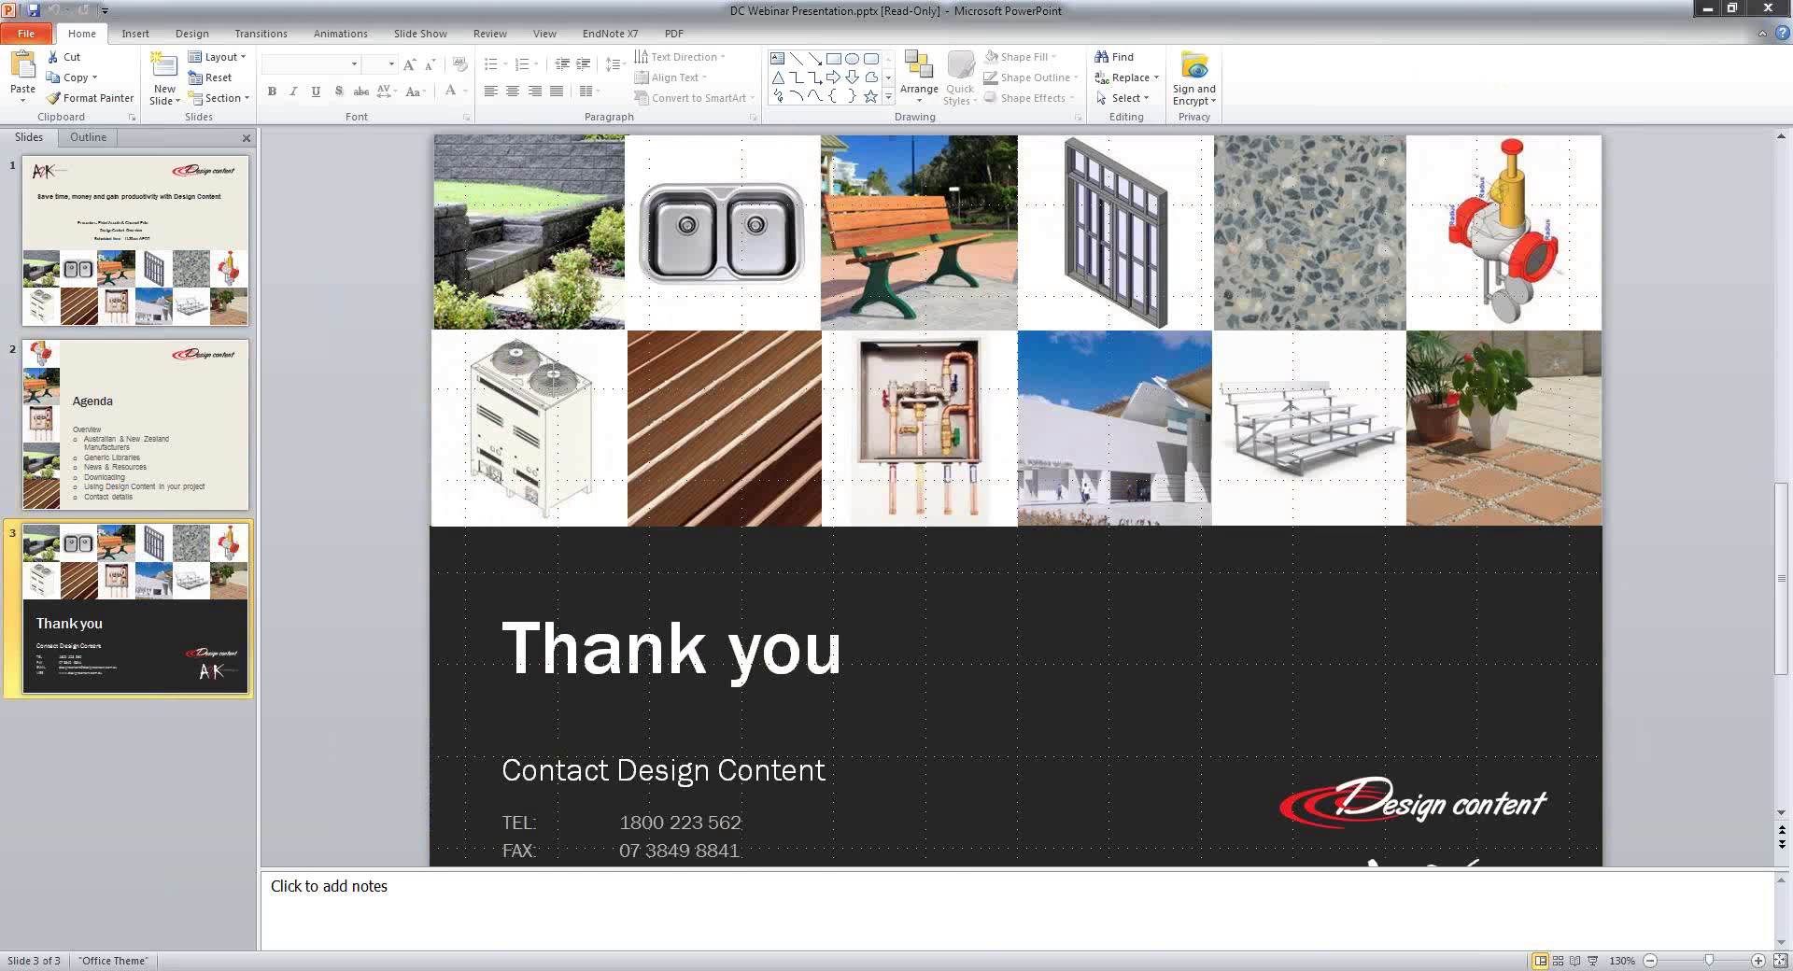
Switch from the Thank you slide to the designcontent.com.au homepage in Chrome.
key("alt+Tab")
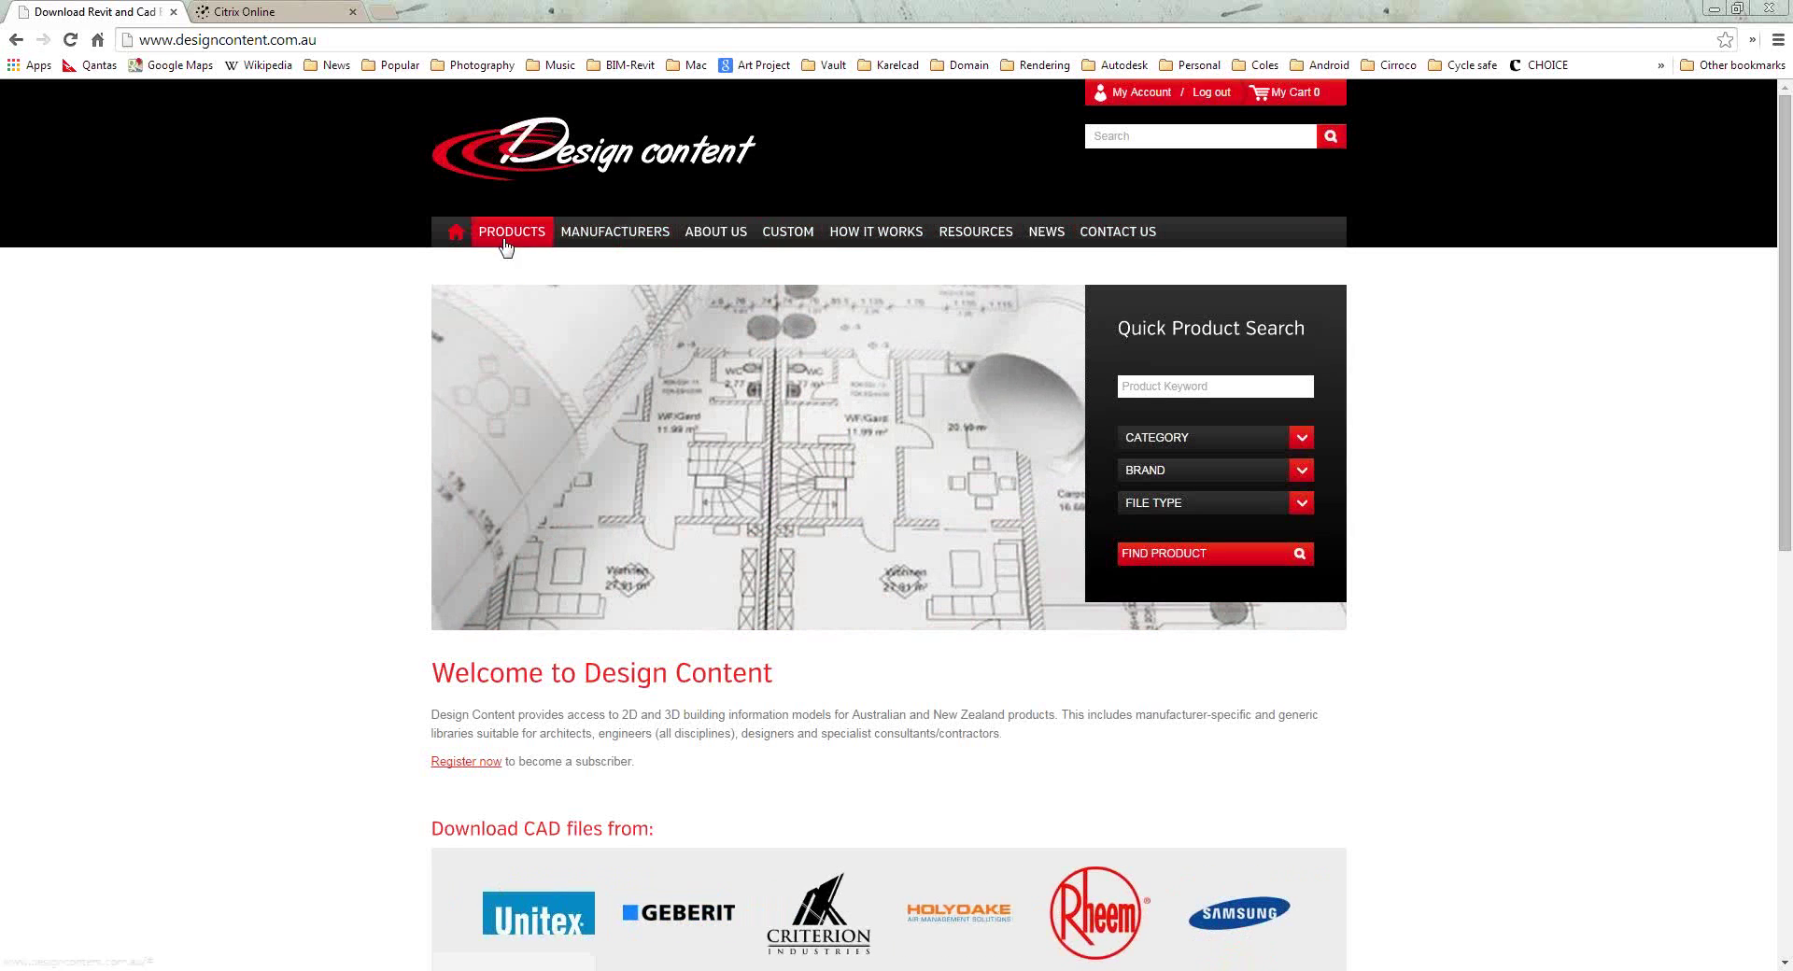
Browse the Products and Manufacturers menus and open the Airport Doors manufacturer page.
mouse_move(509, 241)
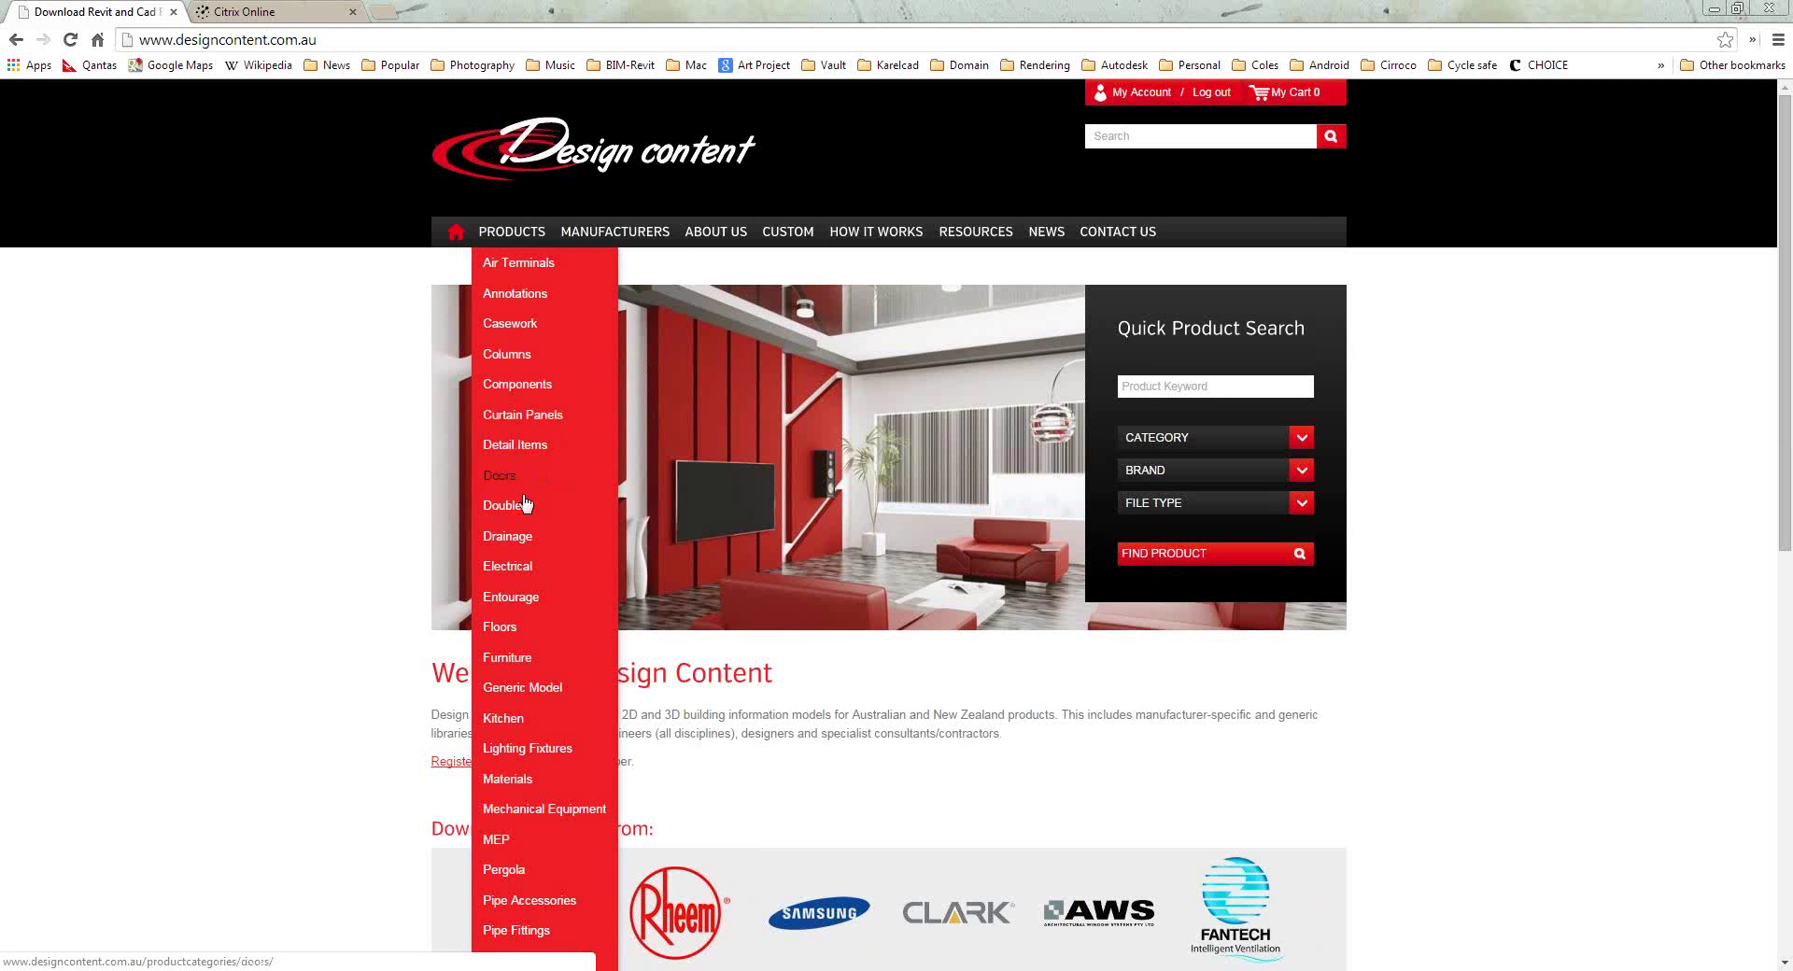
mouse_move(534, 686)
mouse_move(614, 237)
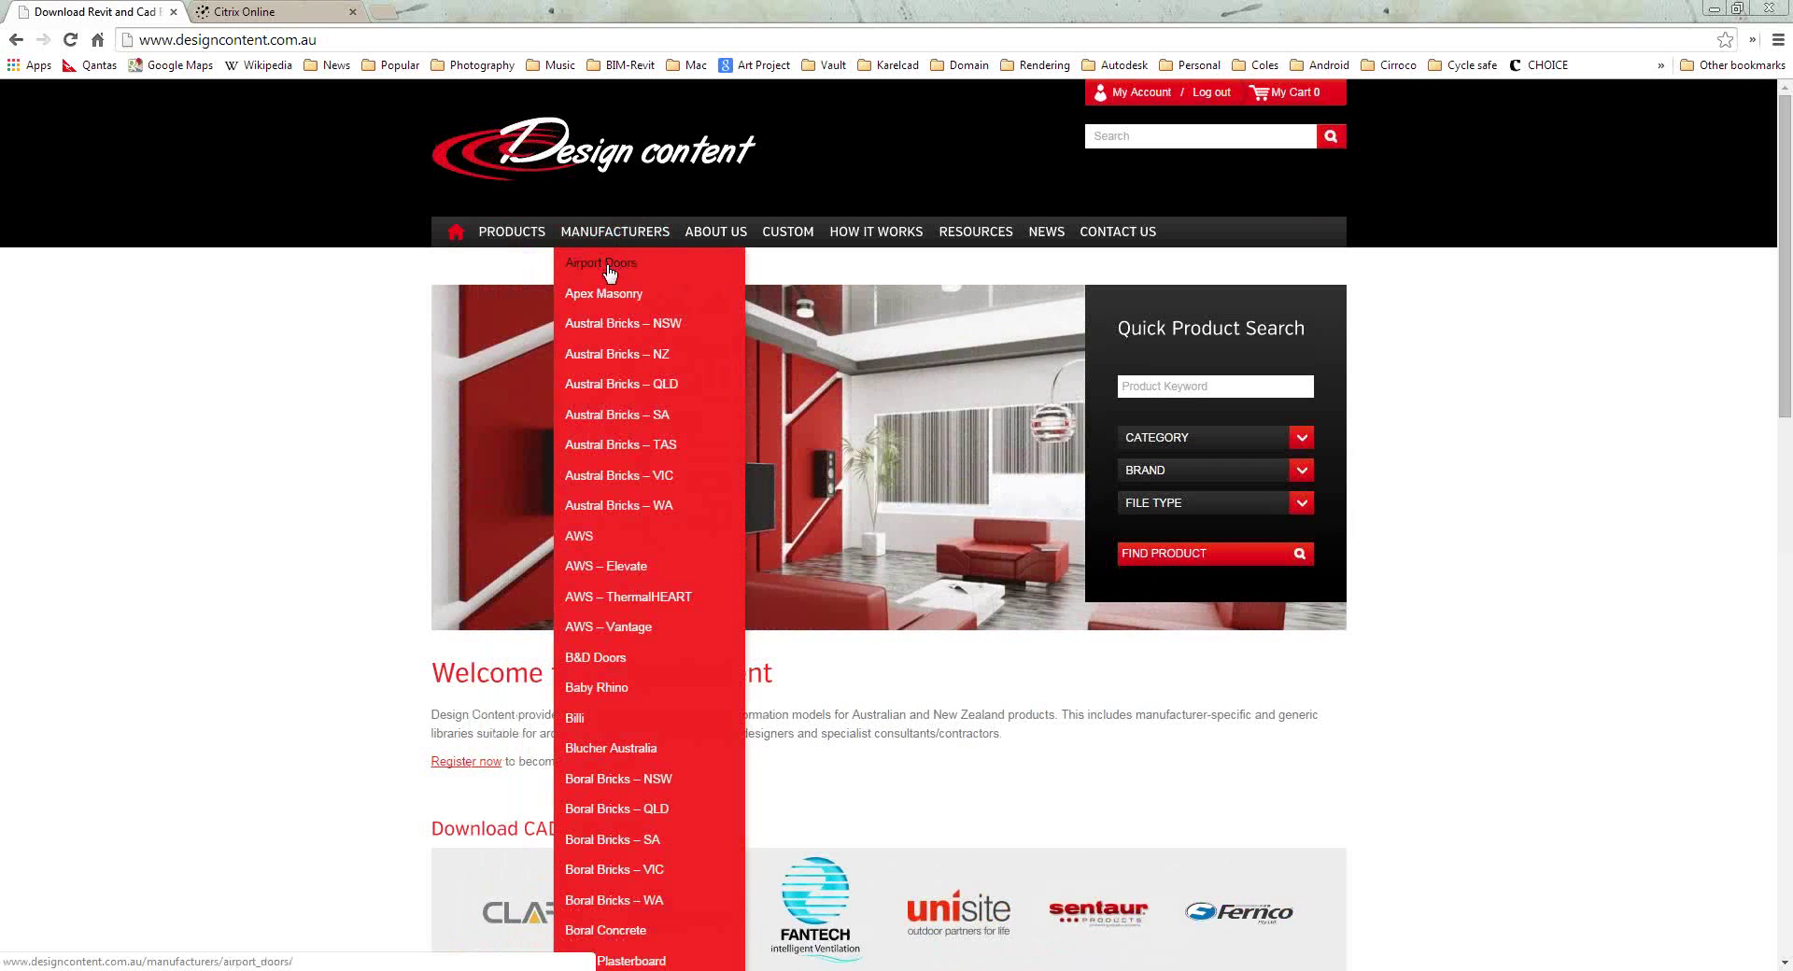
scroll(634, 605, "down", 1)
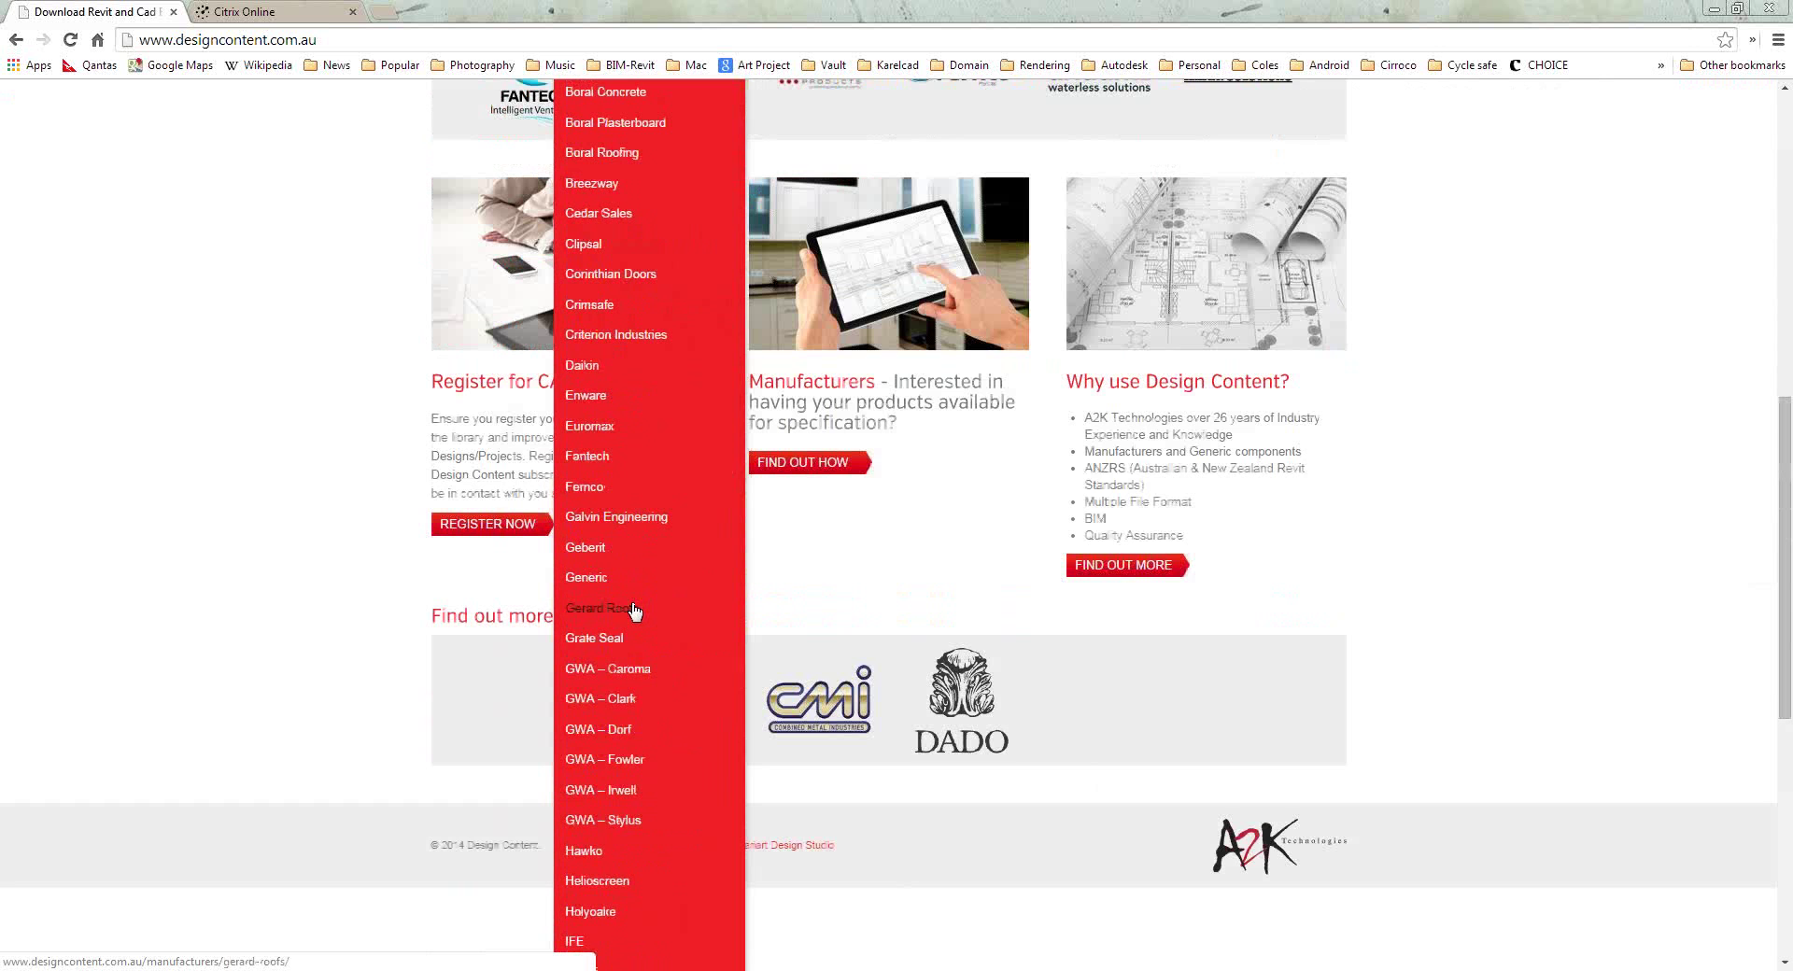
scroll(634, 609, "up", 9)
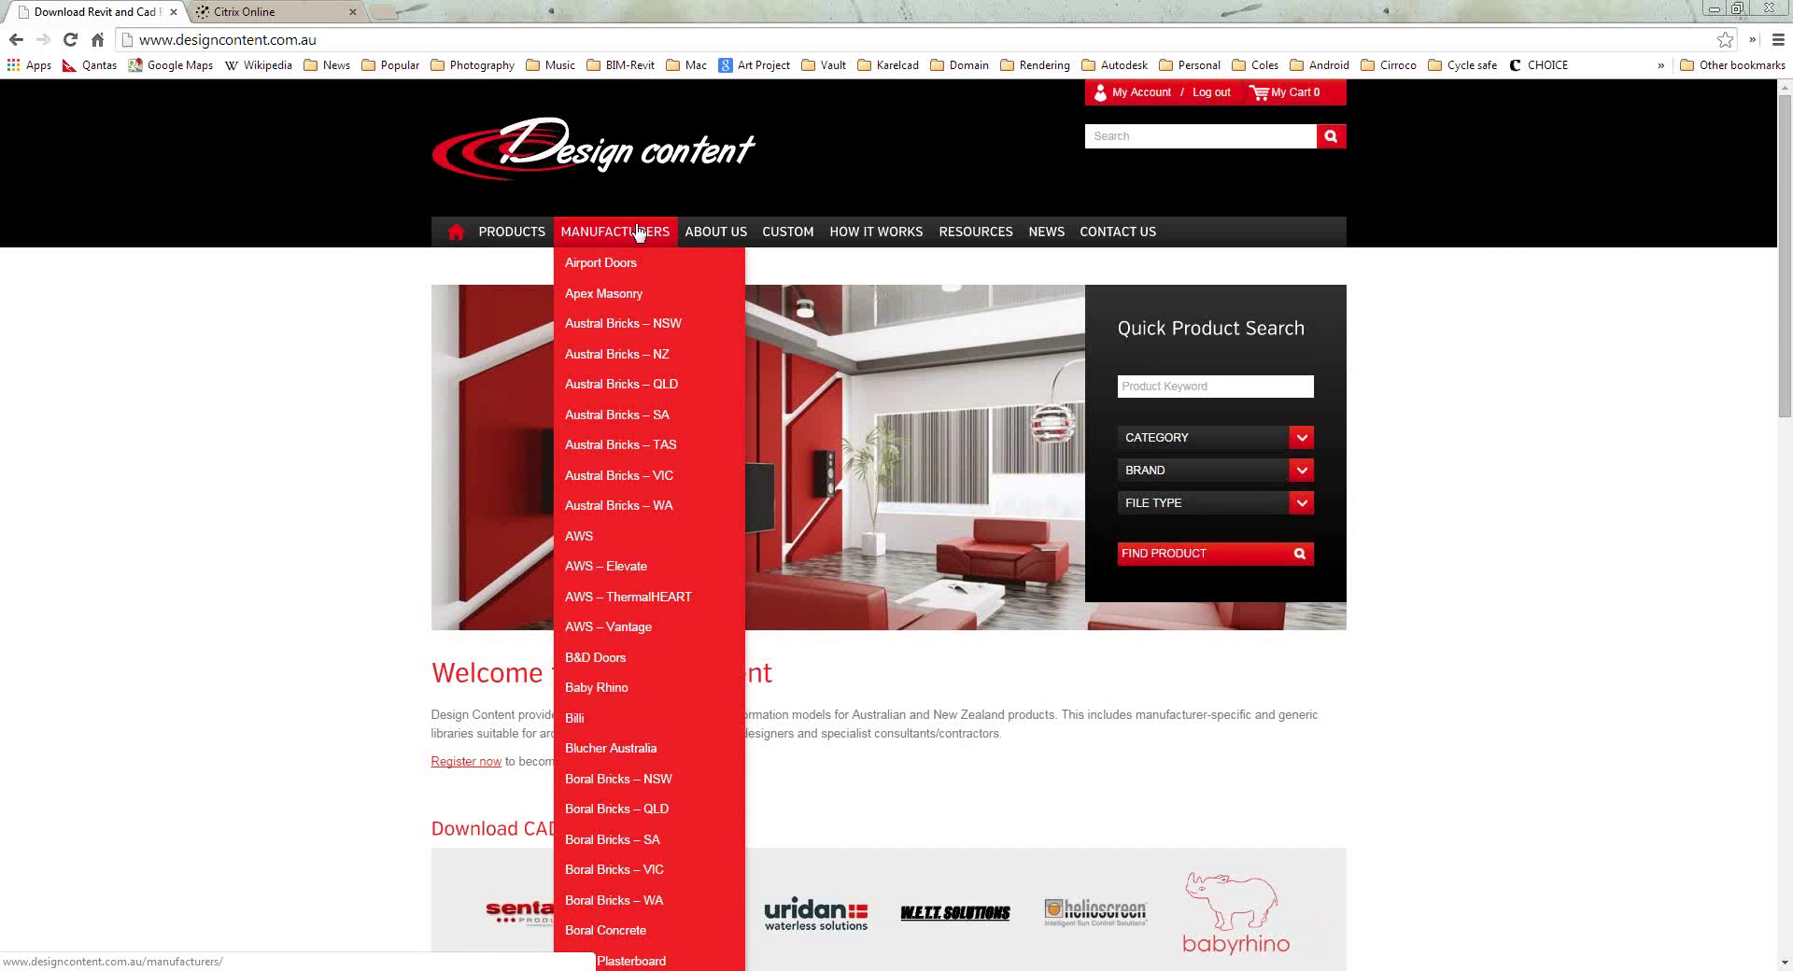
left_click(609, 264)
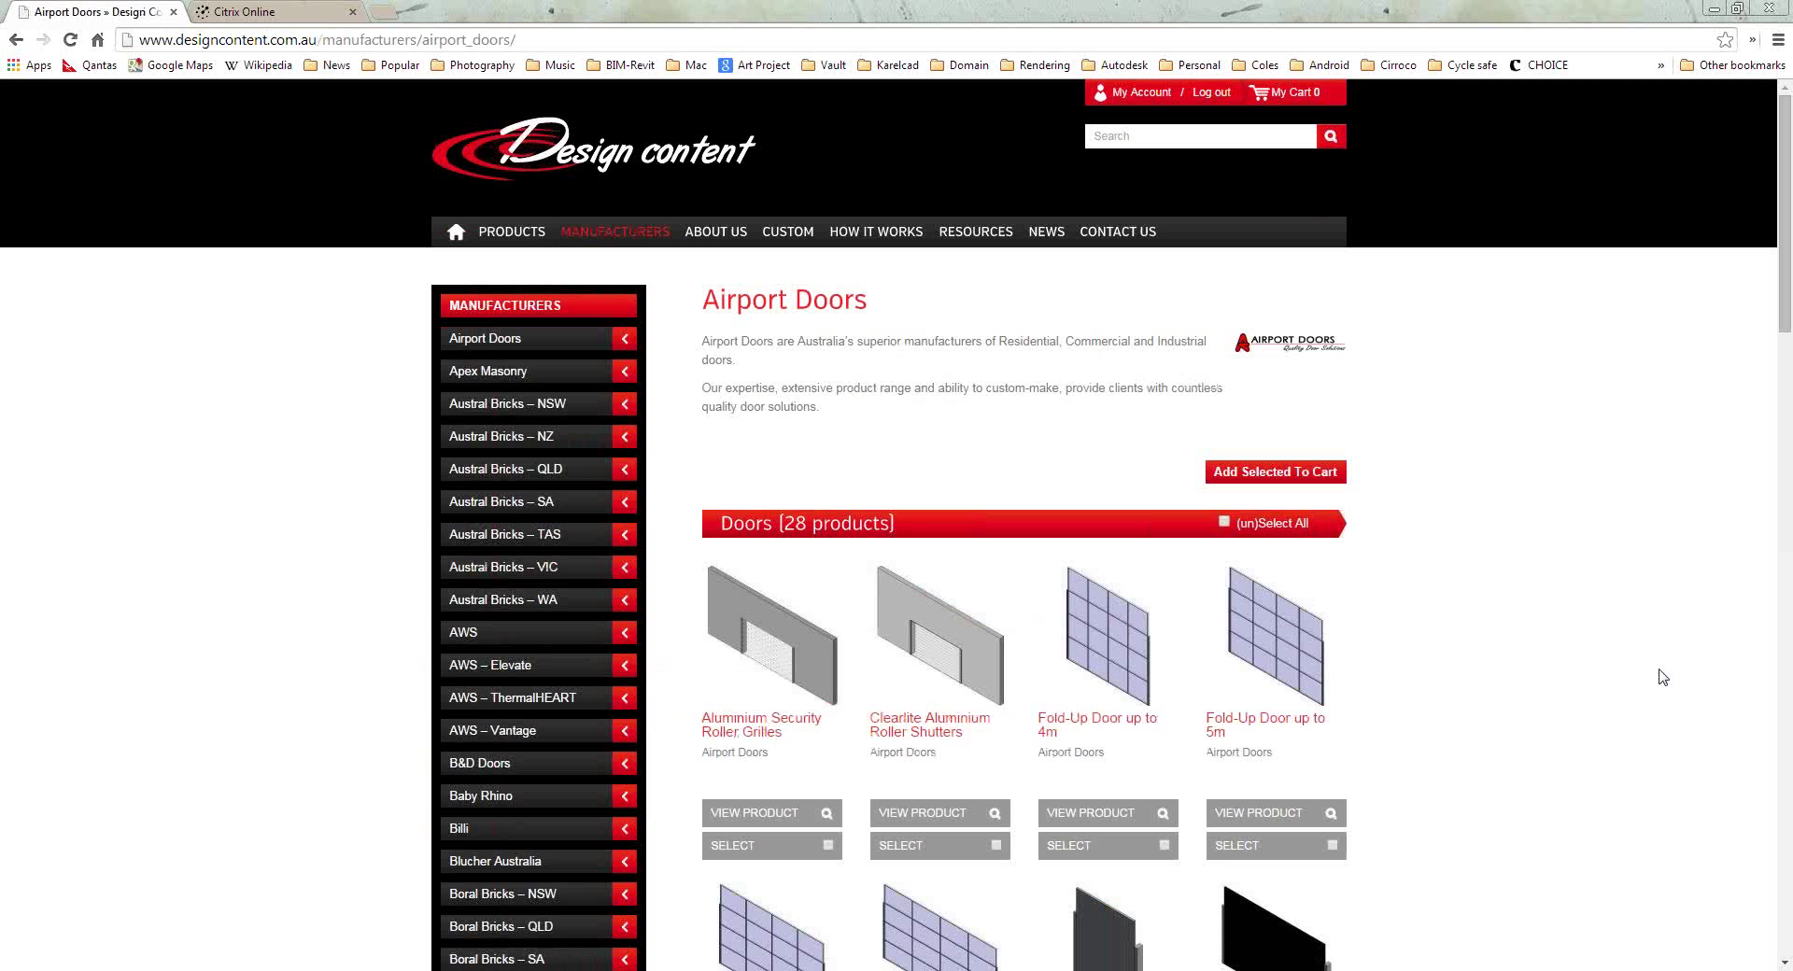
Mark Clearlite Aluminium Roller Shutters for download from the Airport Doors product list.
scroll(1436, 504, "down", 1)
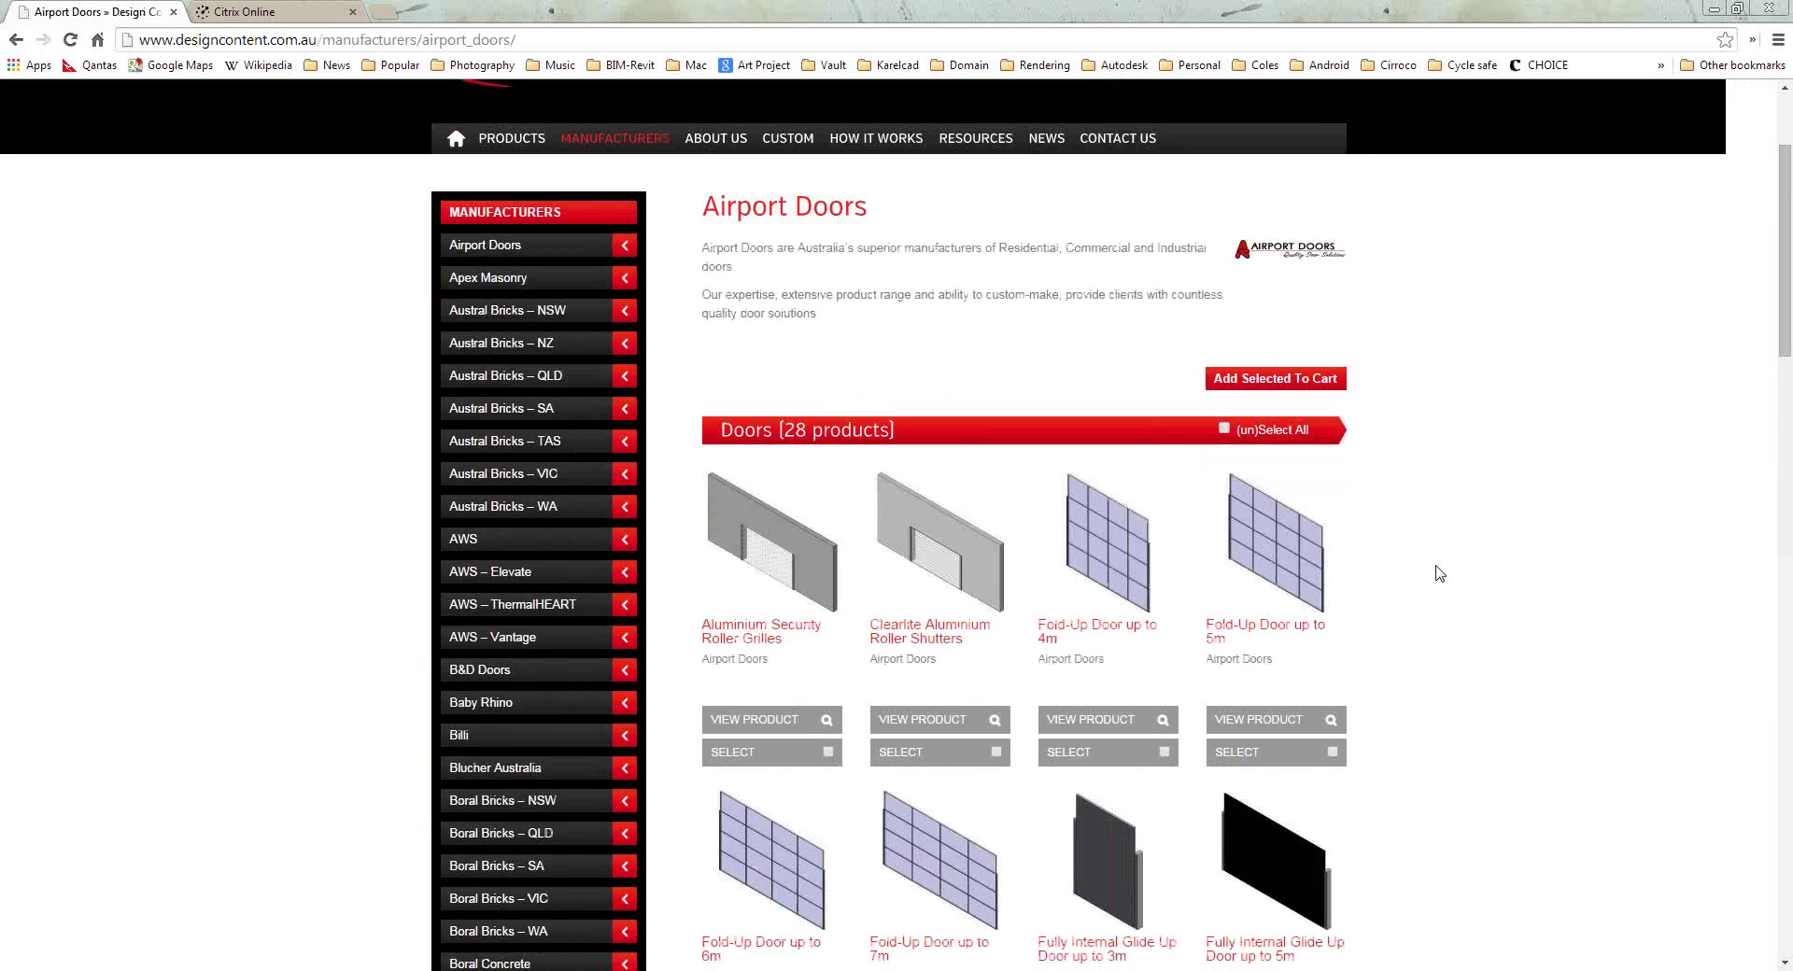
scroll(1438, 573, "down", 1)
scroll(1438, 573, "down", 12)
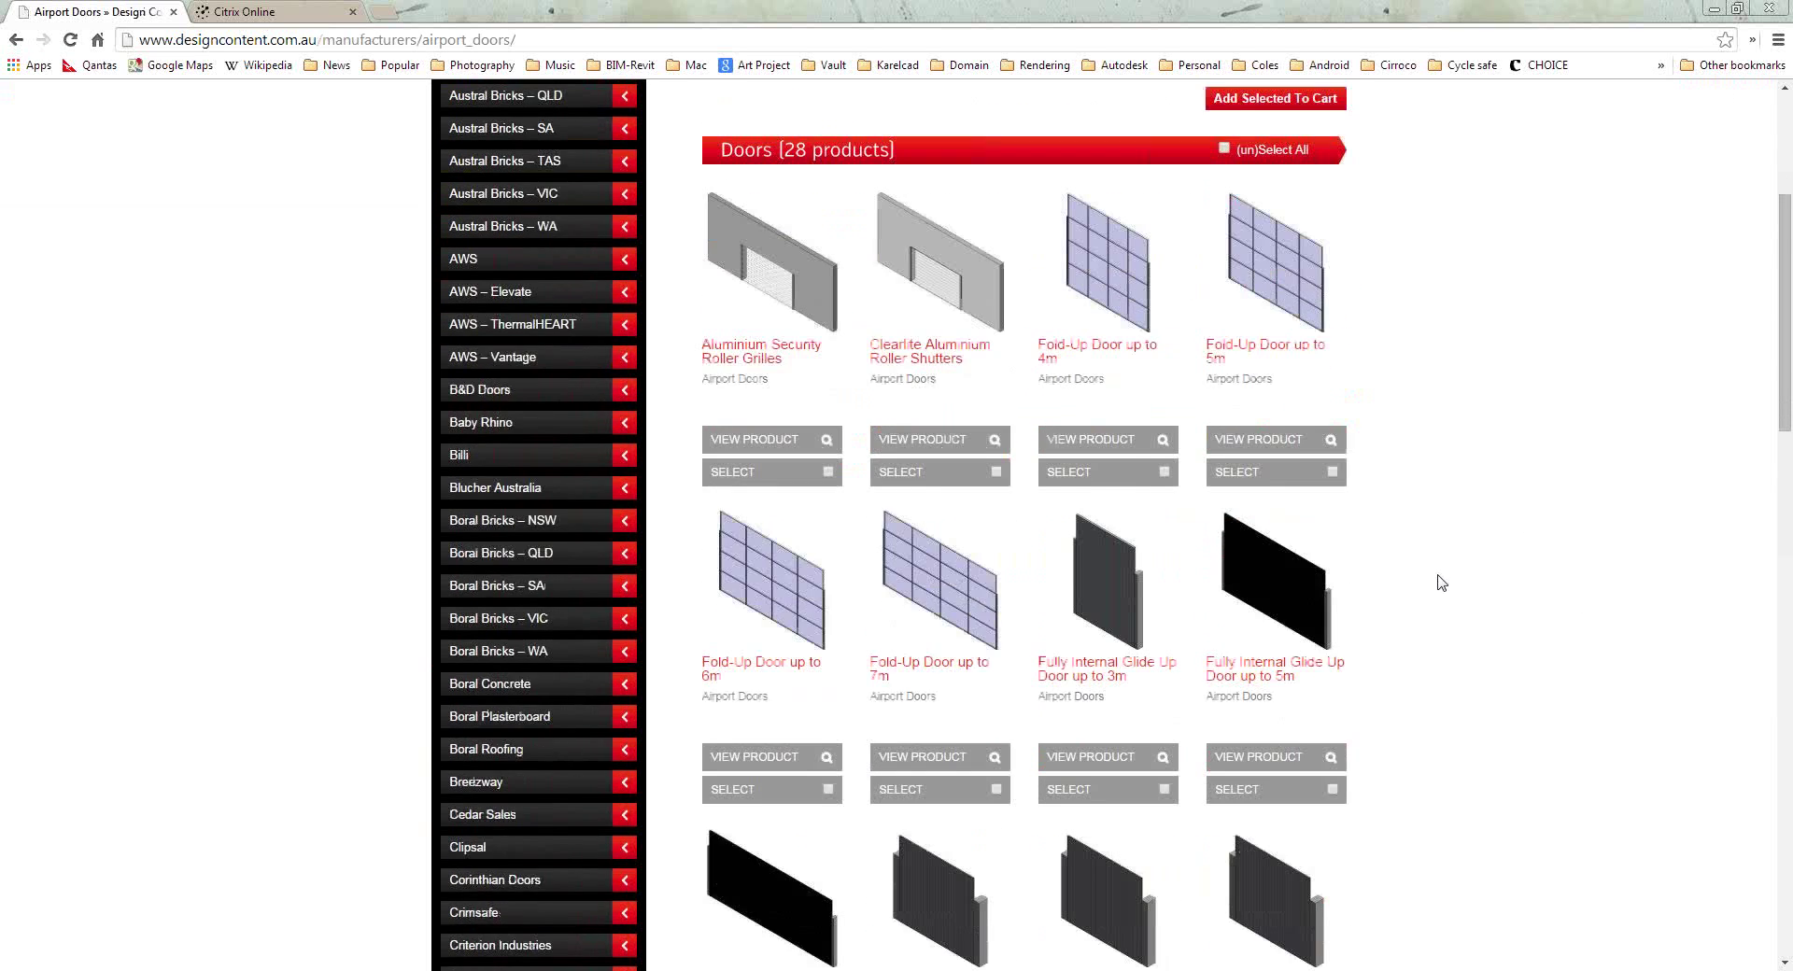
scroll(1450, 609, "down", 8)
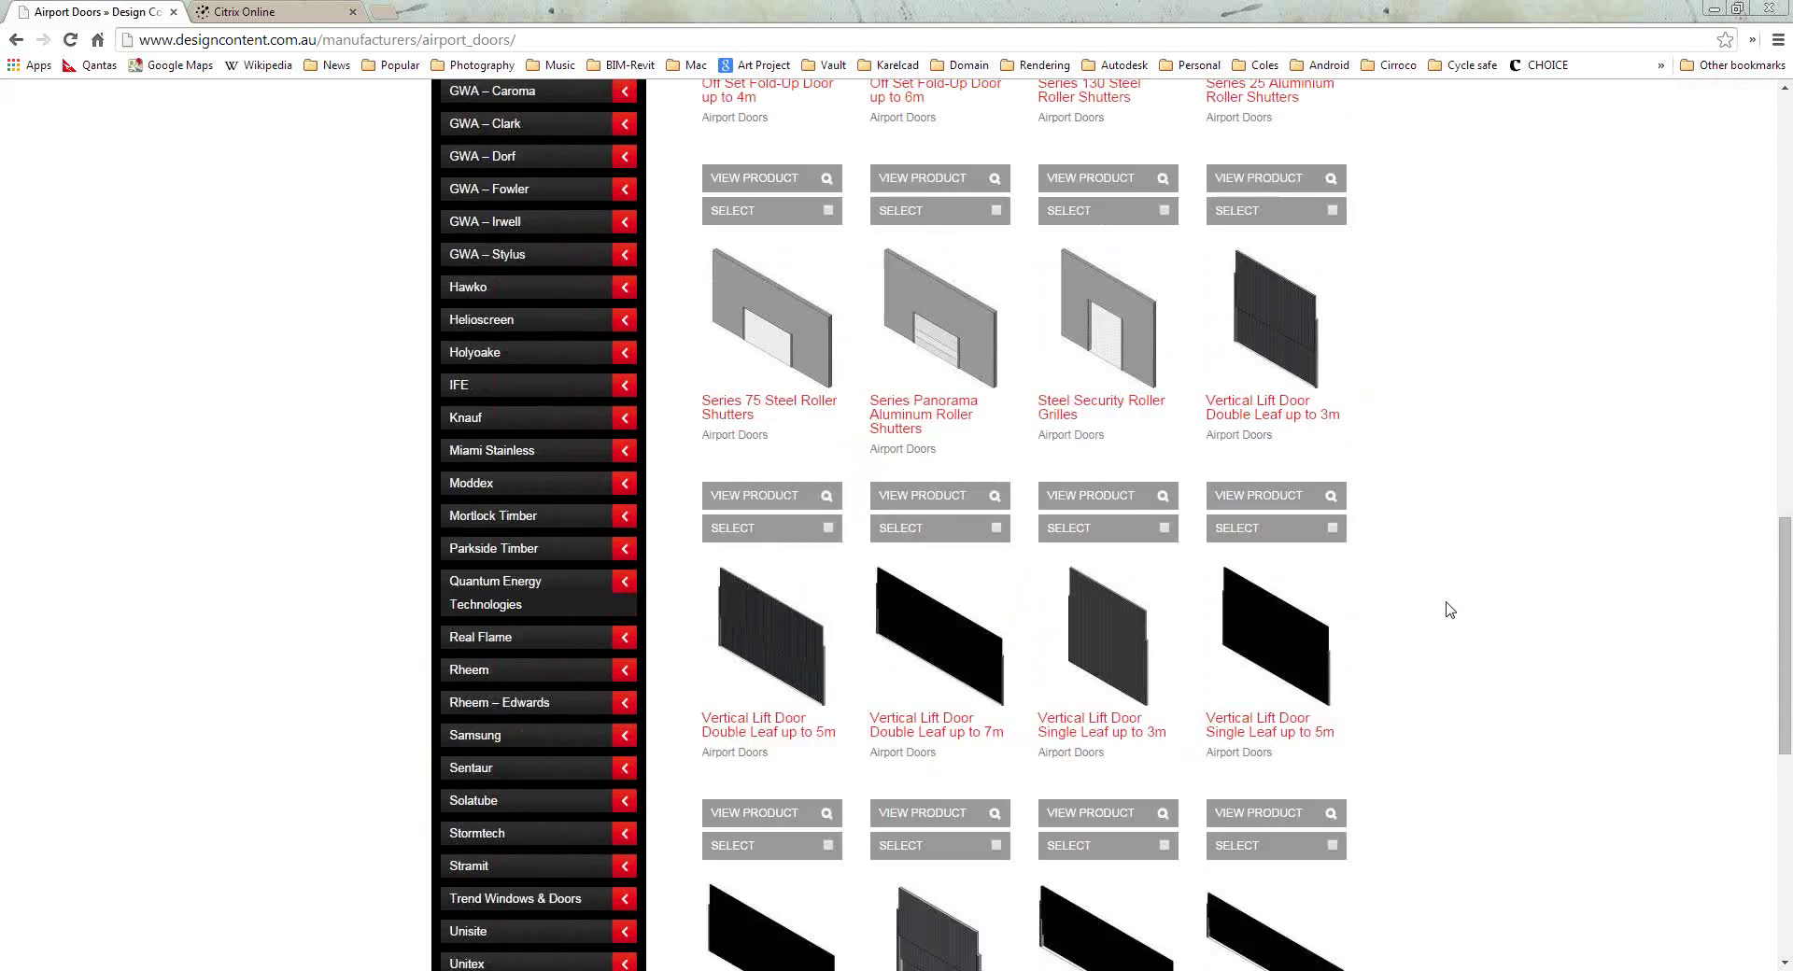
scroll(1450, 610, "up", 20)
scroll(1452, 610, "up", 2)
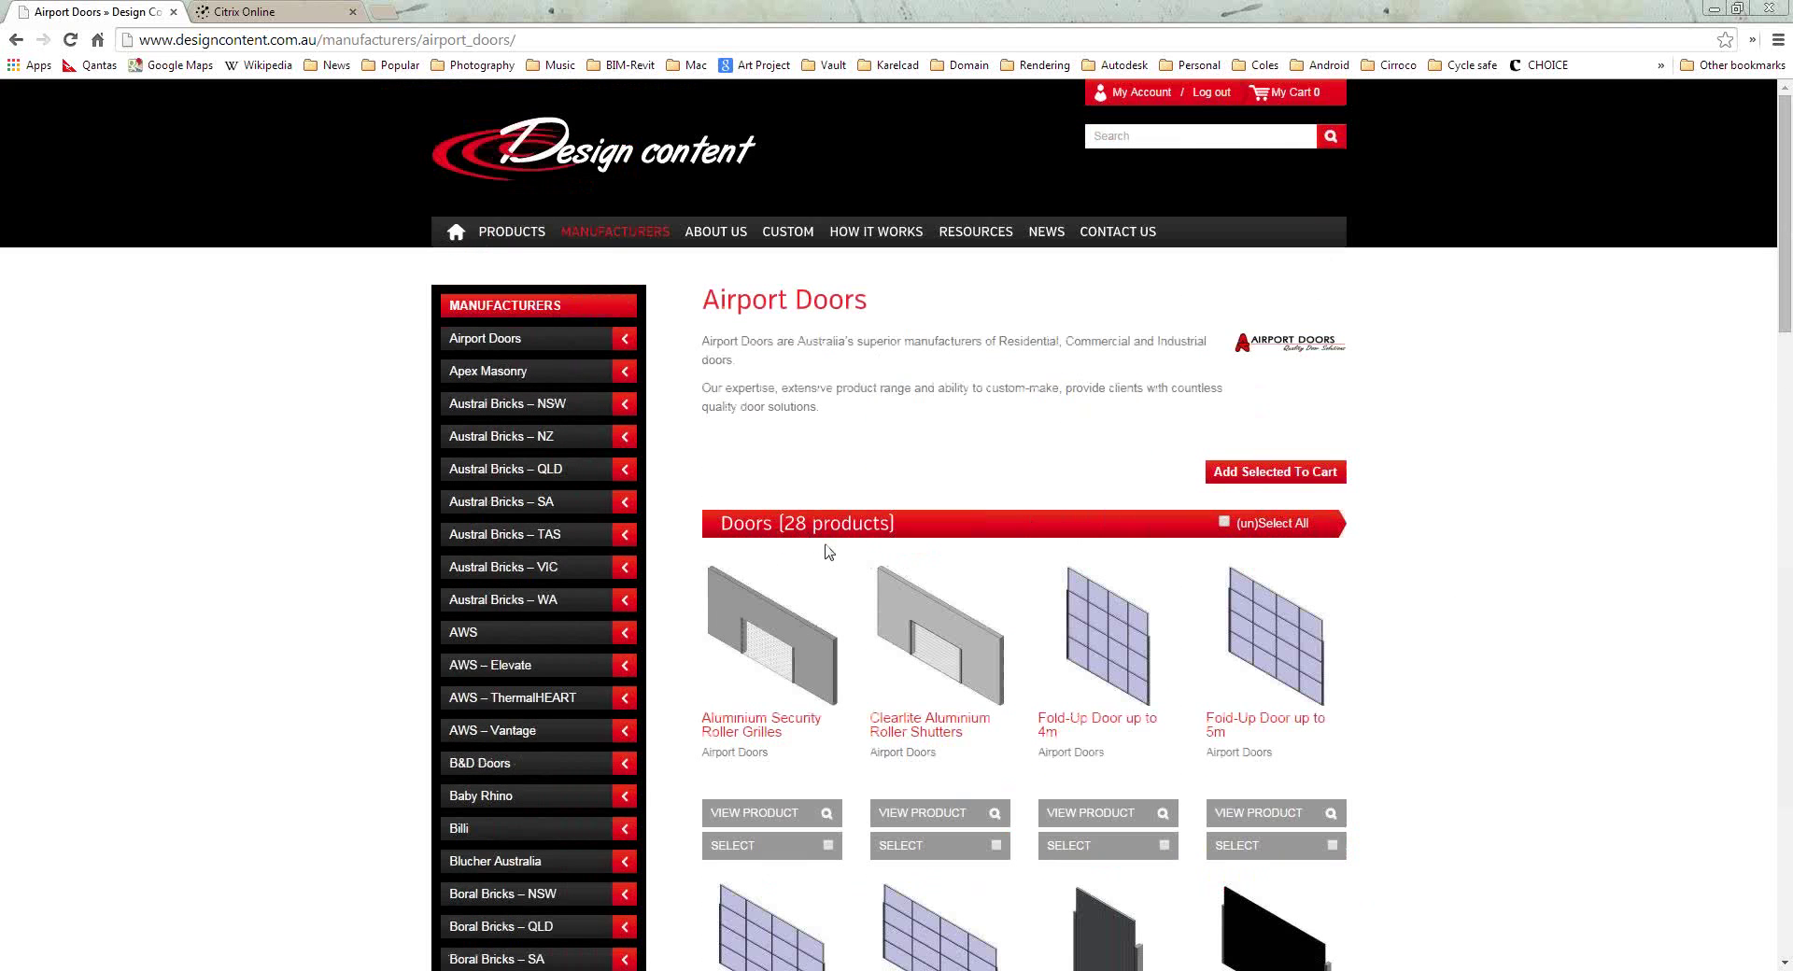
scroll(829, 551, "down", 1)
left_click(1224, 429)
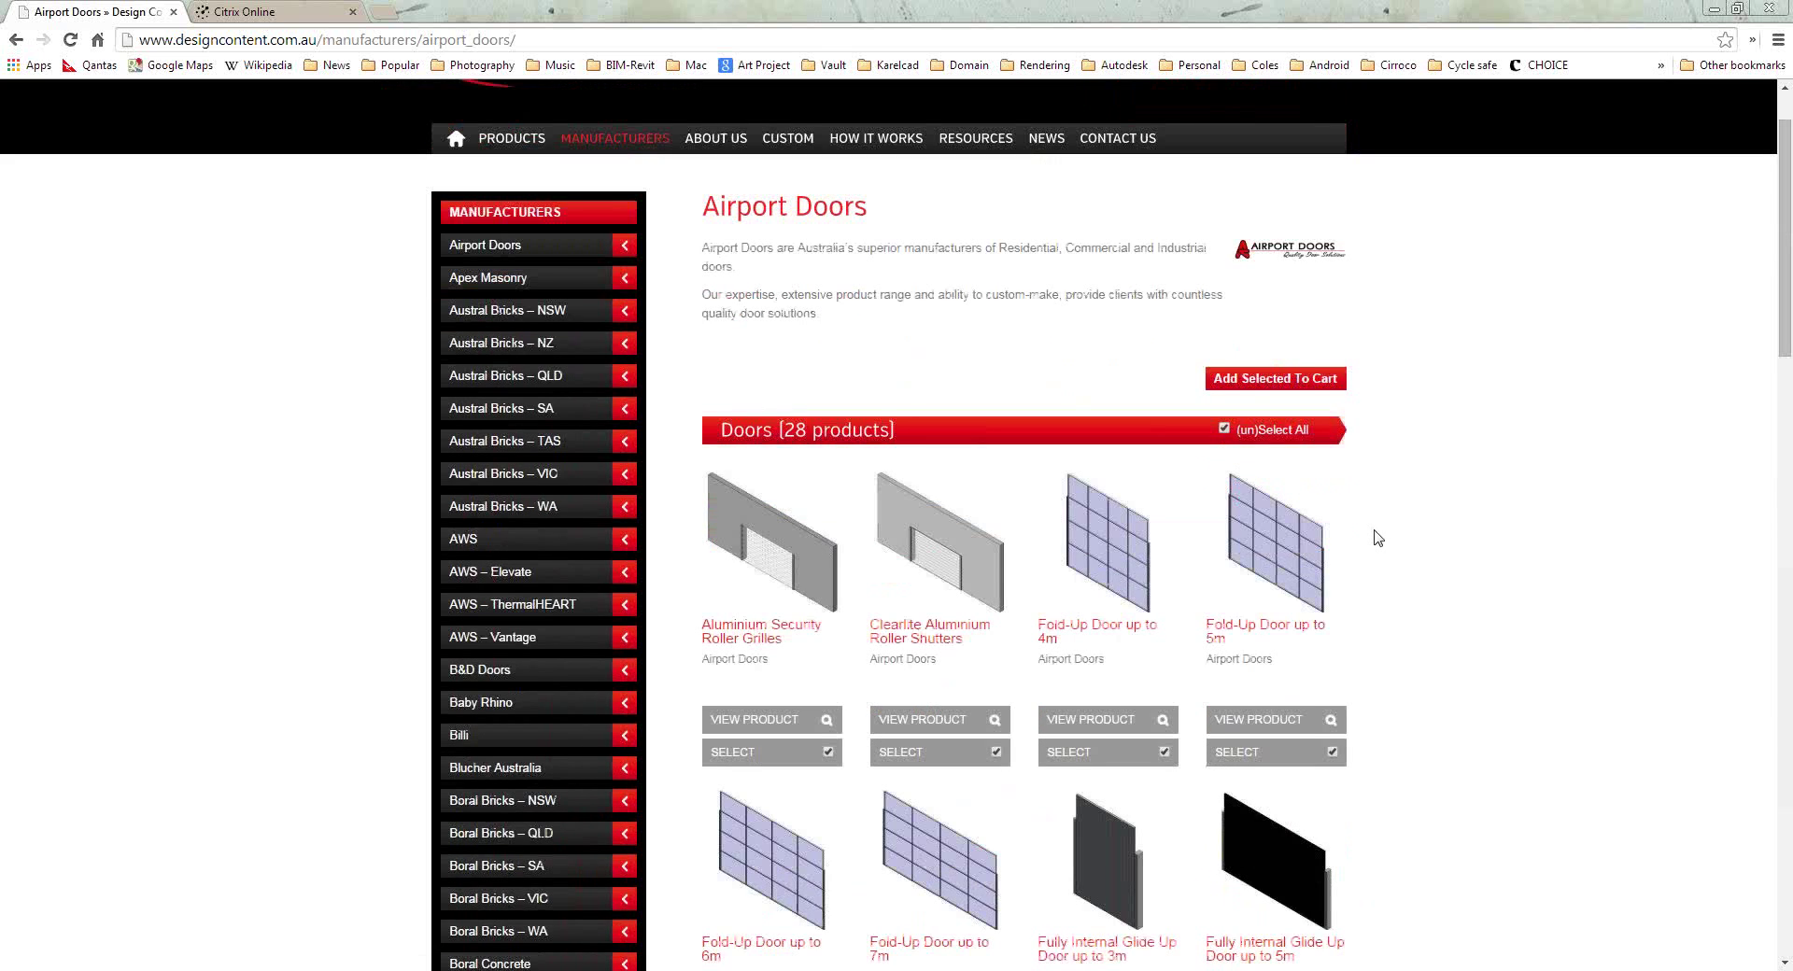
scroll(1377, 538, "down", 10)
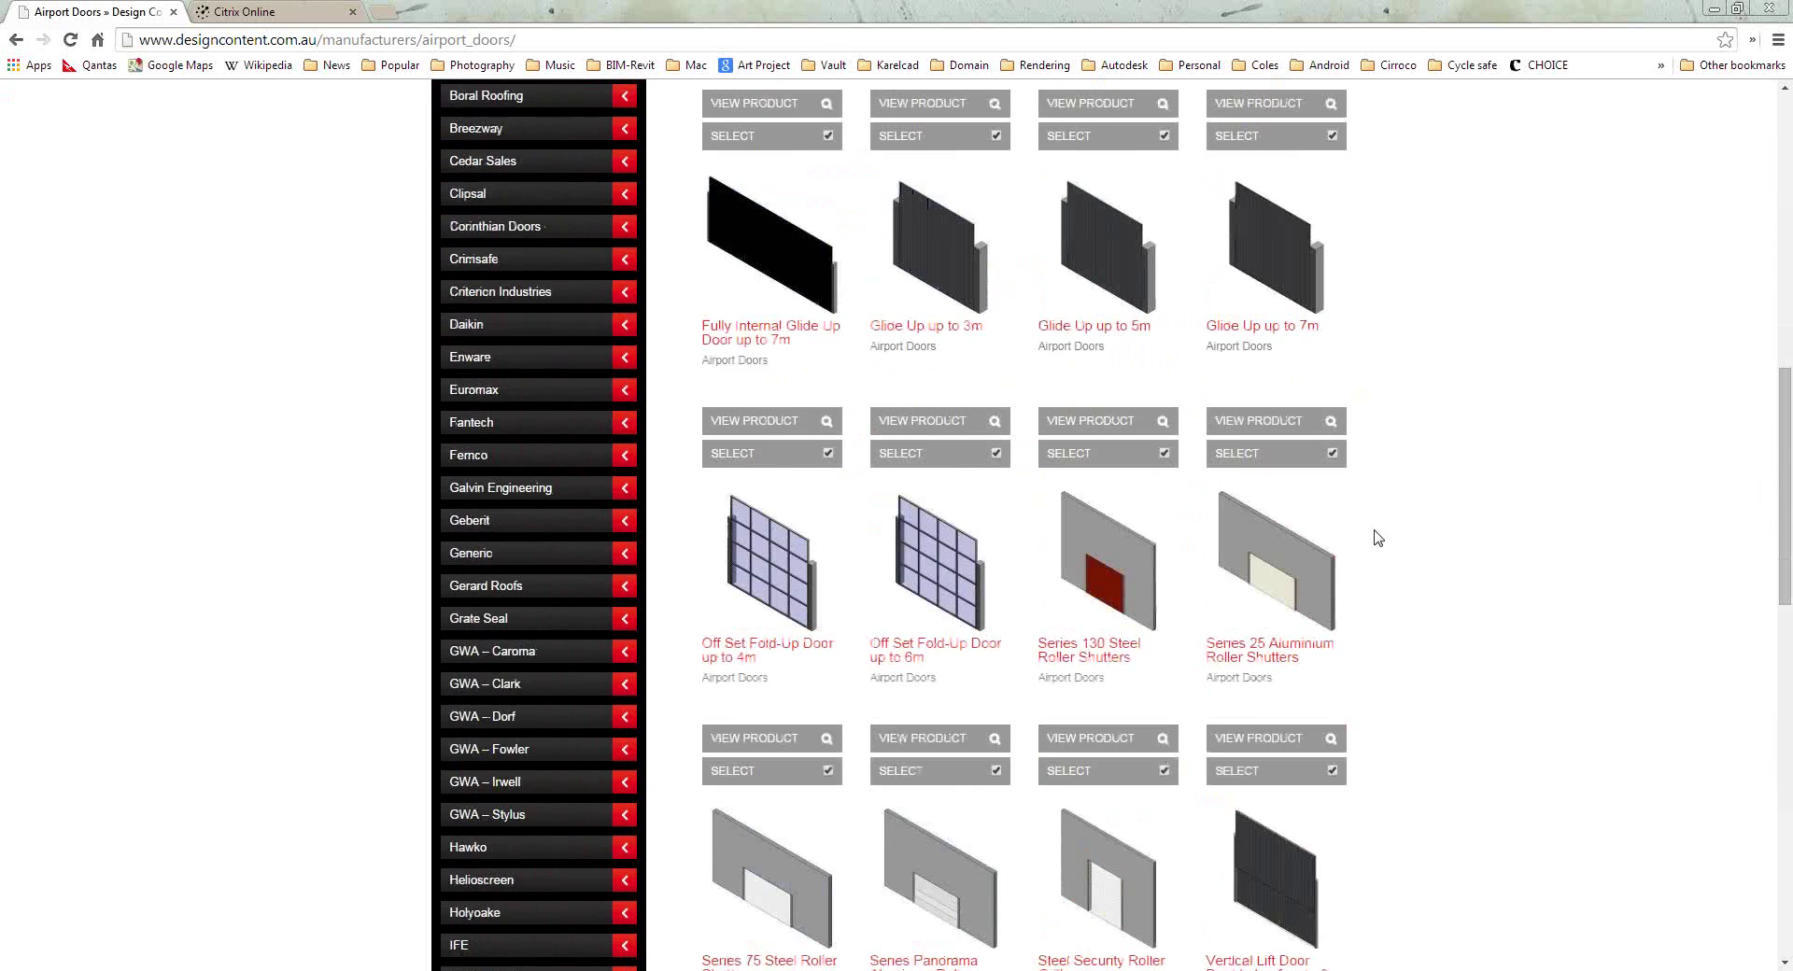
scroll(1377, 537, "up", 7)
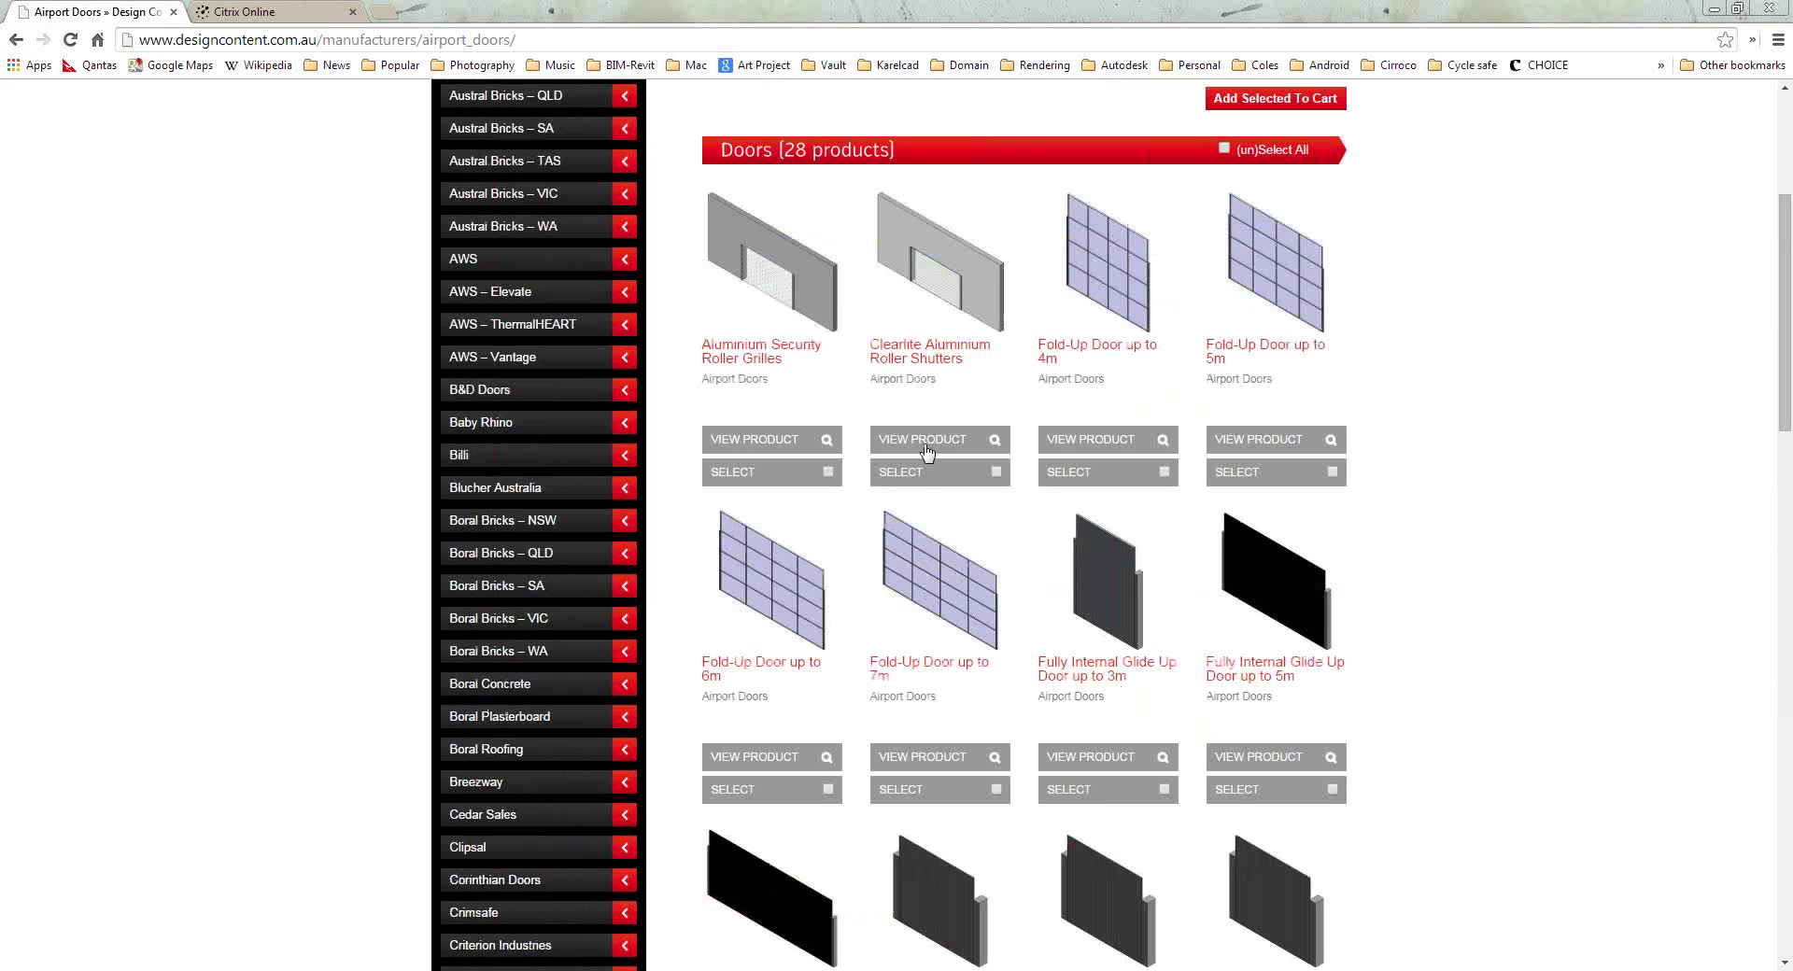
left_click(996, 472)
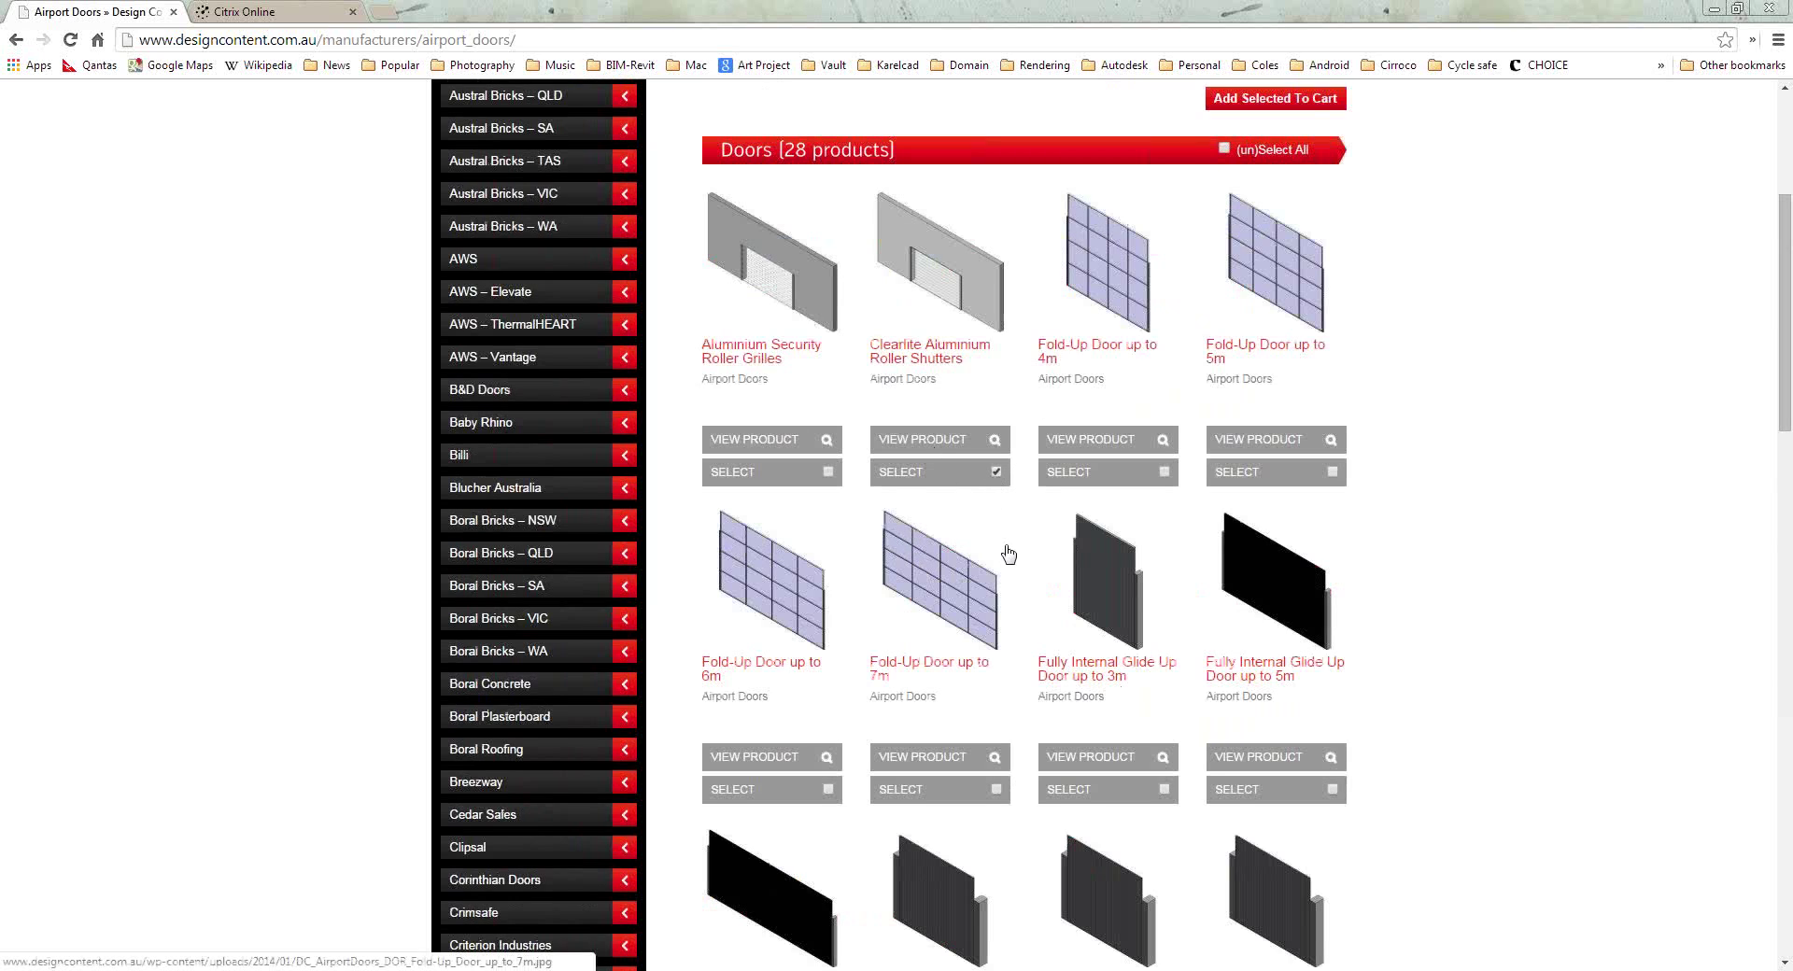
Also mark Fold-Up Door up to 7m and add both doors to the cart.
scroll(1008, 554, "down", 1)
scroll(1007, 553, "down", 3)
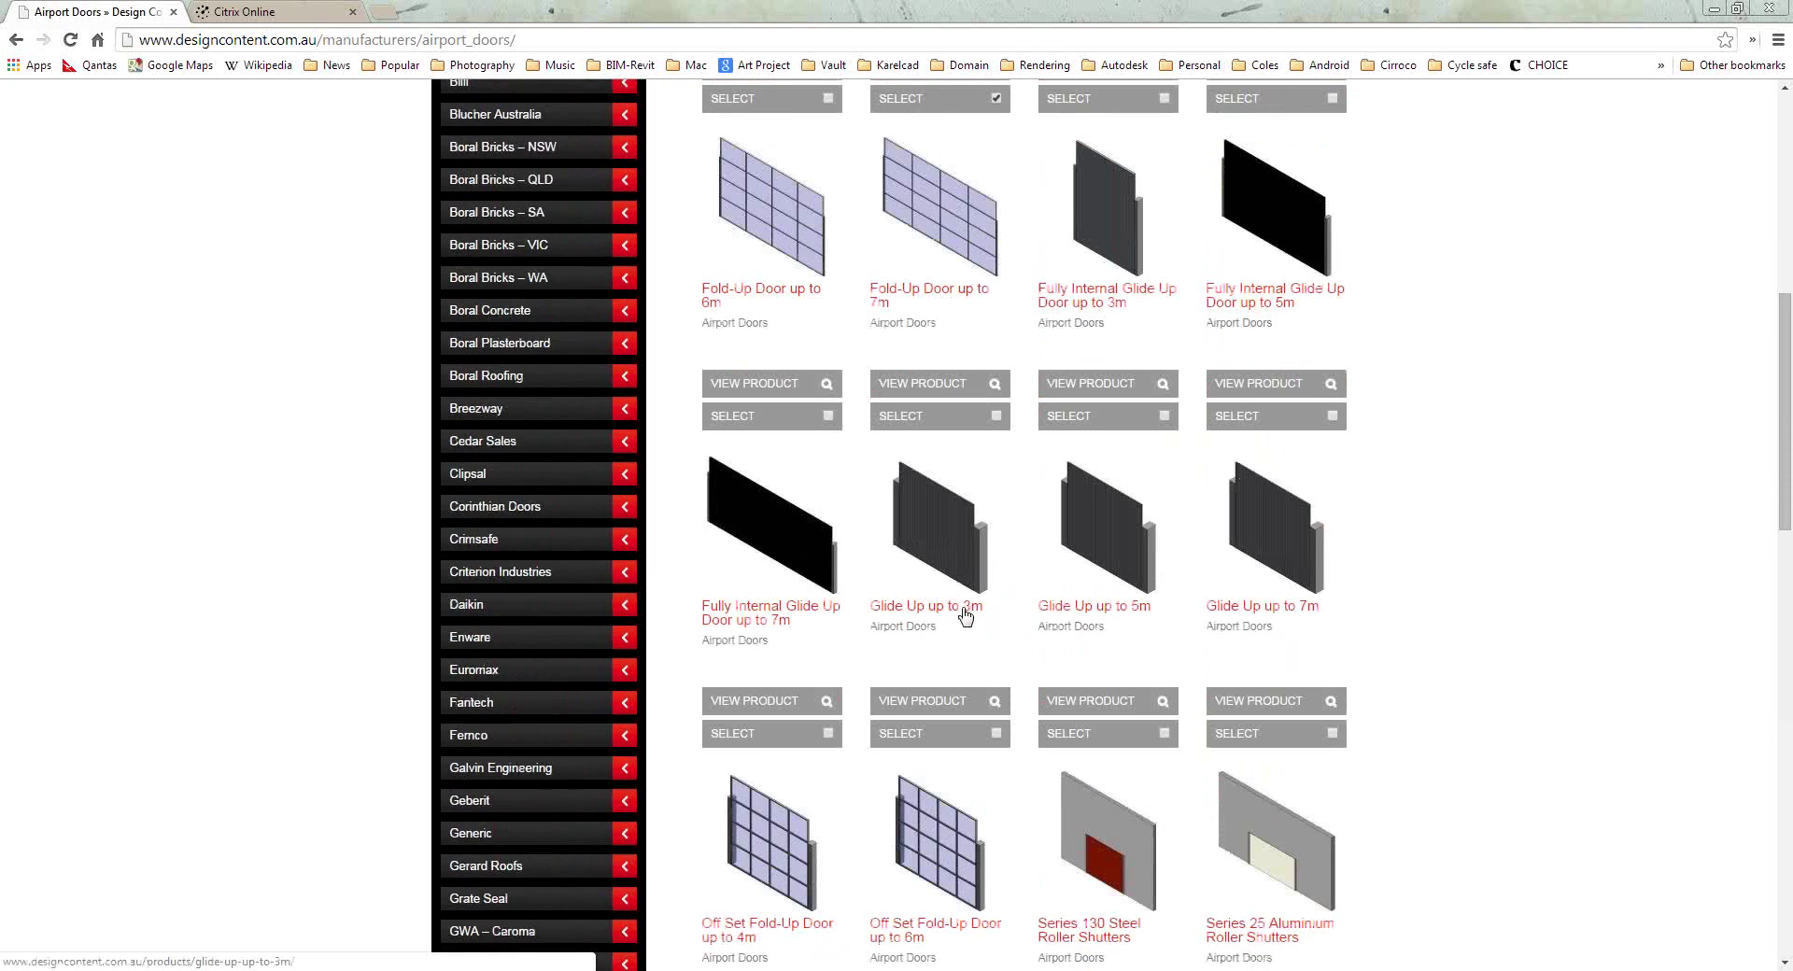
left_click(996, 416)
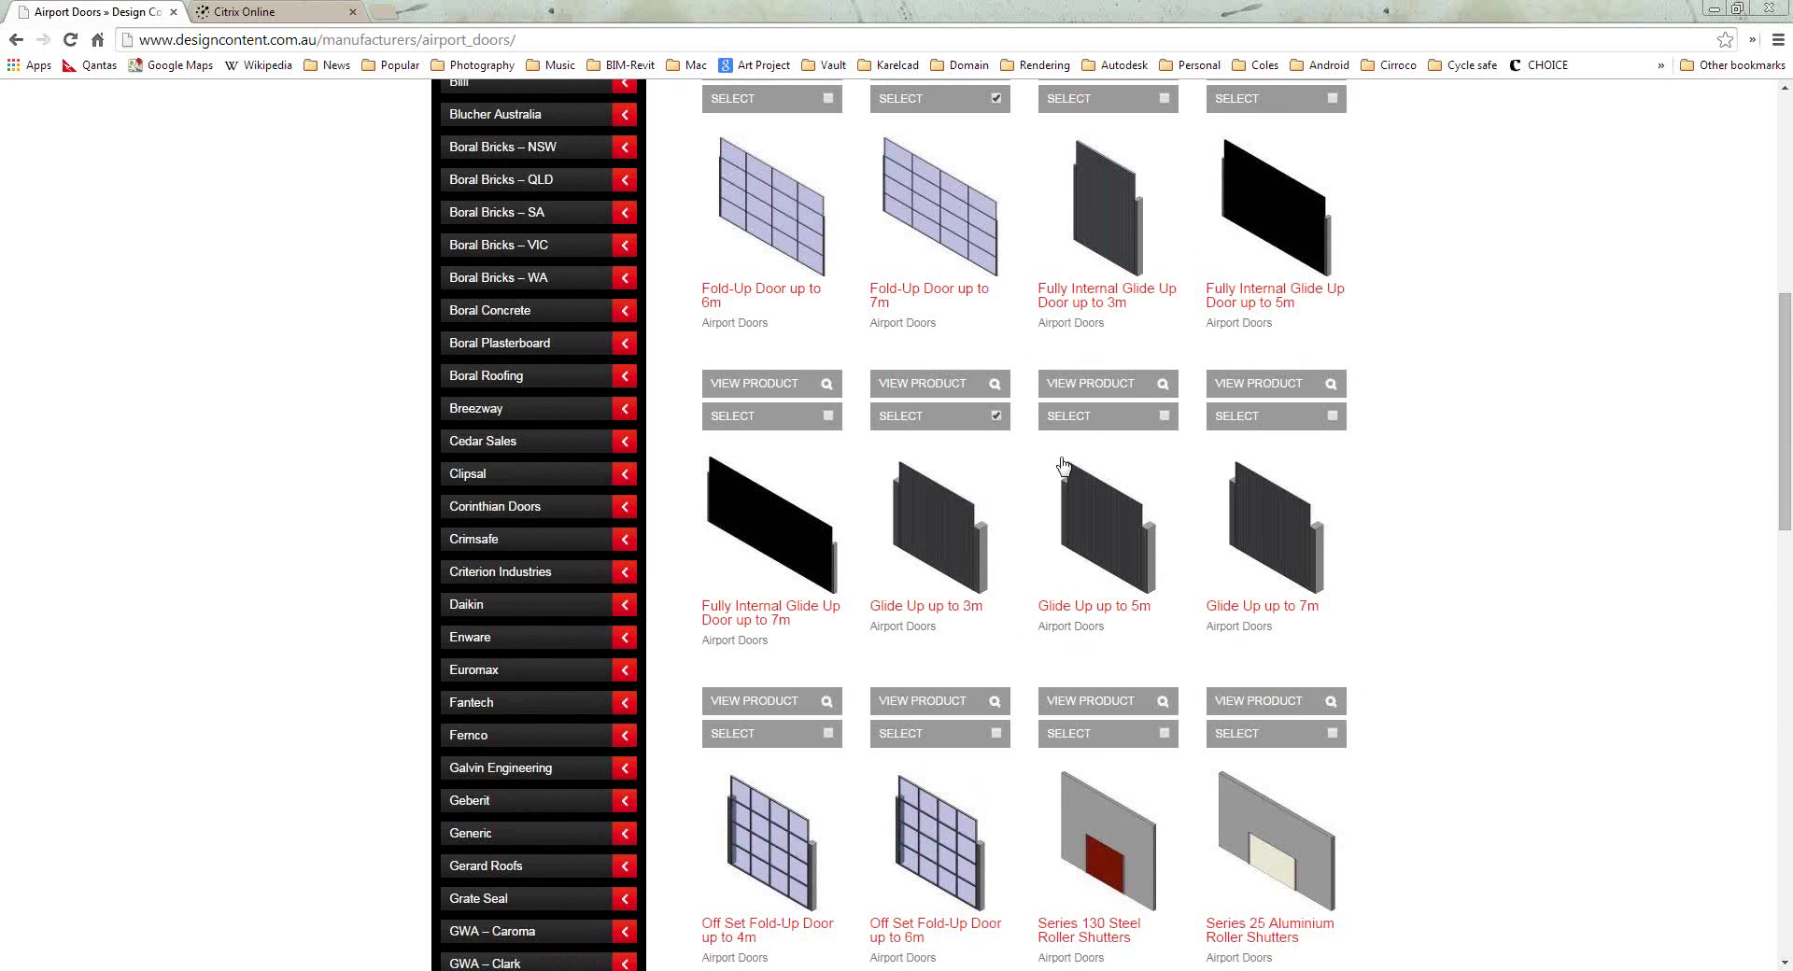
scroll(1127, 485, "up", 4)
scroll(1127, 485, "up", 1)
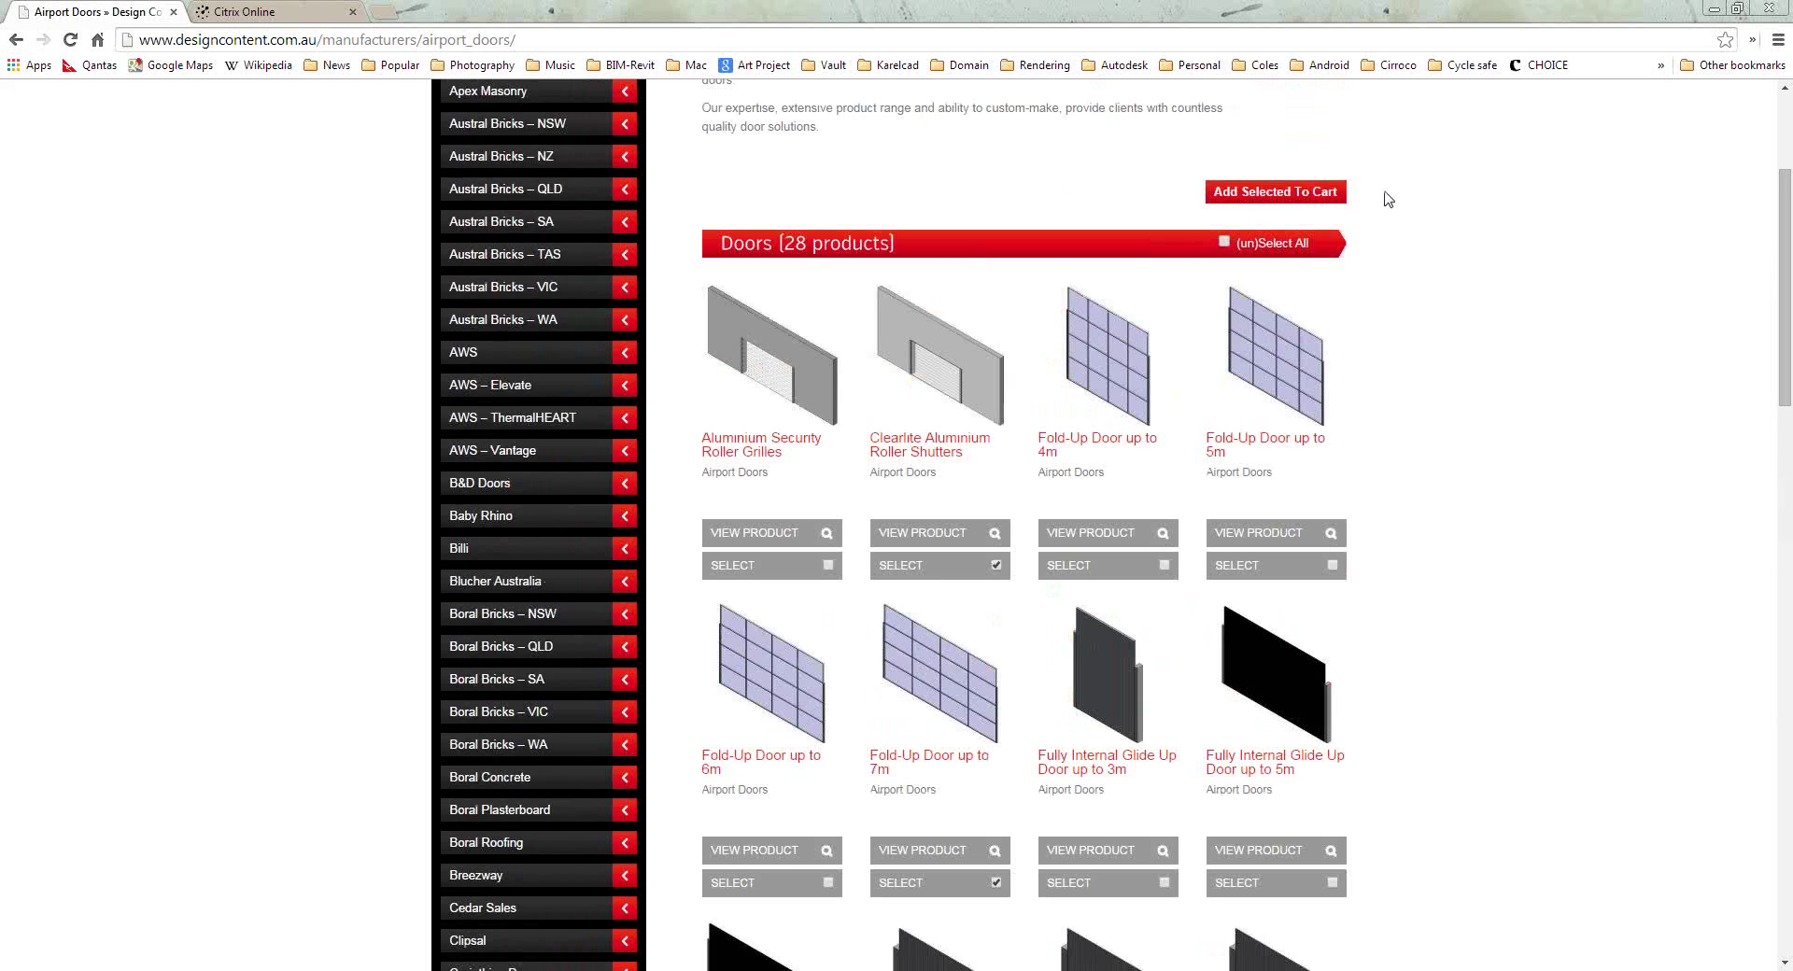
left_click(1295, 193)
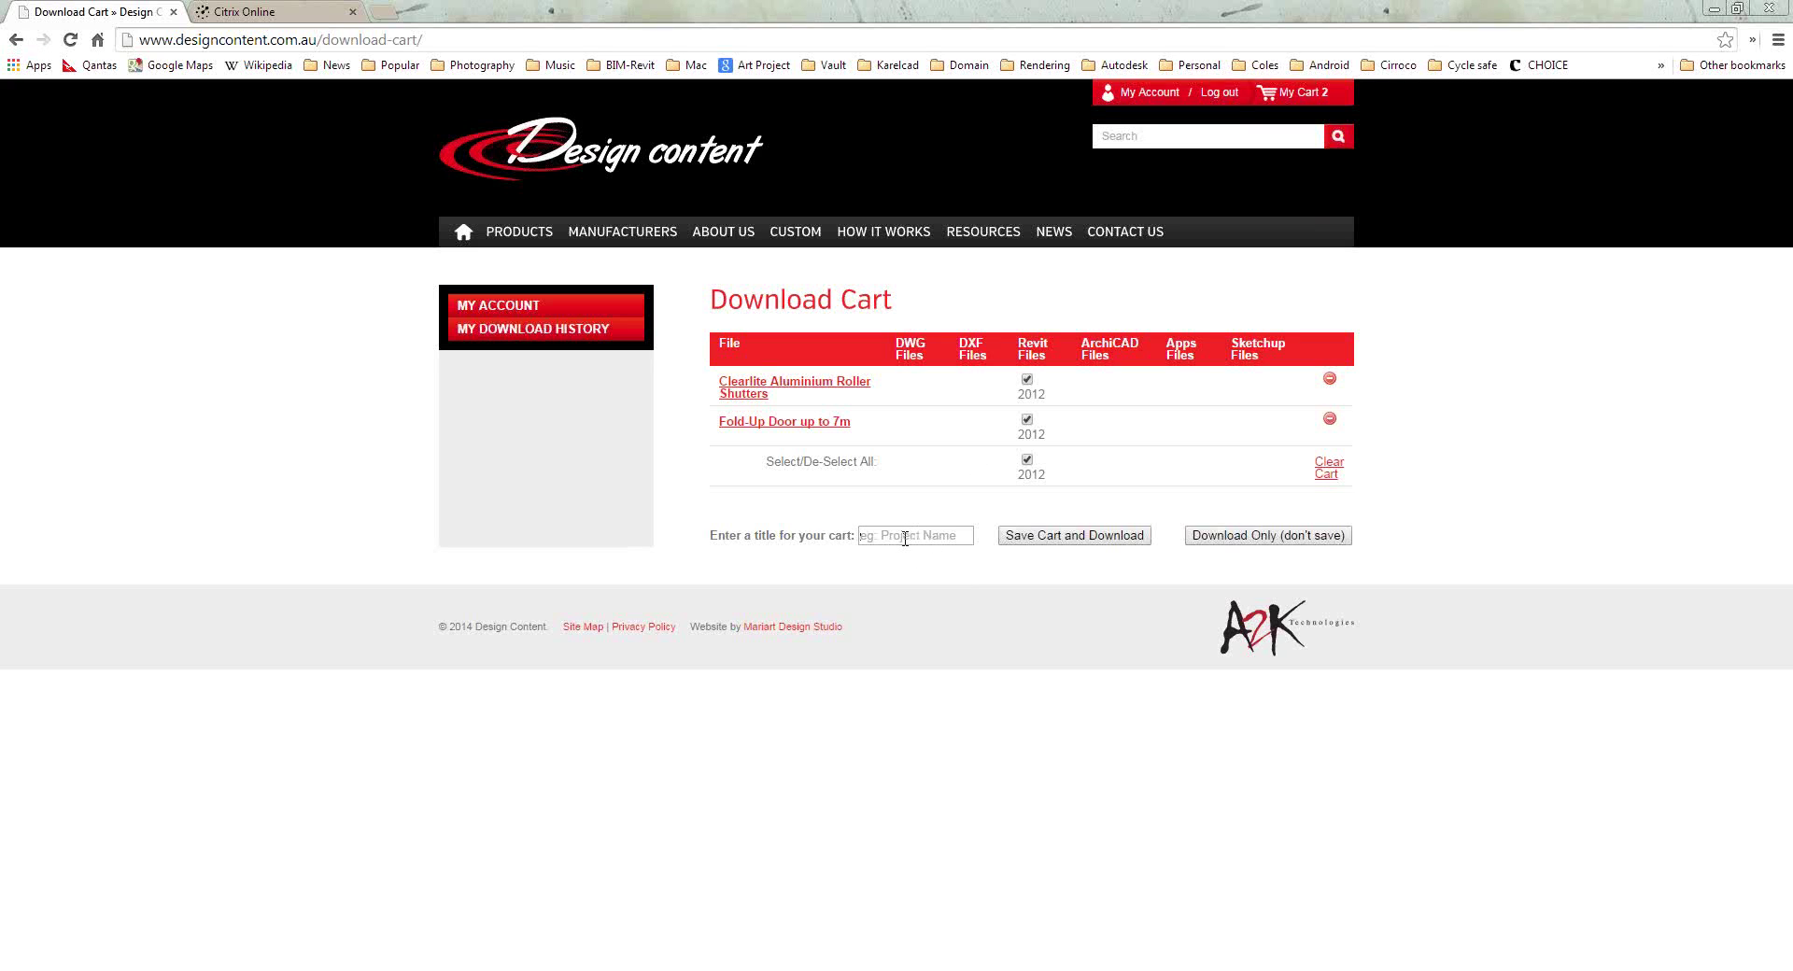
Download the cart as dc_cart_54179b00c1ff4.zip into the support folder without saving the cart.
type("Airport Doors")
left_click(1261, 541)
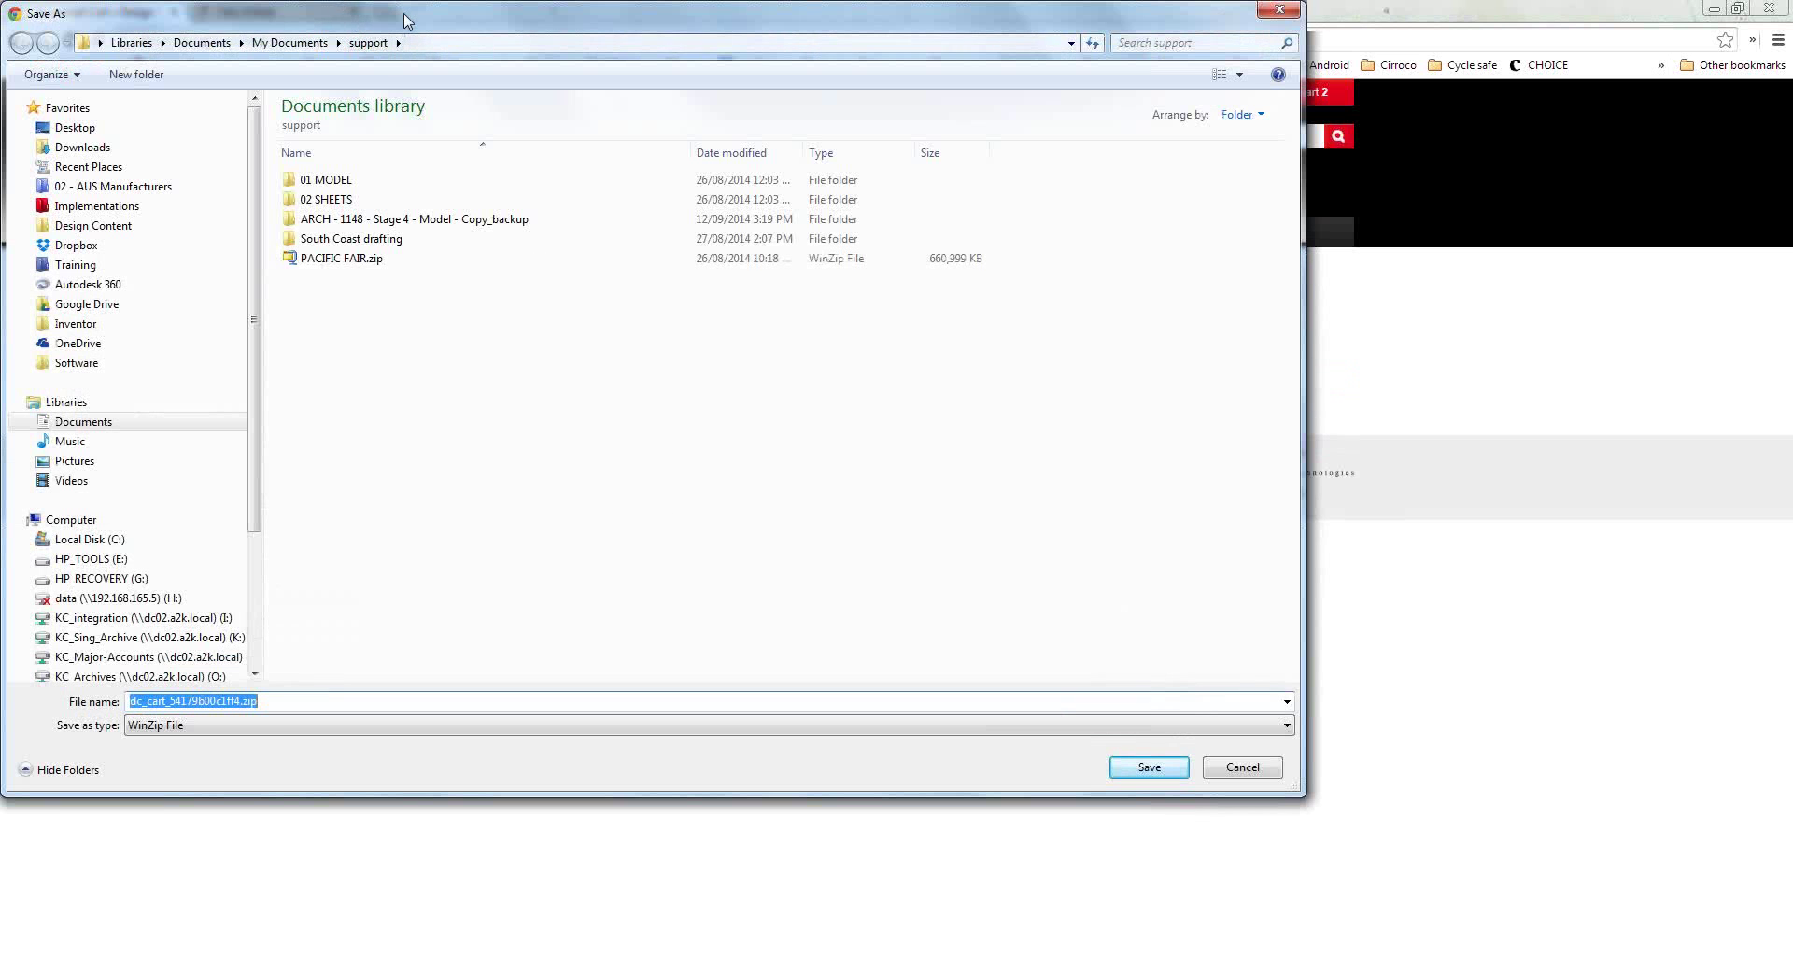
left_click_drag(404, 19, 537, 41)
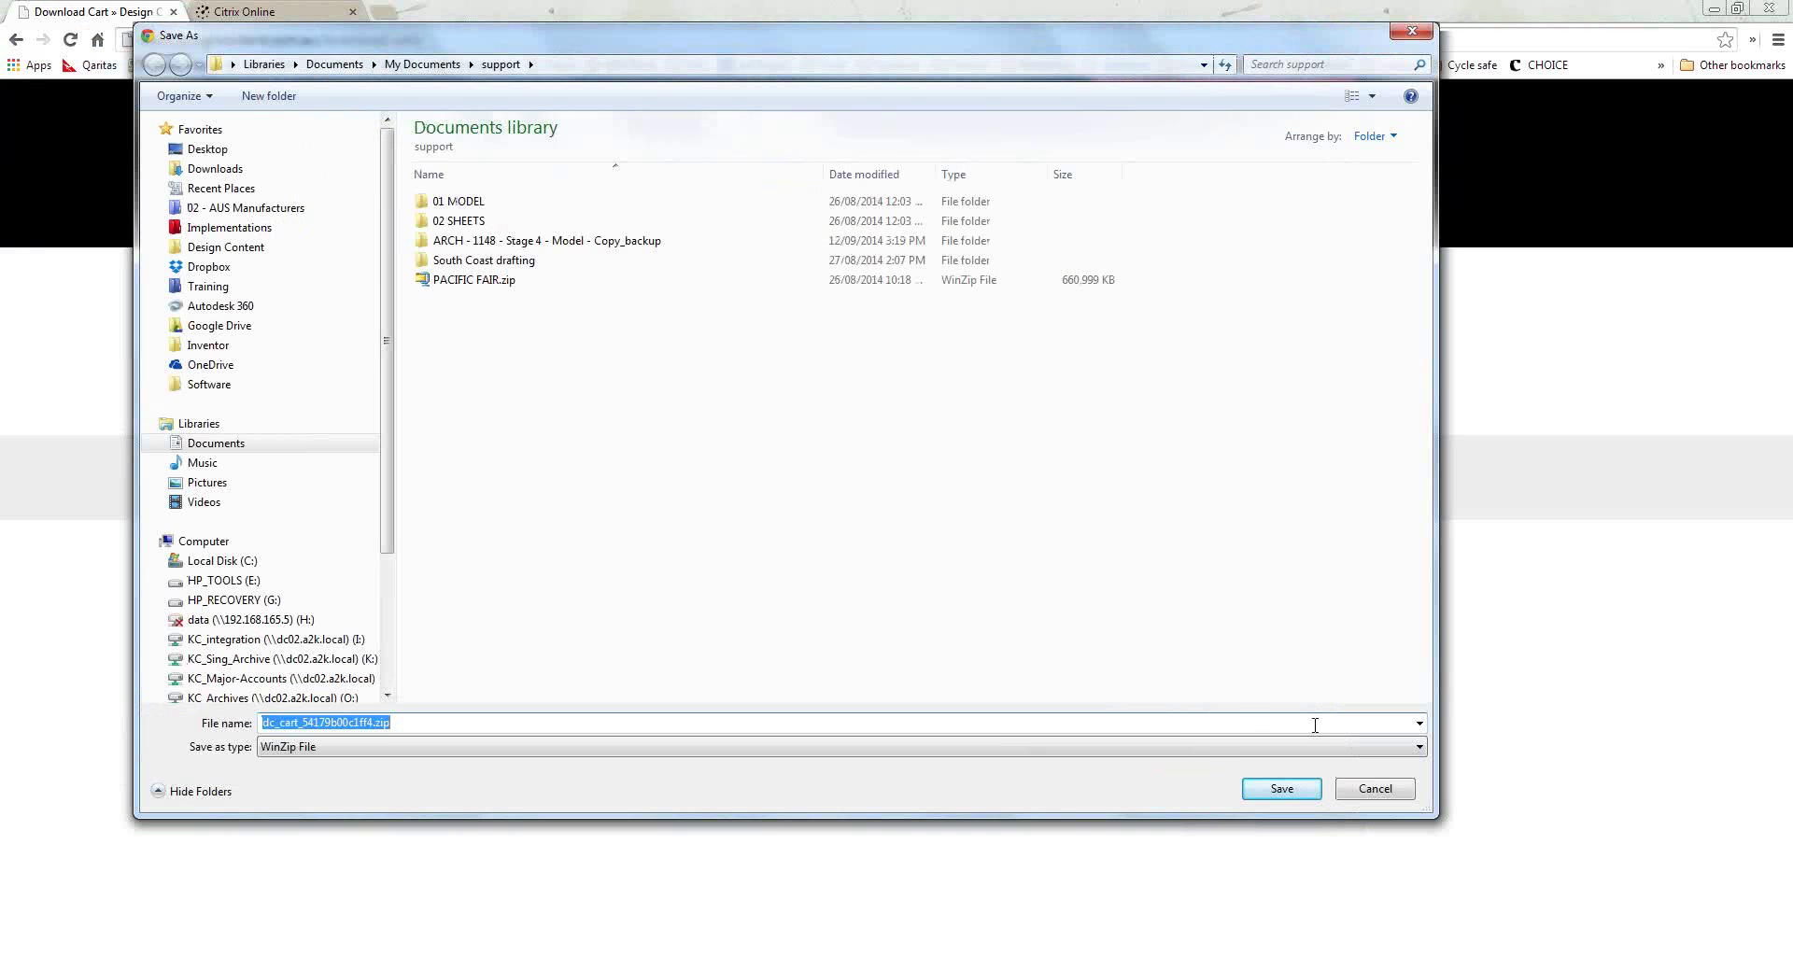
left_click(1282, 789)
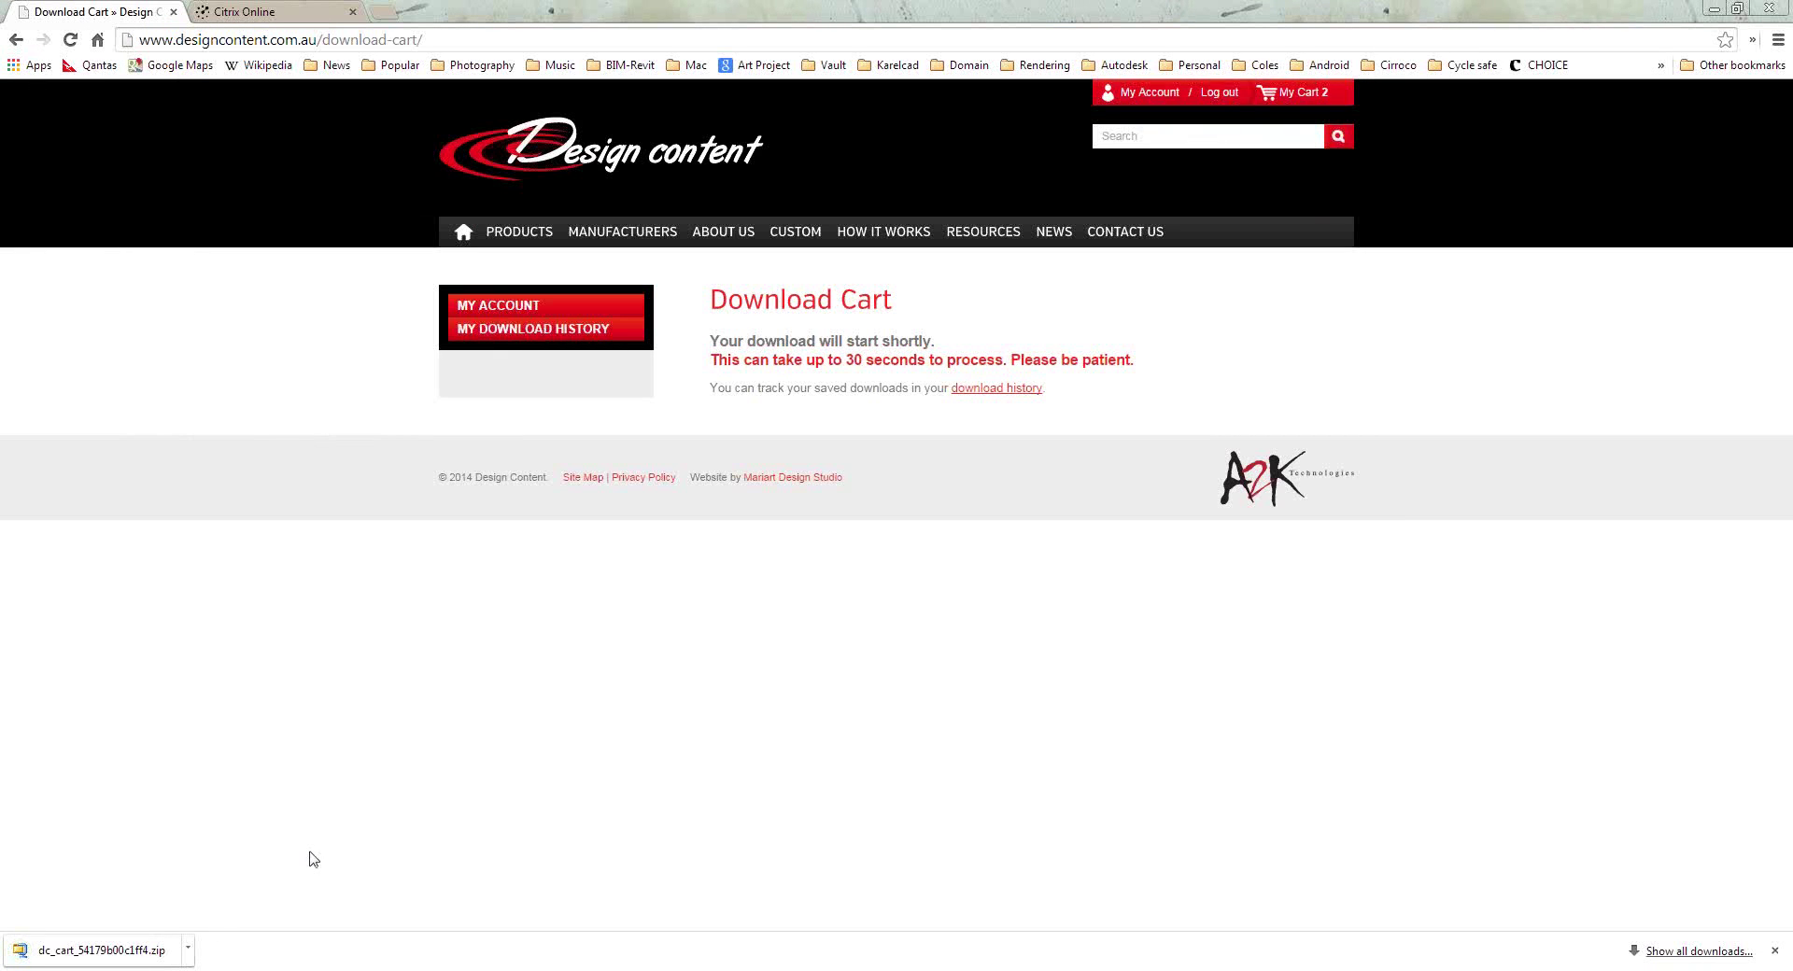
In Explorer, open Documents > support and locate the downloaded cart zip.
key("super+e")
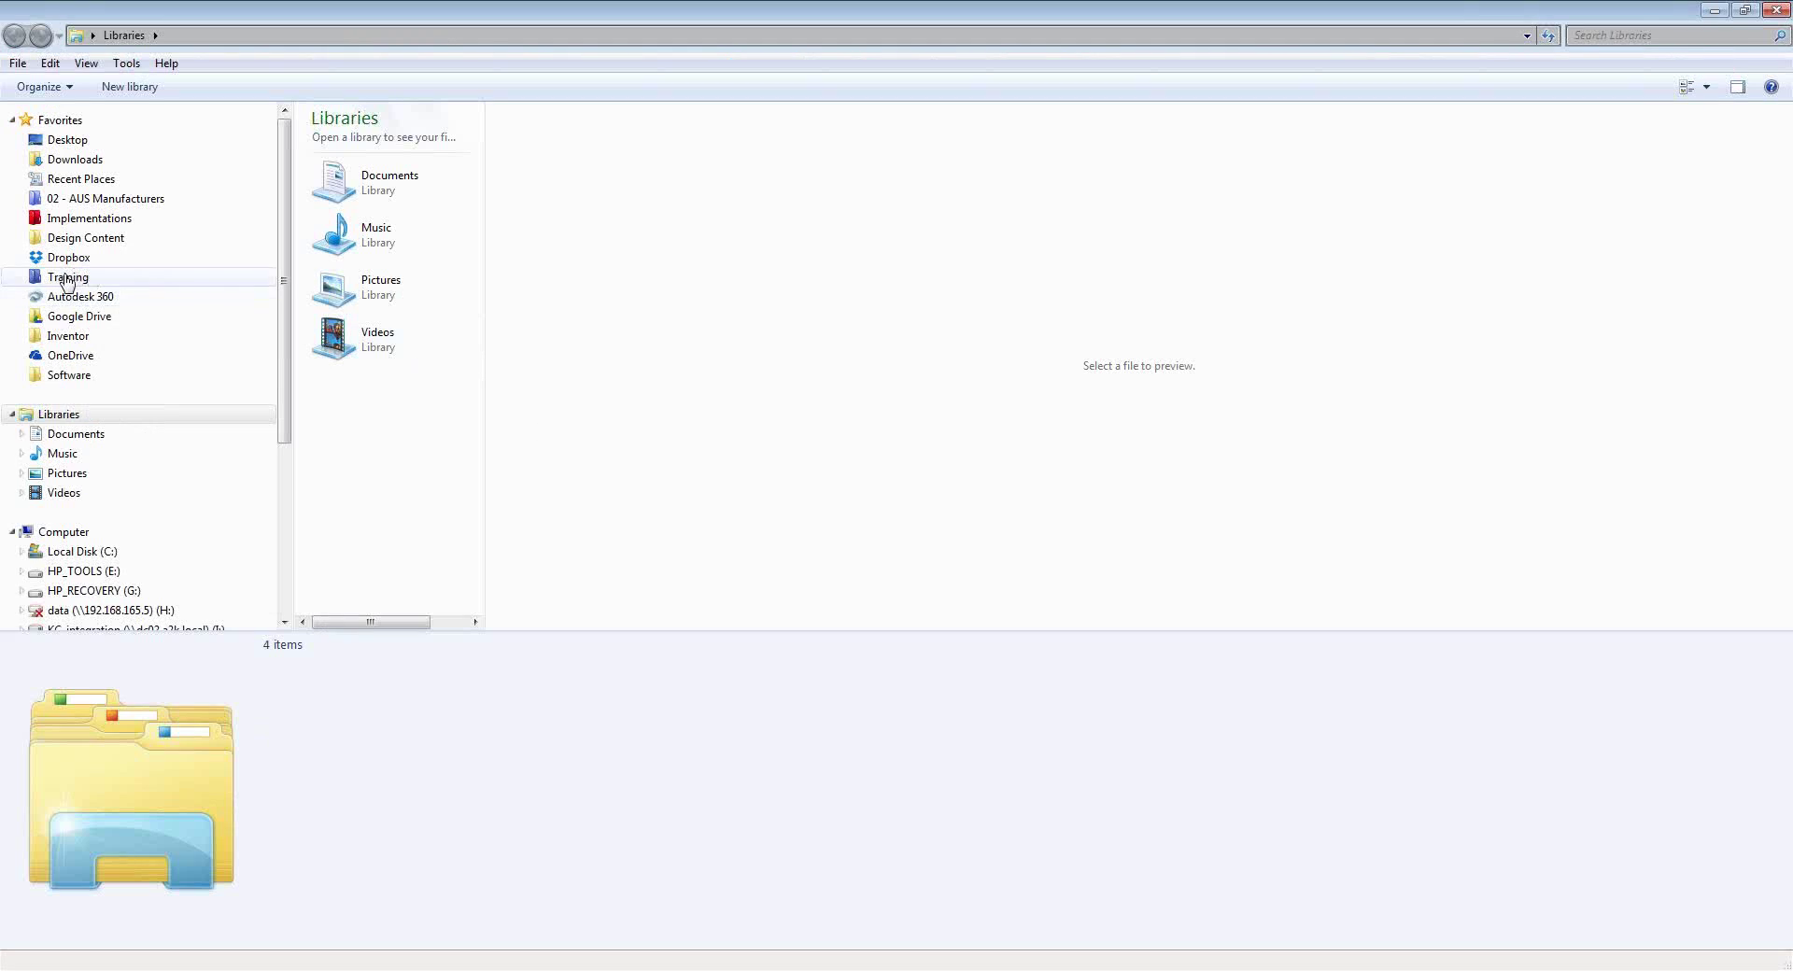
left_click(77, 435)
left_click(418, 467)
key("s")
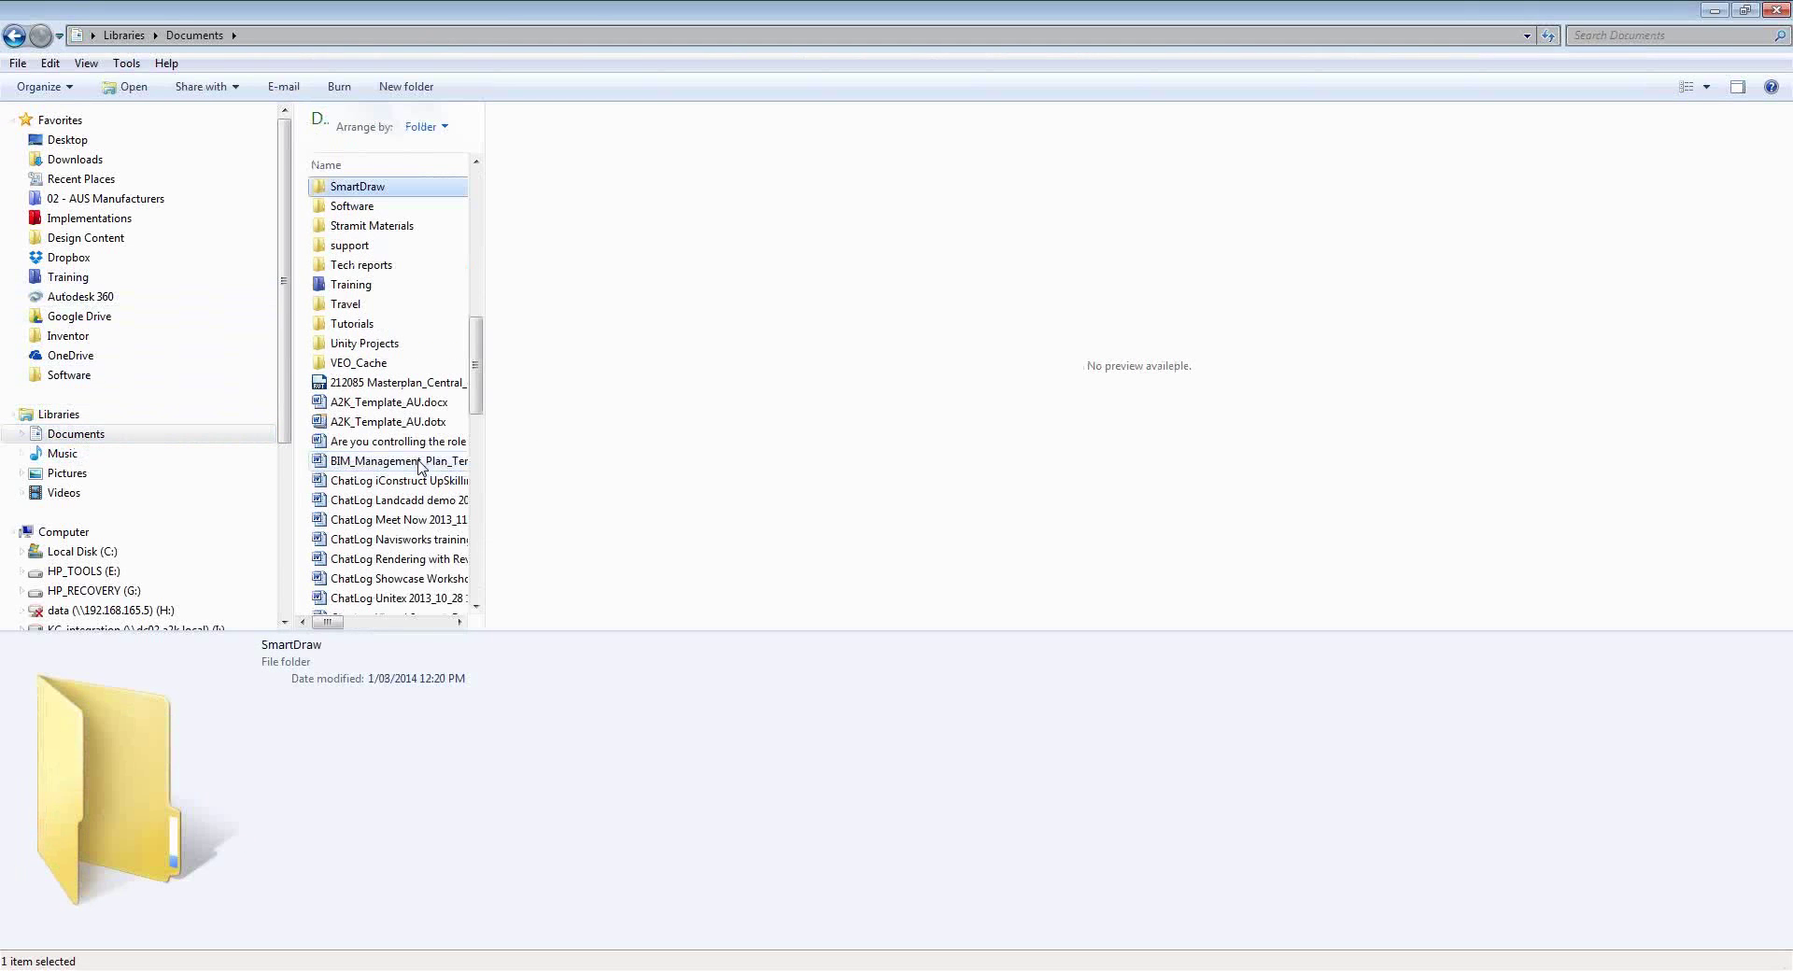
double_click(353, 245)
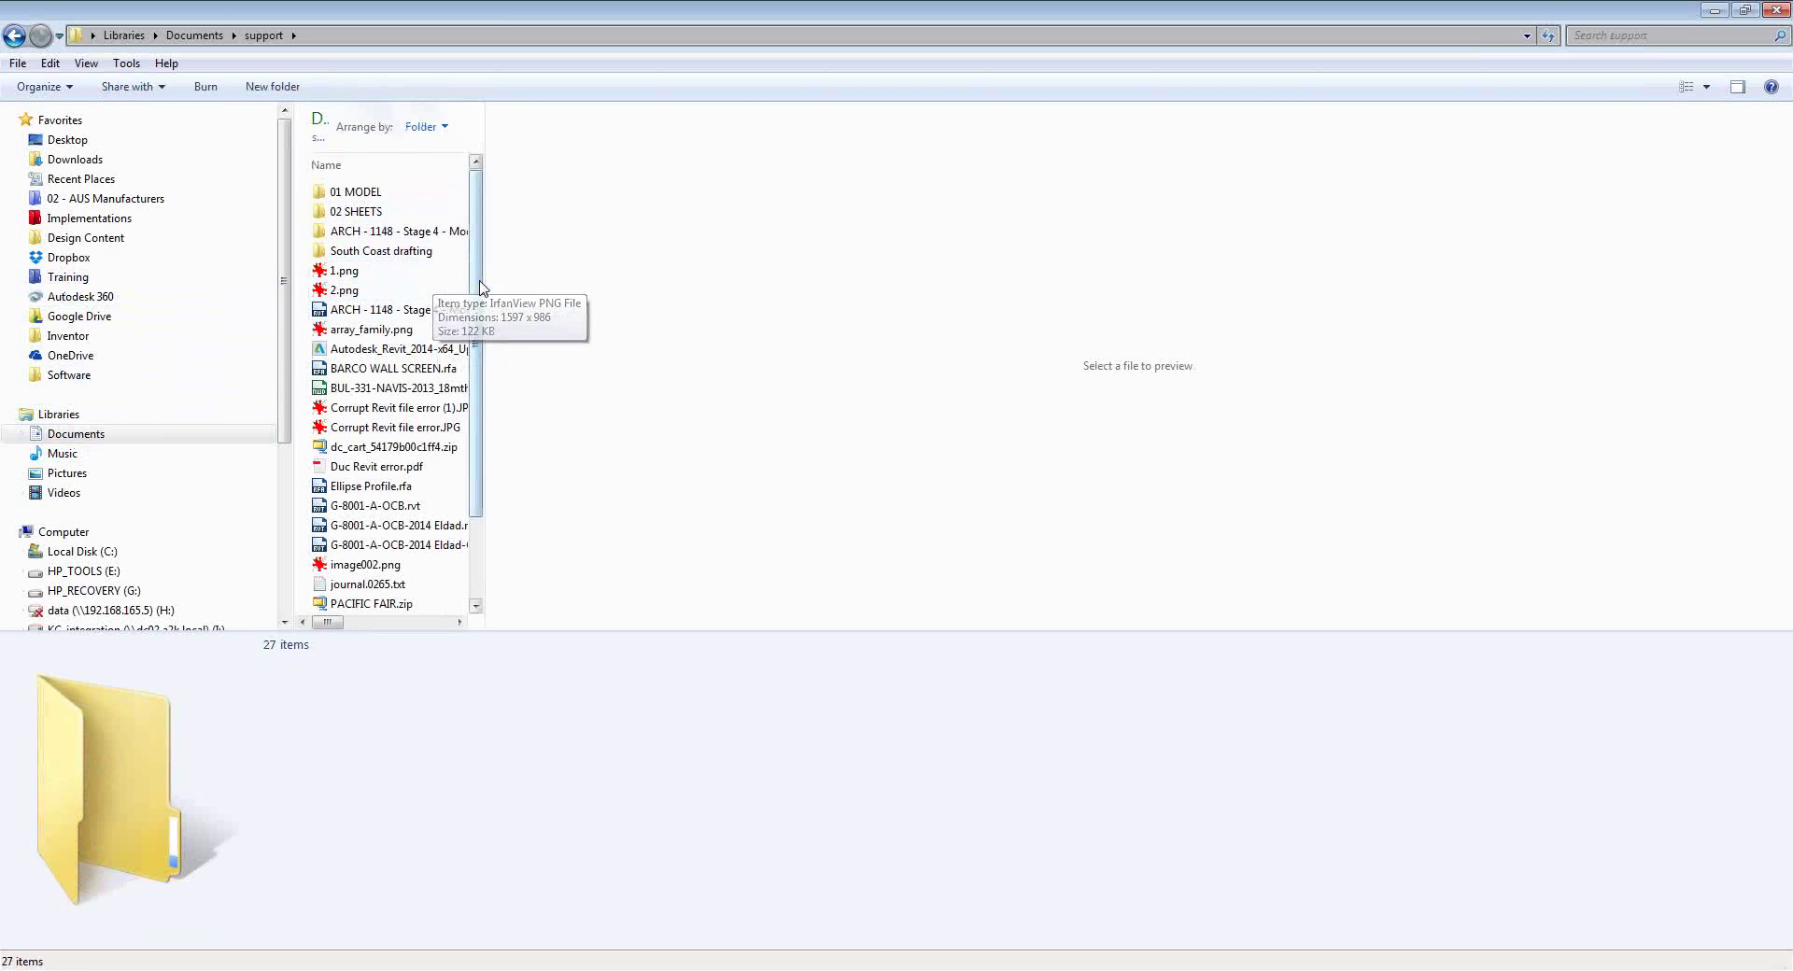
left_click_drag(485, 281, 662, 281)
left_click(425, 449)
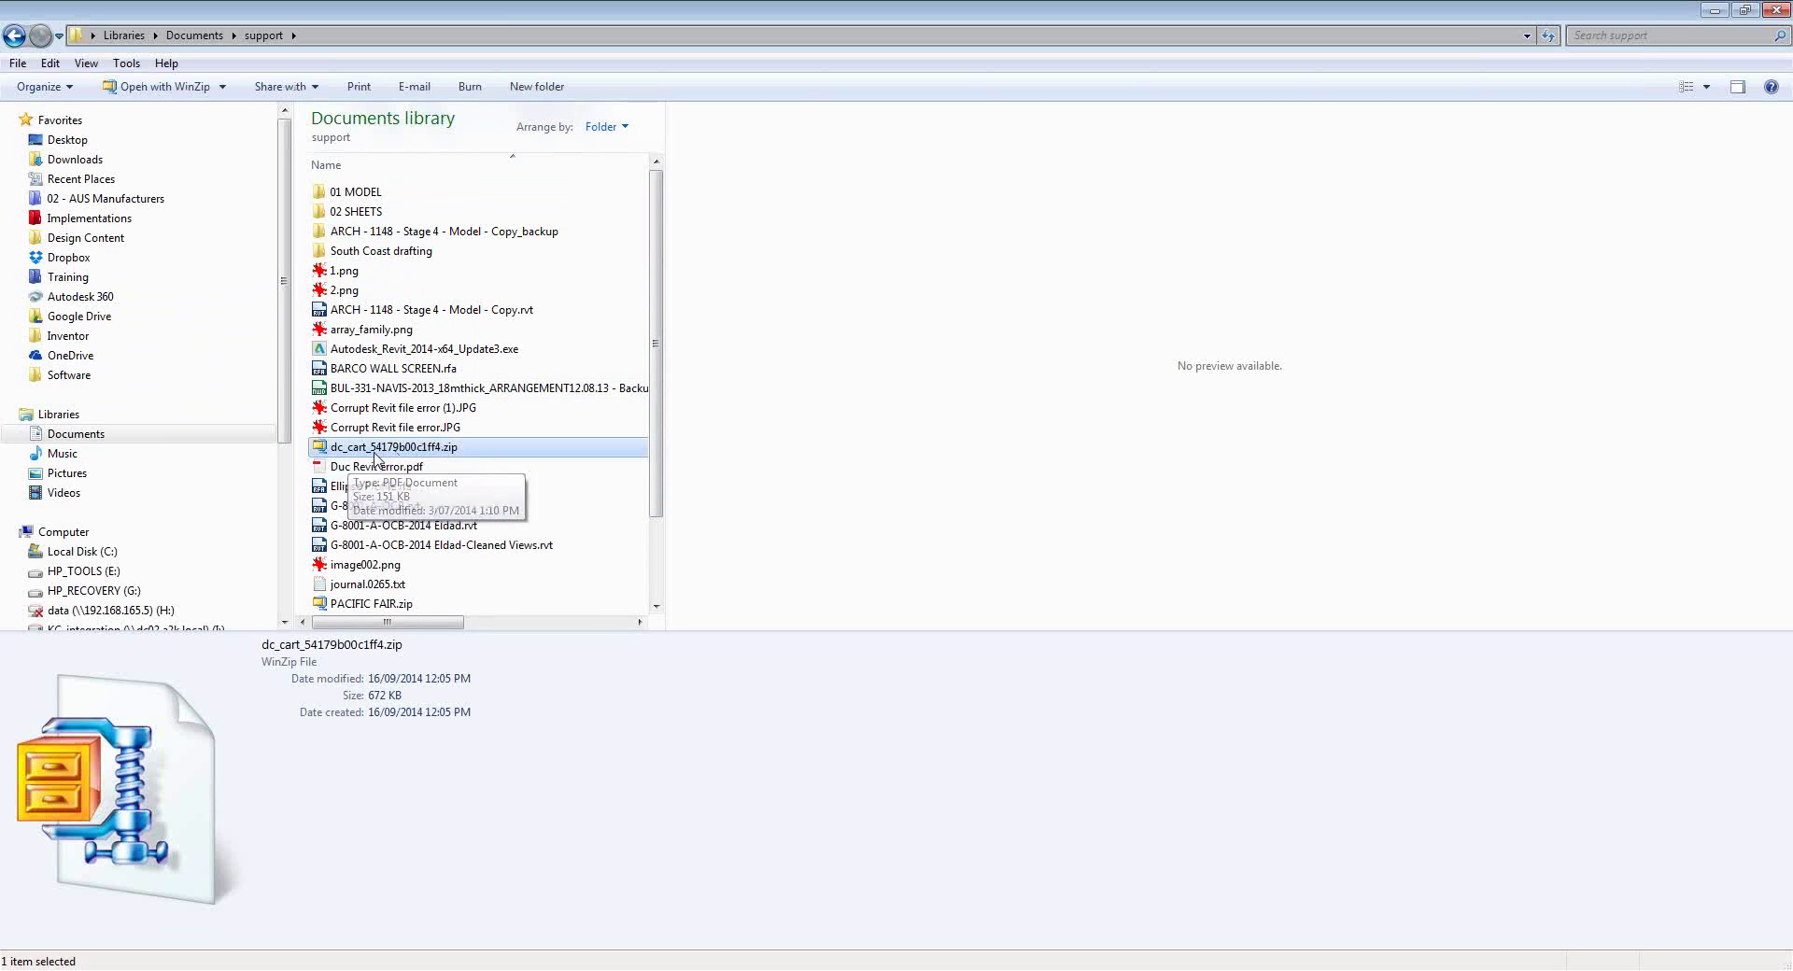
Extract the zip into support and view the two DC_AirportDoors .rfa files in 2012.
double_click(379, 450)
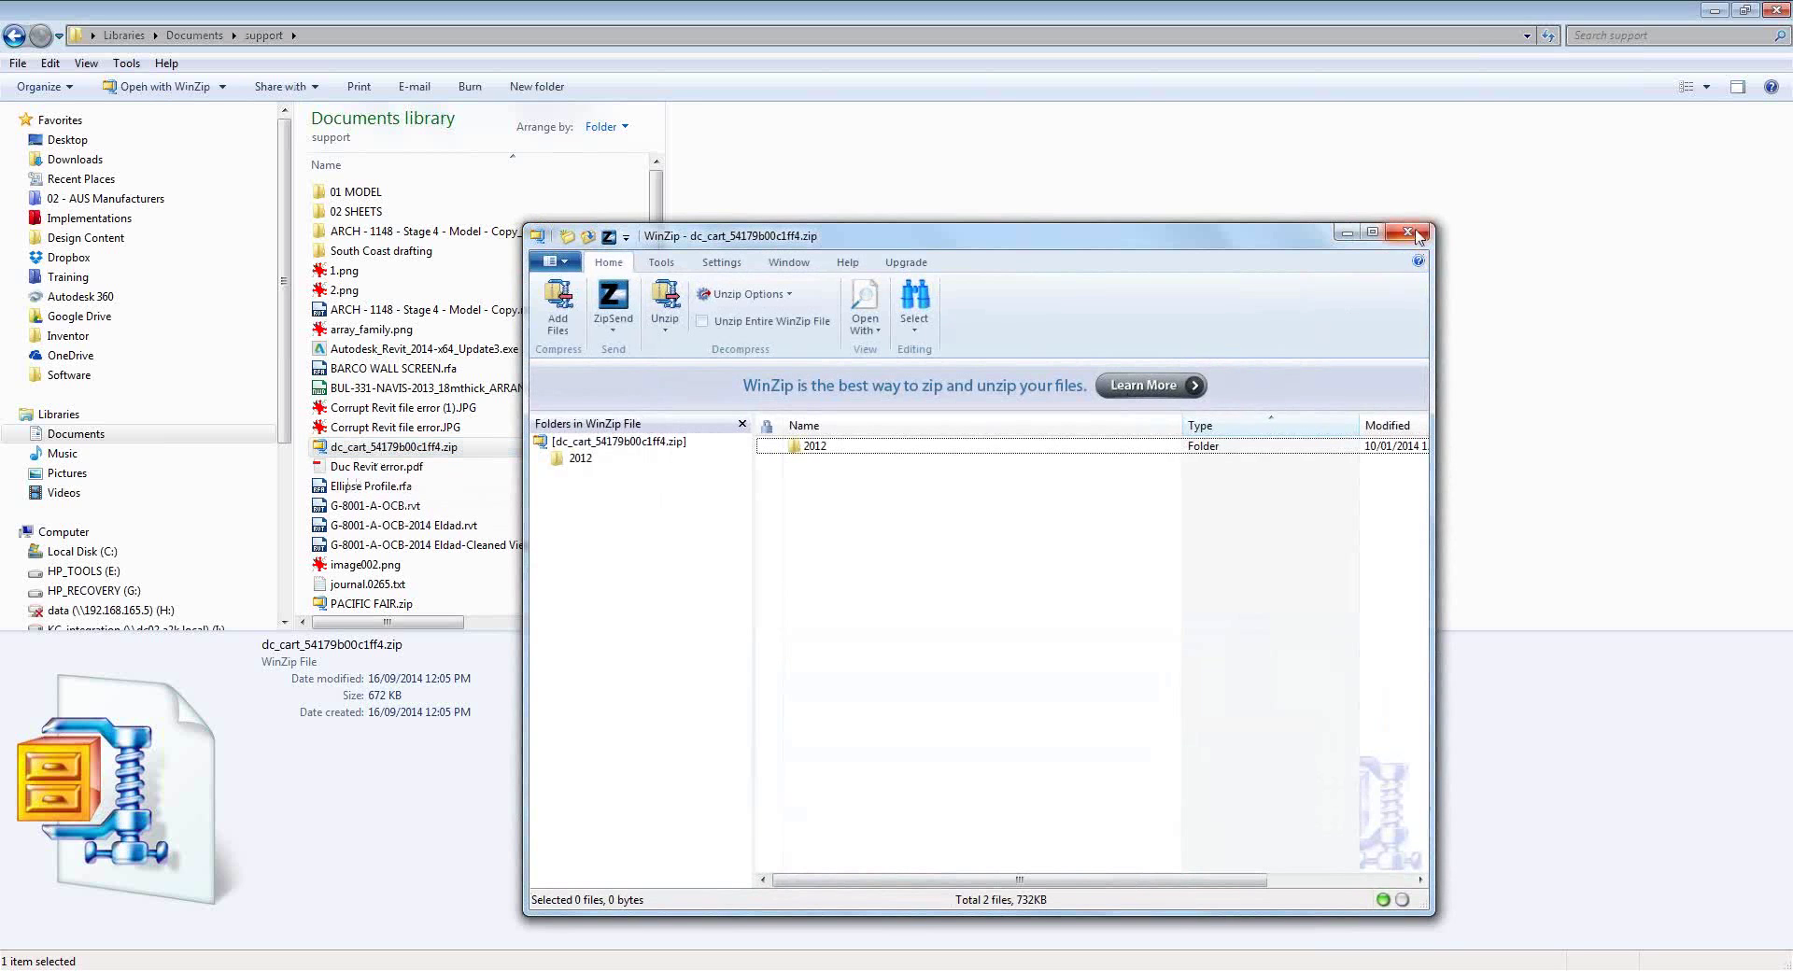
left_click(1411, 231)
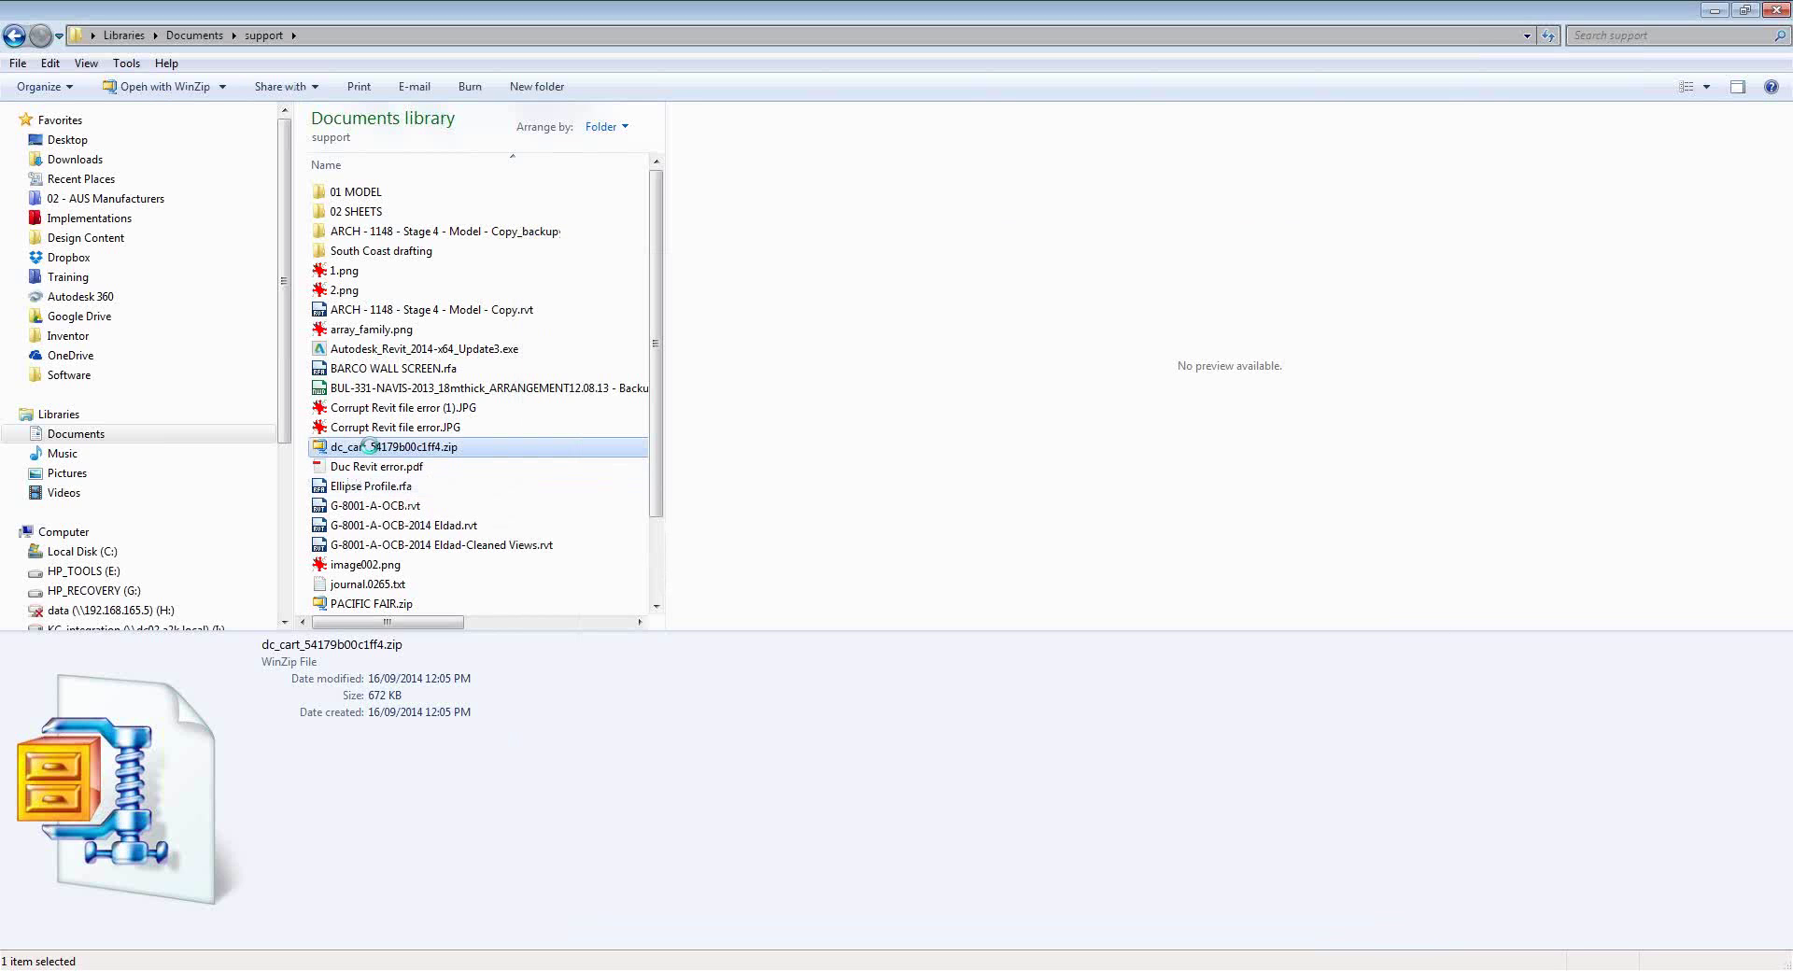
right_click(371, 448)
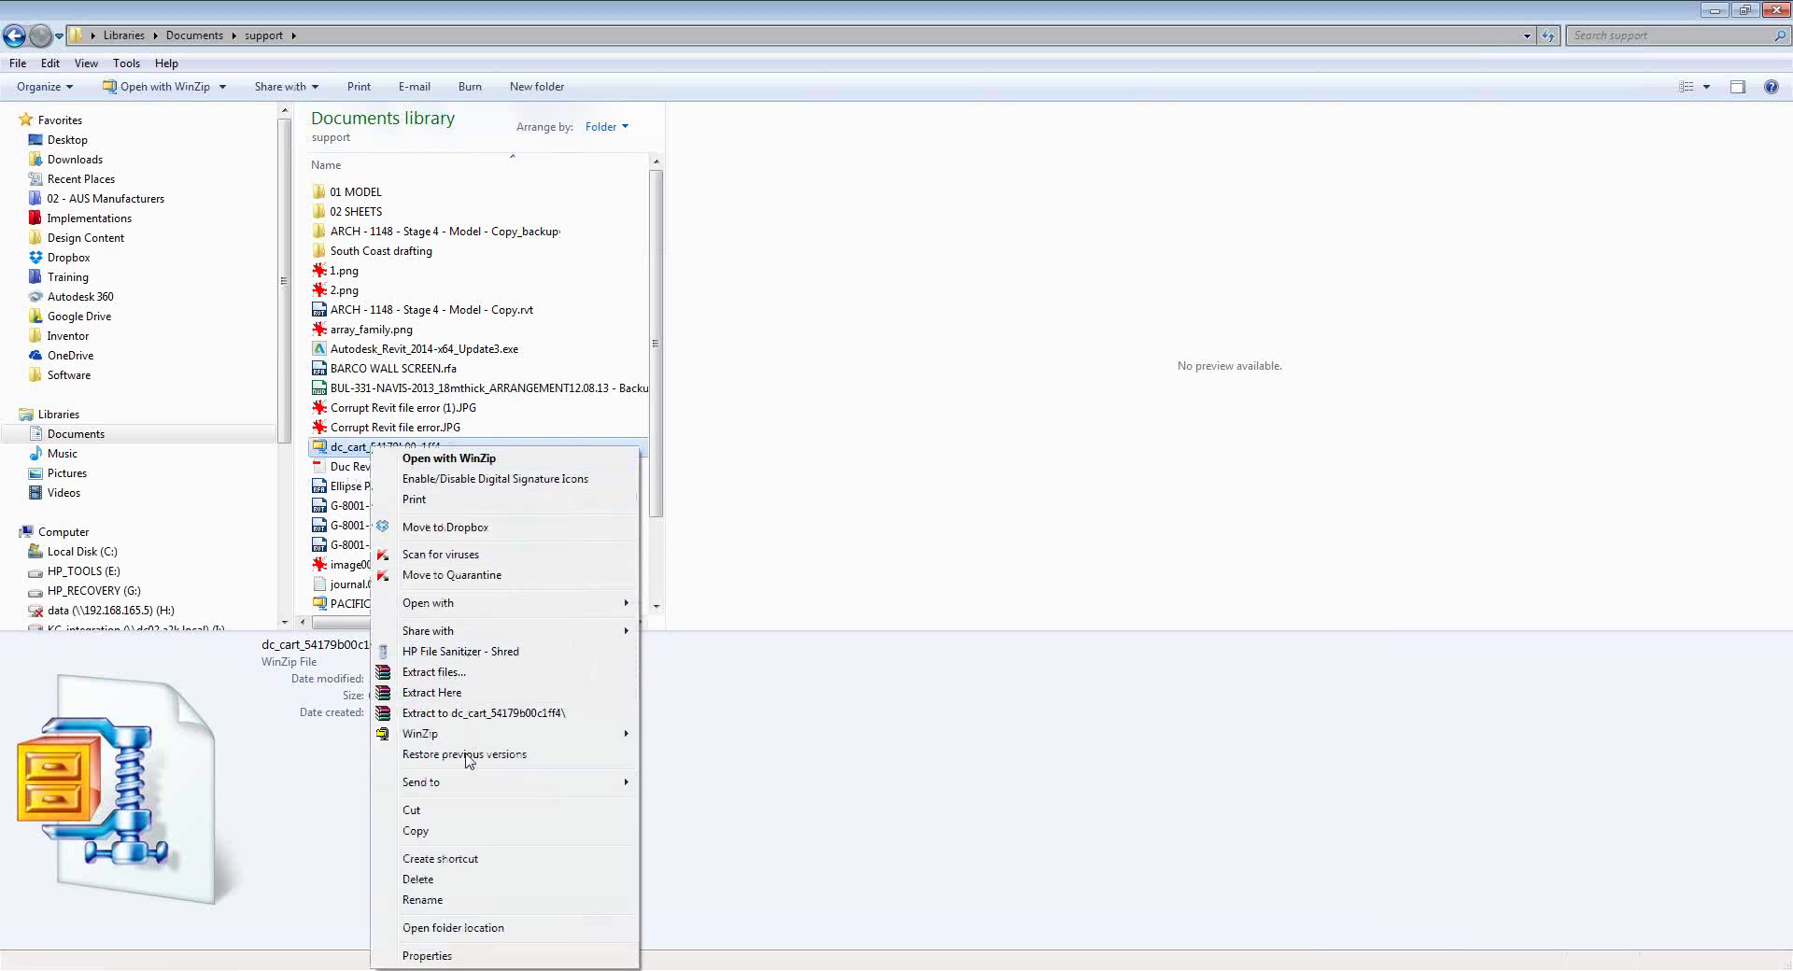
left_click(466, 692)
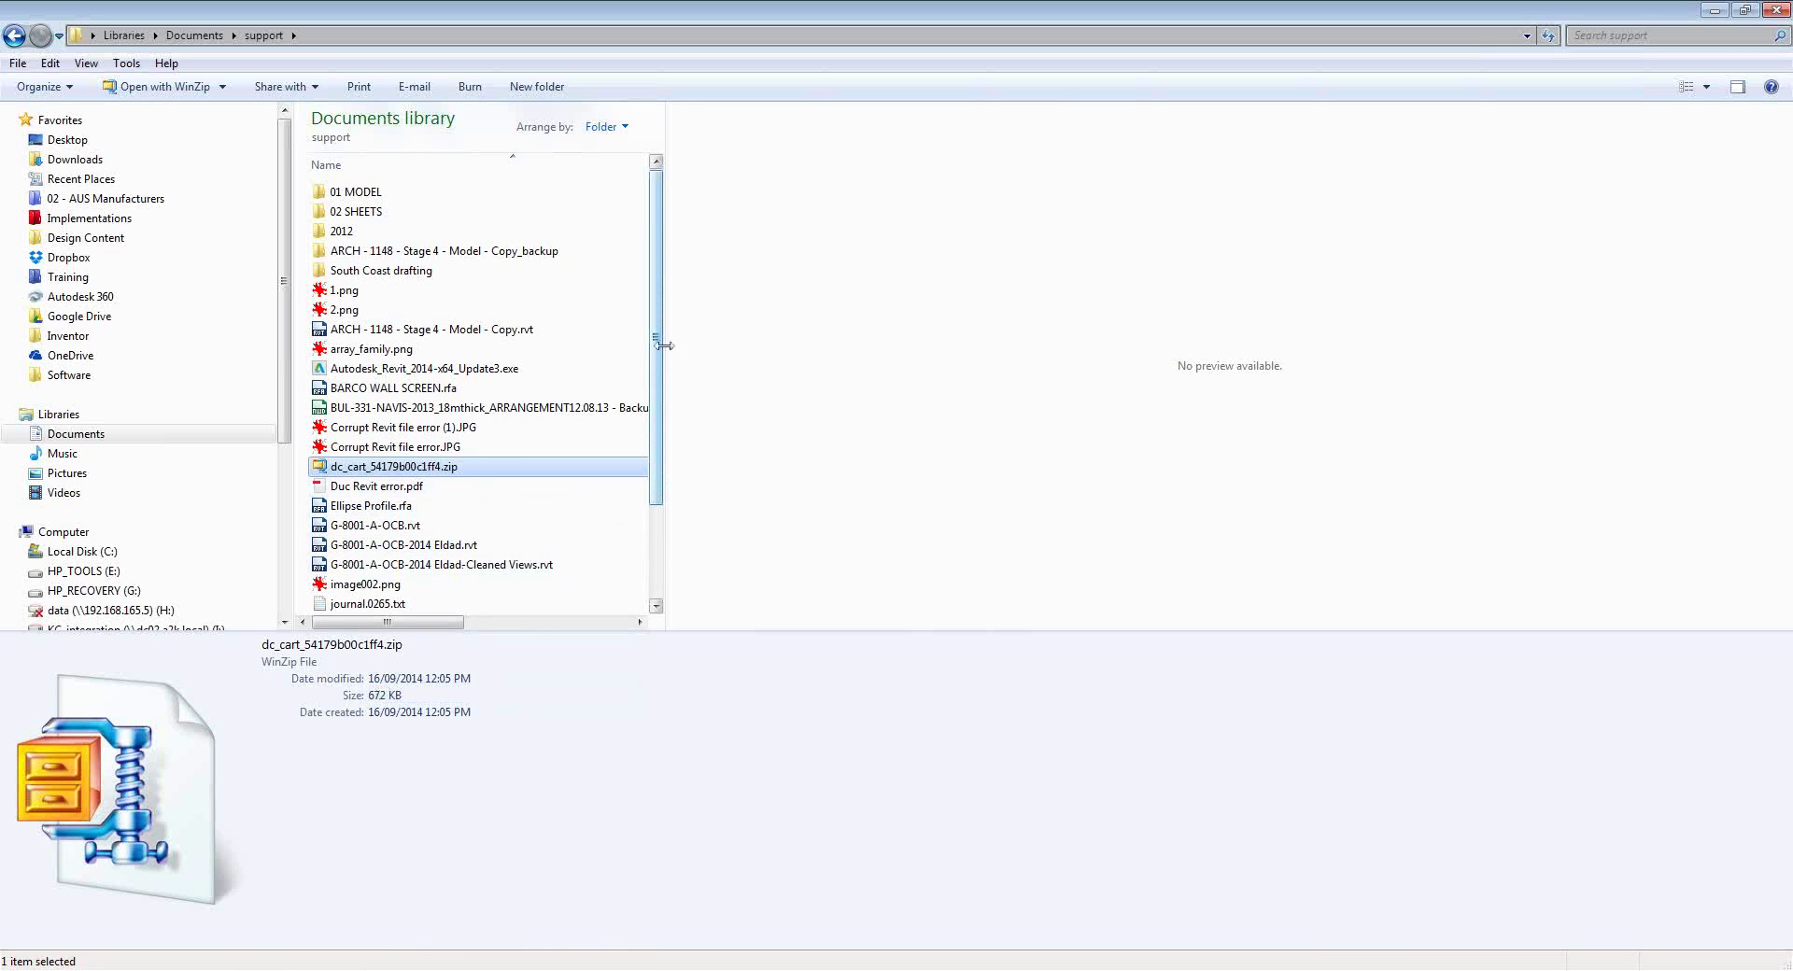
double_click(353, 230)
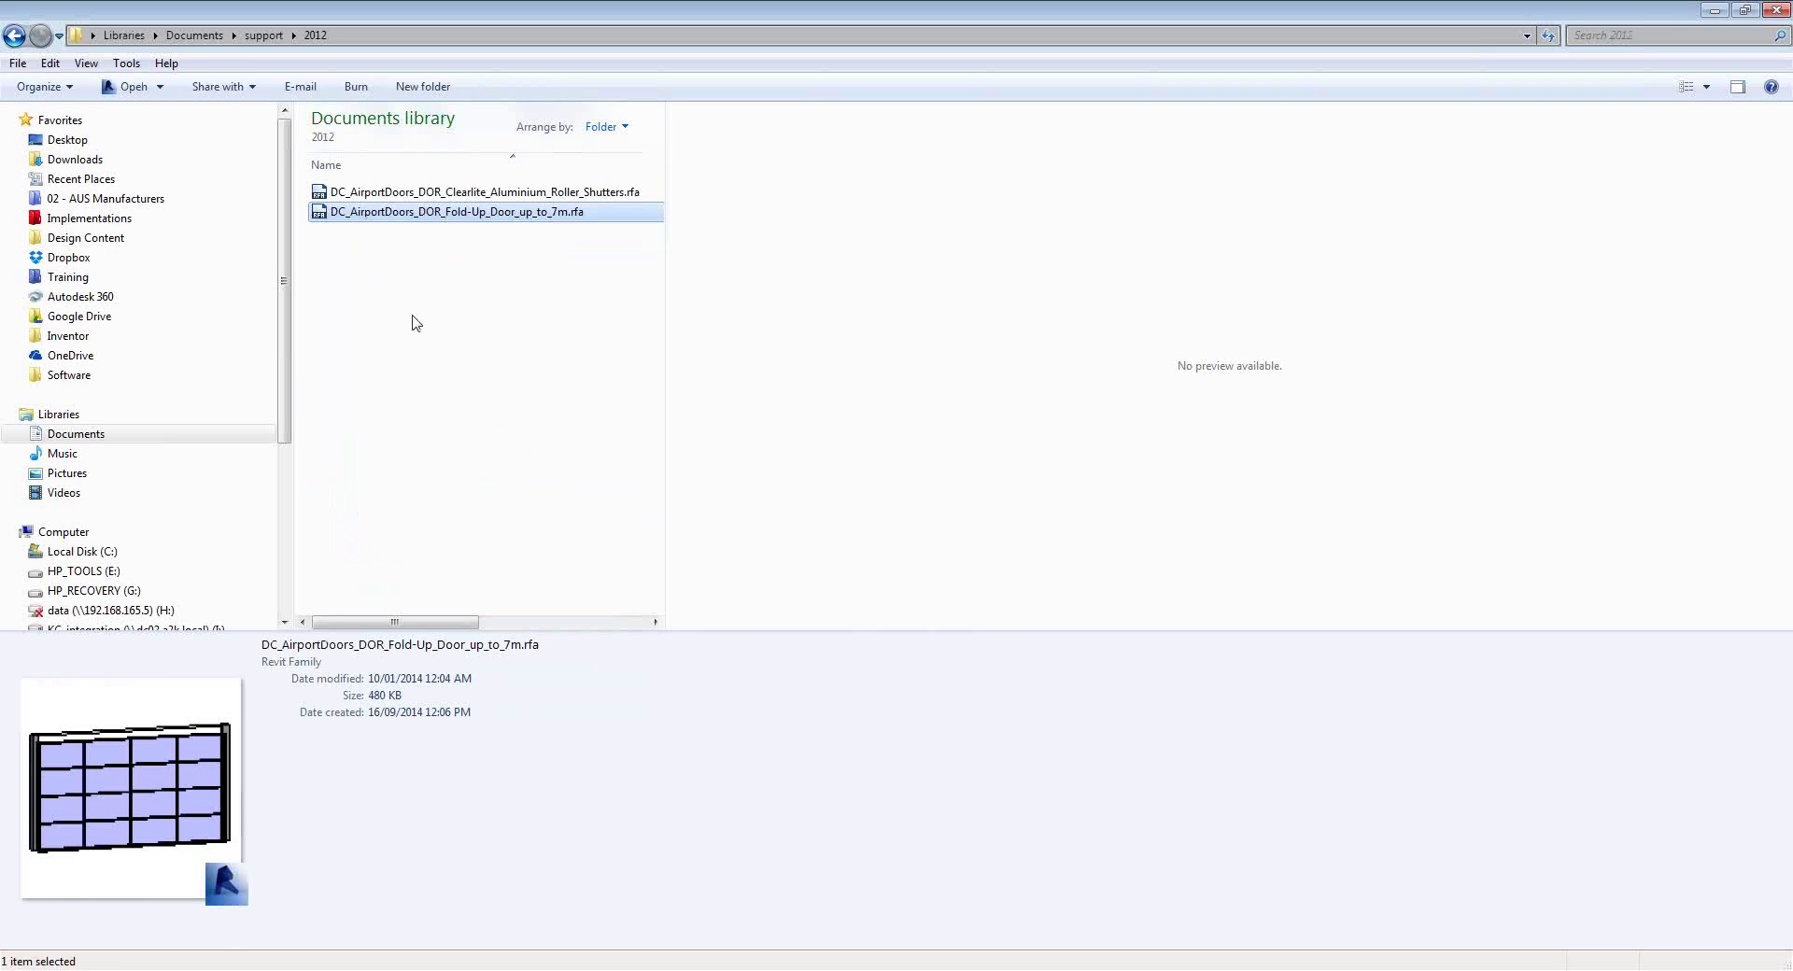
left_click(440, 228)
left_click(451, 196)
left_click(457, 214)
left_click(480, 496)
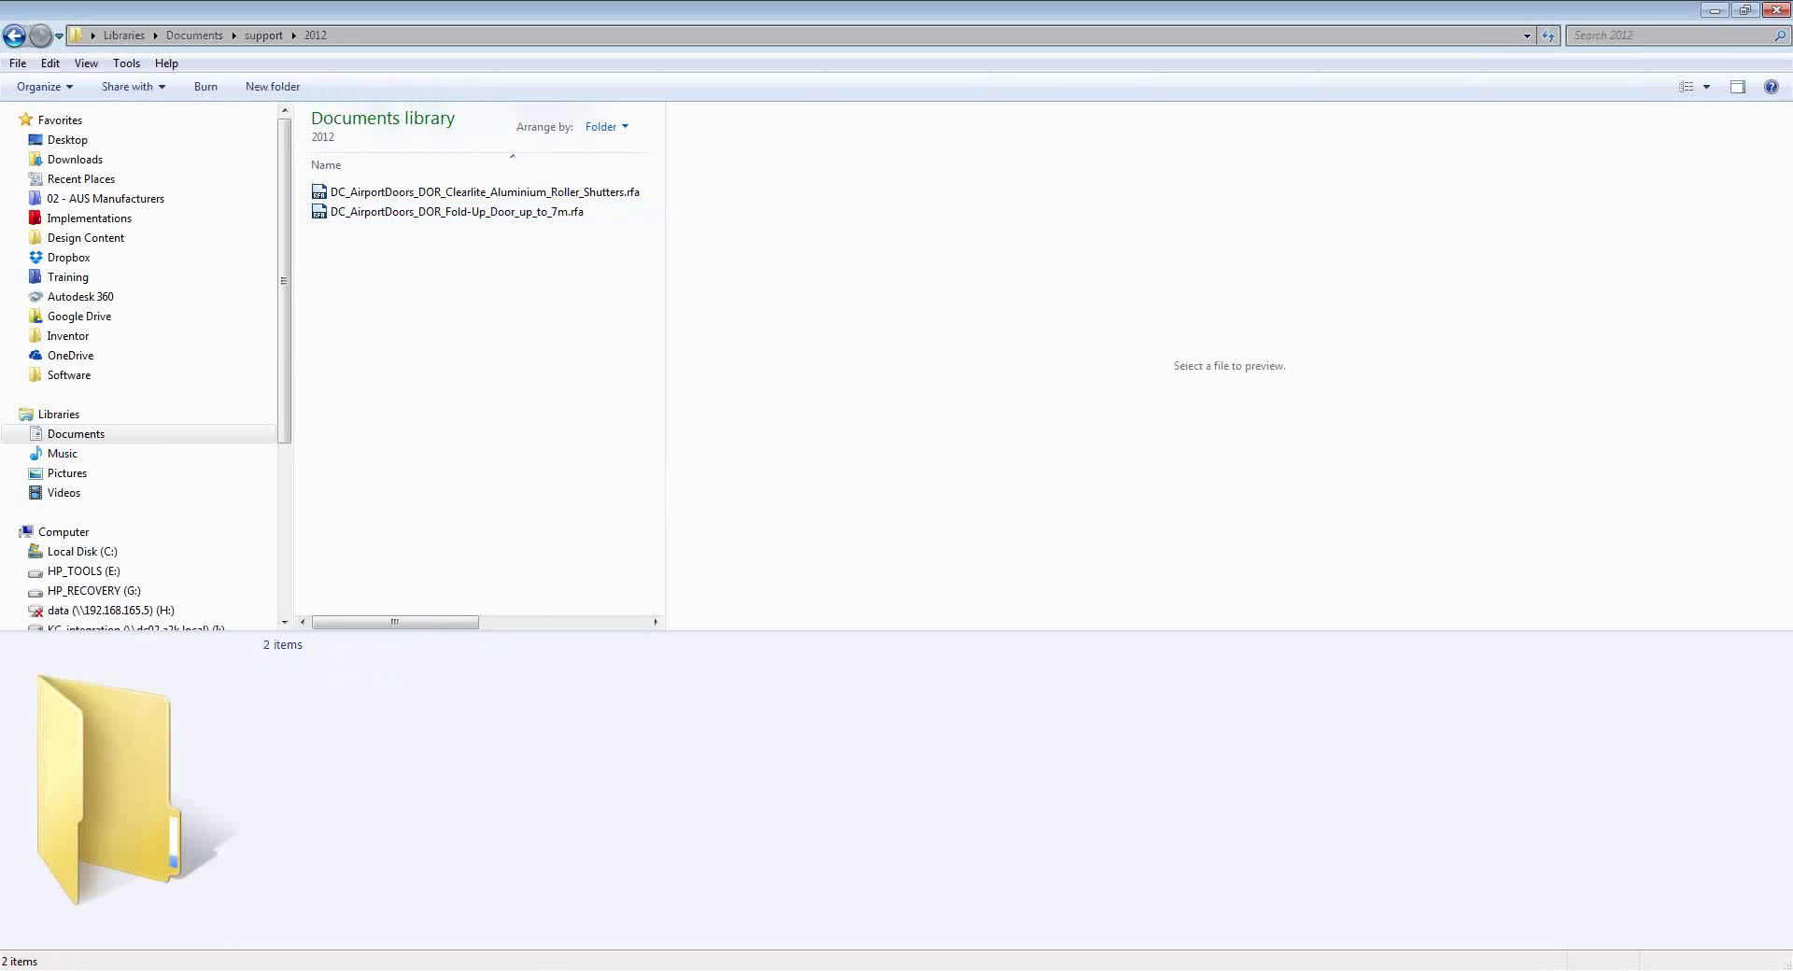
Back in Revit, draw a new wall on the Ground Floor plan with WA.
key("alt+Tab")
left_click_drag(982, 455, 945, 442)
key("w")
key("a")
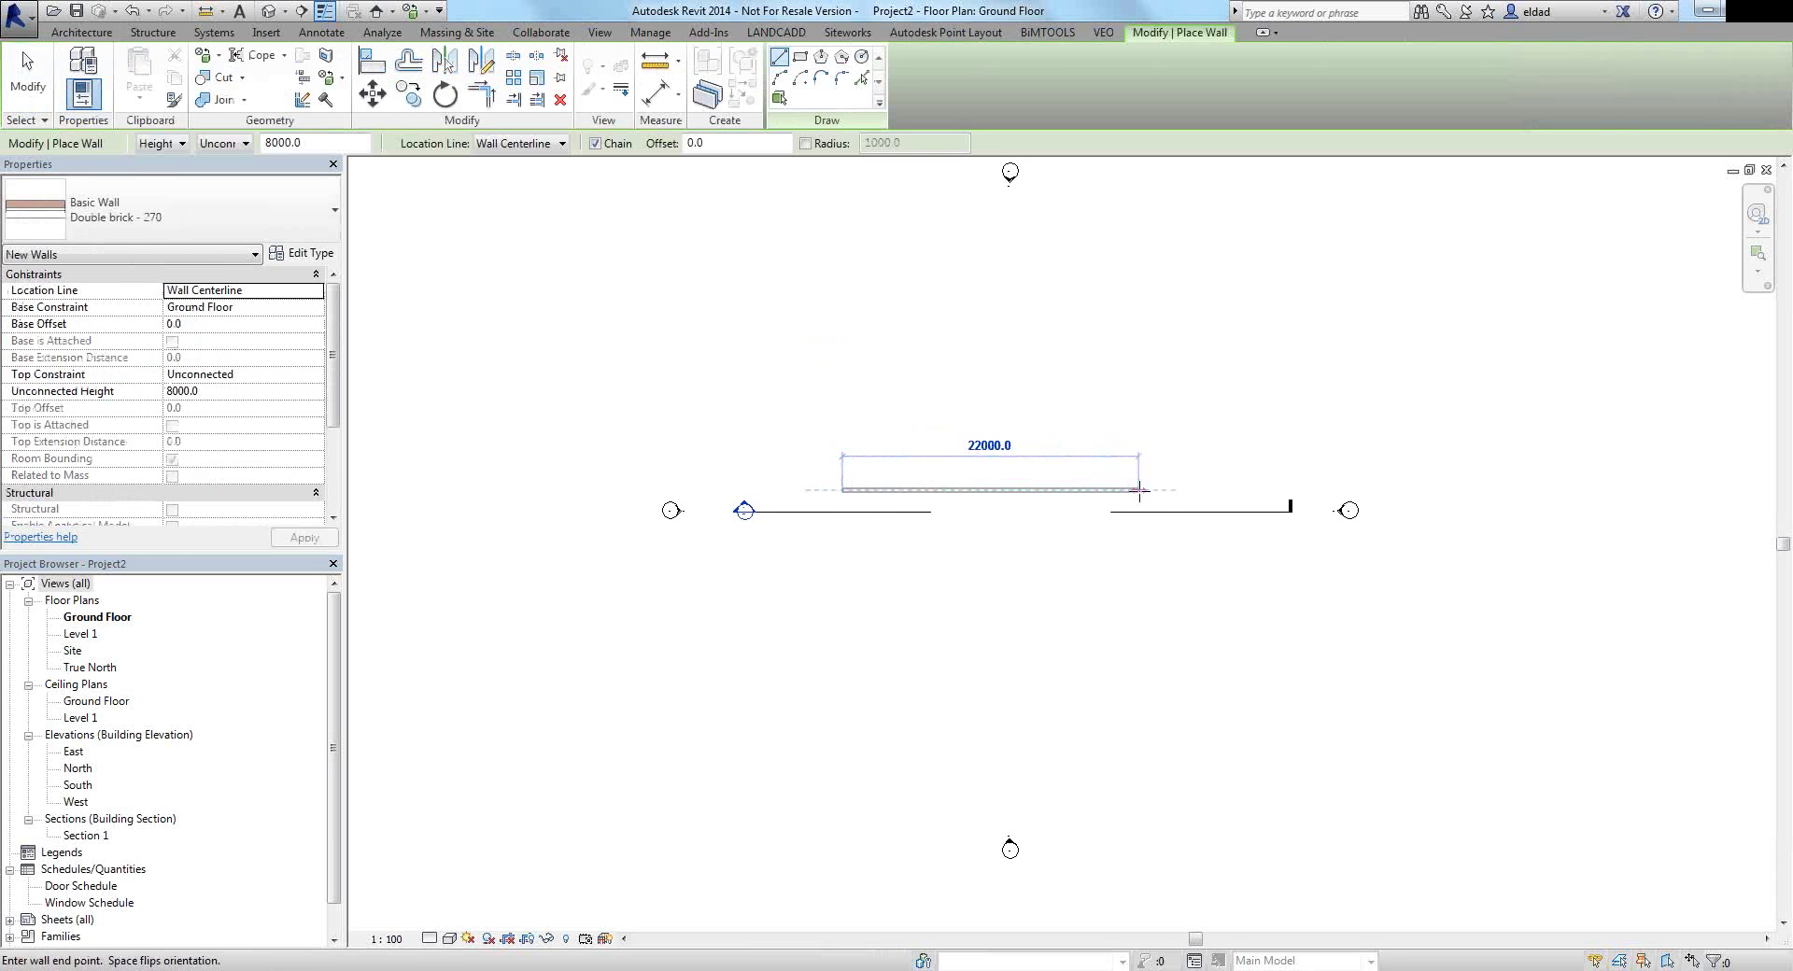
left_click(1176, 489)
key("Escape")
key("Escape")
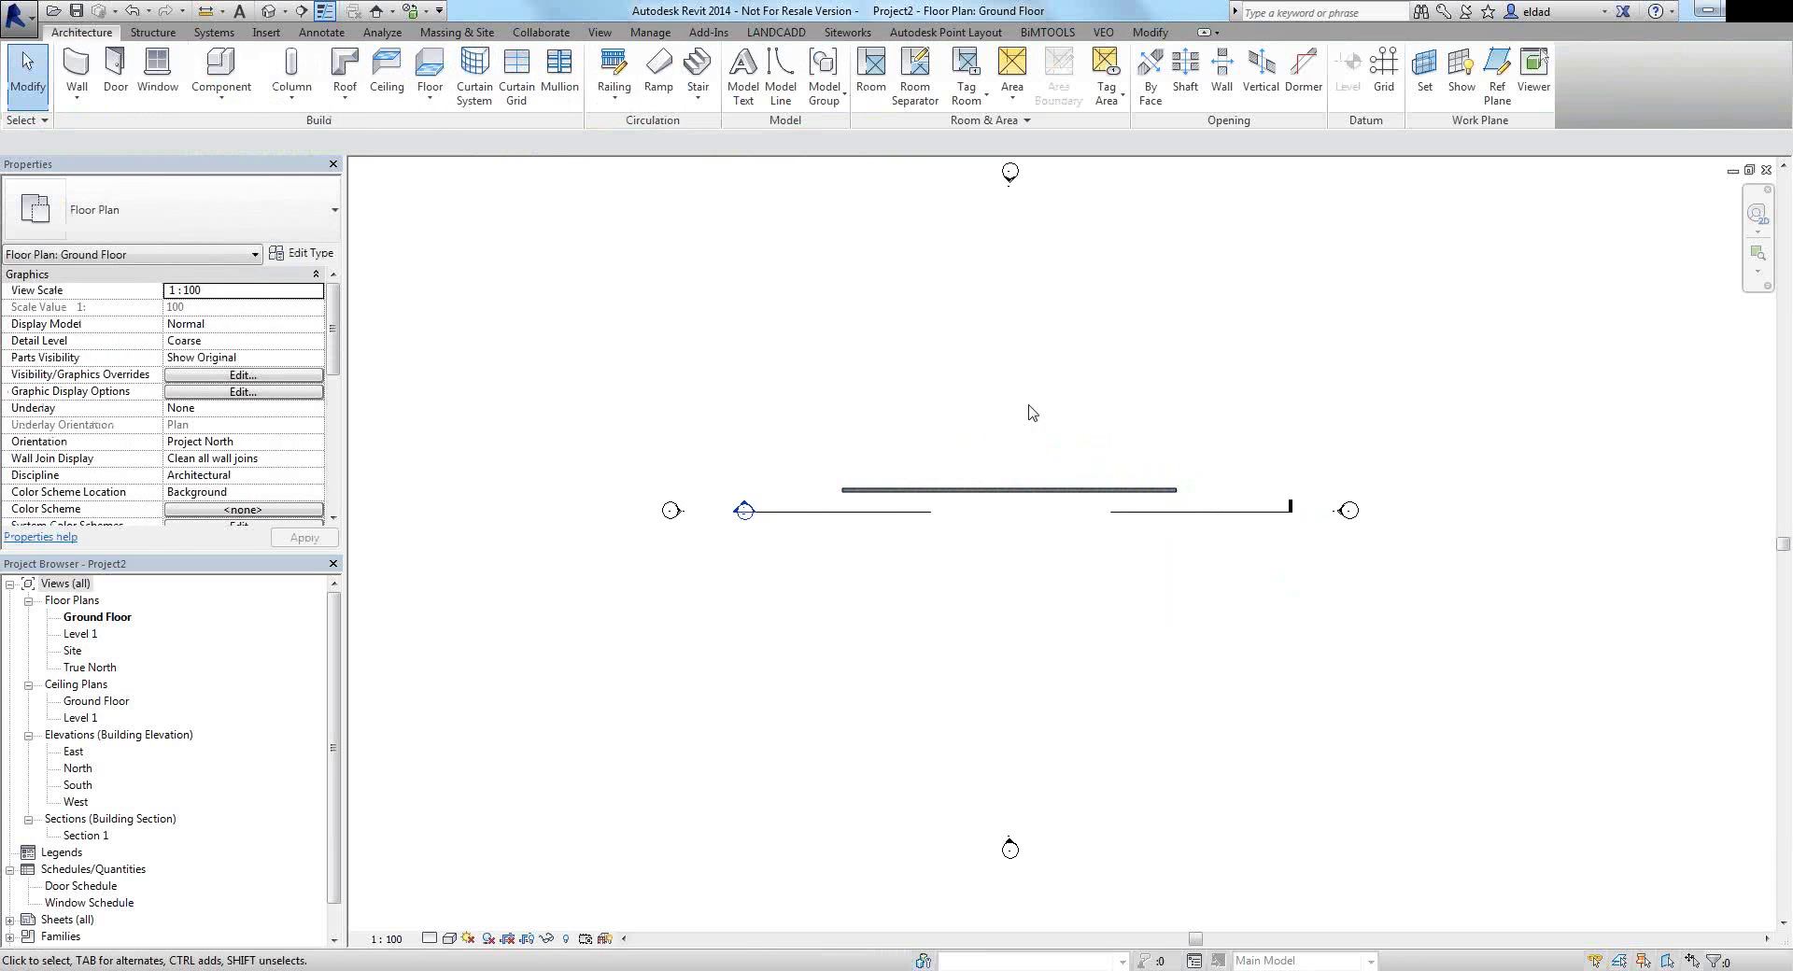
Load both DC_AirportDoors families from Documents > support > 2012 into the project.
key("l")
key("f")
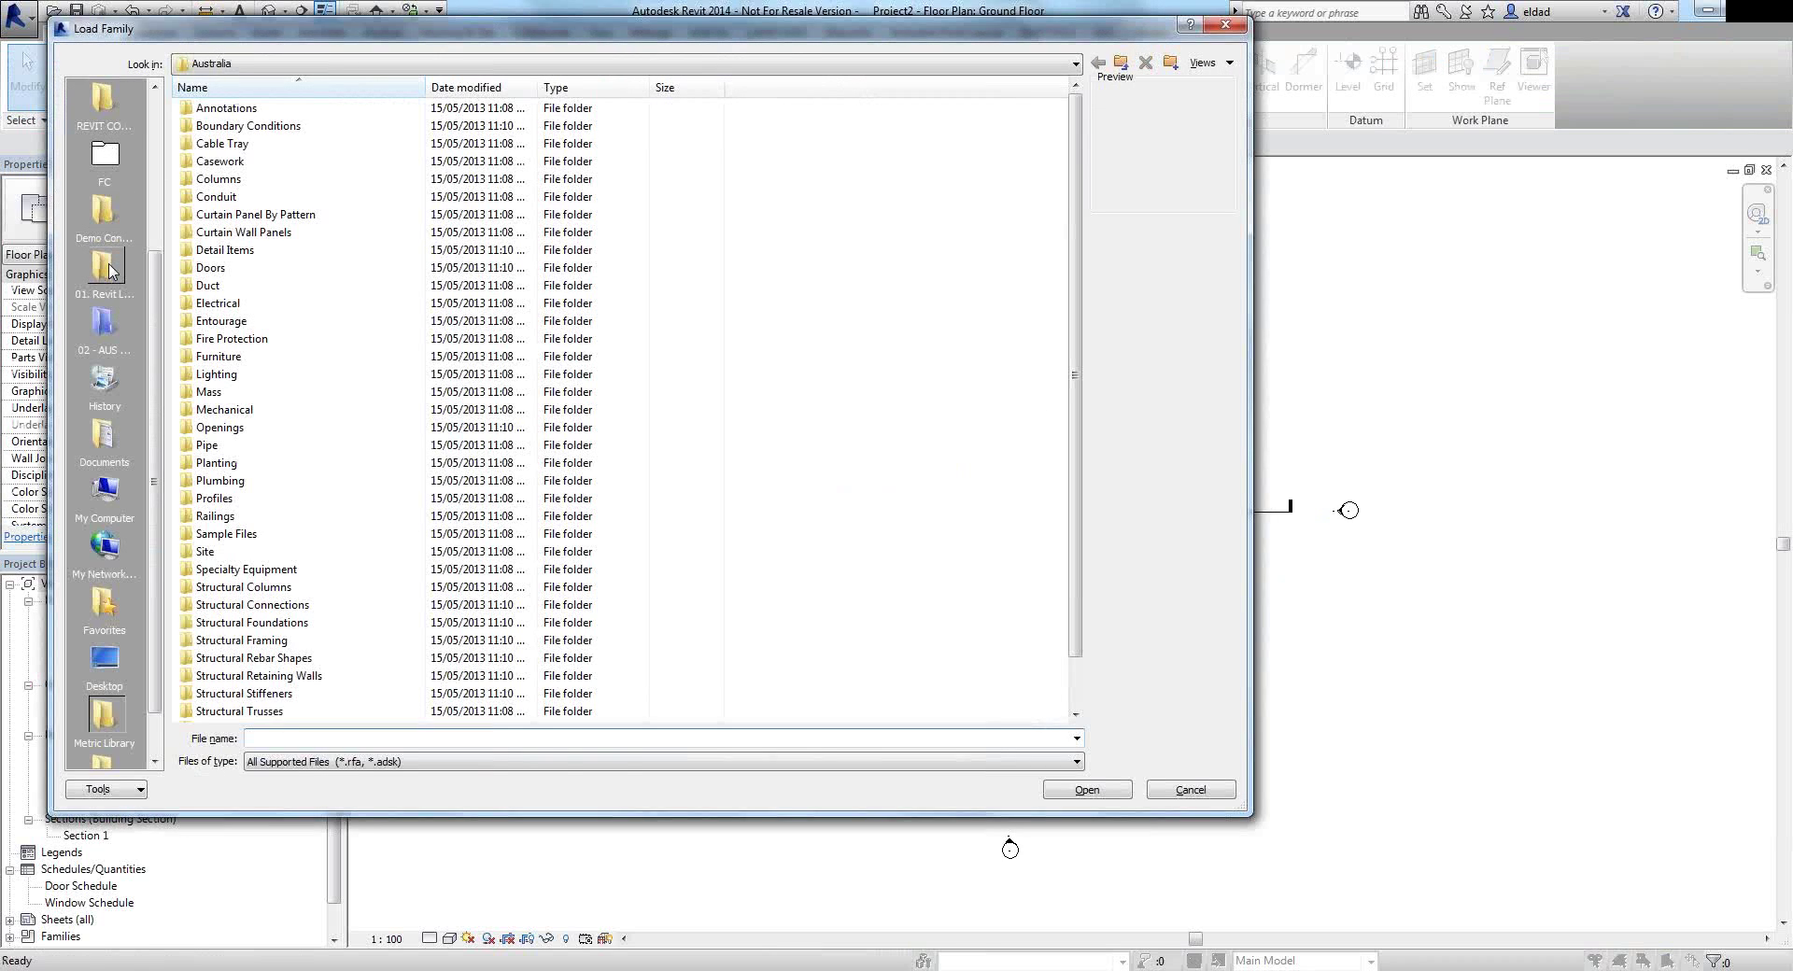
left_click(105, 437)
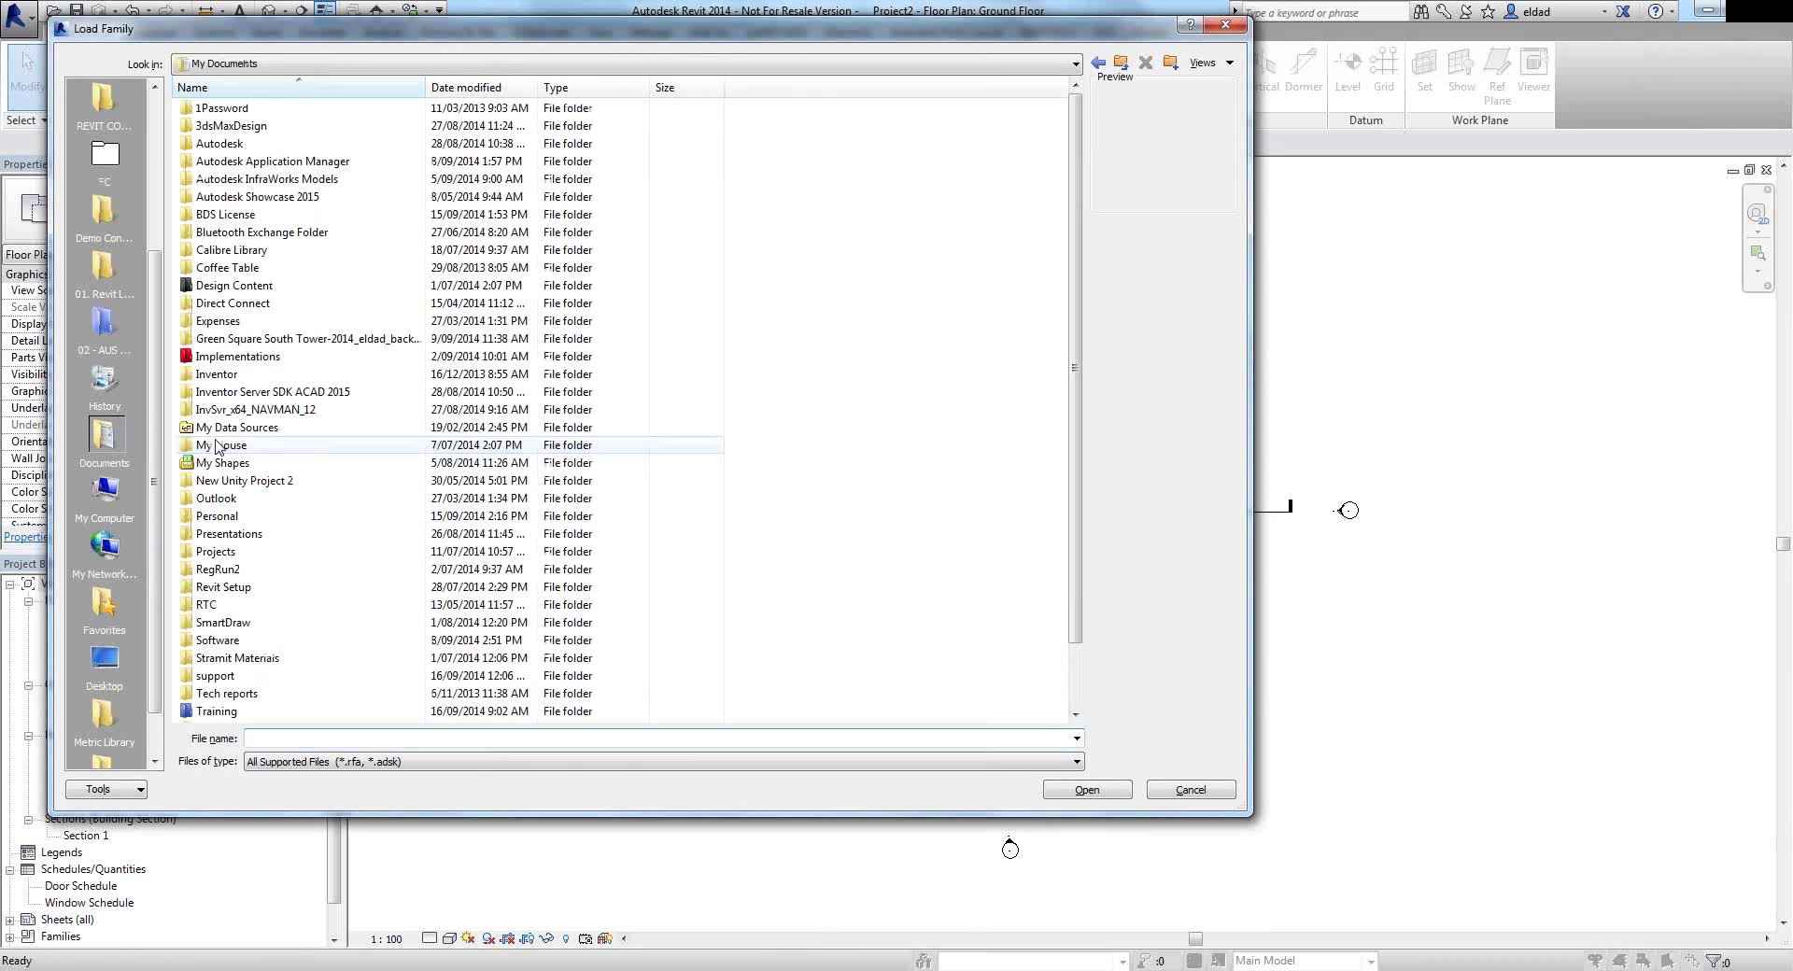
left_click(222, 622)
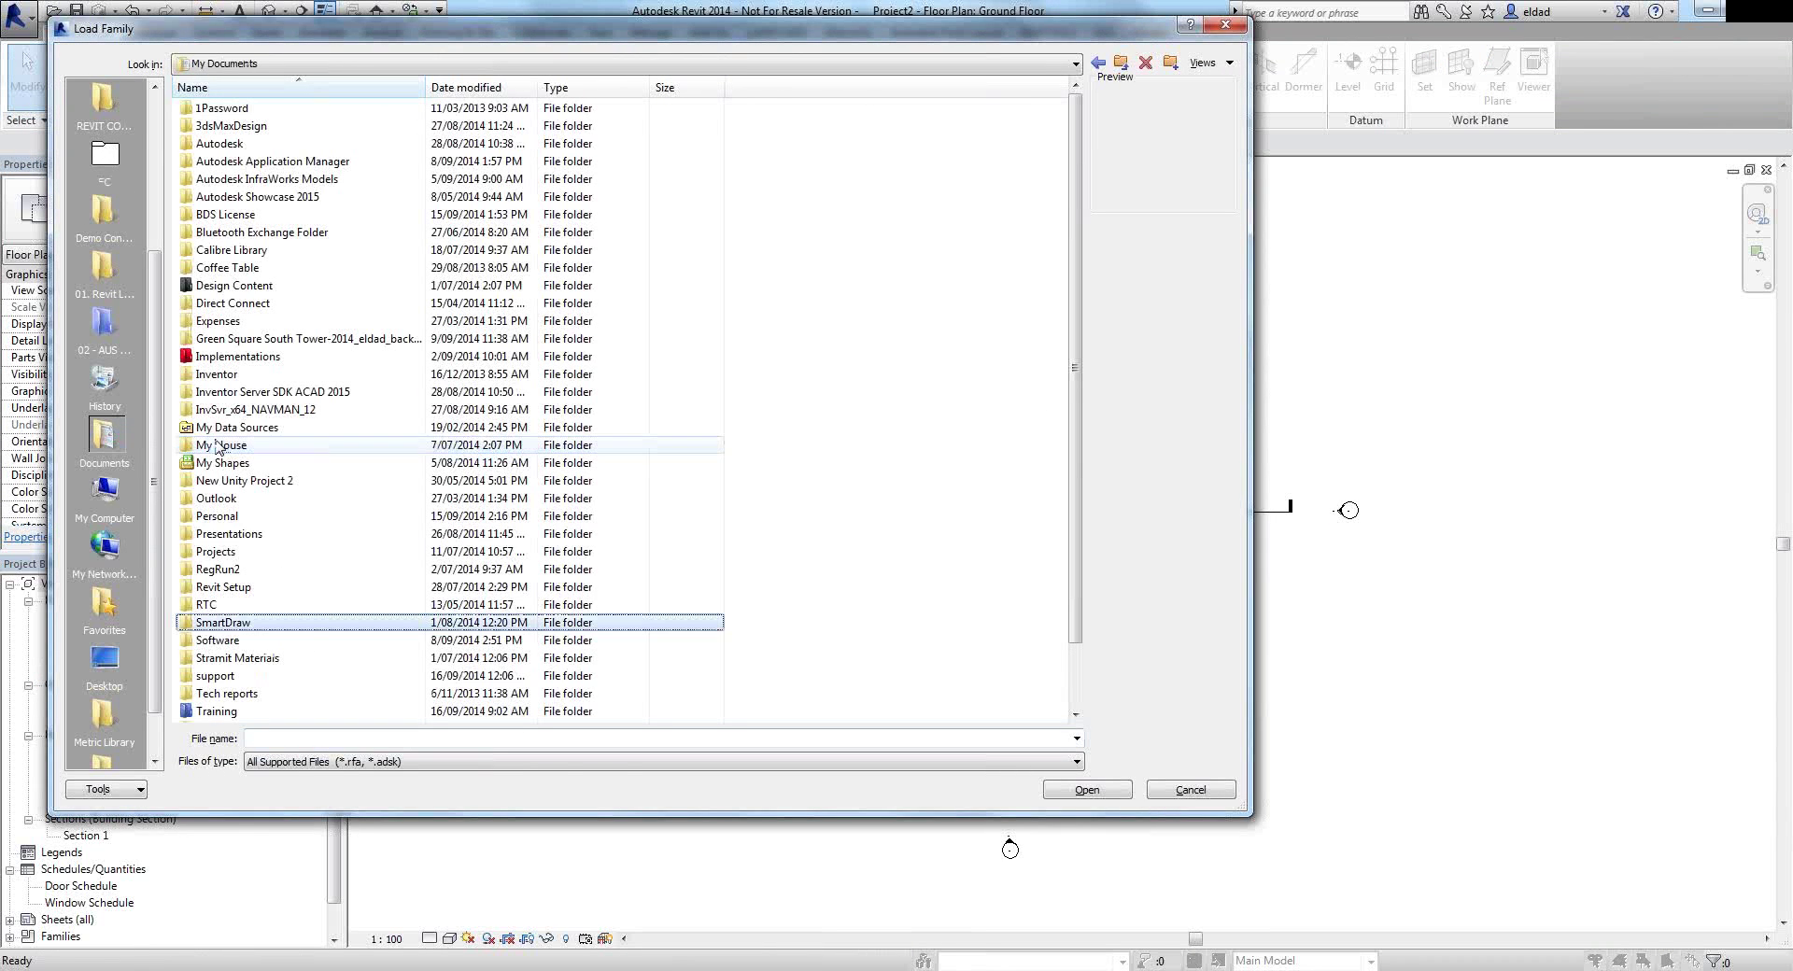
double_click(217, 676)
double_click(208, 146)
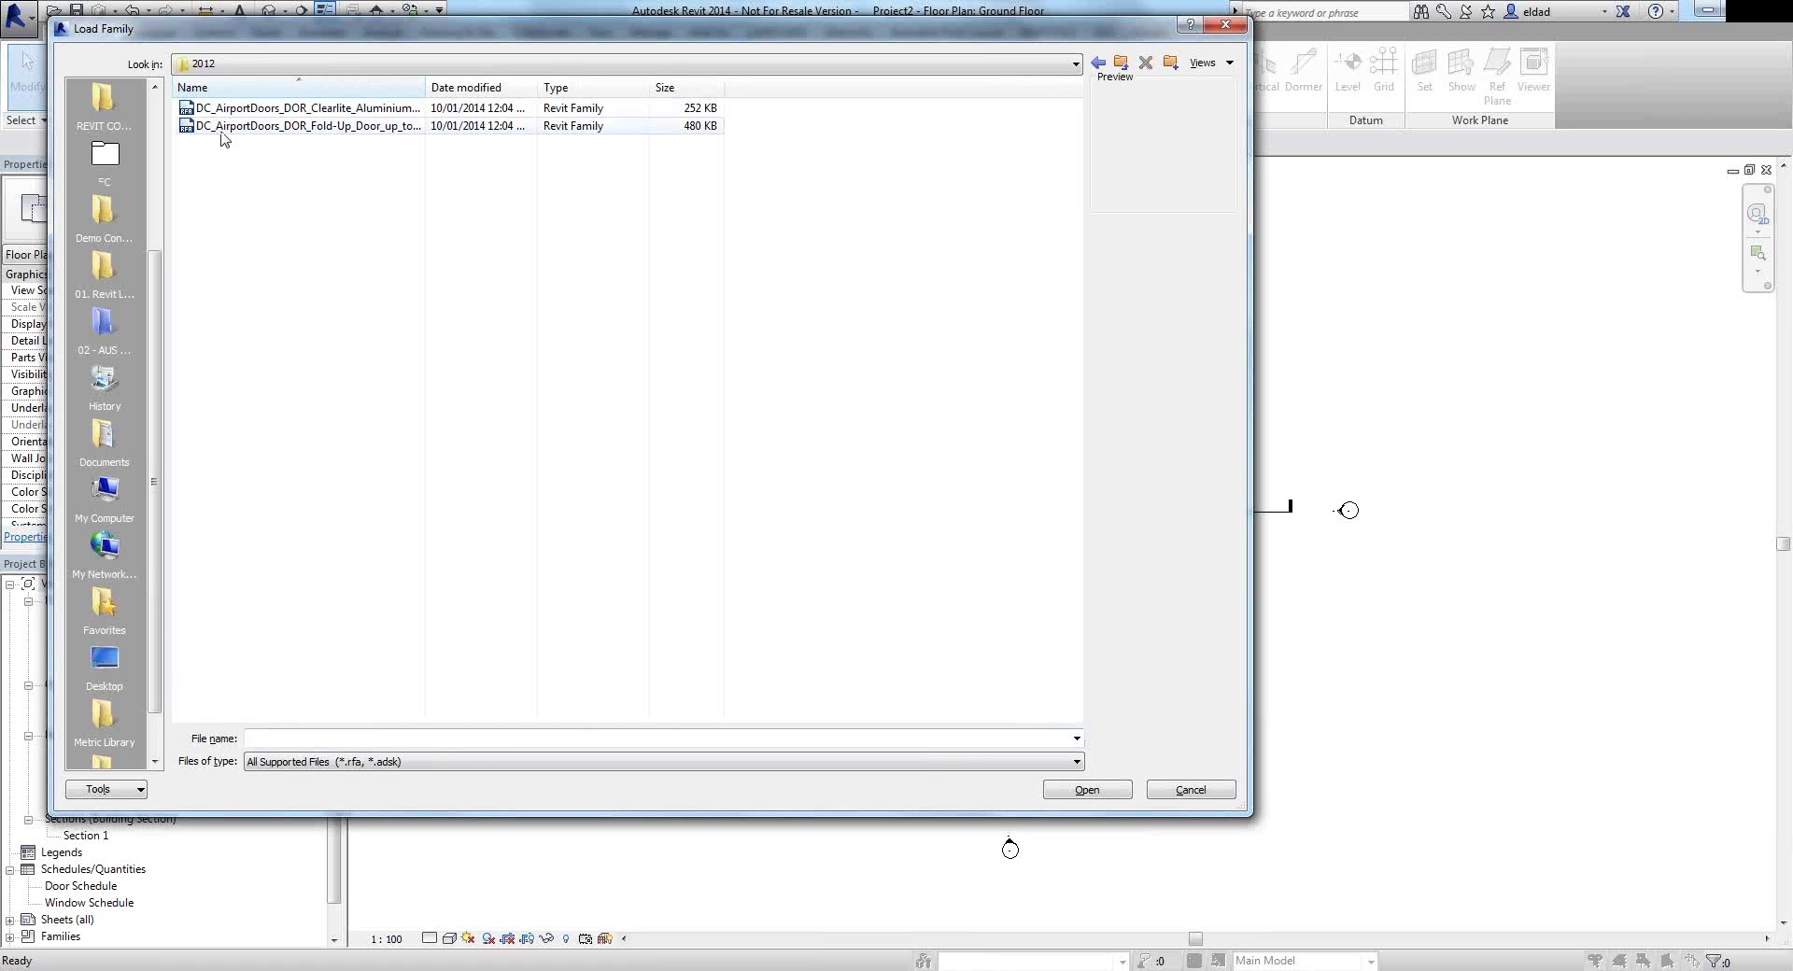
left_click(241, 109)
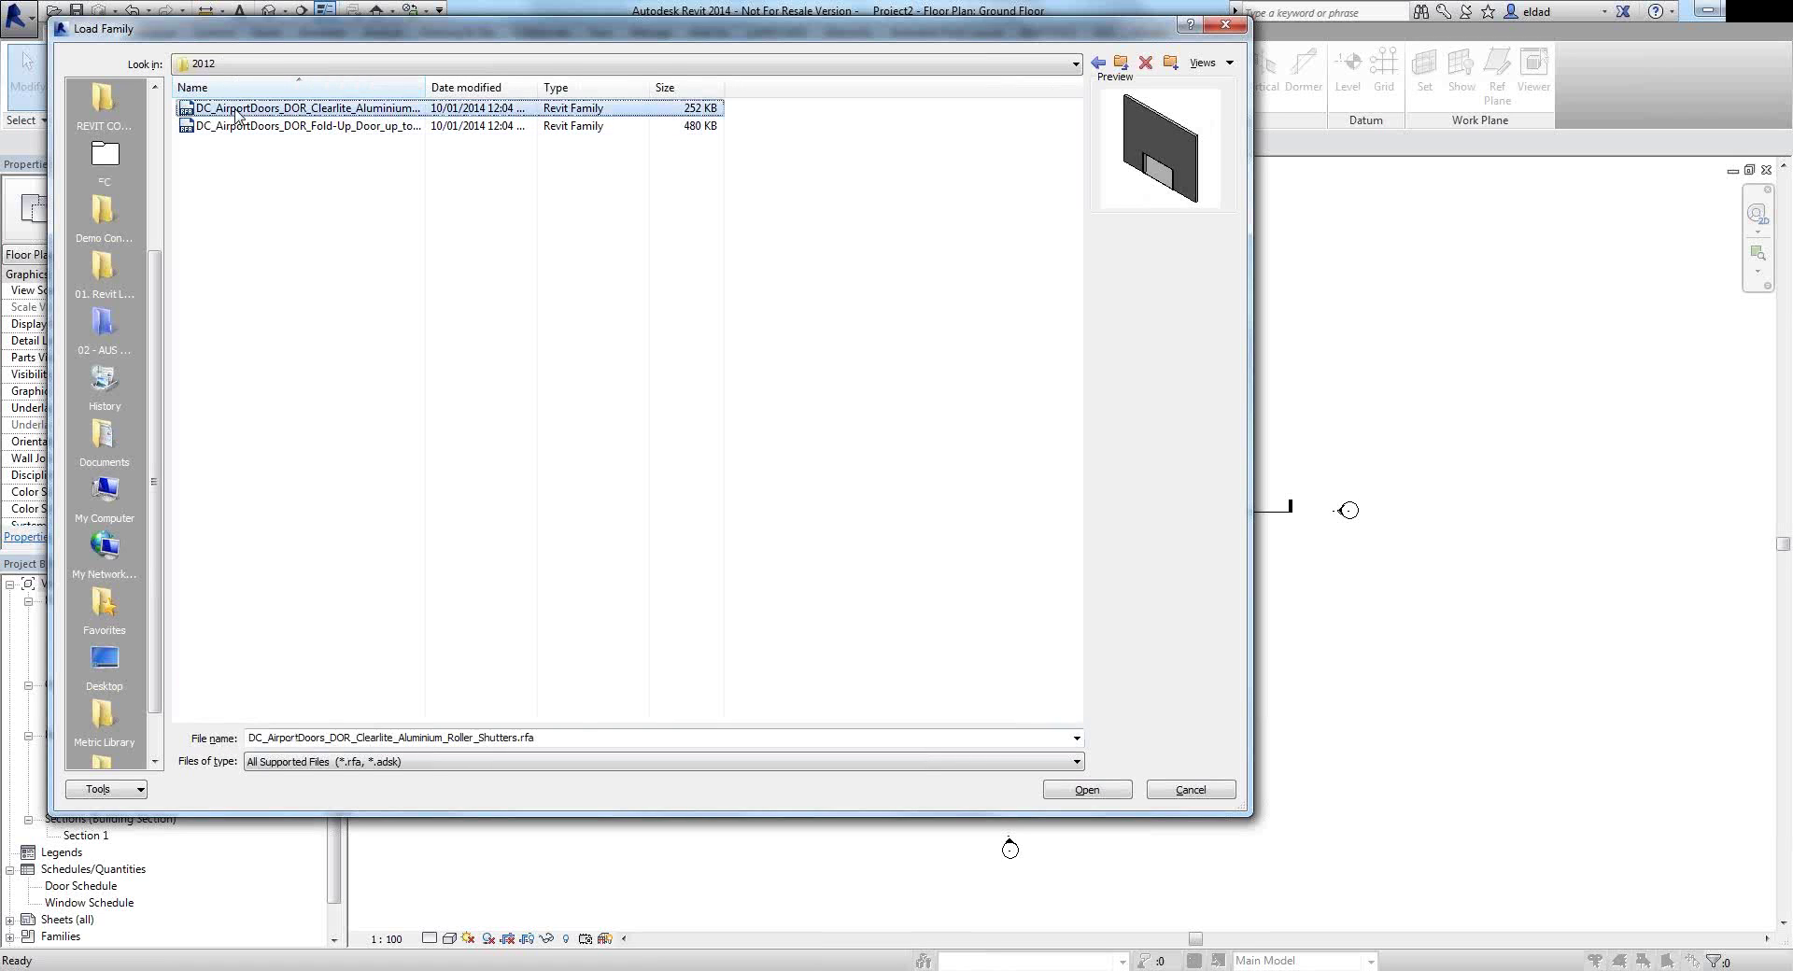
left_click(280, 125, "ctrl")
left_click(1115, 792)
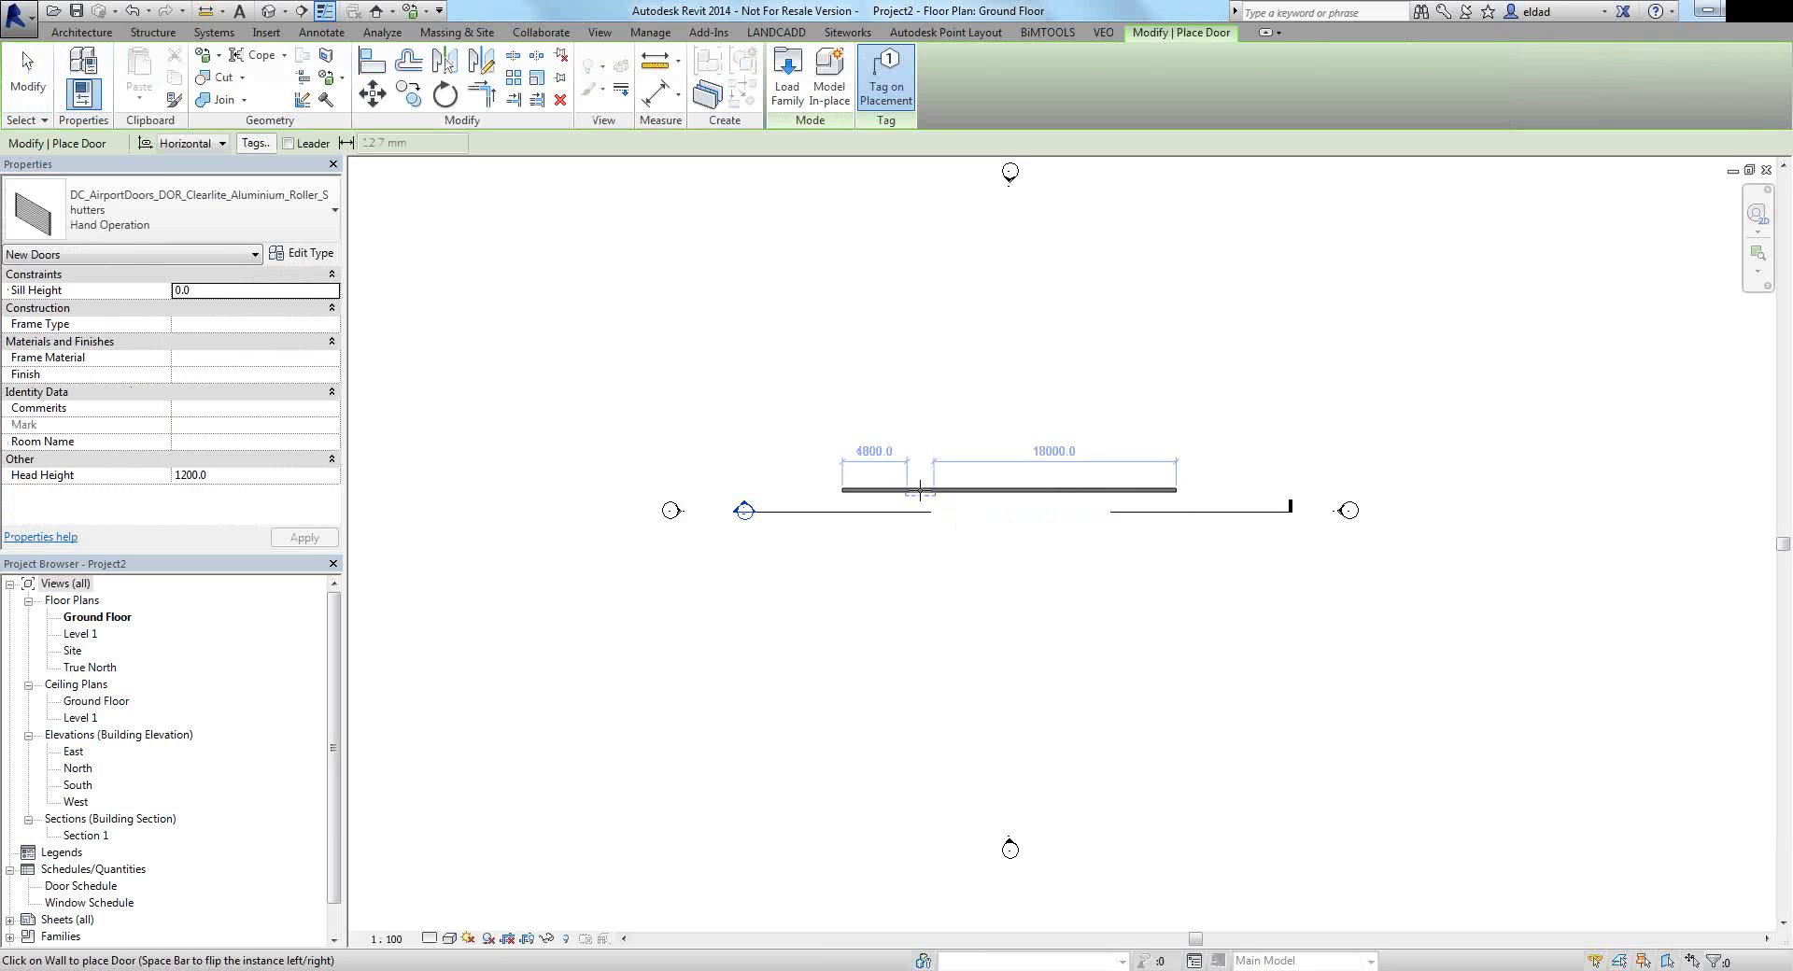
Place a Fold-Up Door up to 7m in the new wall.
left_click(264, 221)
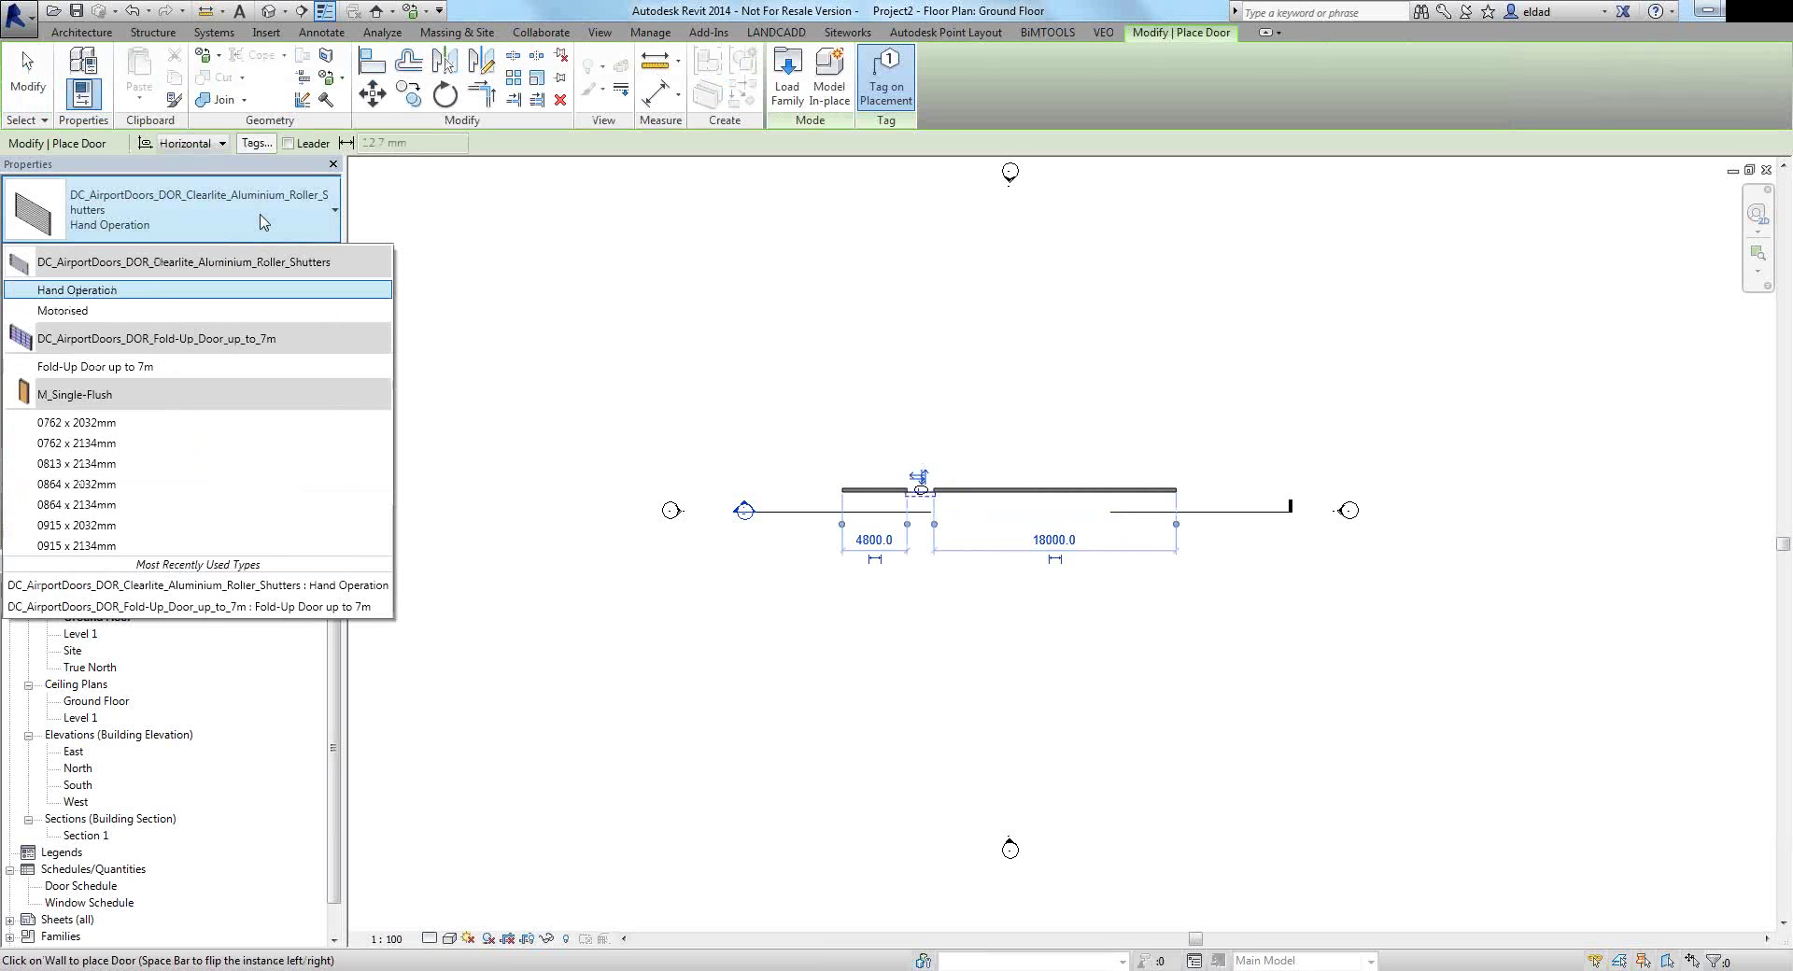
left_click(98, 367)
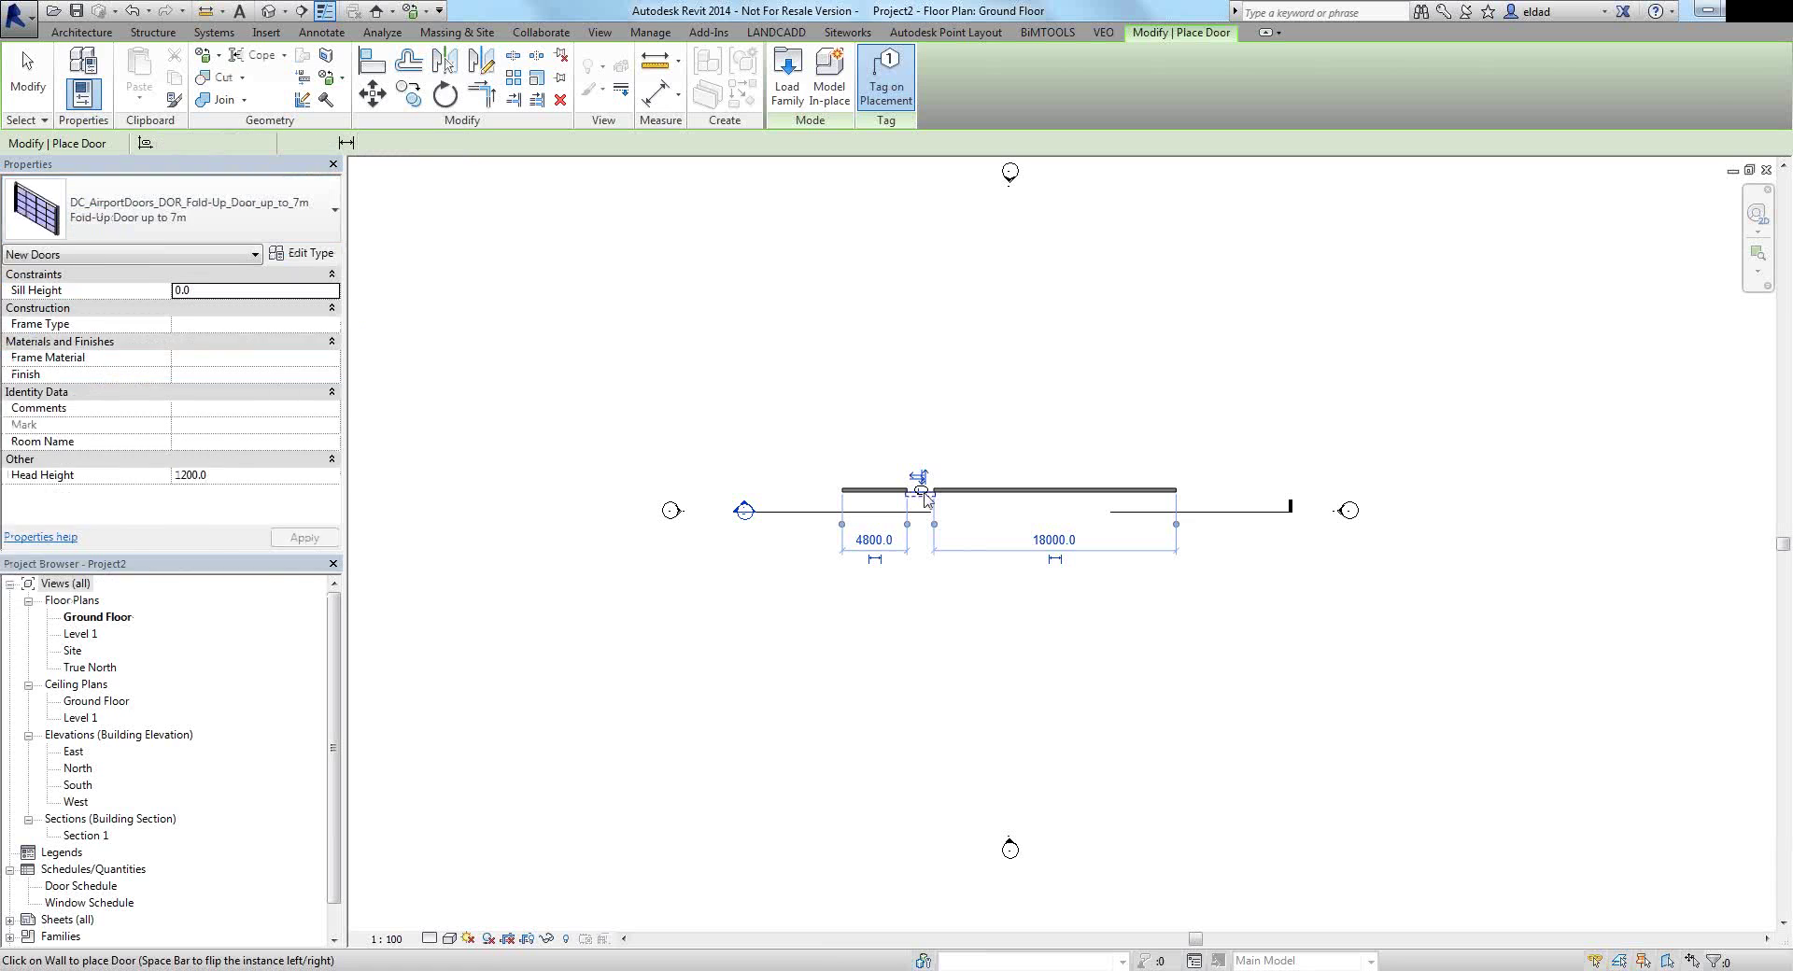
left_click(1018, 495)
key("Escape")
key("Escape")
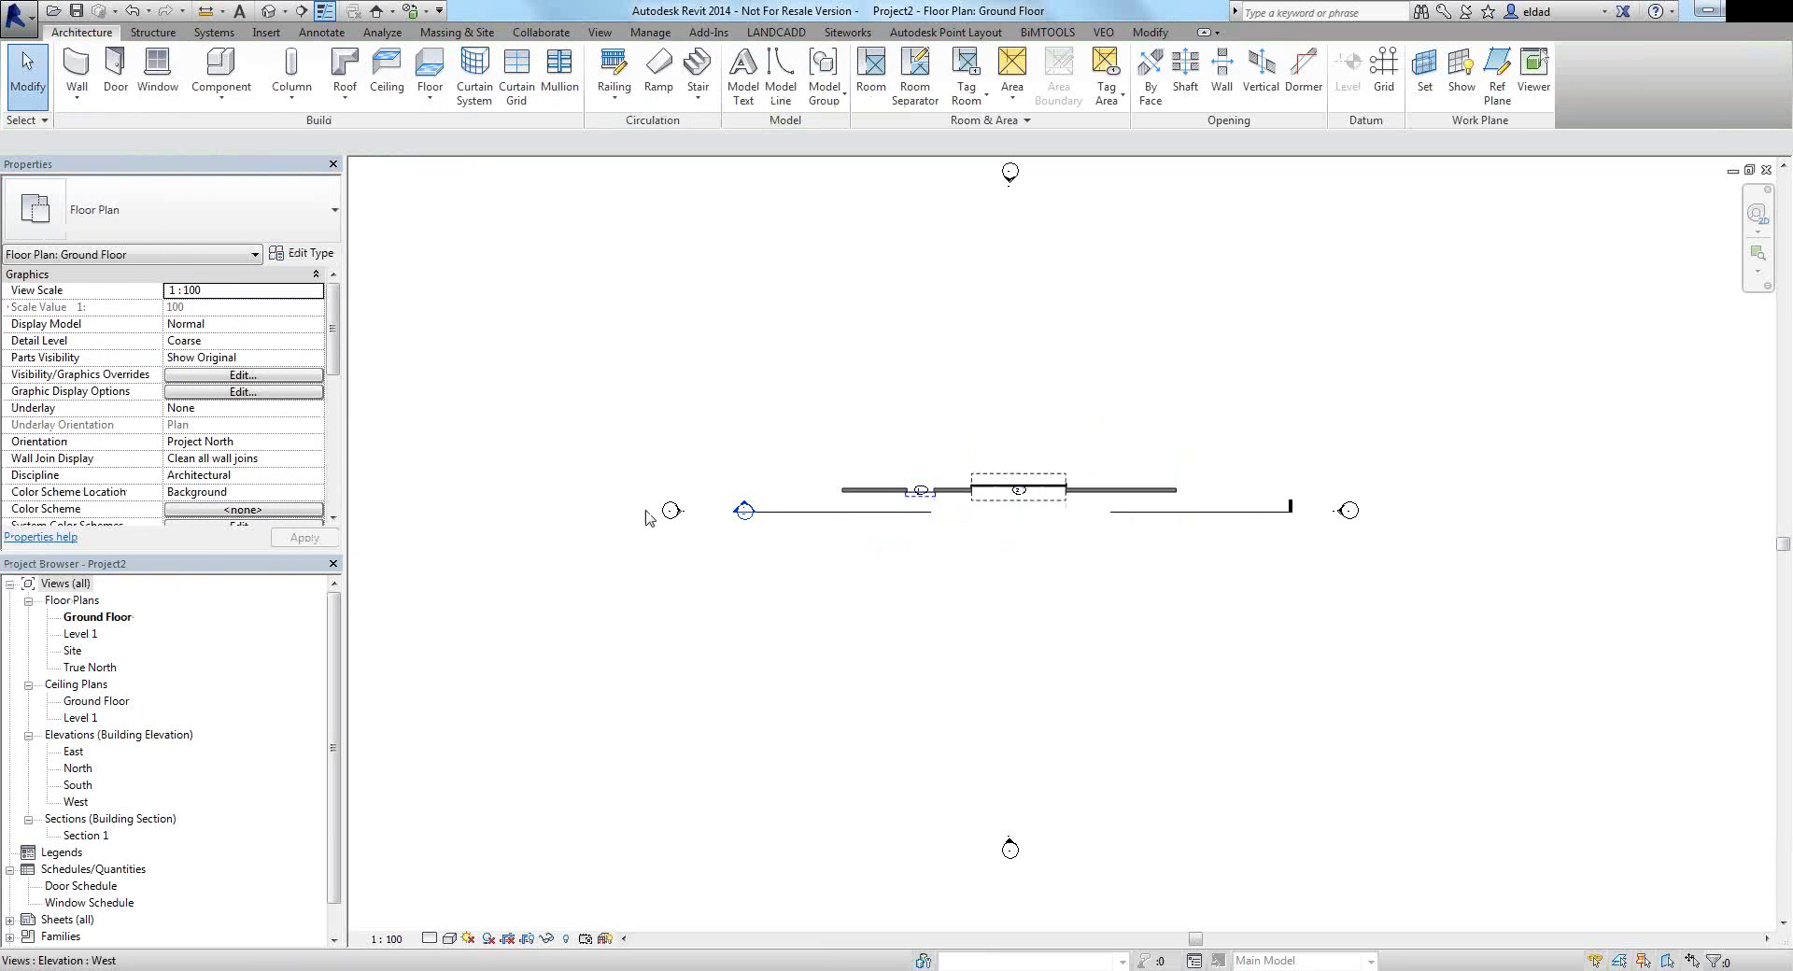
Open the Section 1 view and select the Clearlite roller shutter.
double_click(744, 510)
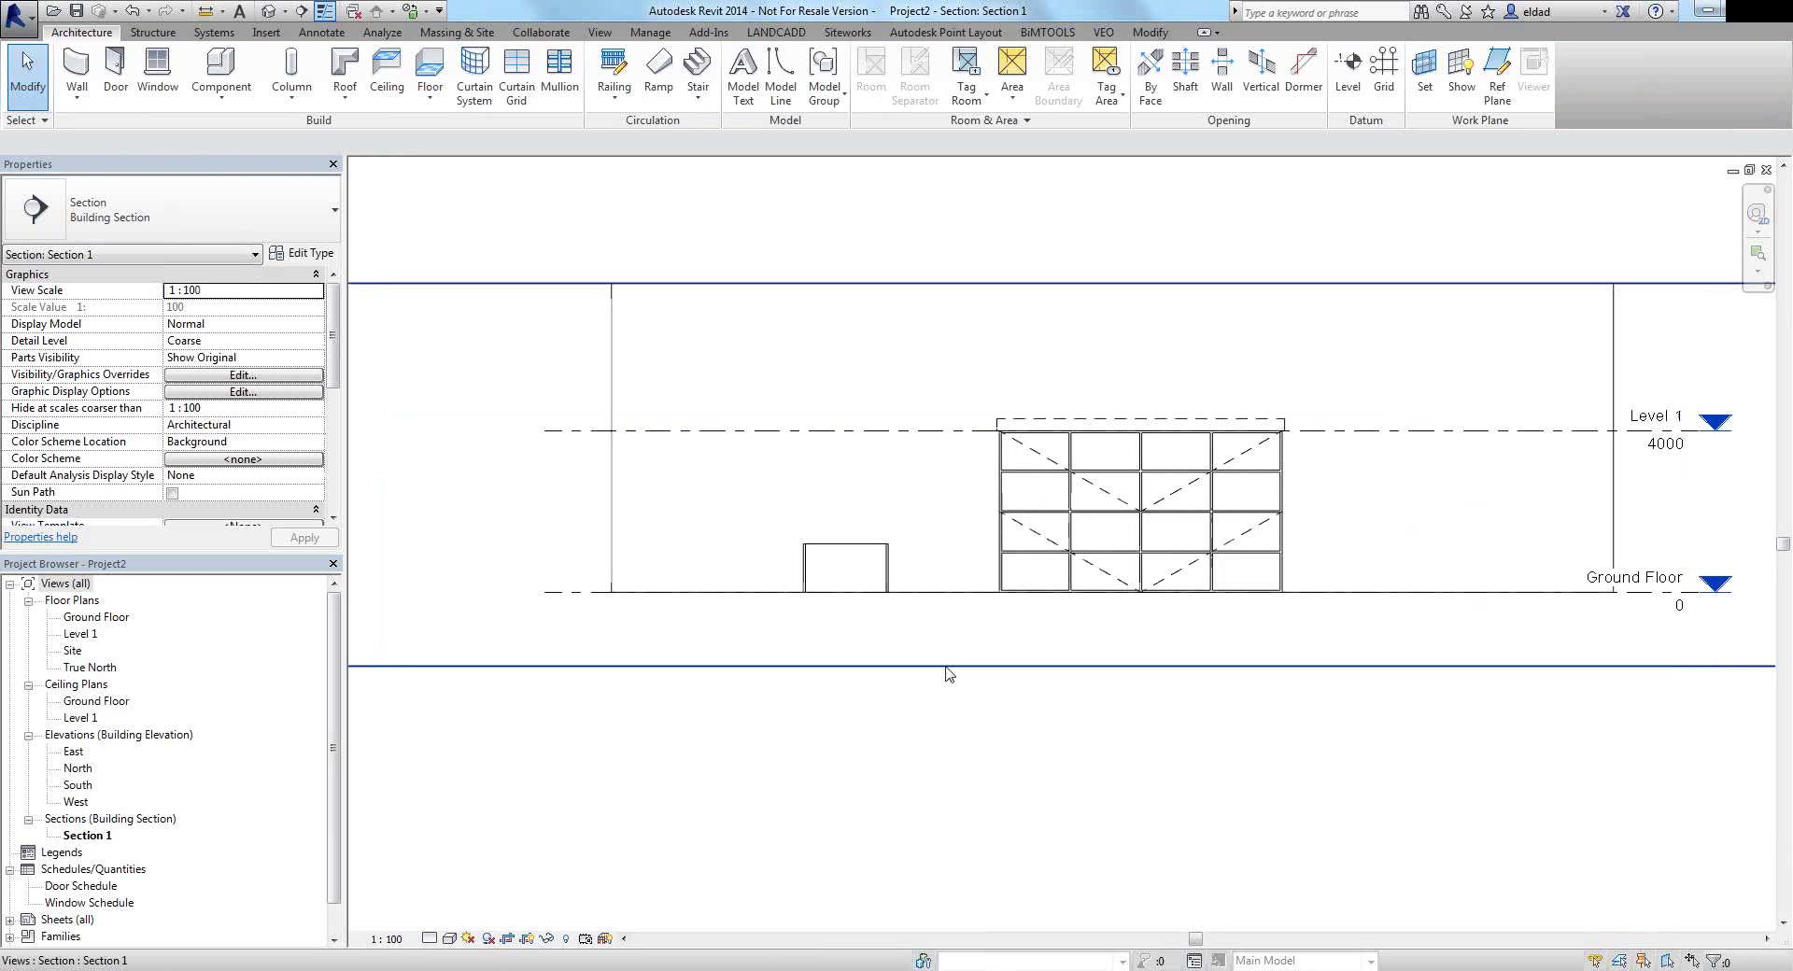
scroll(949, 674, "up", 1)
left_click(861, 529)
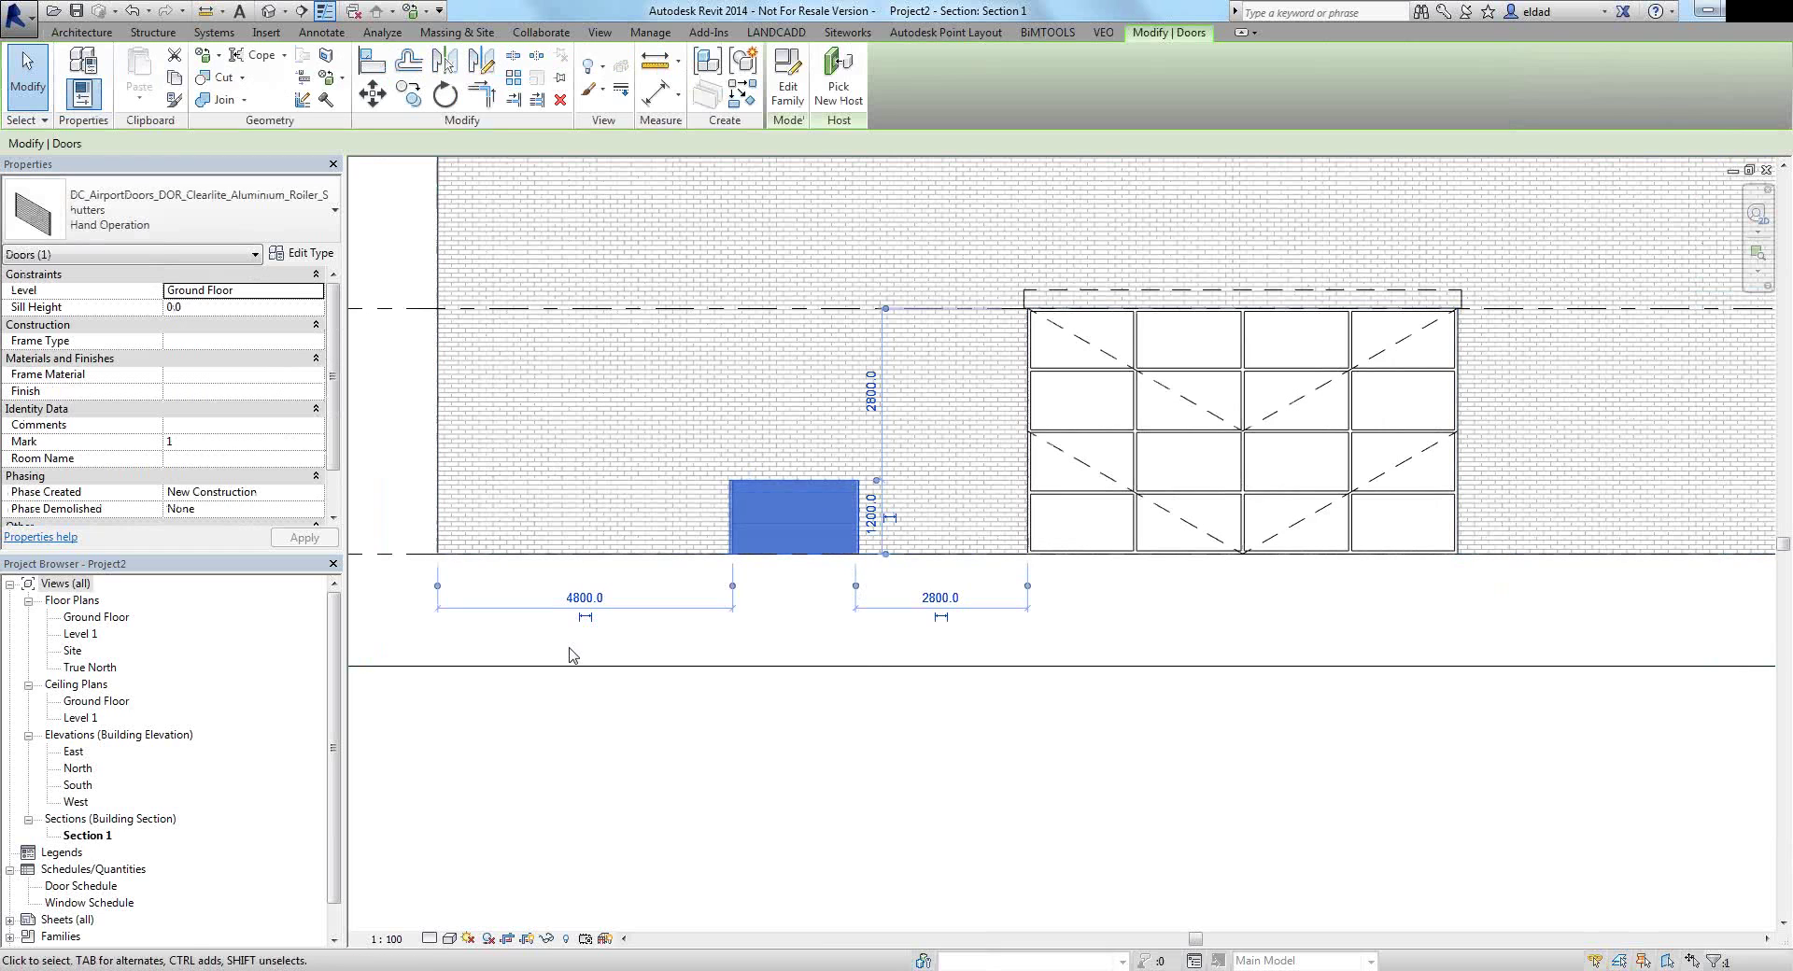
Compare the roller shutter's Motorised type with Hand Operation, then cancel without changes.
left_click(301, 255)
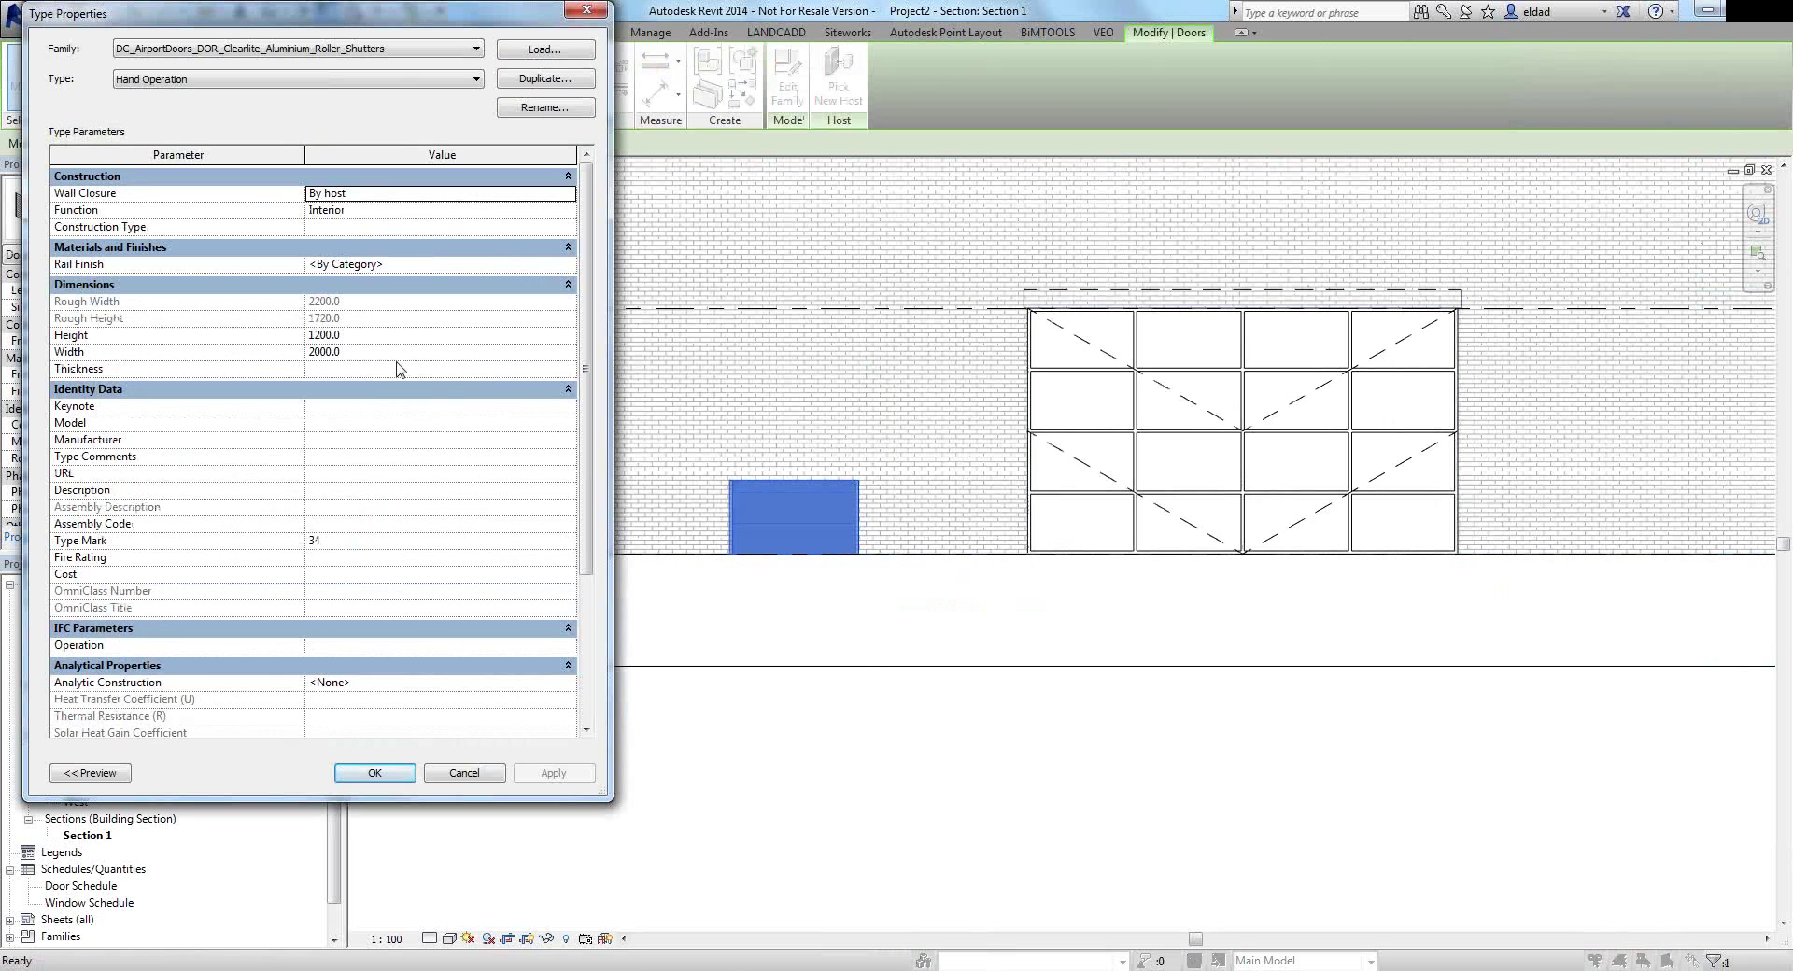
left_click_drag(583, 289, 543, 541)
left_click_drag(588, 664, 588, 519)
left_click(476, 78)
left_click(478, 96)
left_click(475, 80)
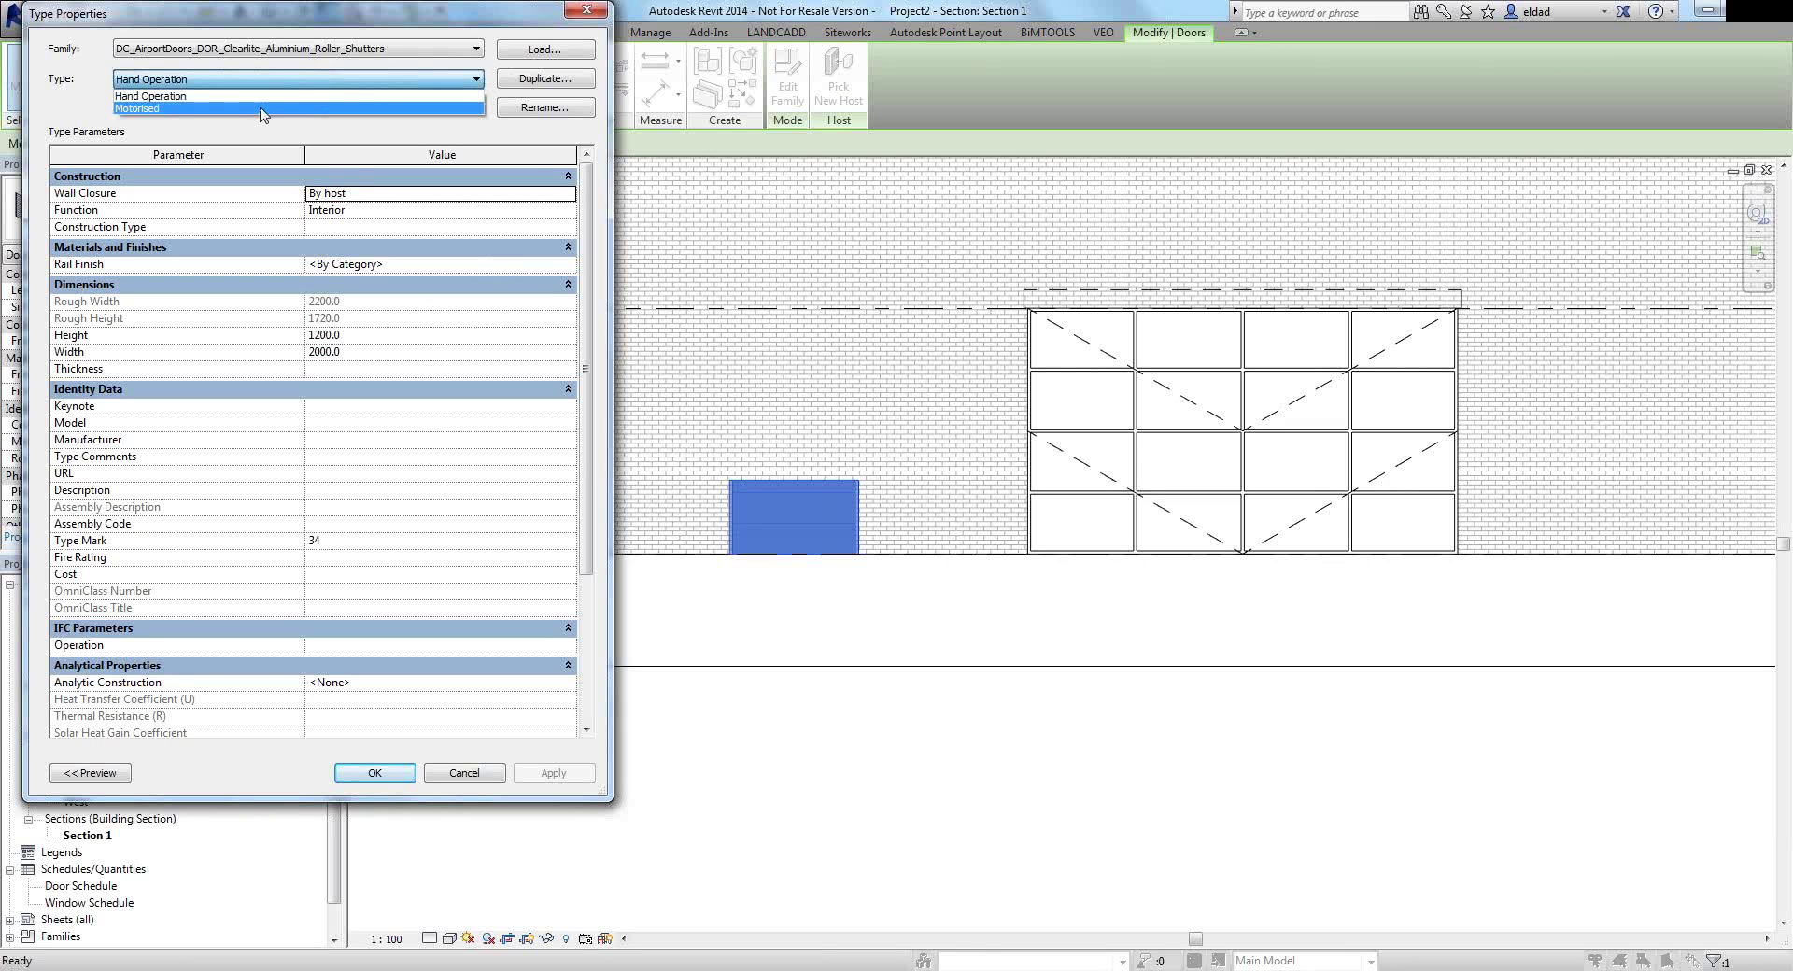
left_click(267, 109)
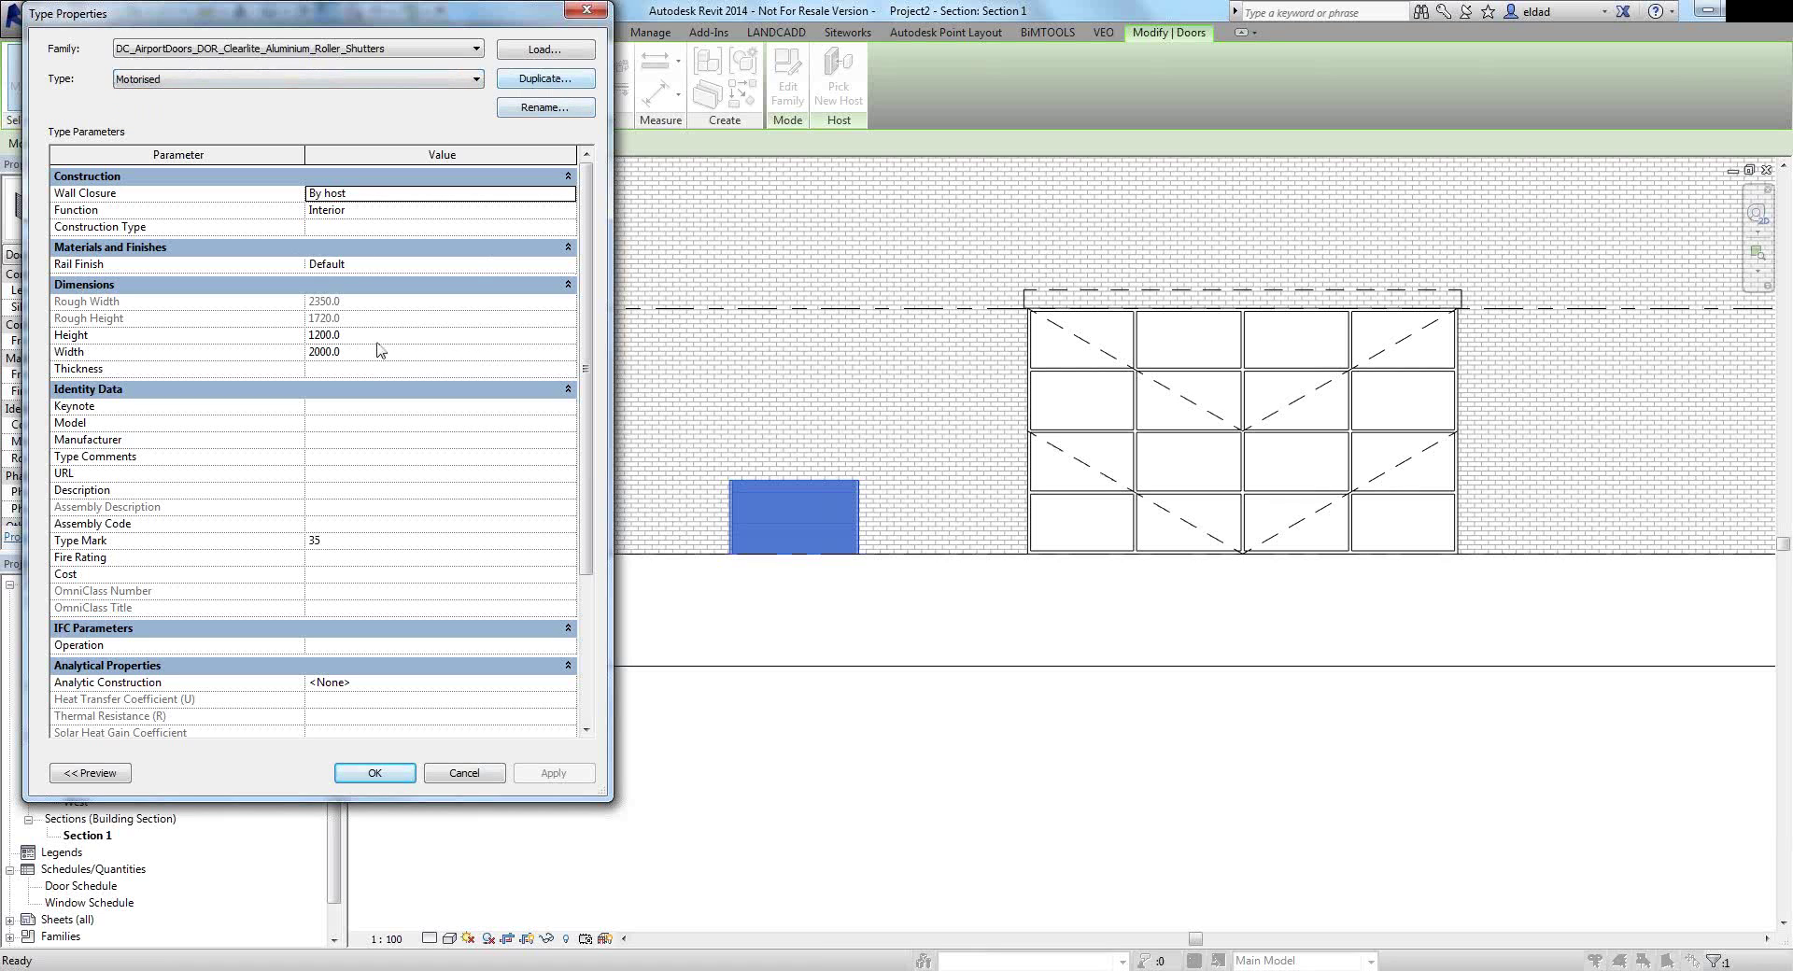
scroll(328, 496, "down", 4)
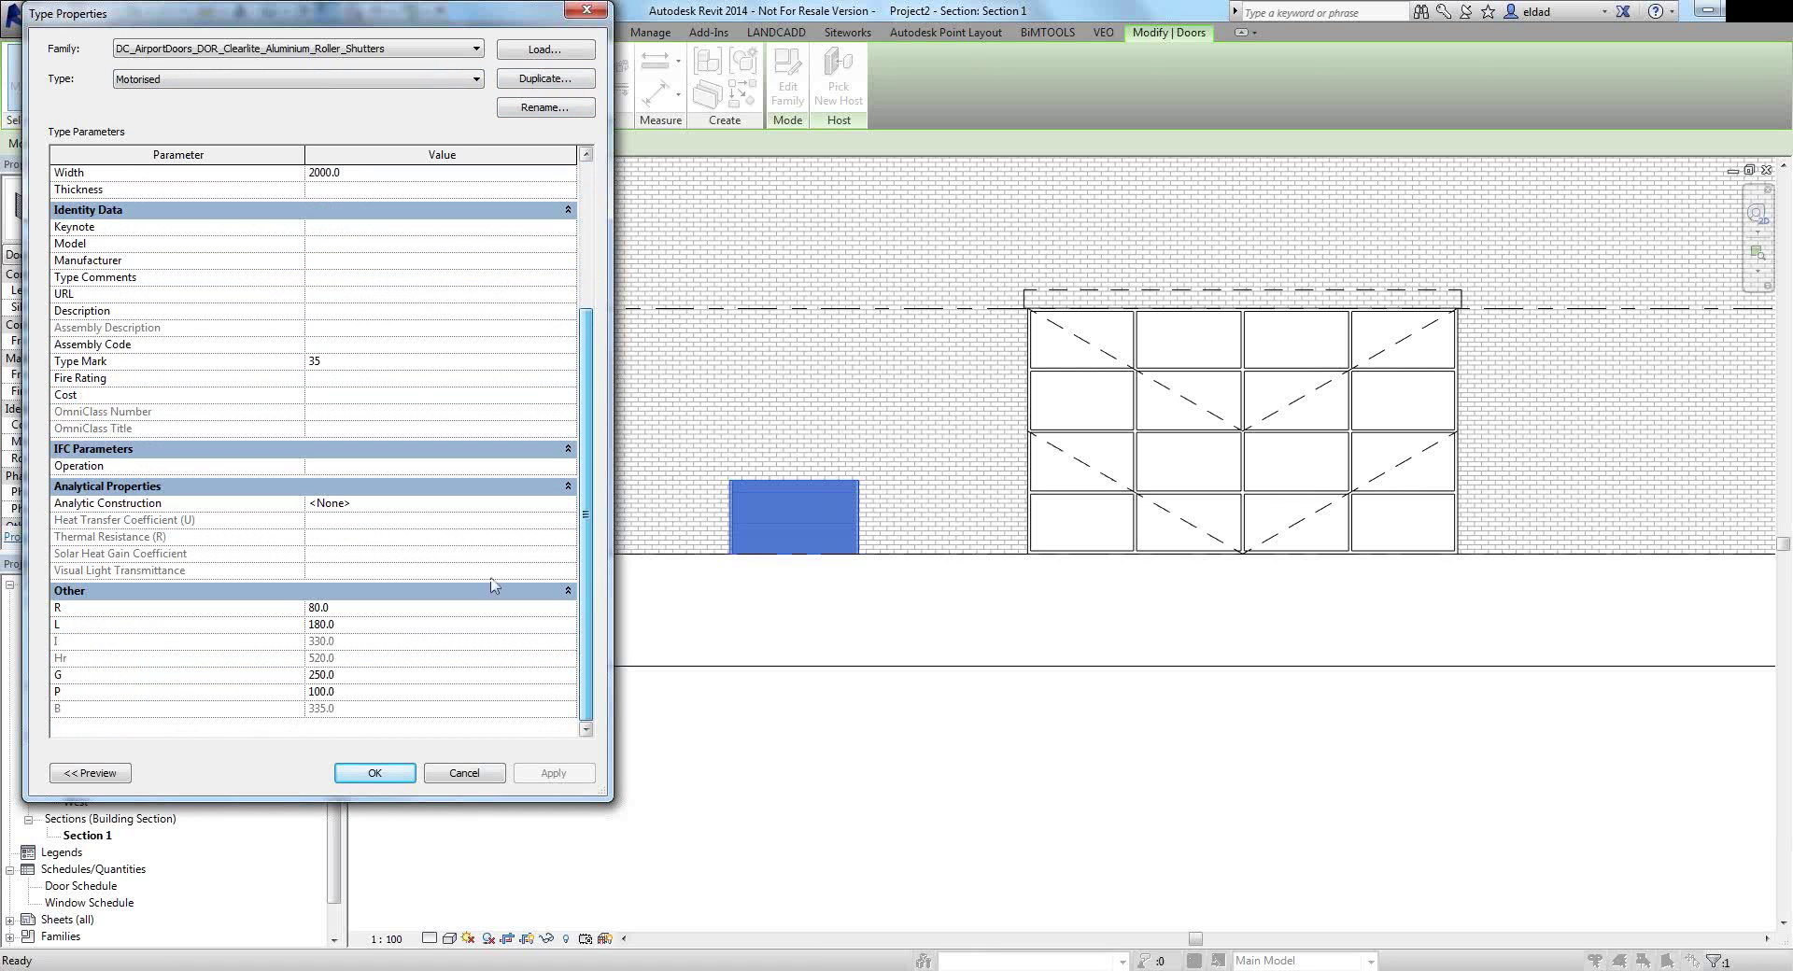
left_click(463, 773)
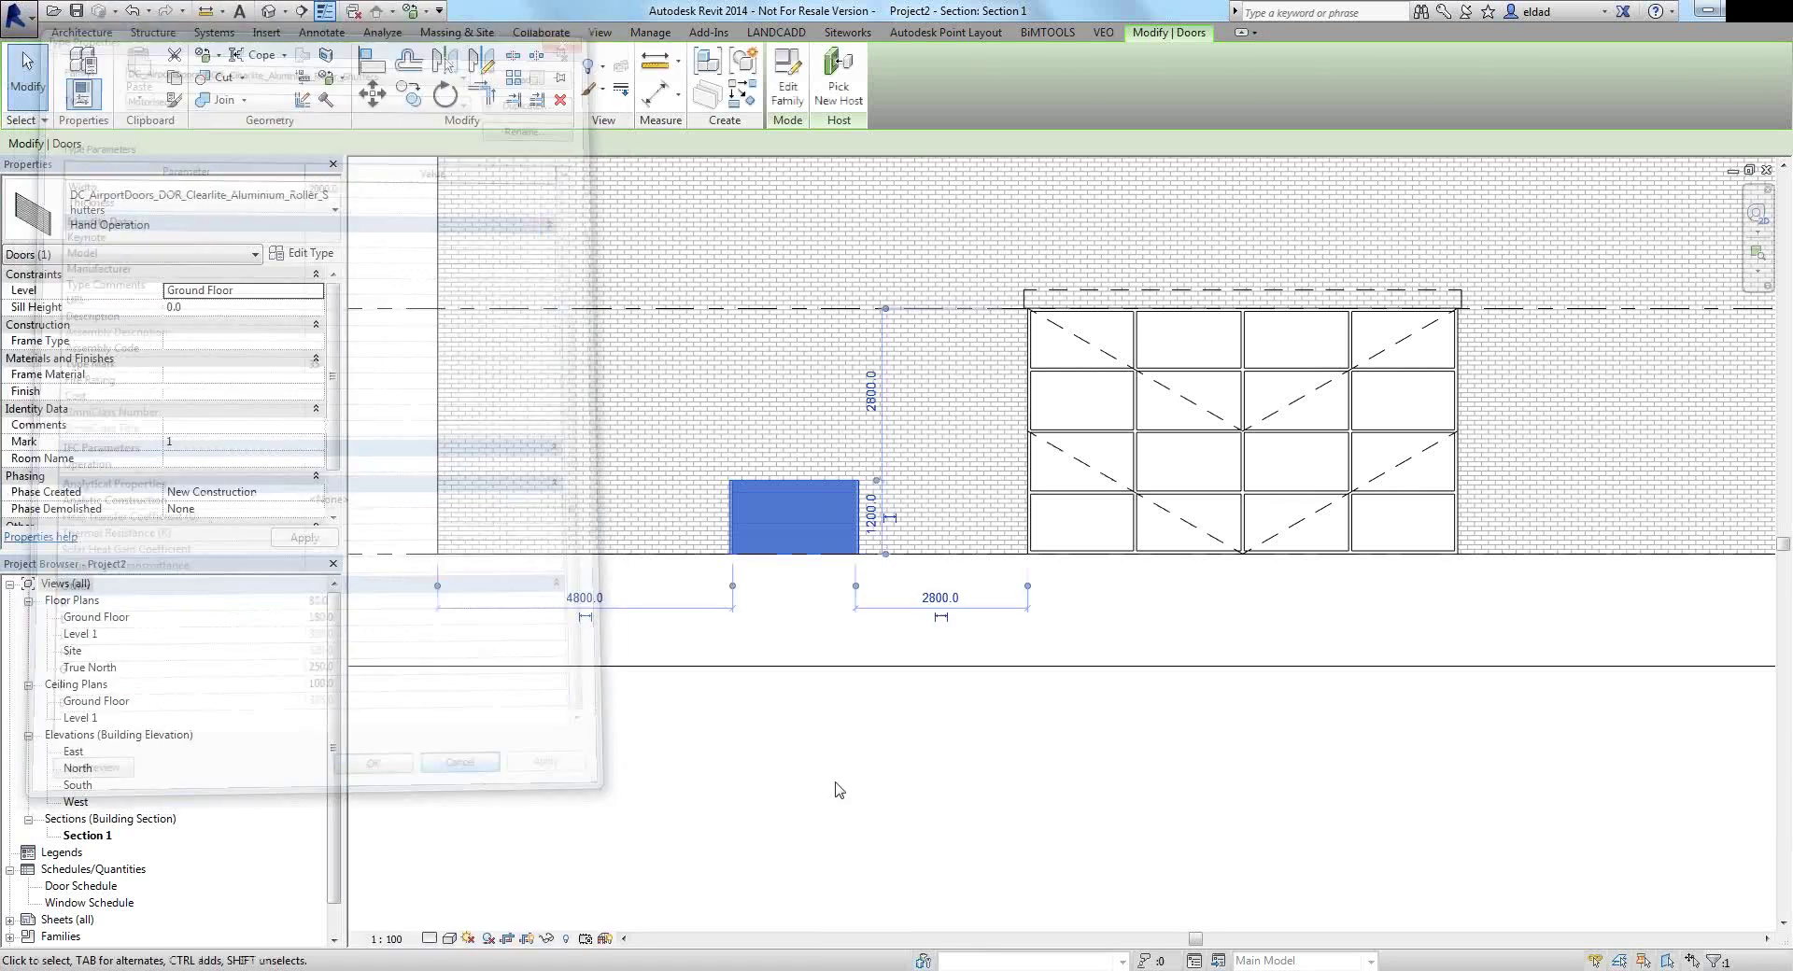
Orbit and zoom the 3D view to inspect the fold-up glass door and roller shutter.
left_click(836, 787)
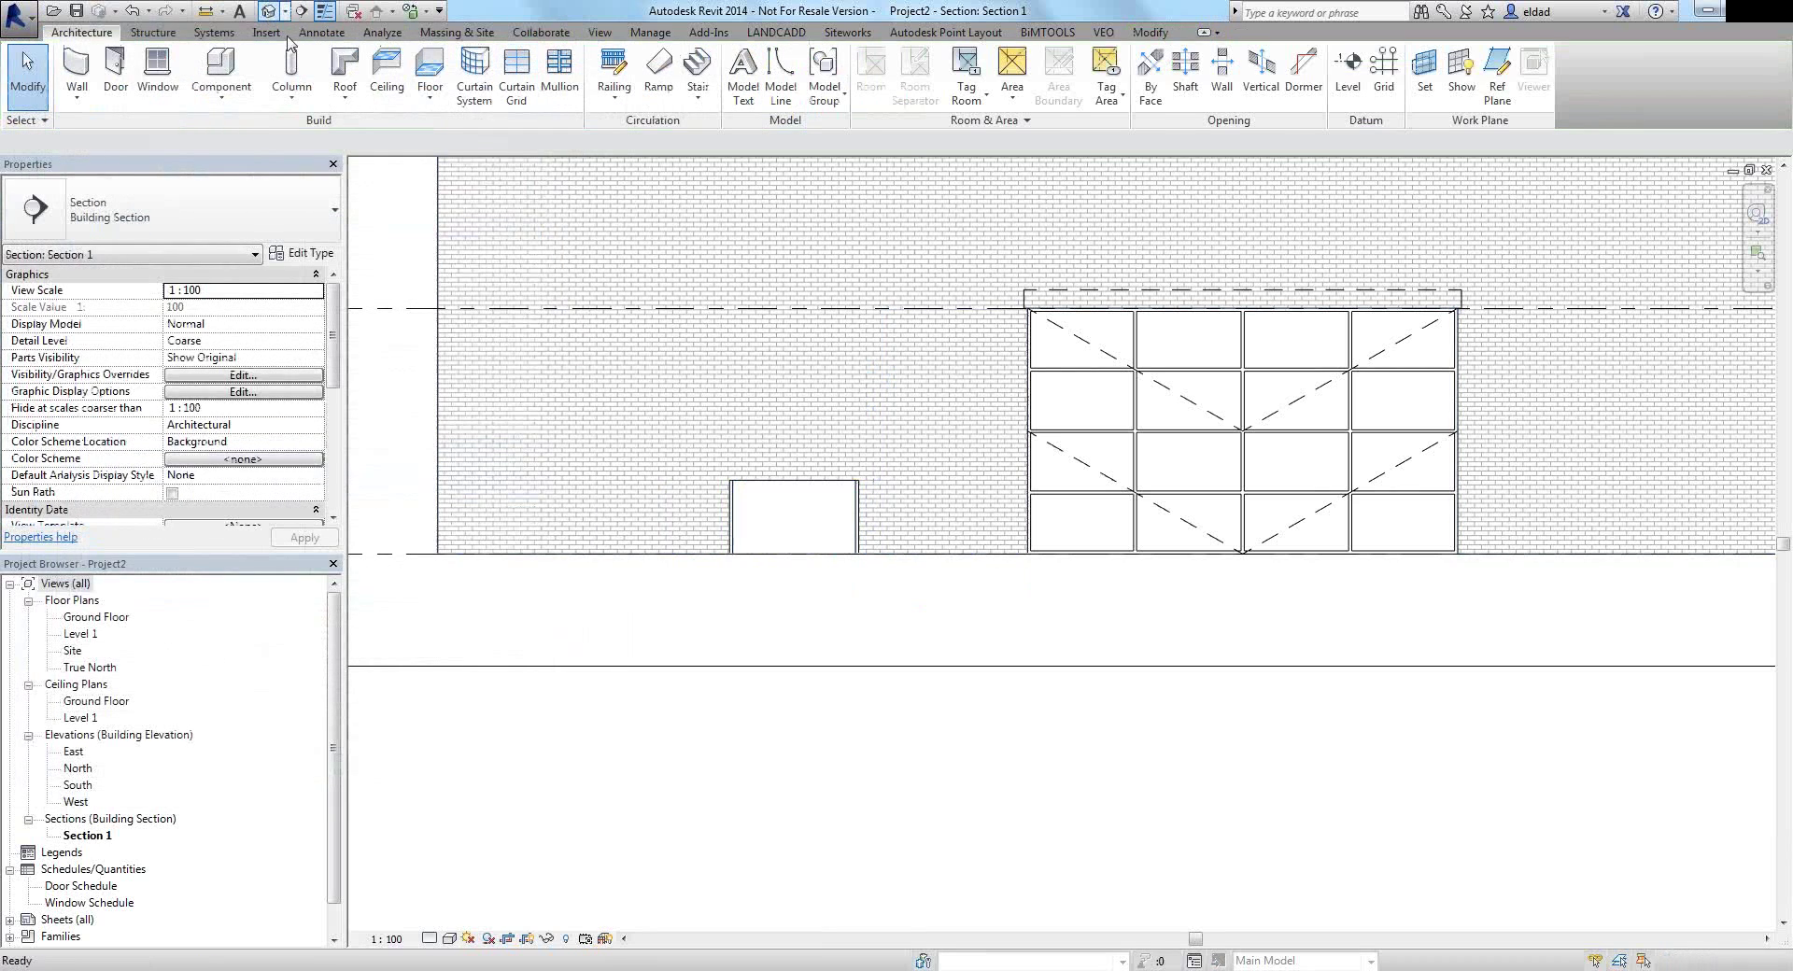
scroll(1085, 661, "up", 3)
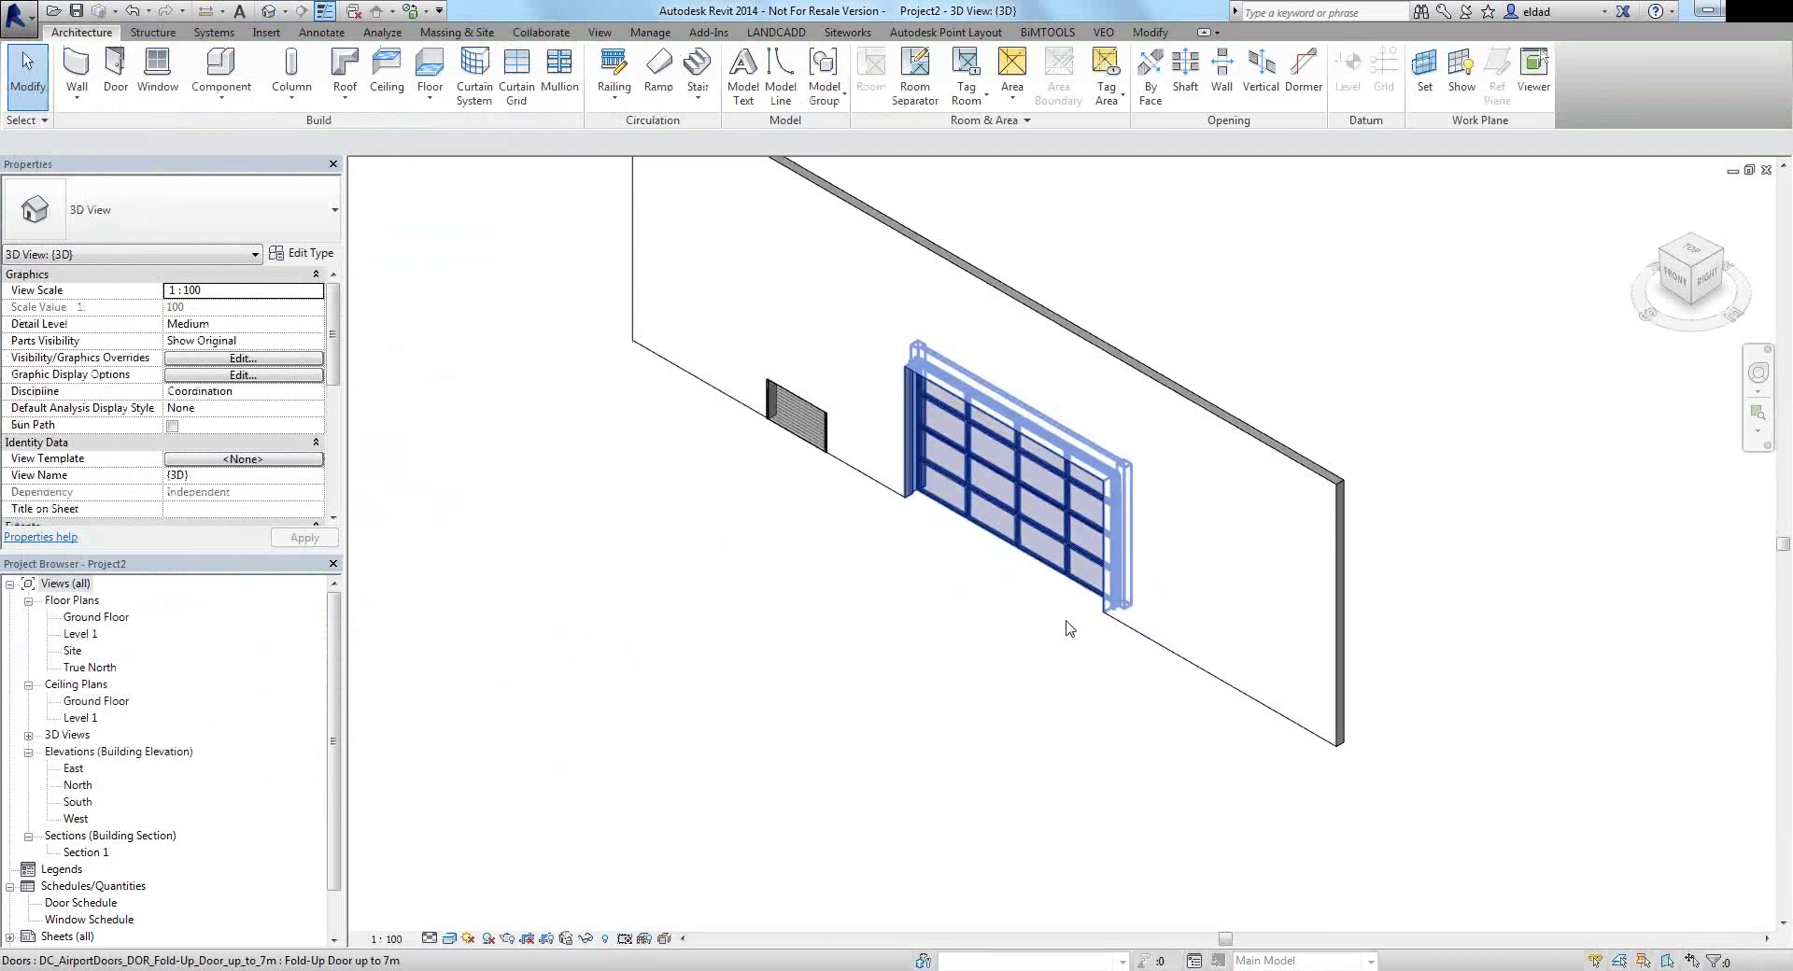
left_click_drag(1200, 686, 974, 611)
scroll(973, 612, "up", 2)
scroll(932, 819, "up", 2)
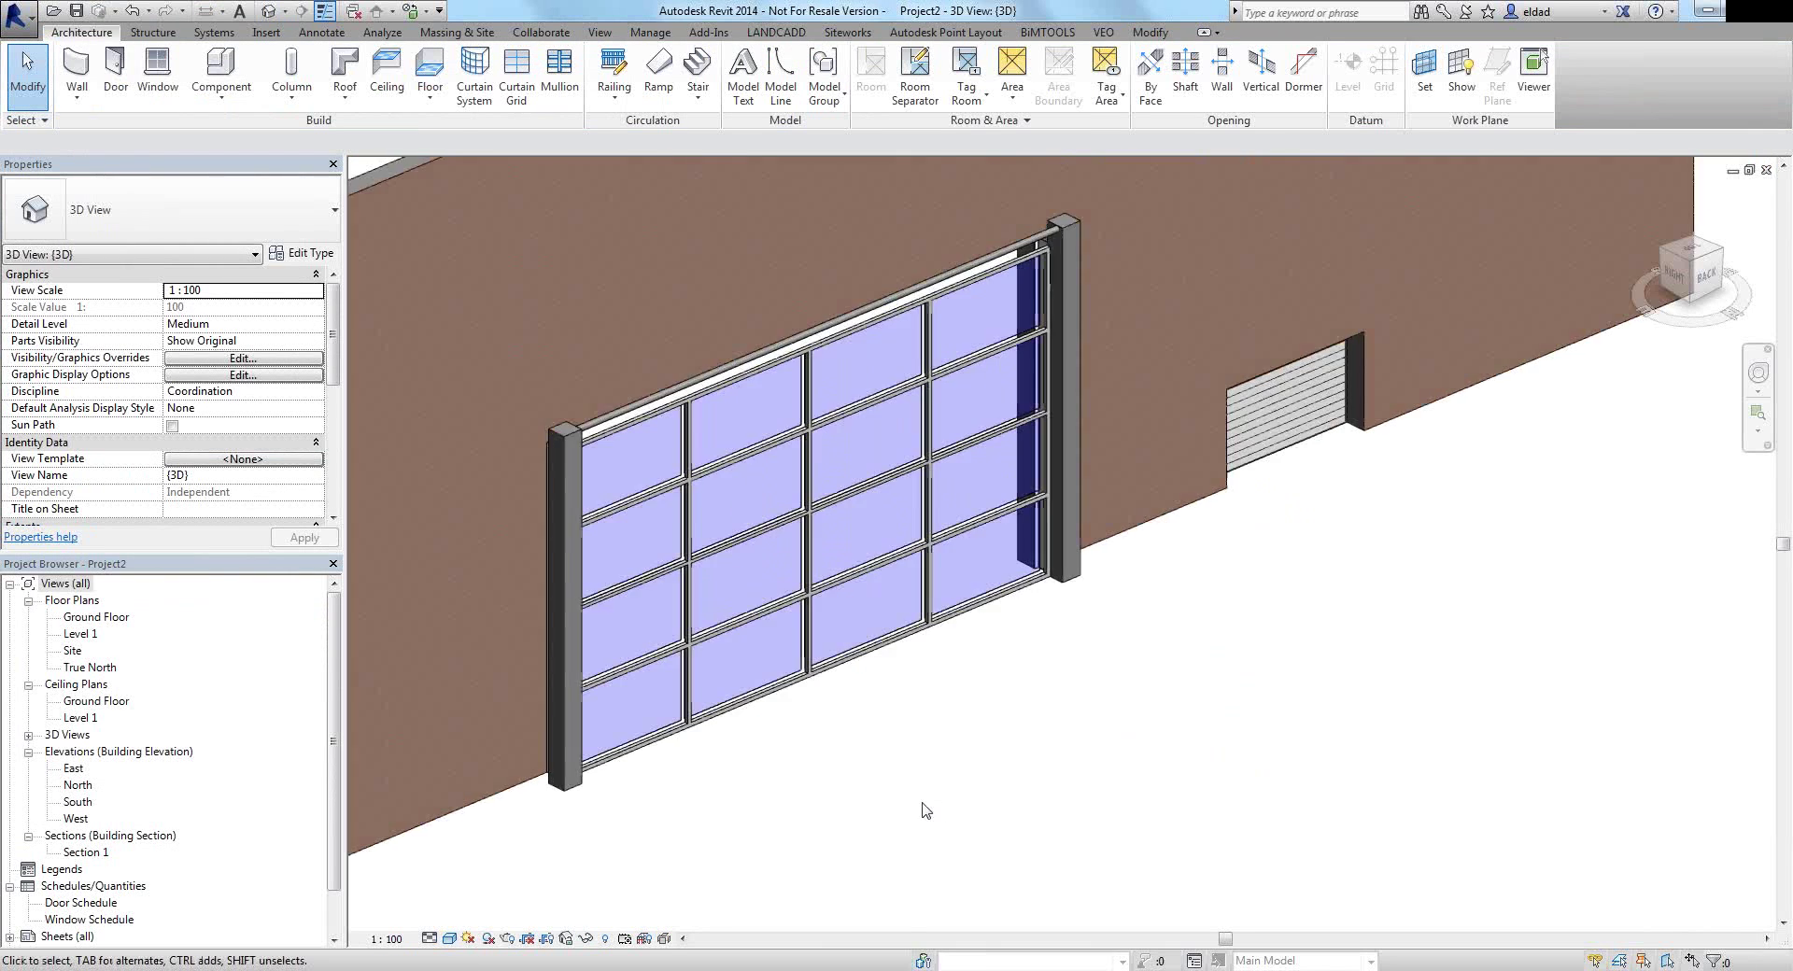
scroll(1144, 773, "down", 2)
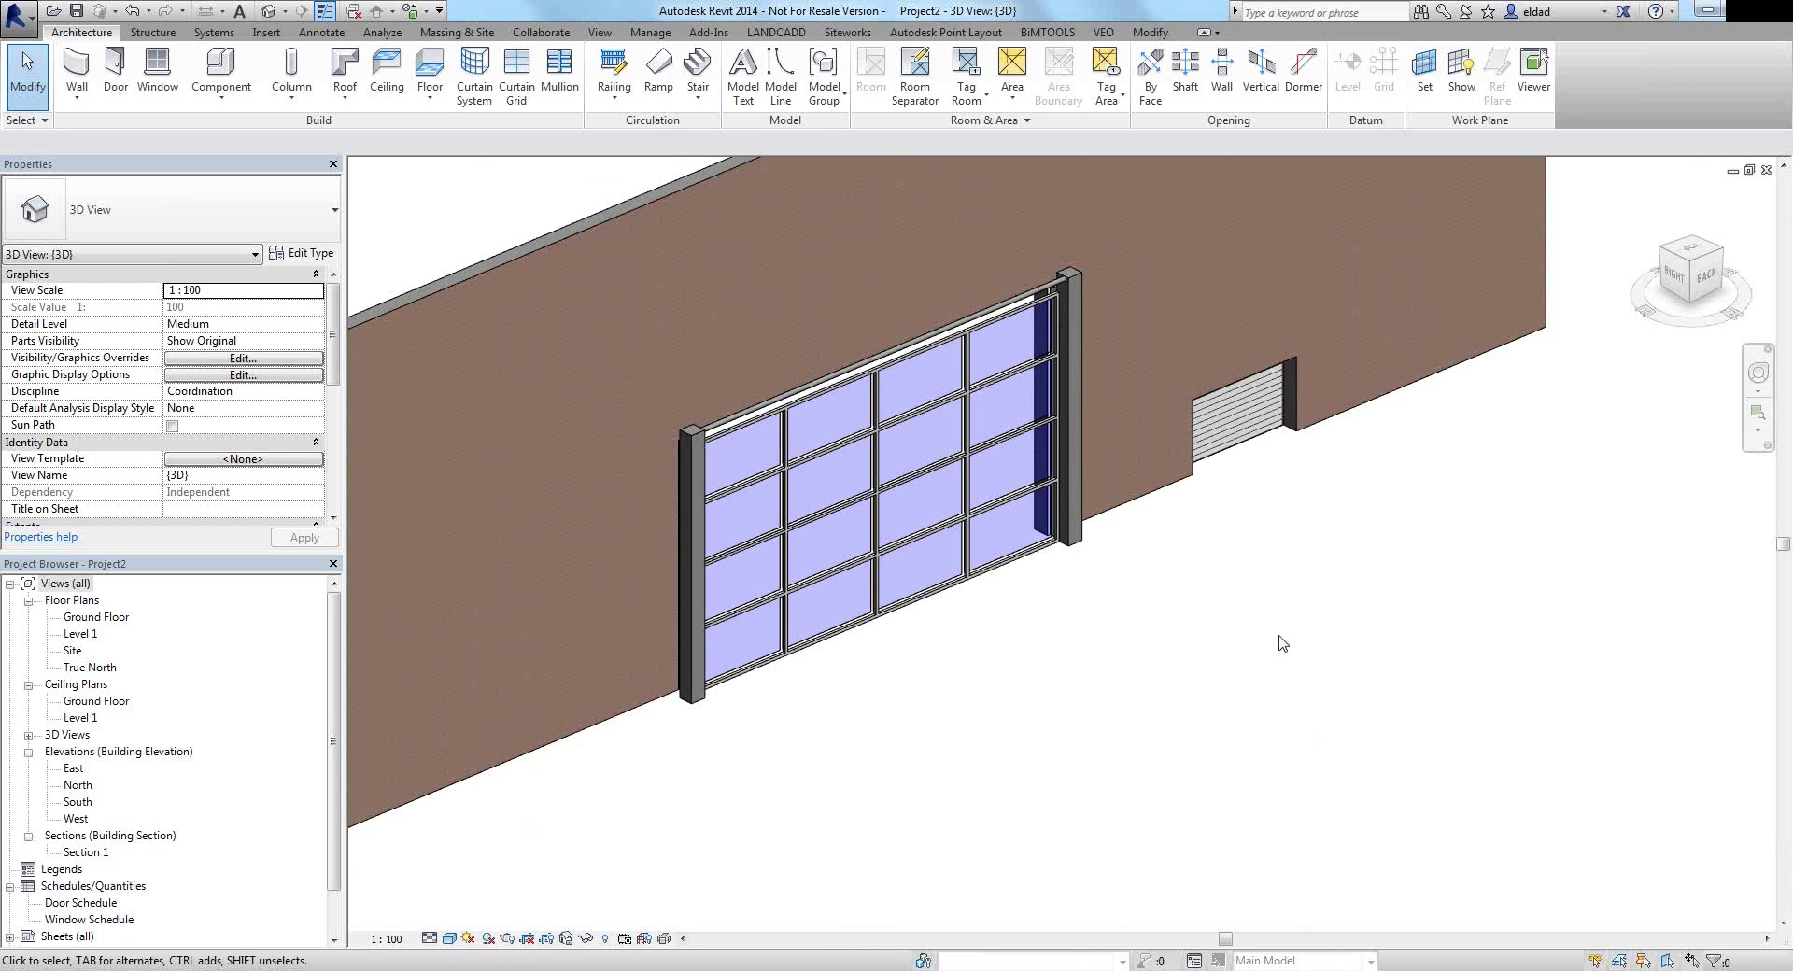
Launch the Knauf Plasterboard Wall System selector from the Add-Ins tab.
left_click(707, 34)
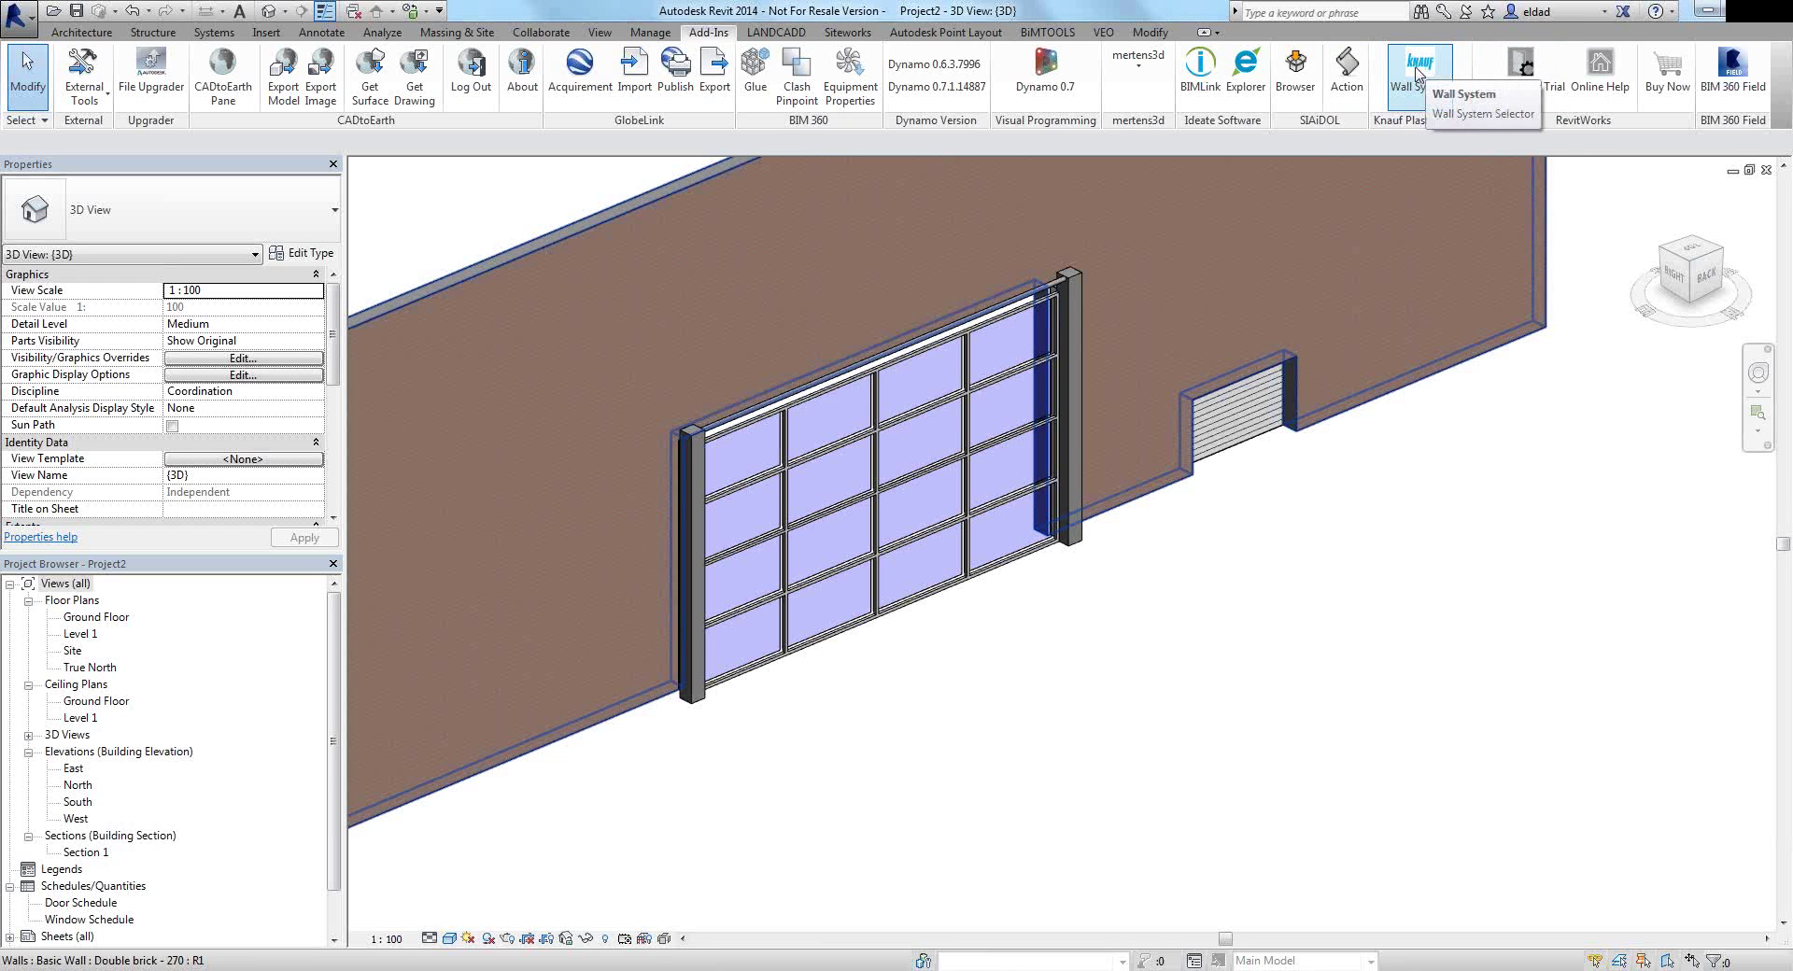
left_click(1417, 74)
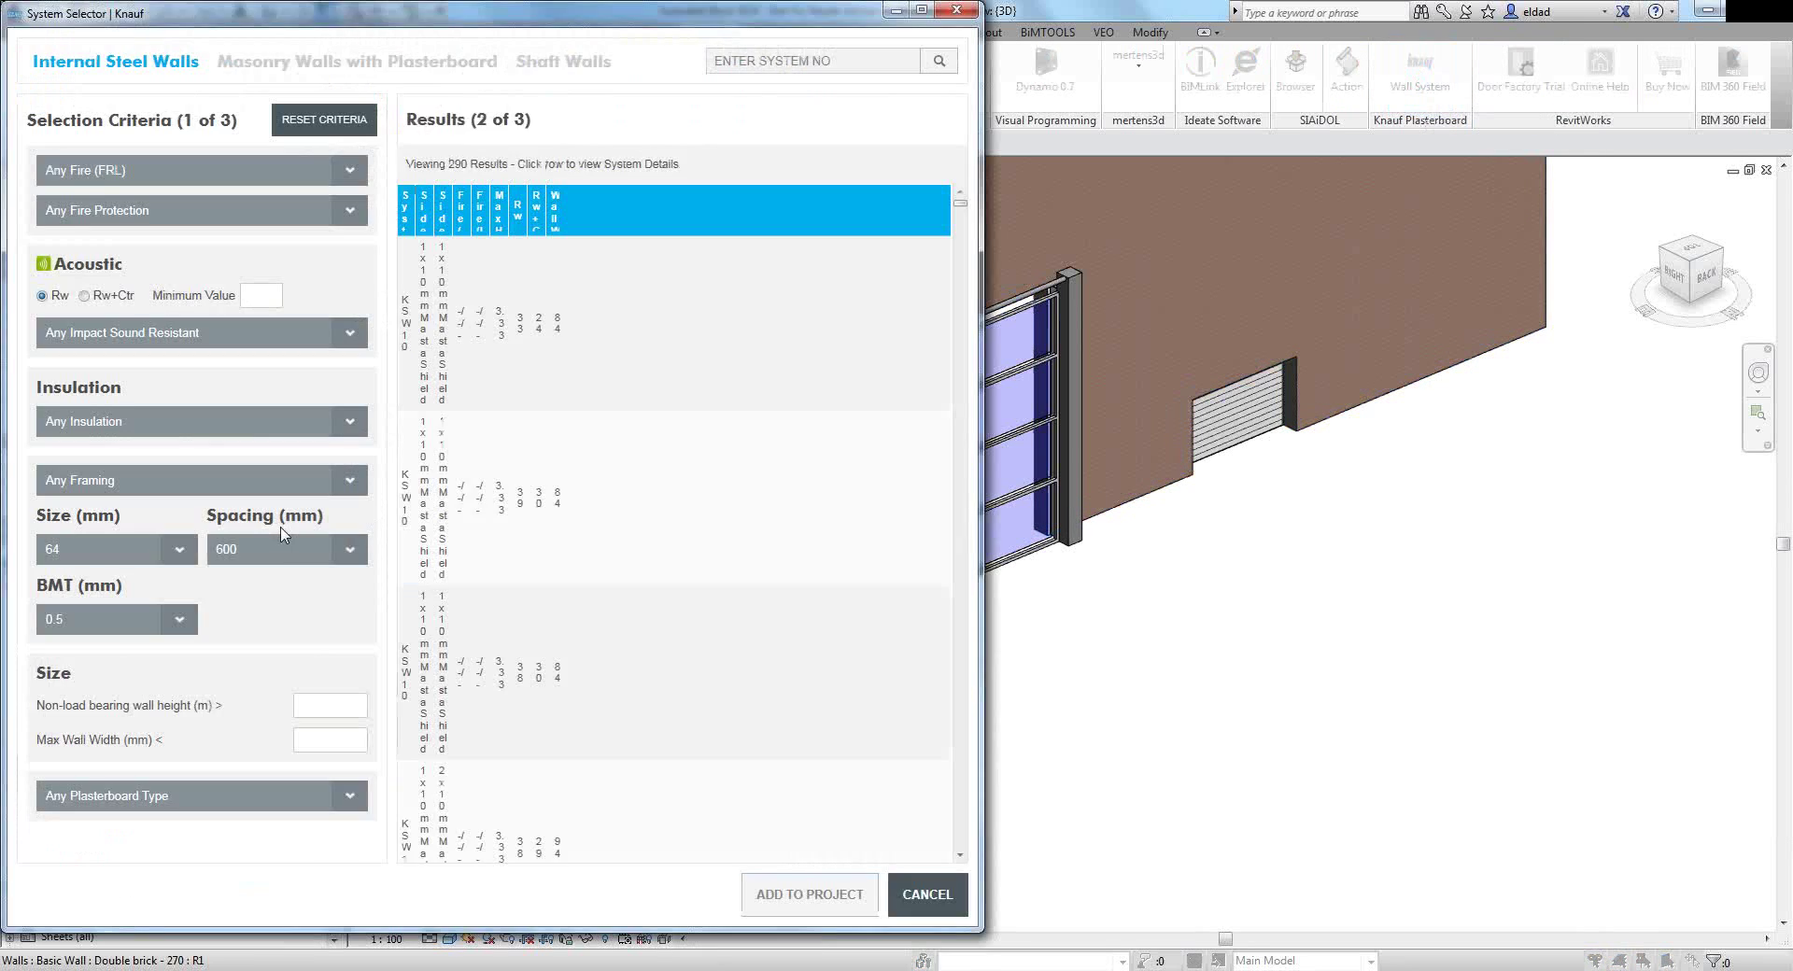
Filter the Knauf wall systems to the 30/30/30 fire rating.
scroll(659, 403, "down", 6)
scroll(659, 404, "down", 8)
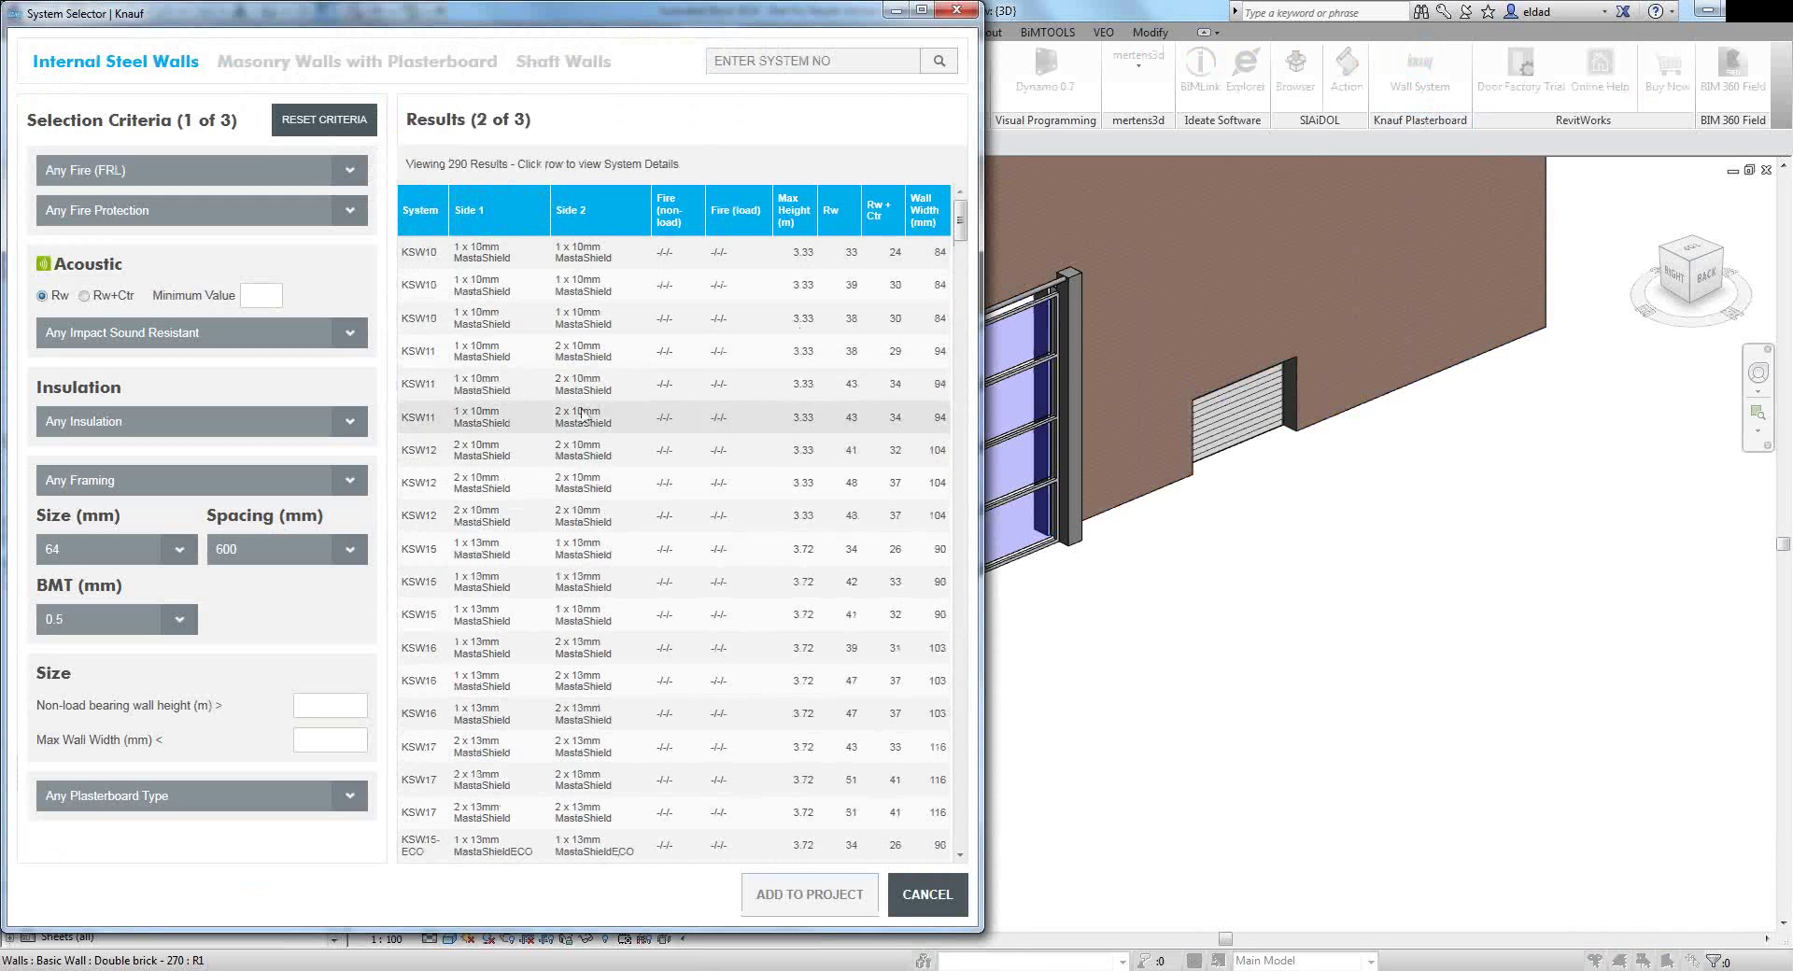
scroll(732, 445, "up", 14)
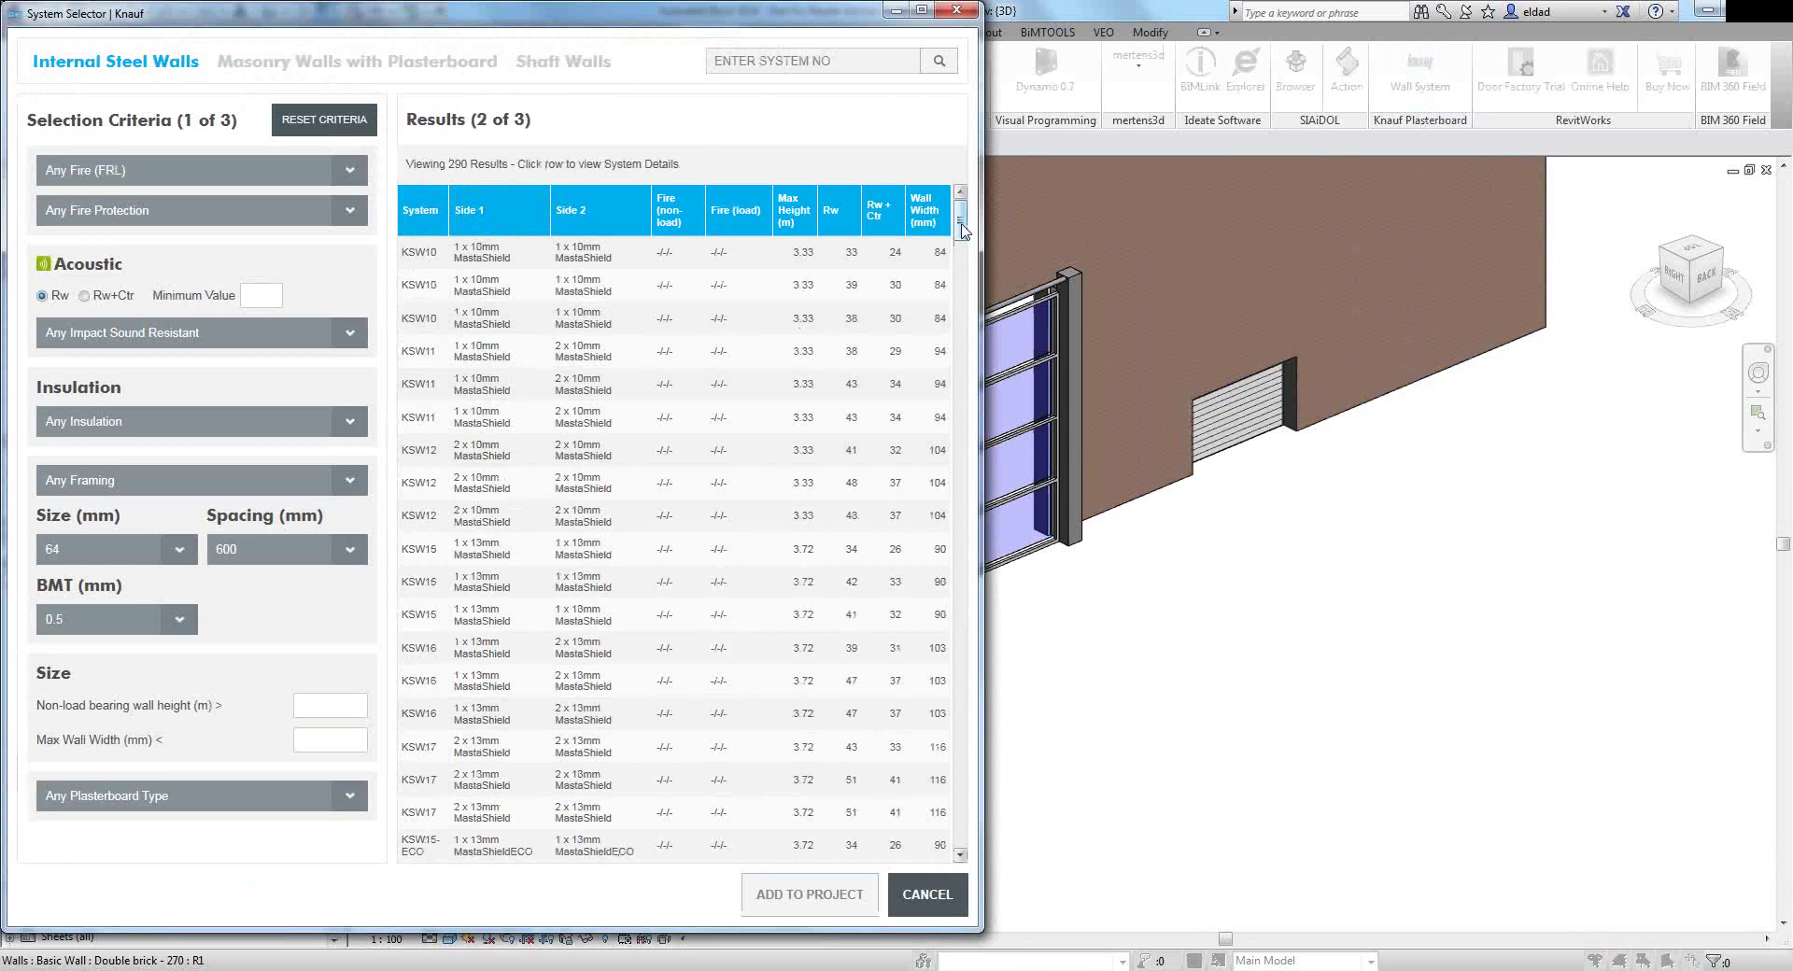
left_click(351, 172)
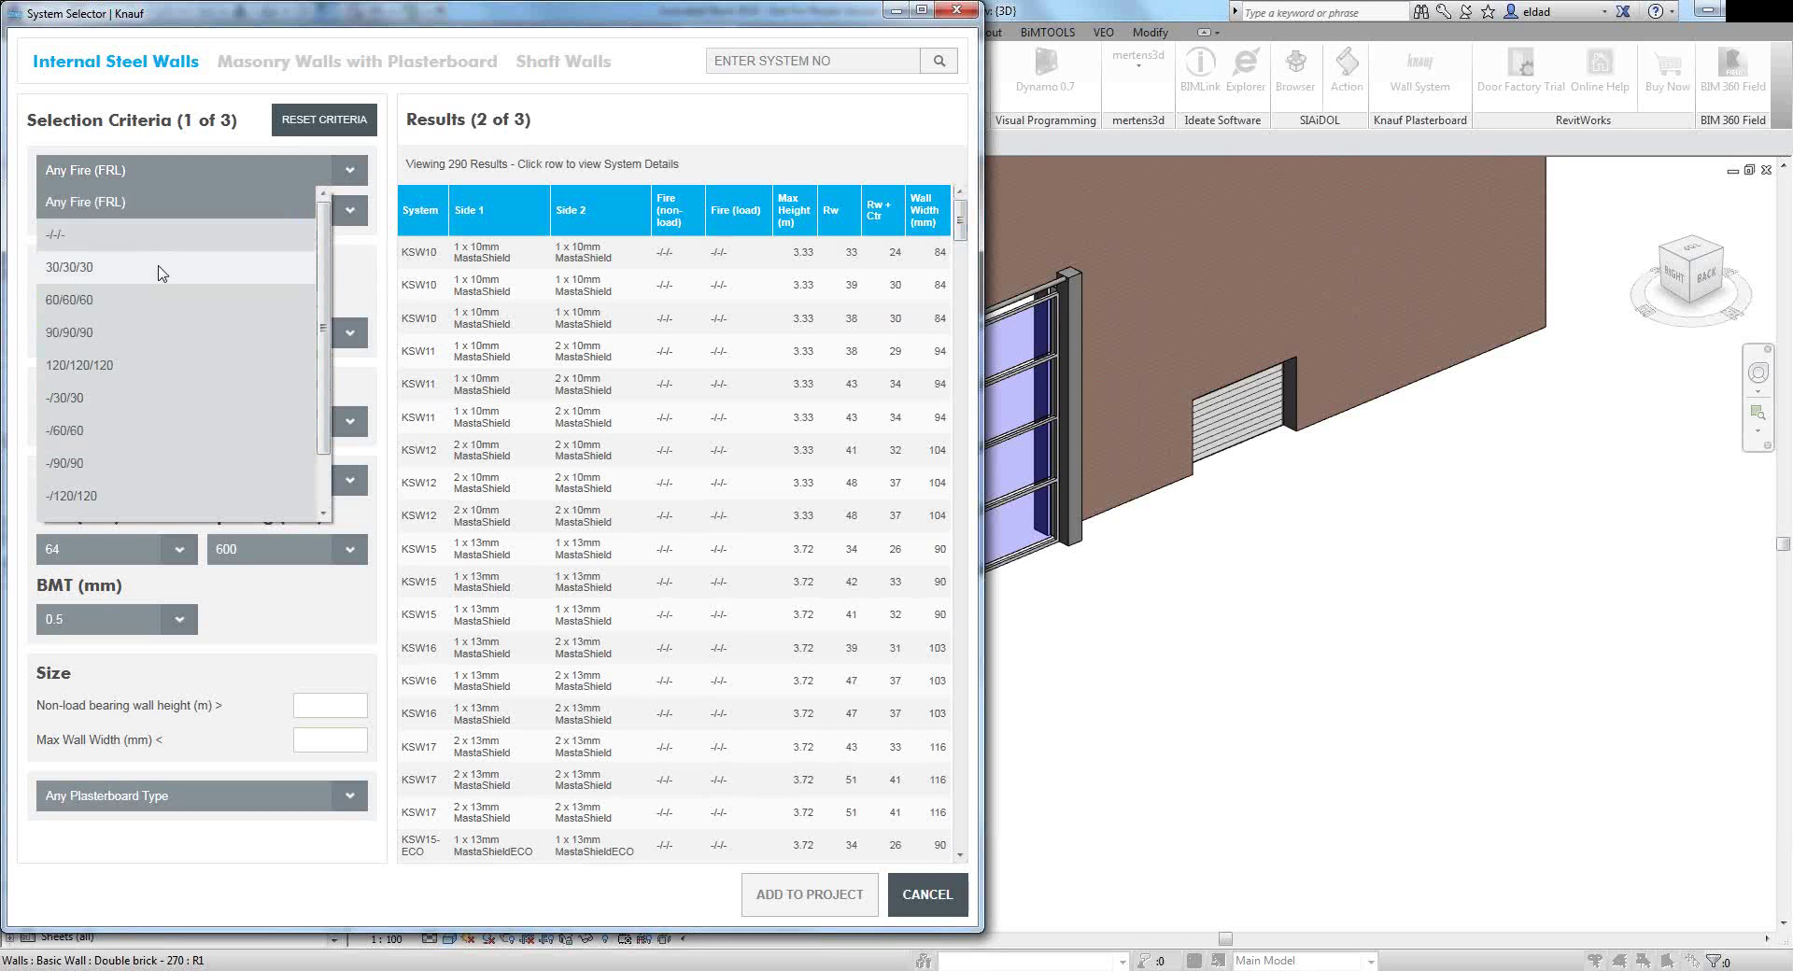
left_click(162, 274)
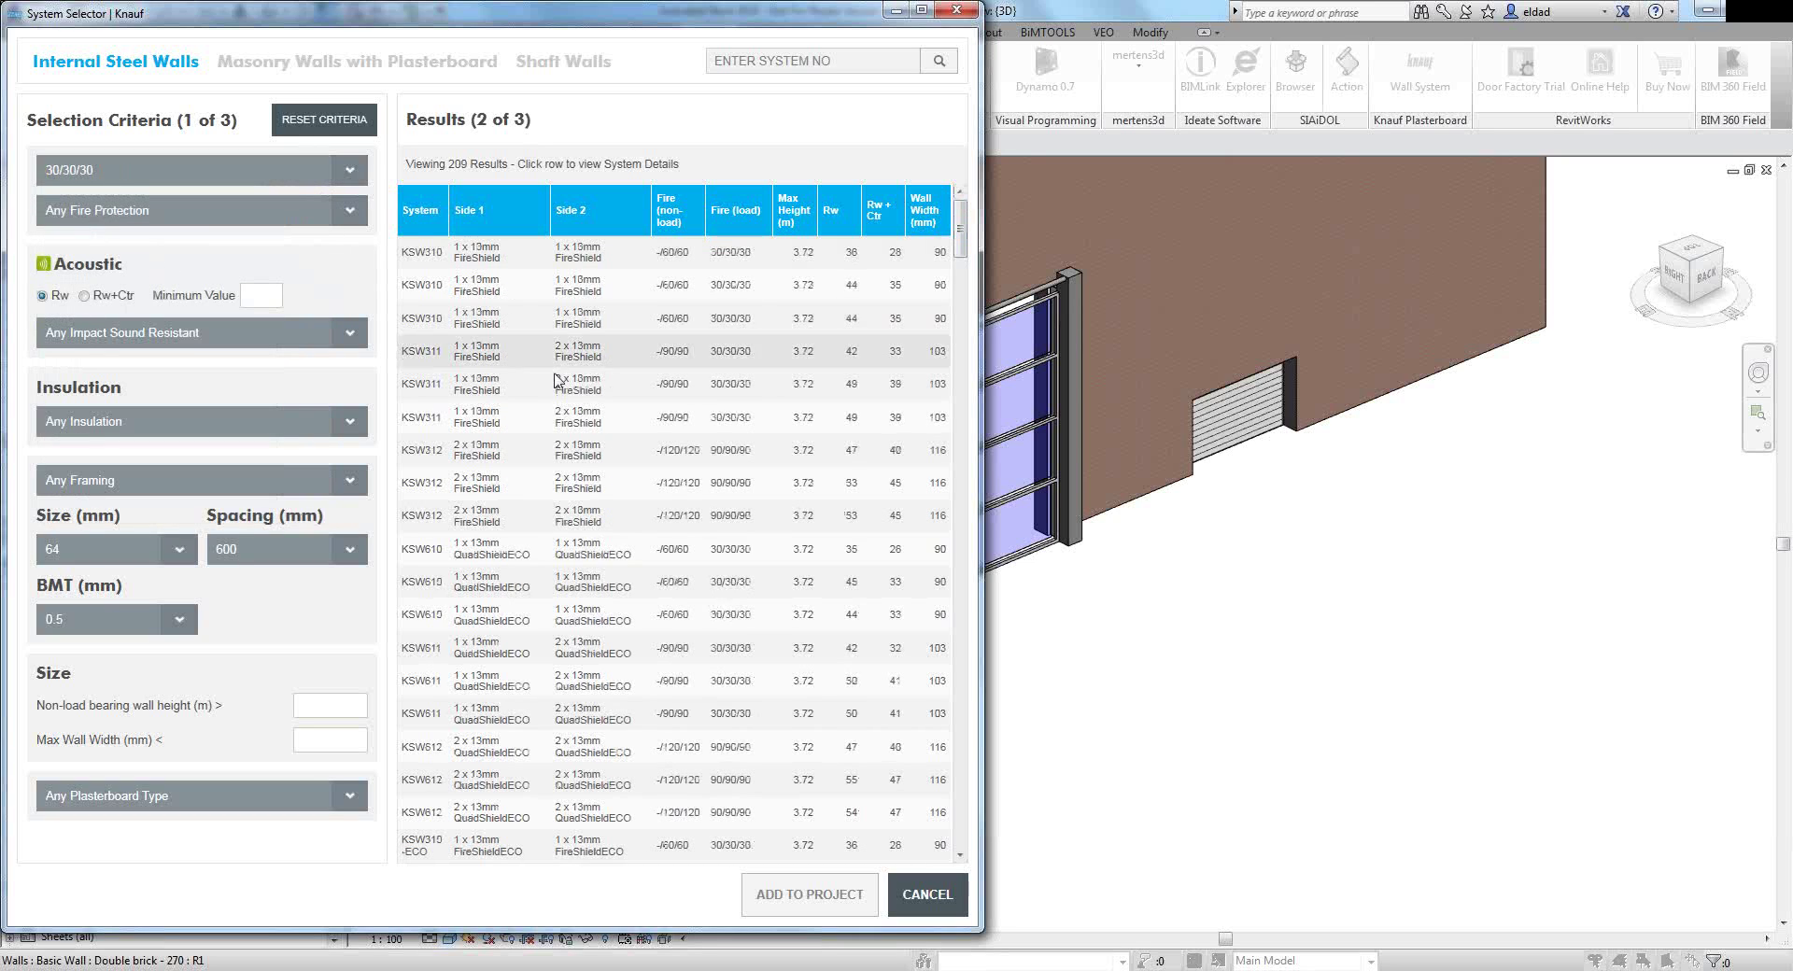
left_click_drag(961, 226, 961, 778)
scroll(938, 670, "up", 15)
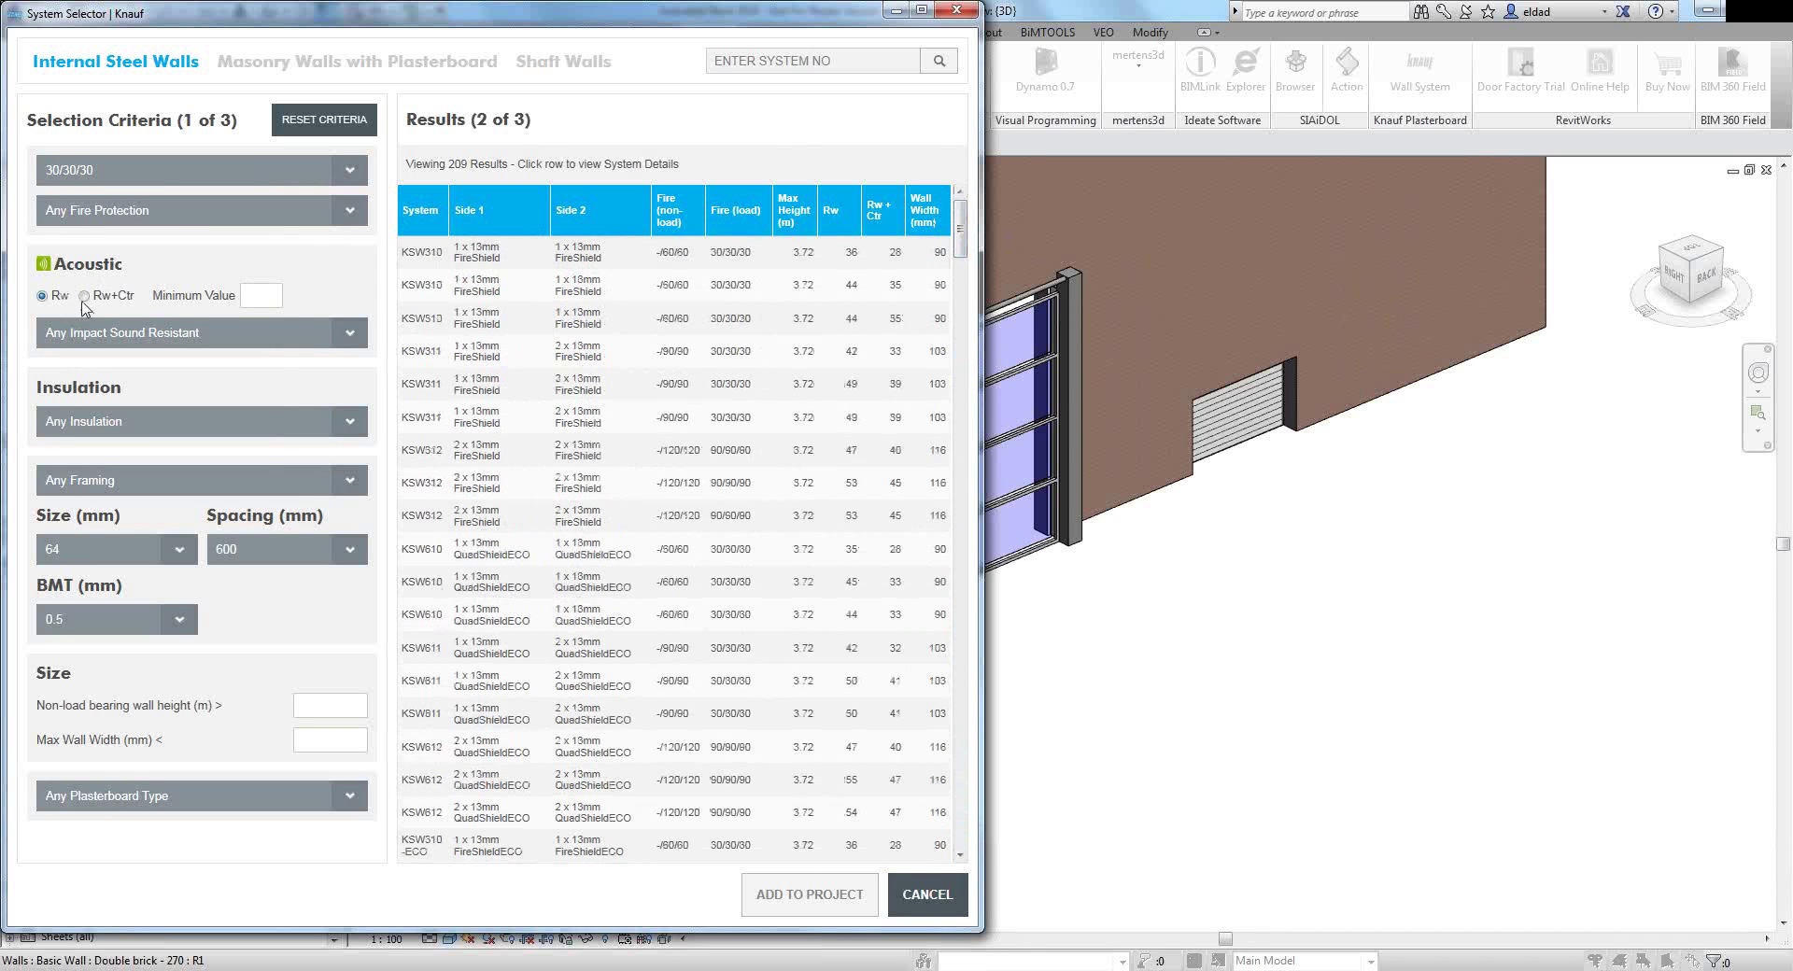
Set Impact Sound to Yes and No insulation, then pick KSW520 and KSW522.
left_click(350, 334)
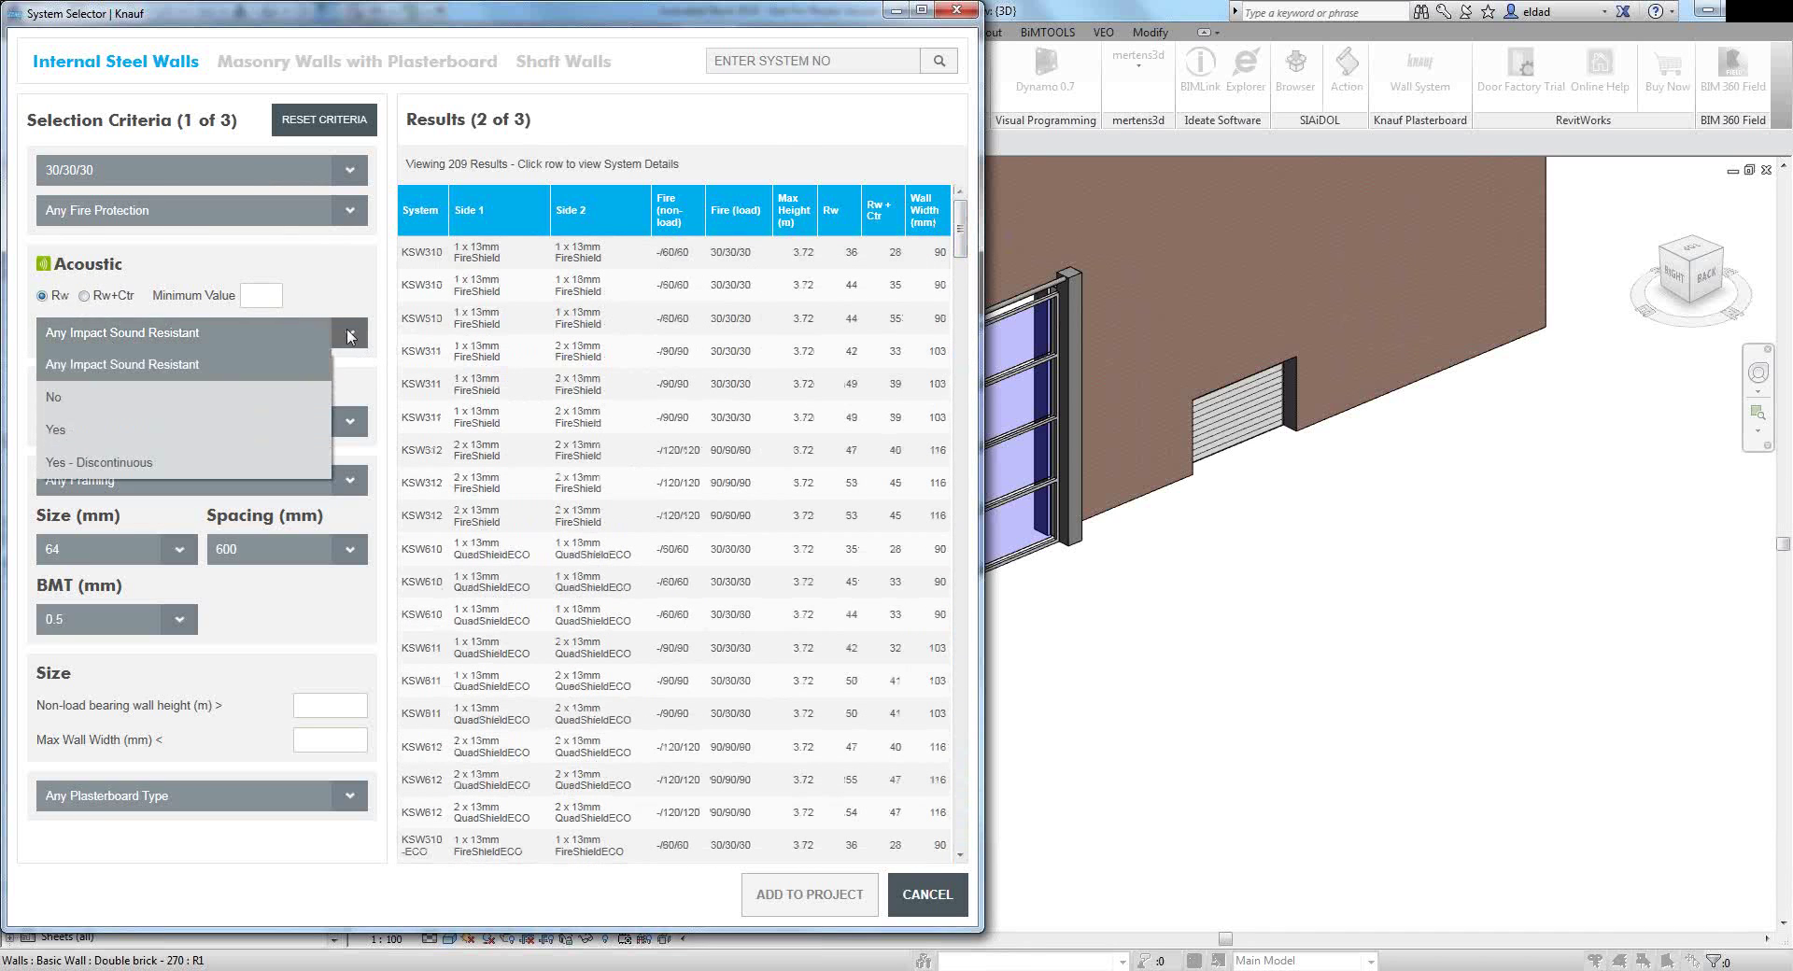
left_click(91, 429)
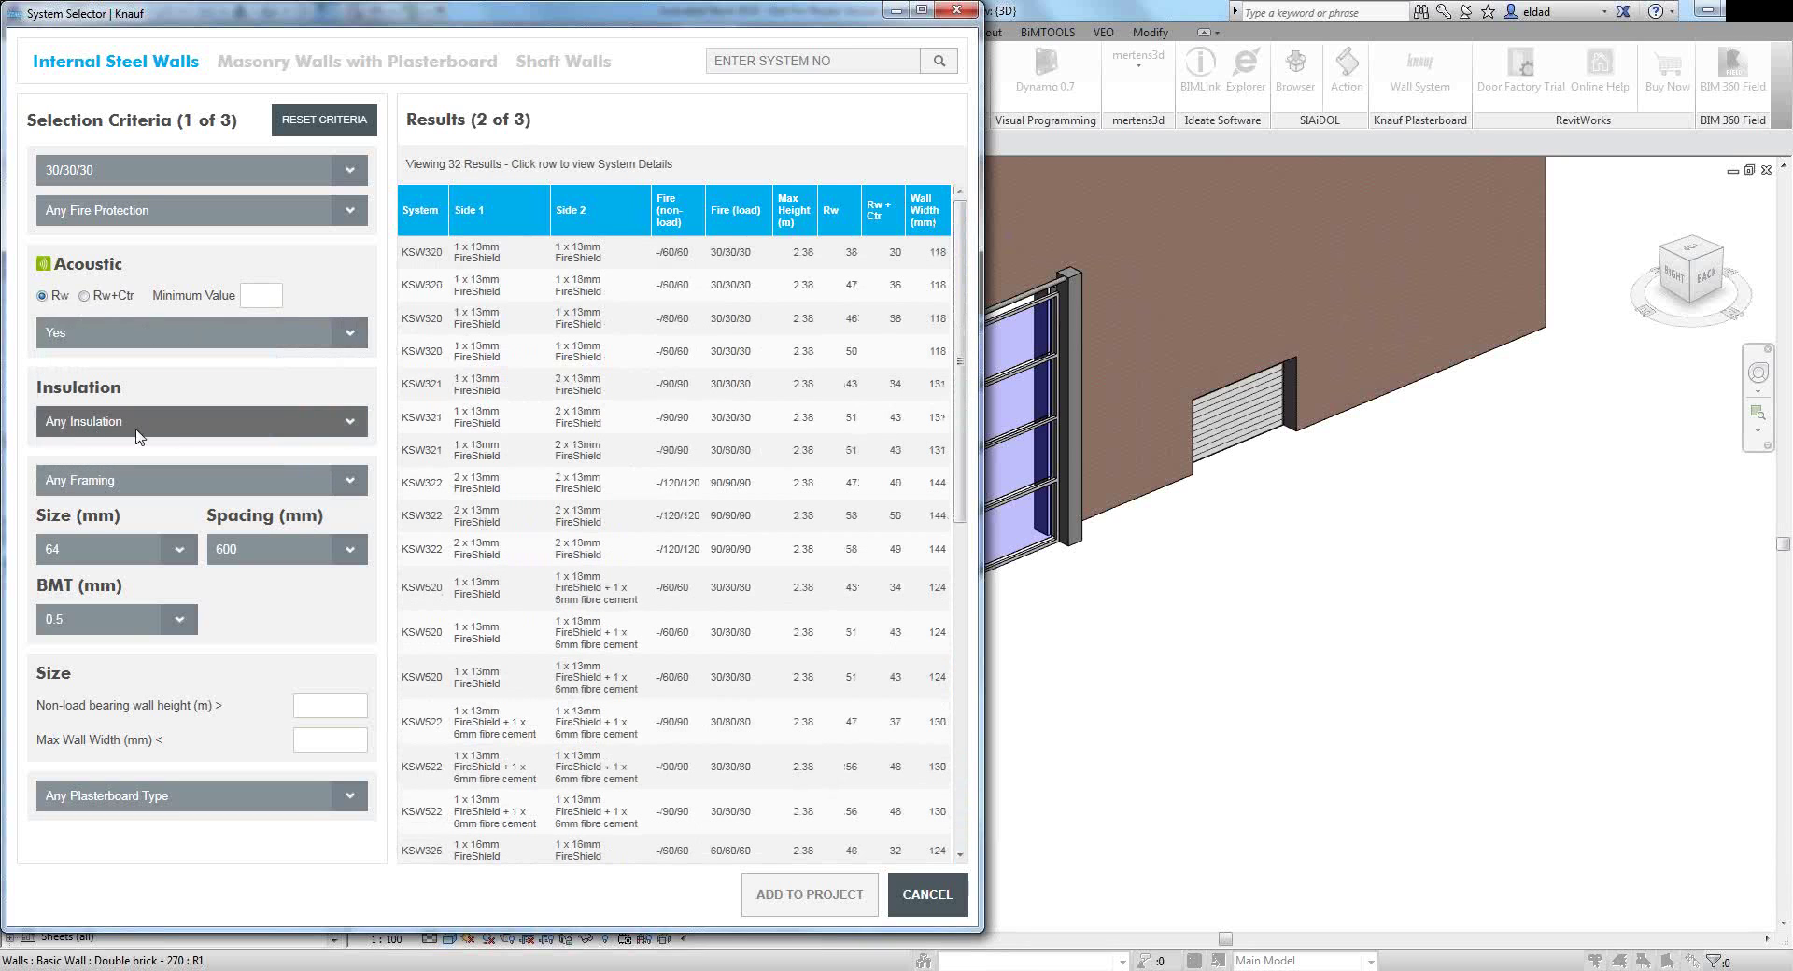
left_click(352, 423)
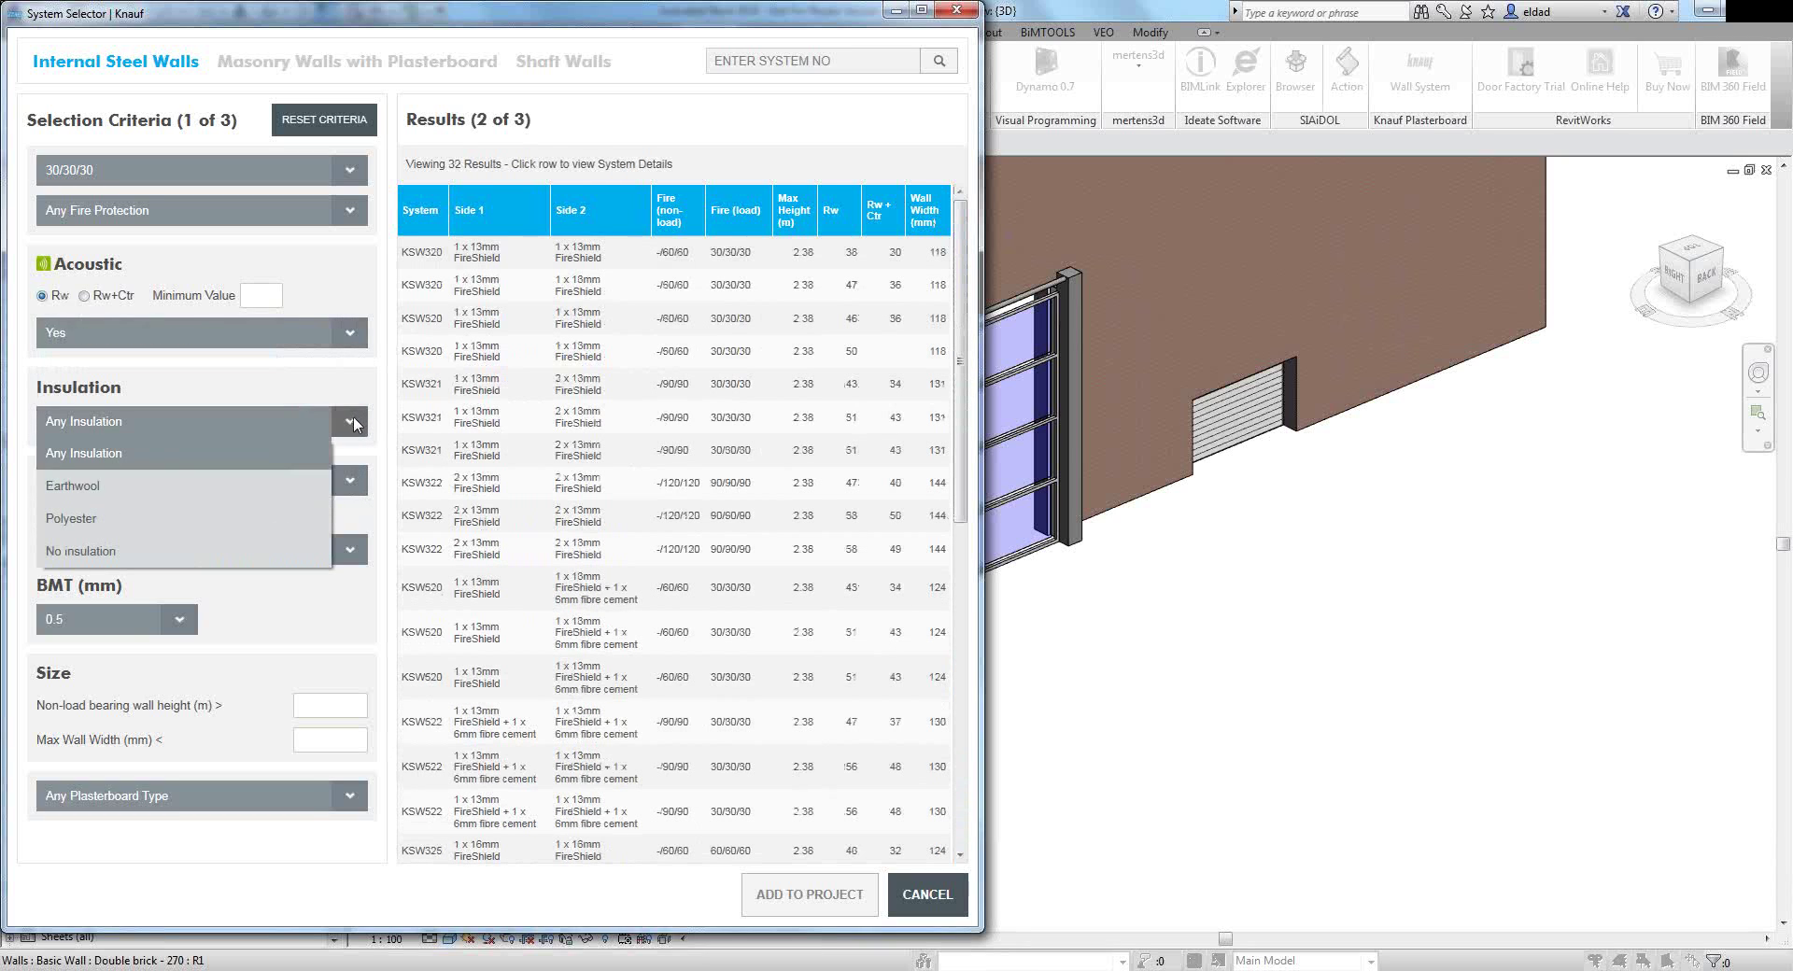
left_click(74, 486)
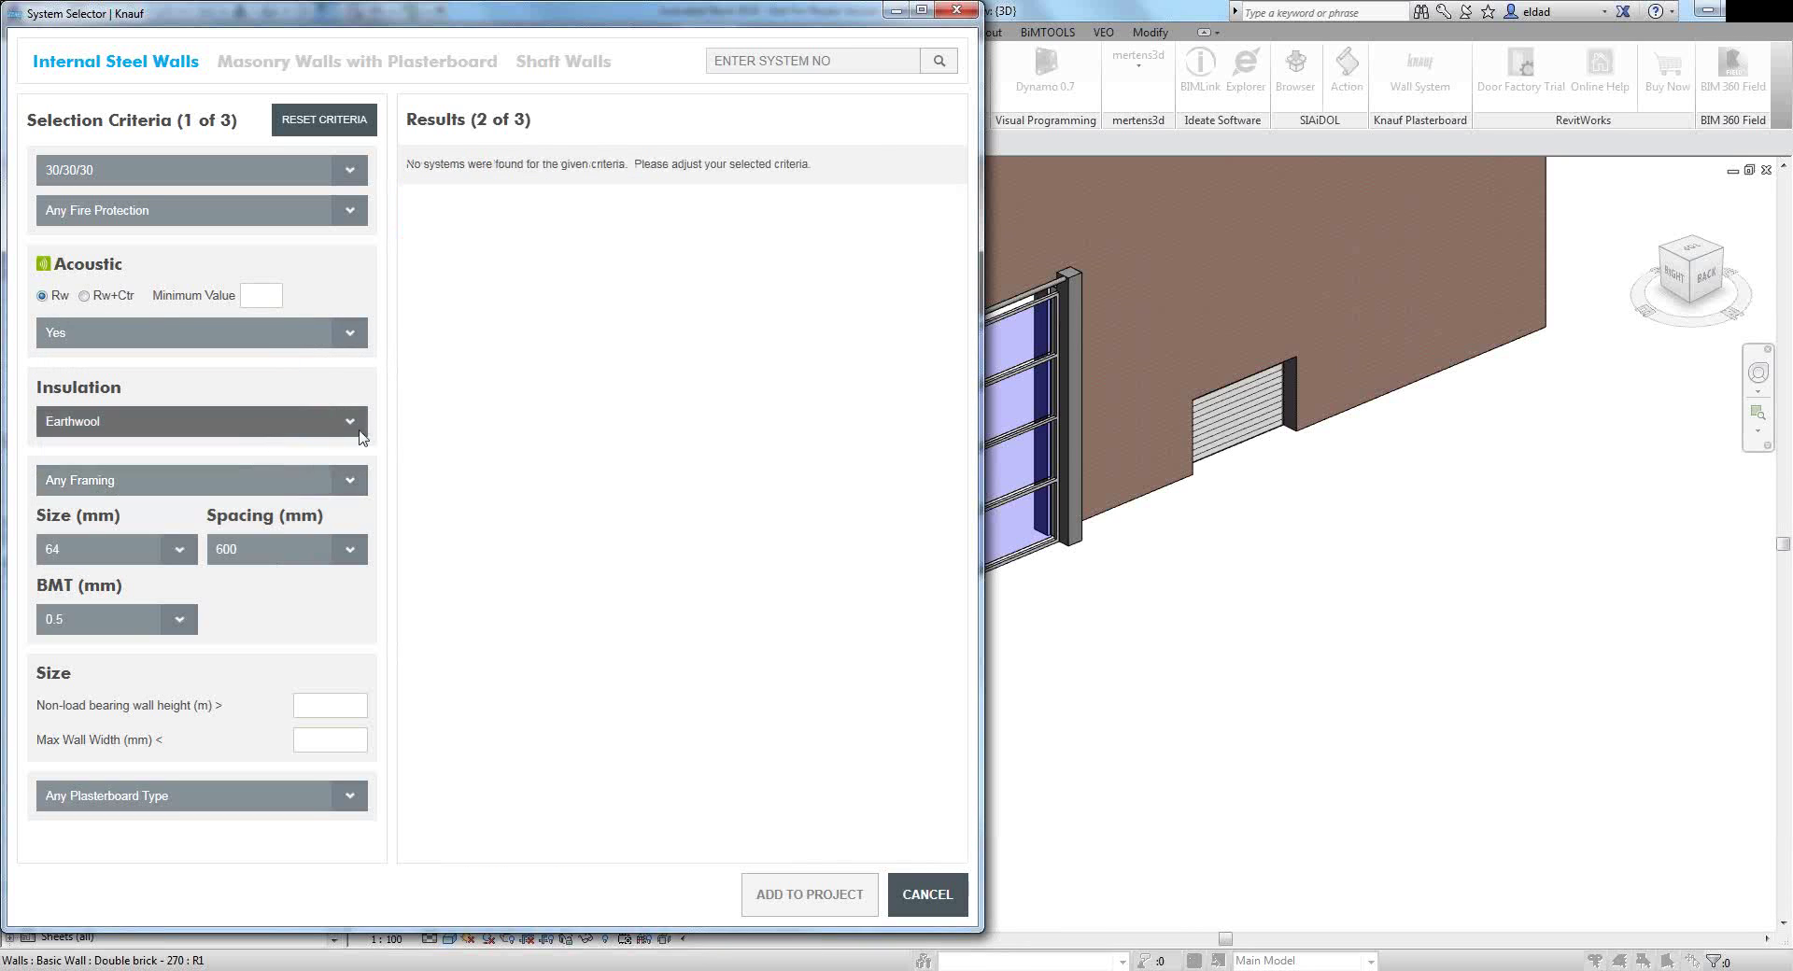
left_click(360, 428)
left_click(110, 520)
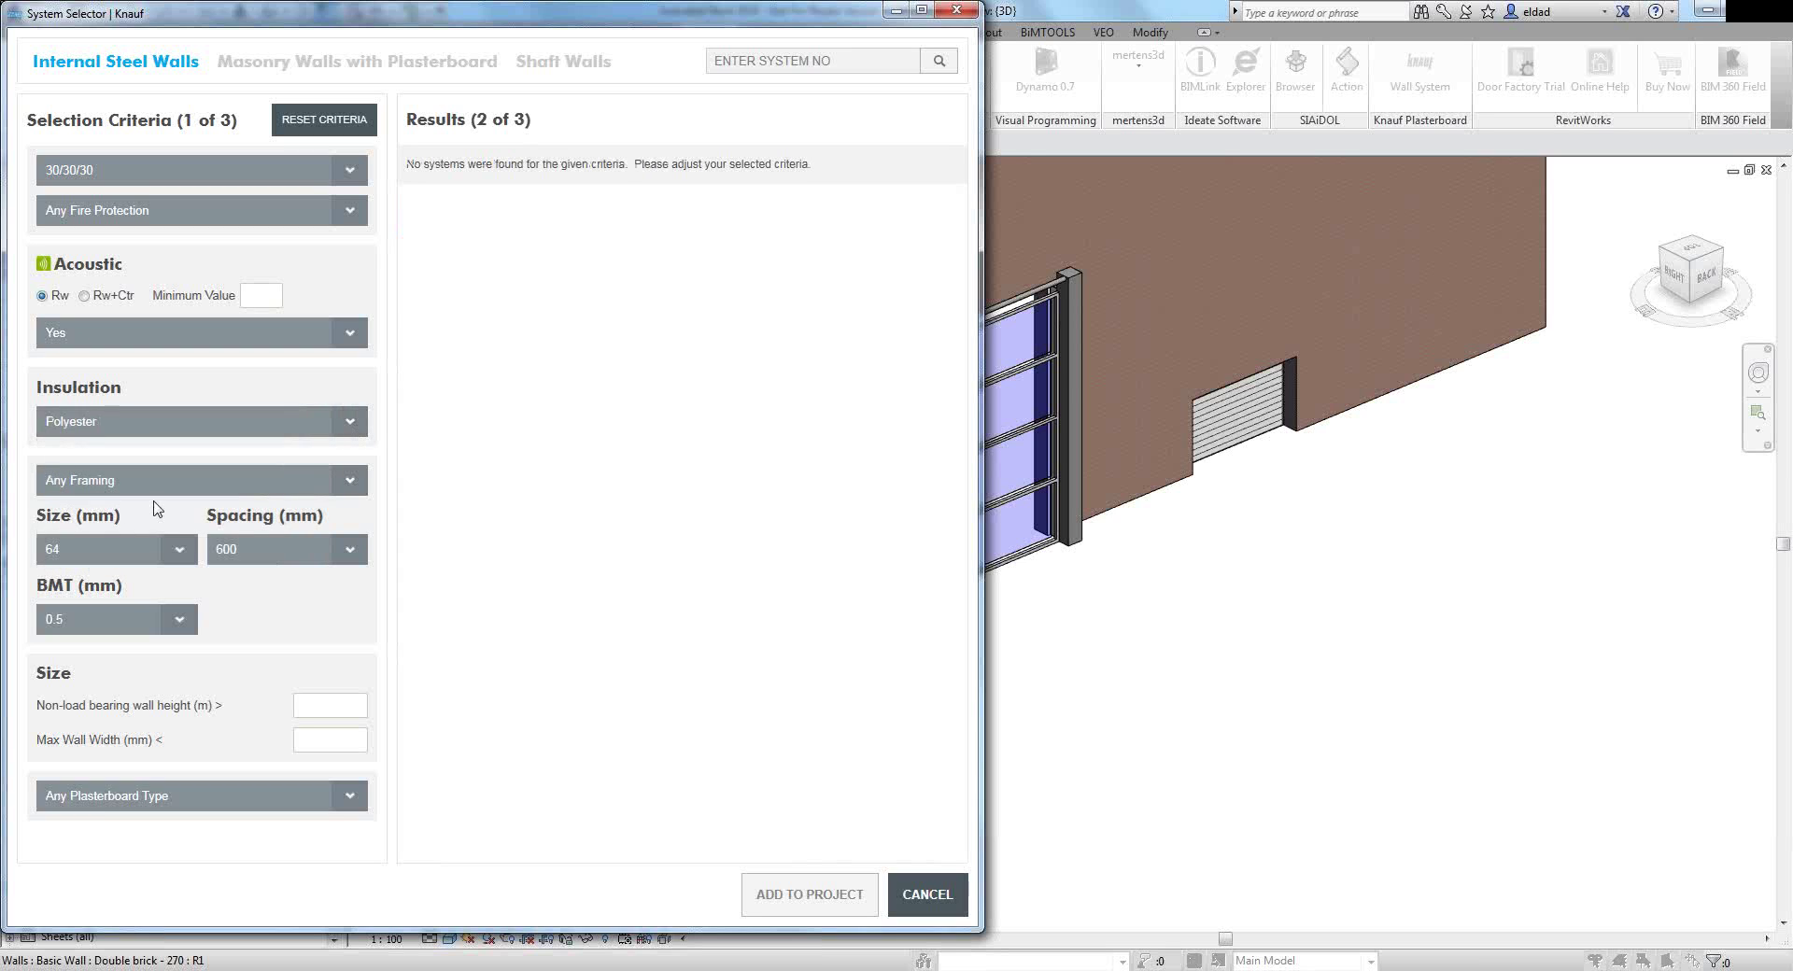
left_click(353, 425)
left_click(80, 551)
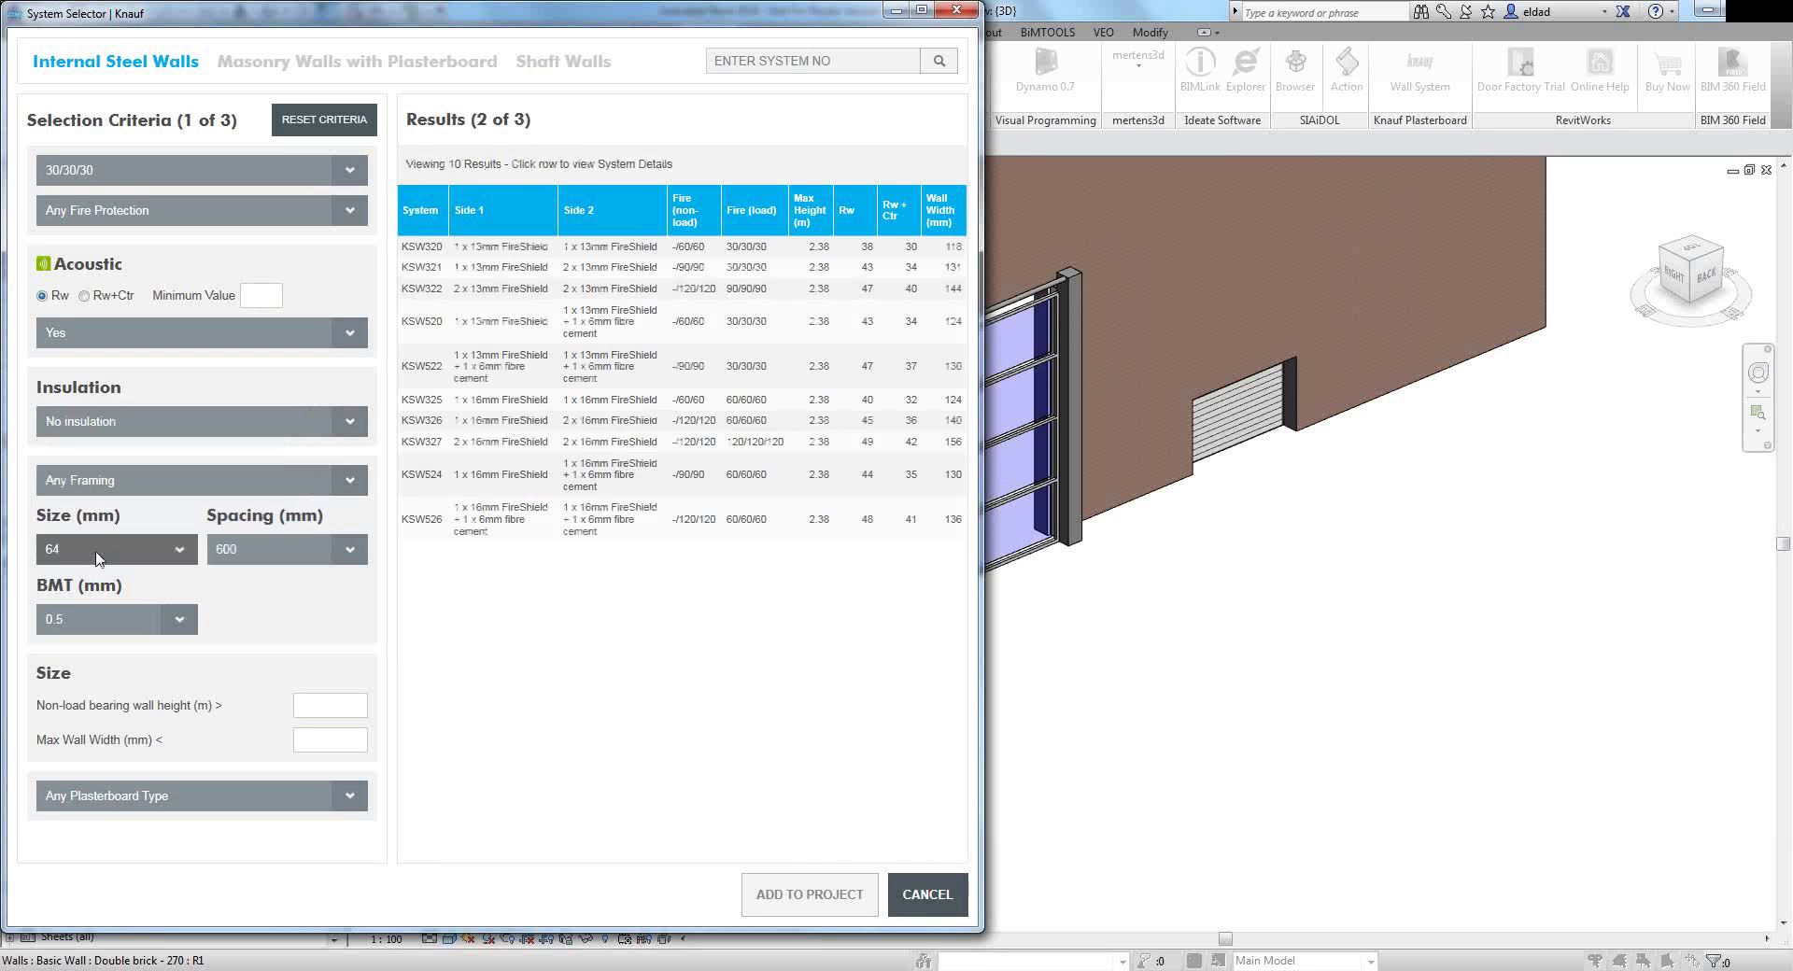
left_click(616, 374)
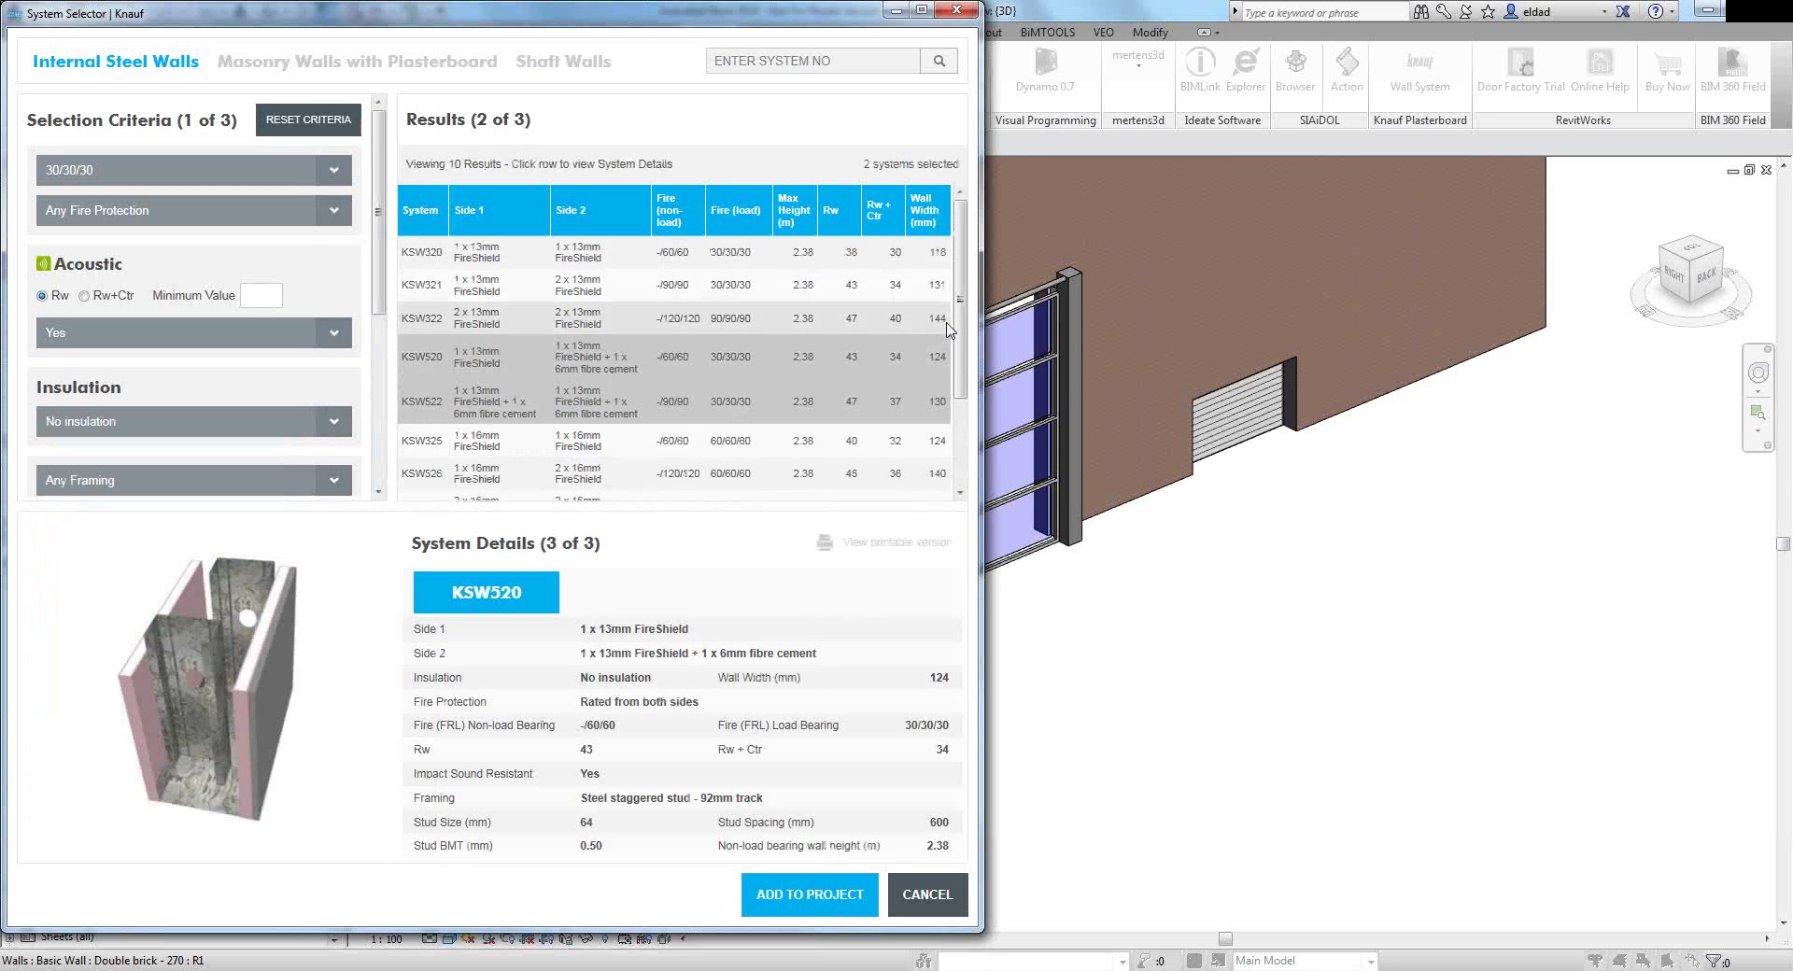
scroll(959, 299, "down", 3)
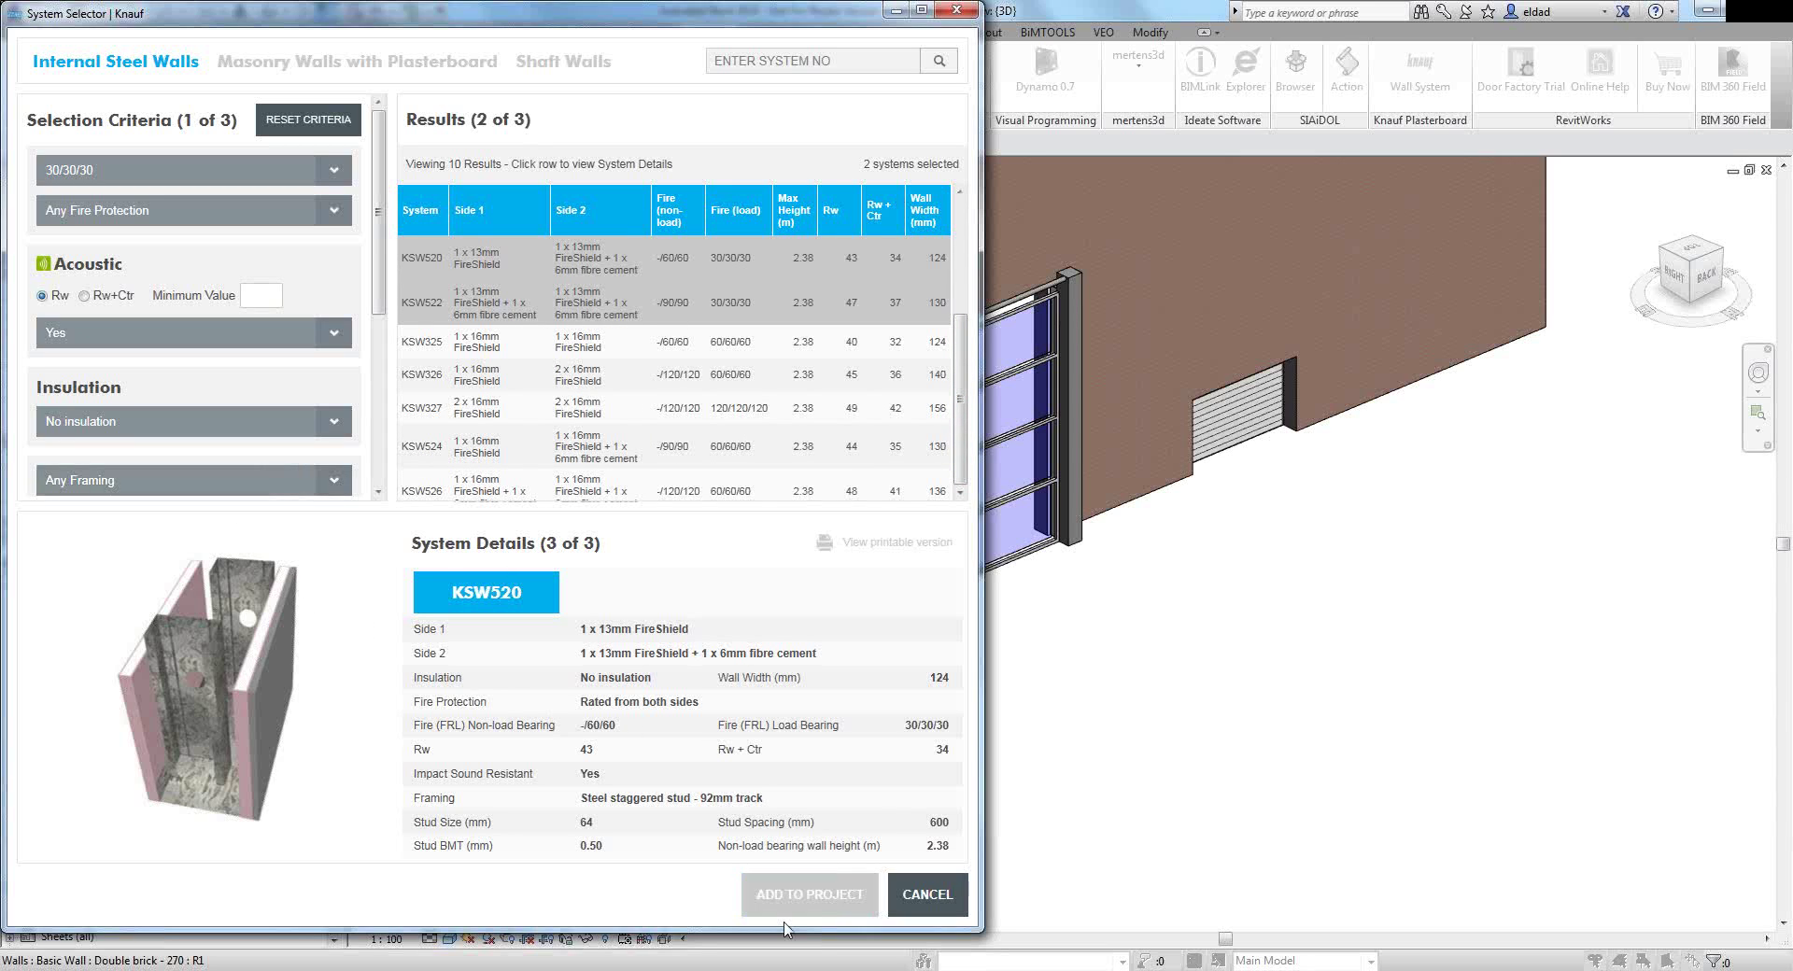
Add the Knauf wall systems to the project and change the door wall to Steel Stud-Staggered-Knauf-KSW522-130.
left_click(825, 902)
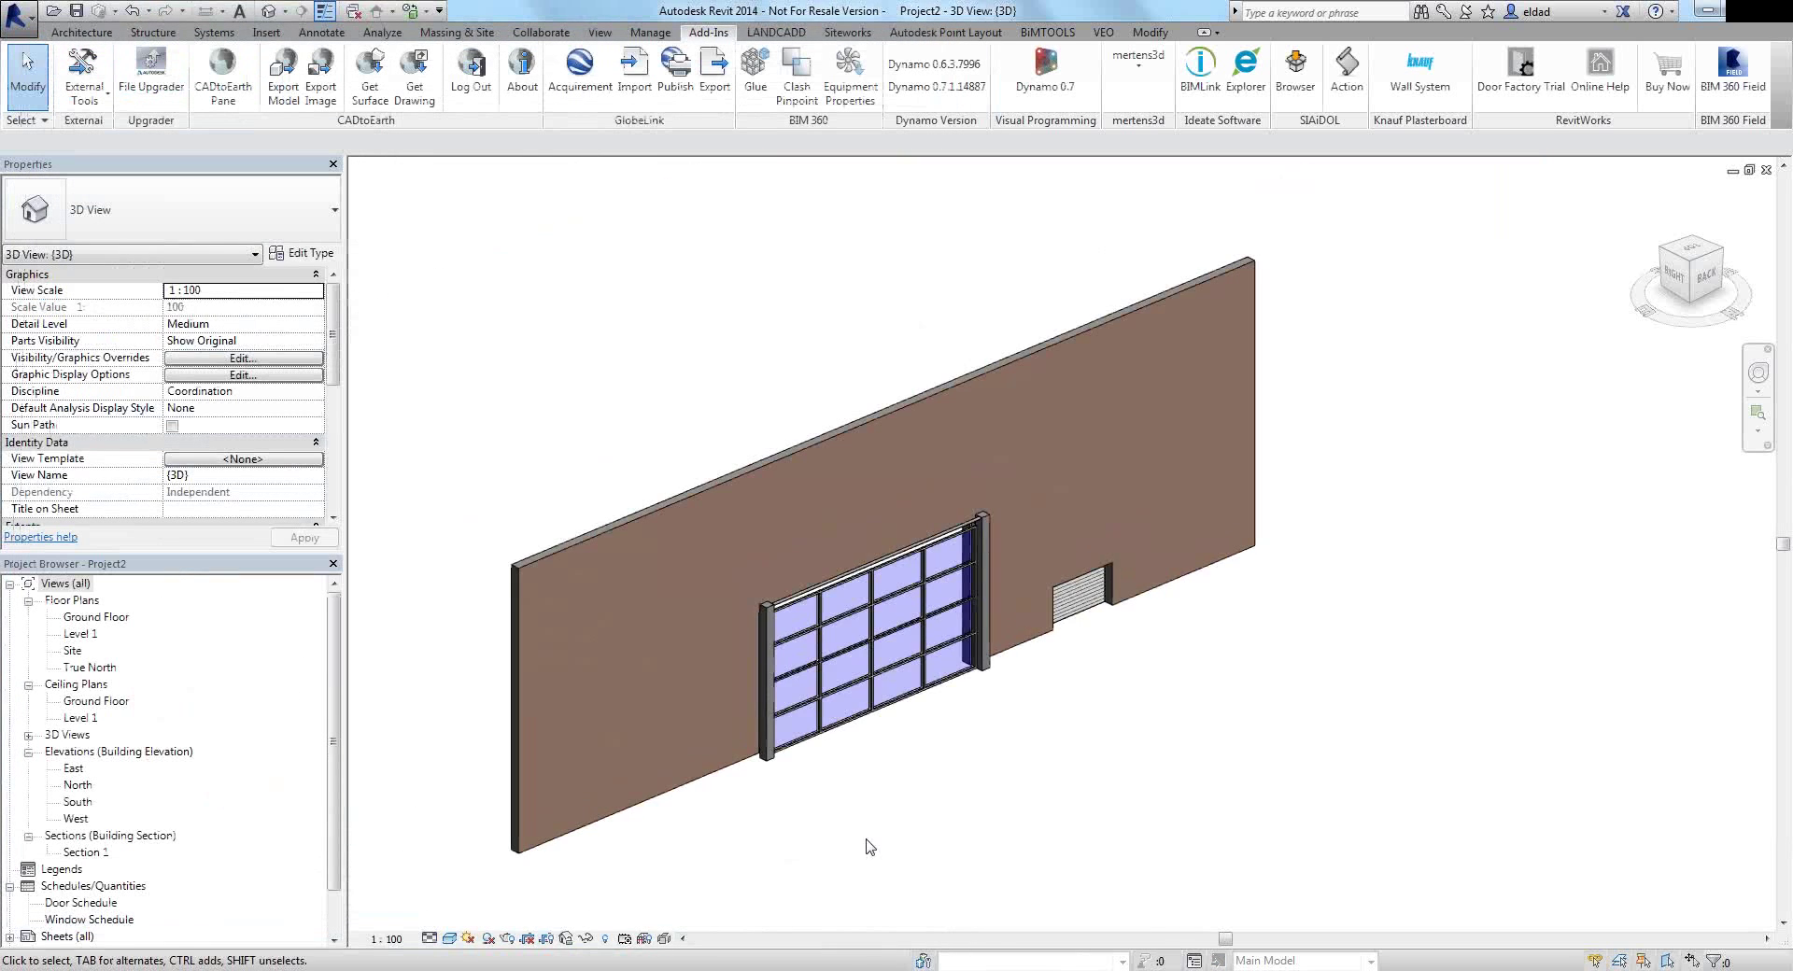
left_click_drag(870, 847, 904, 772)
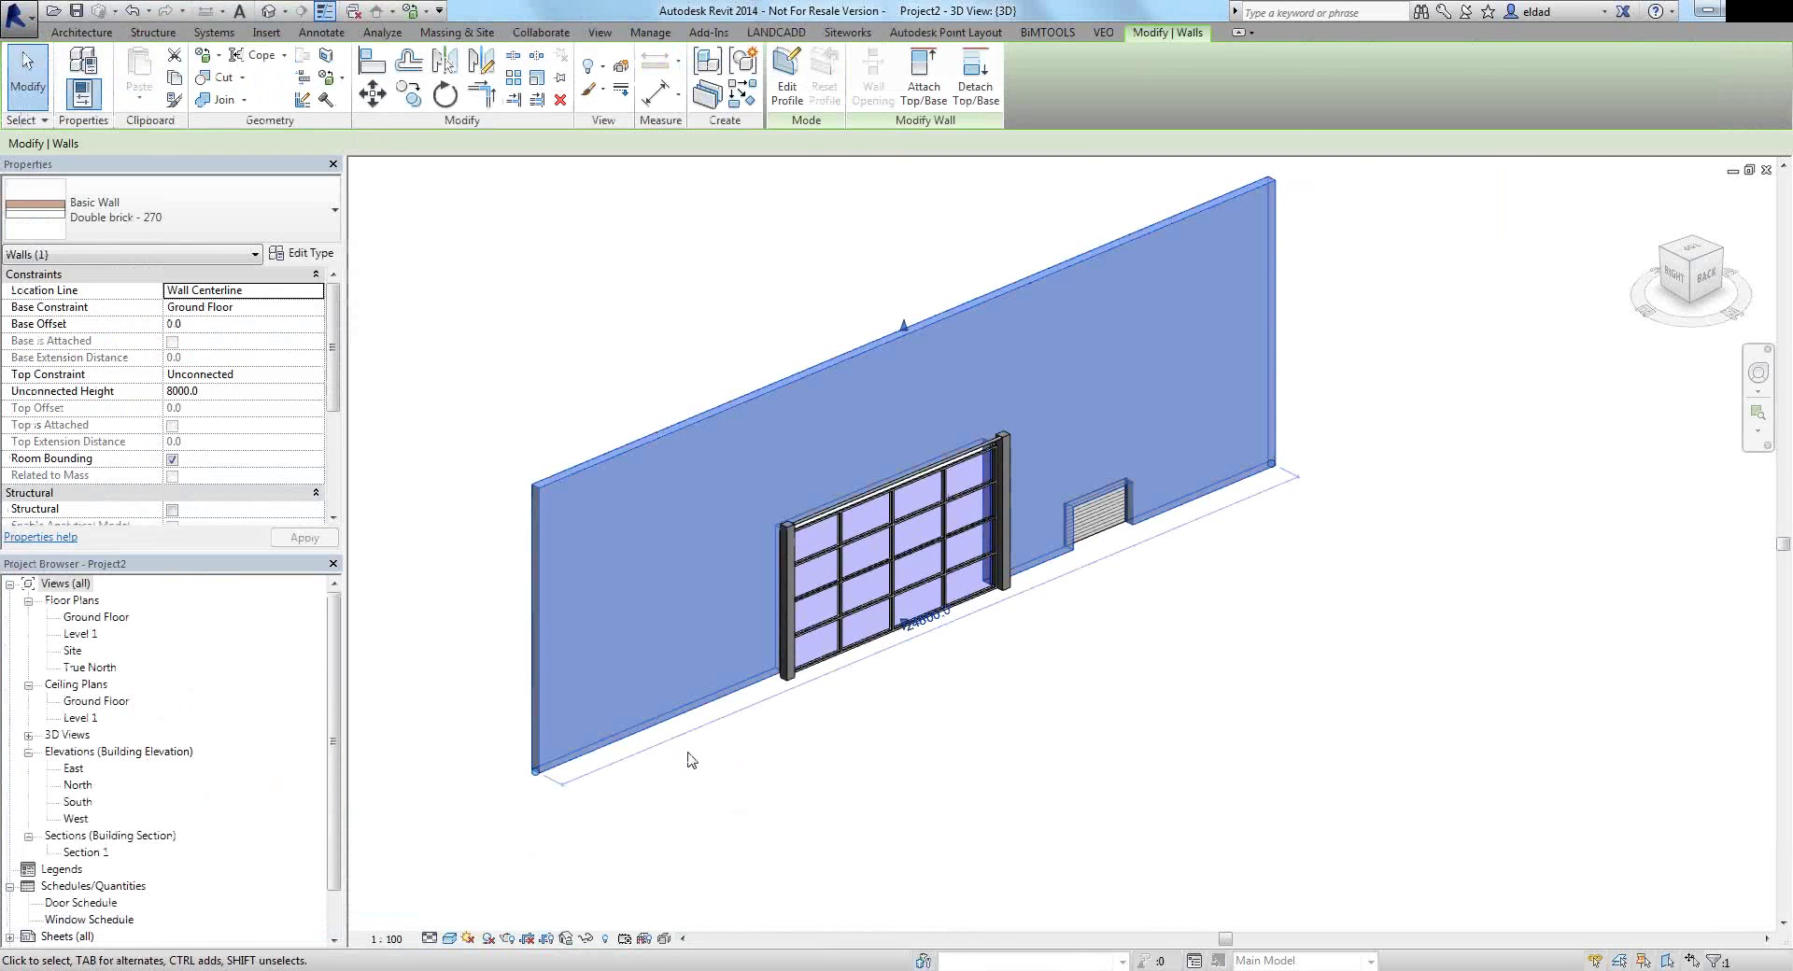
left_click(305, 215)
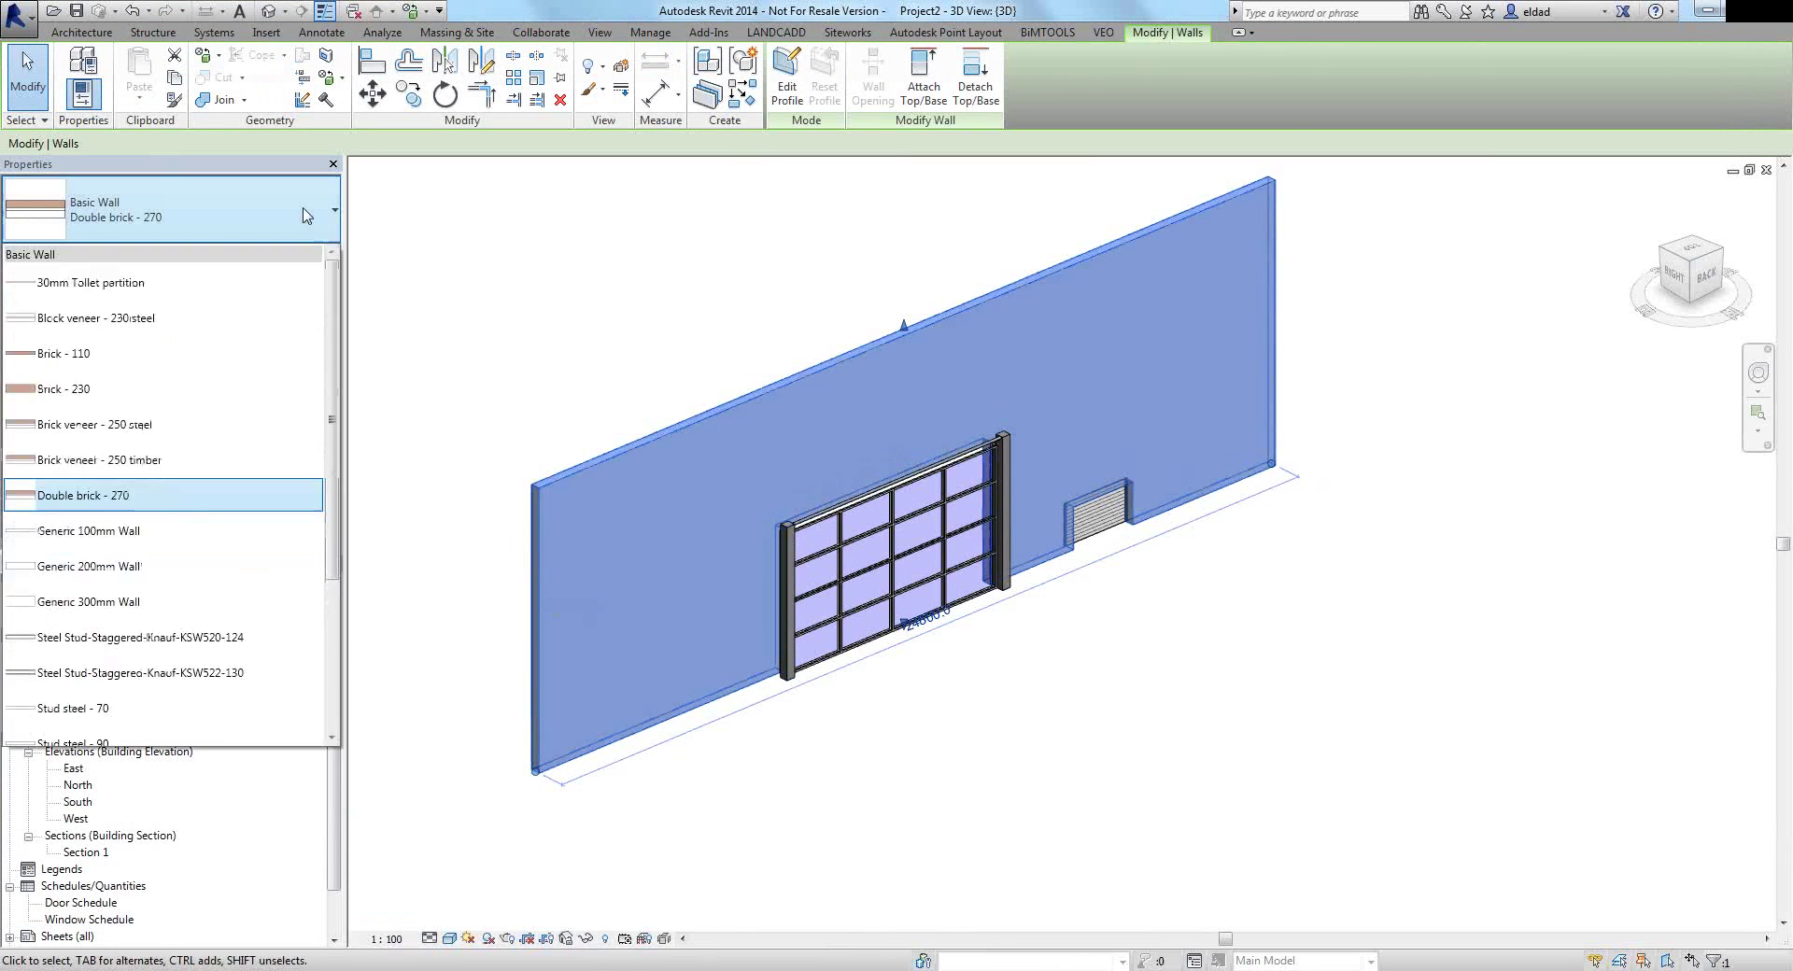
scroll(180, 523, "down", 3)
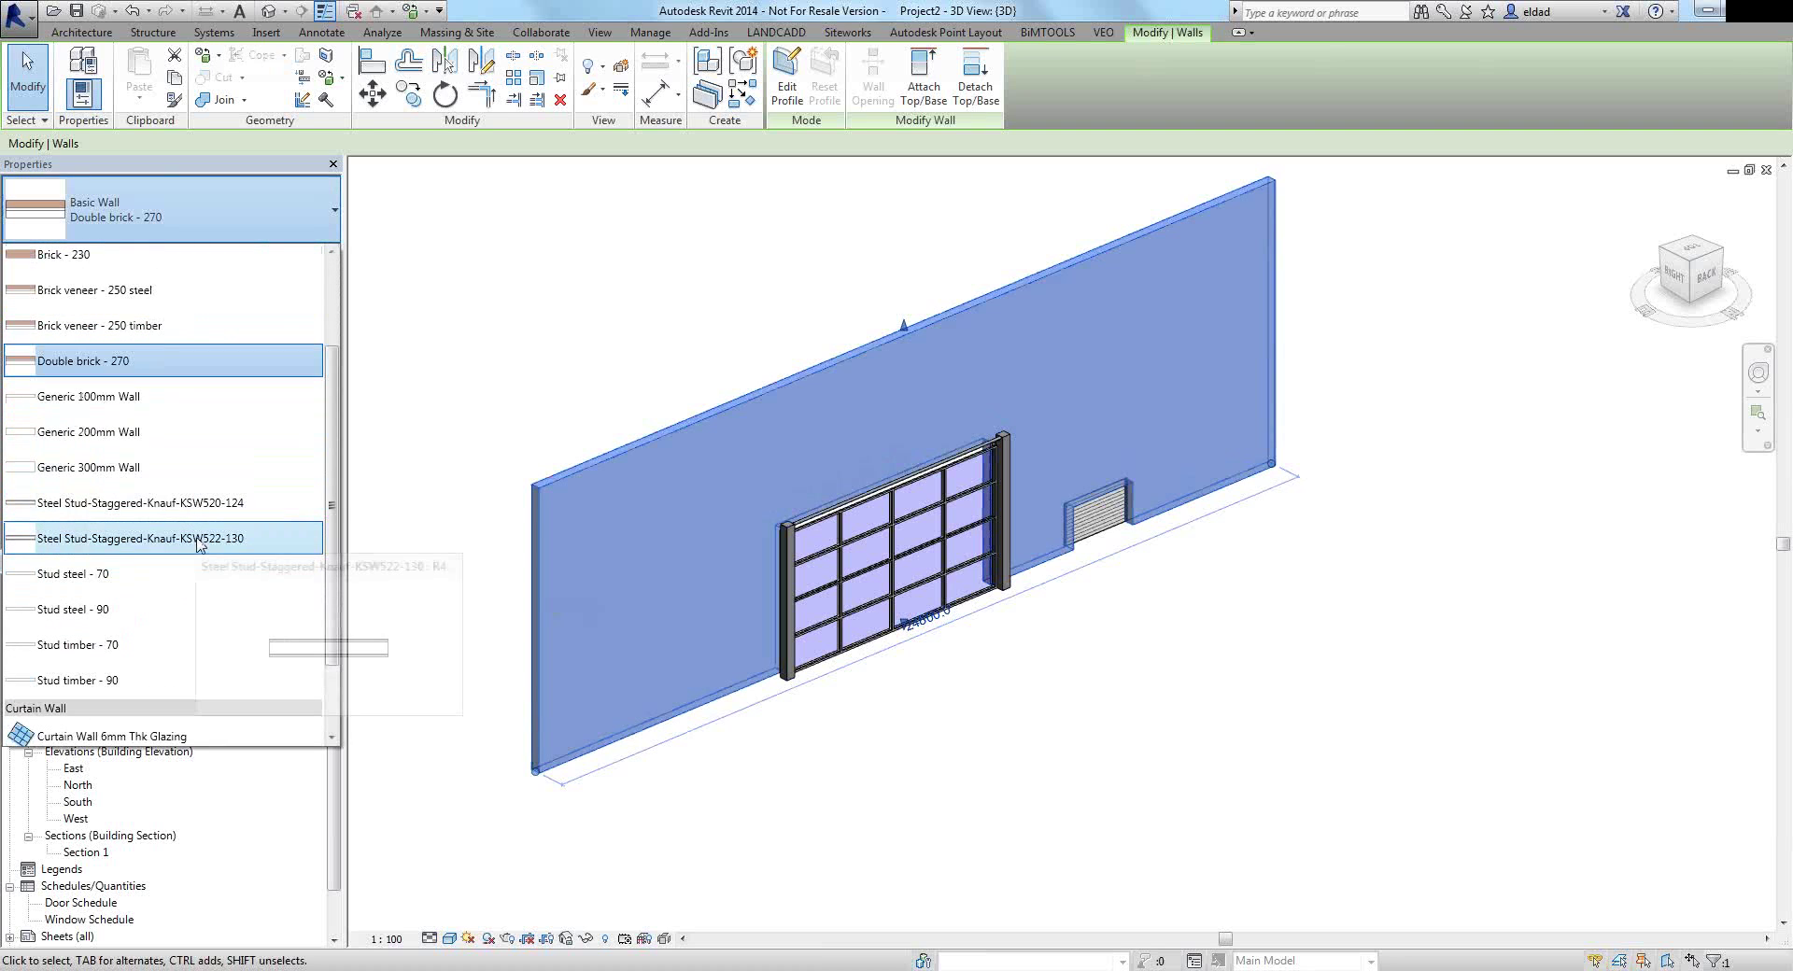
left_click(199, 540)
Recentre the view and reselect the wall to check its new Knauf type and finish.
left_click(824, 810)
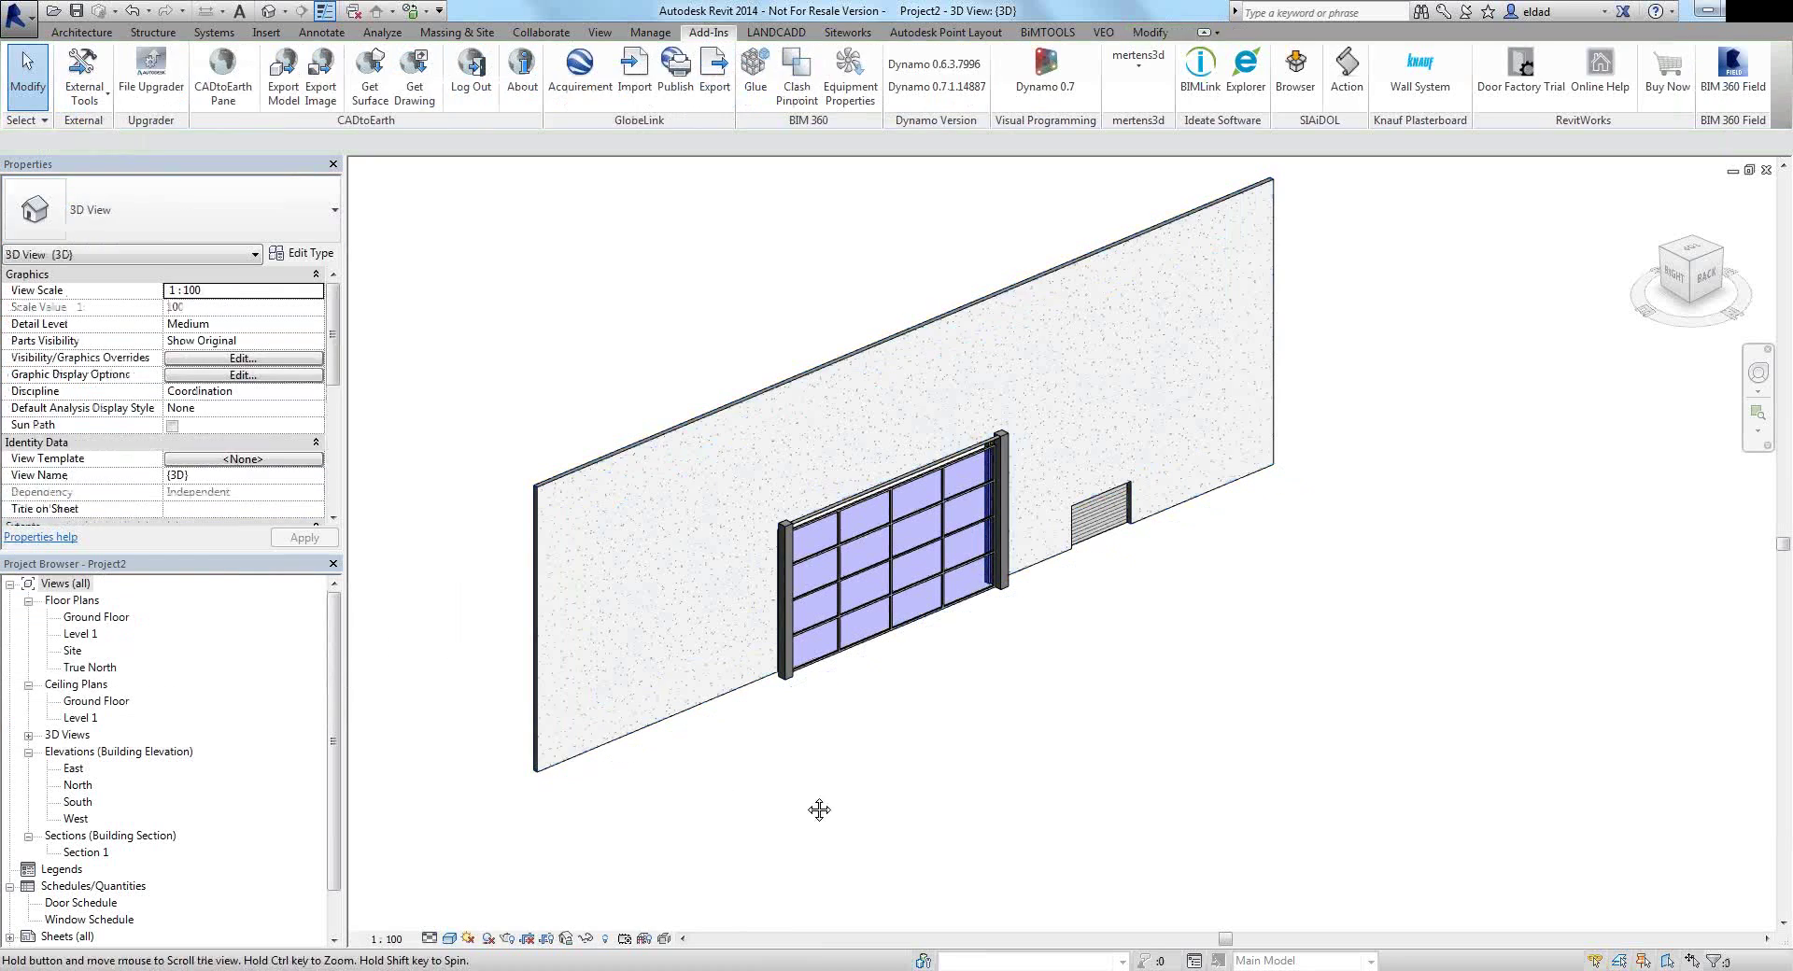
scroll(915, 839, "up", 4)
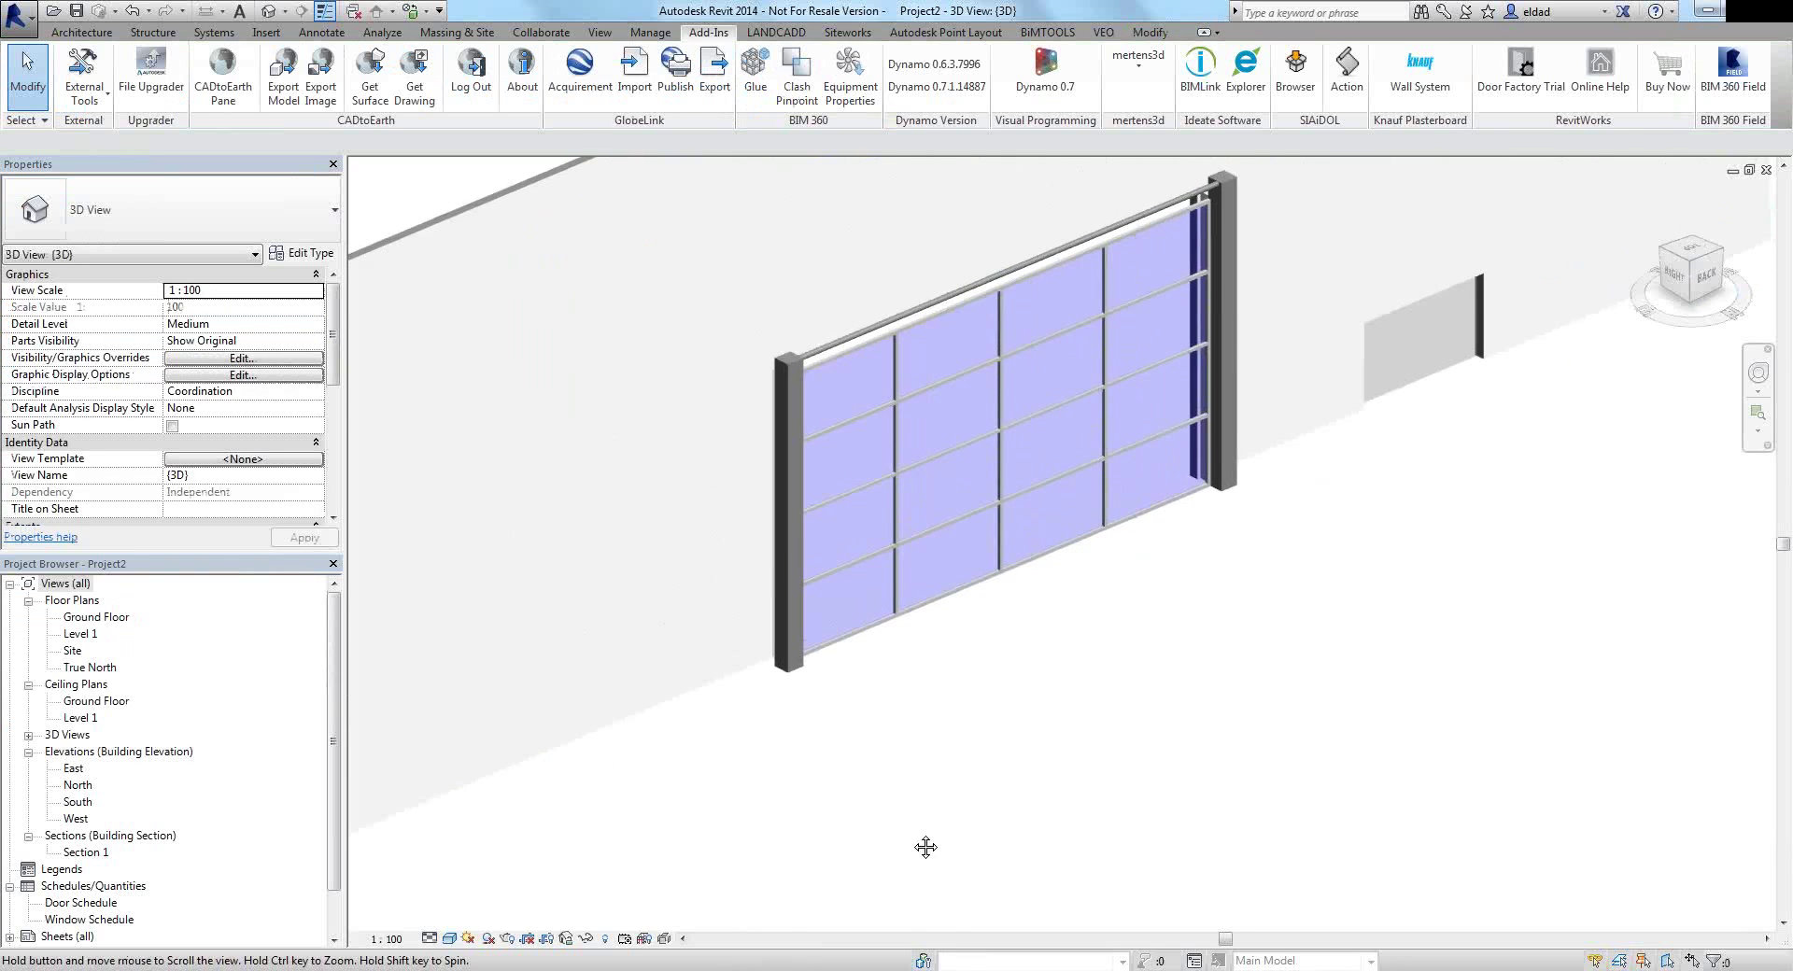
scroll(917, 833, "down", 4)
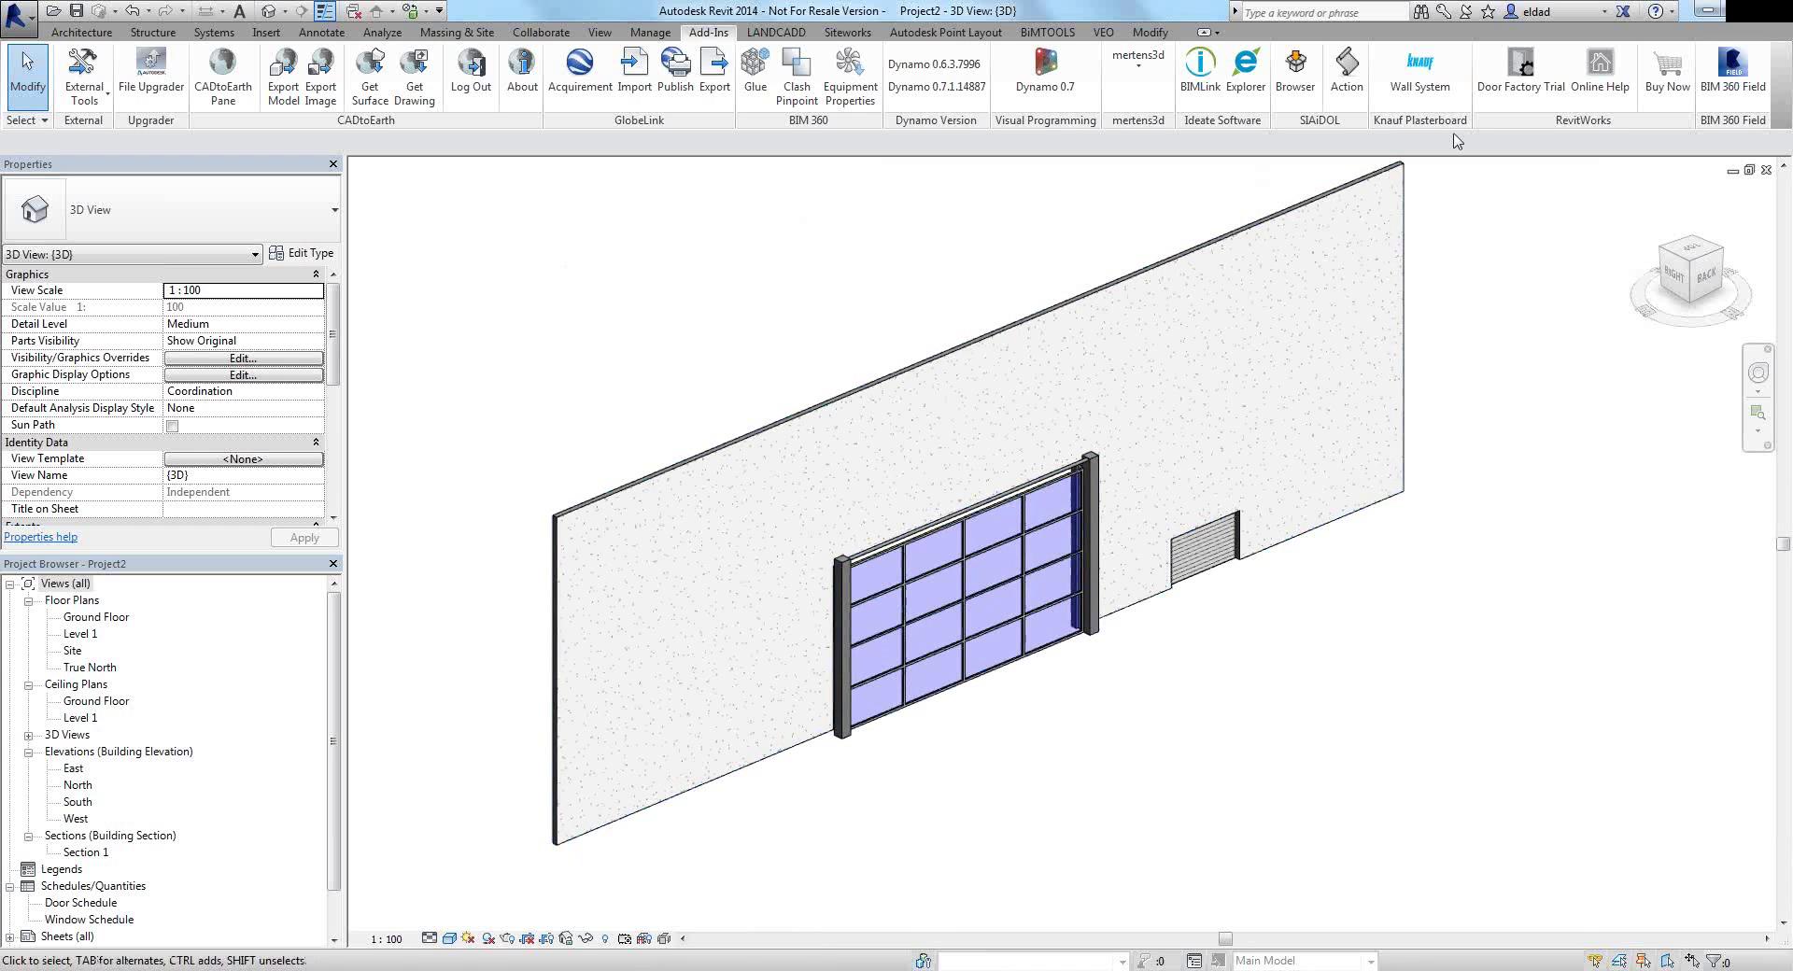
left_click_drag(1460, 243, 1453, 269)
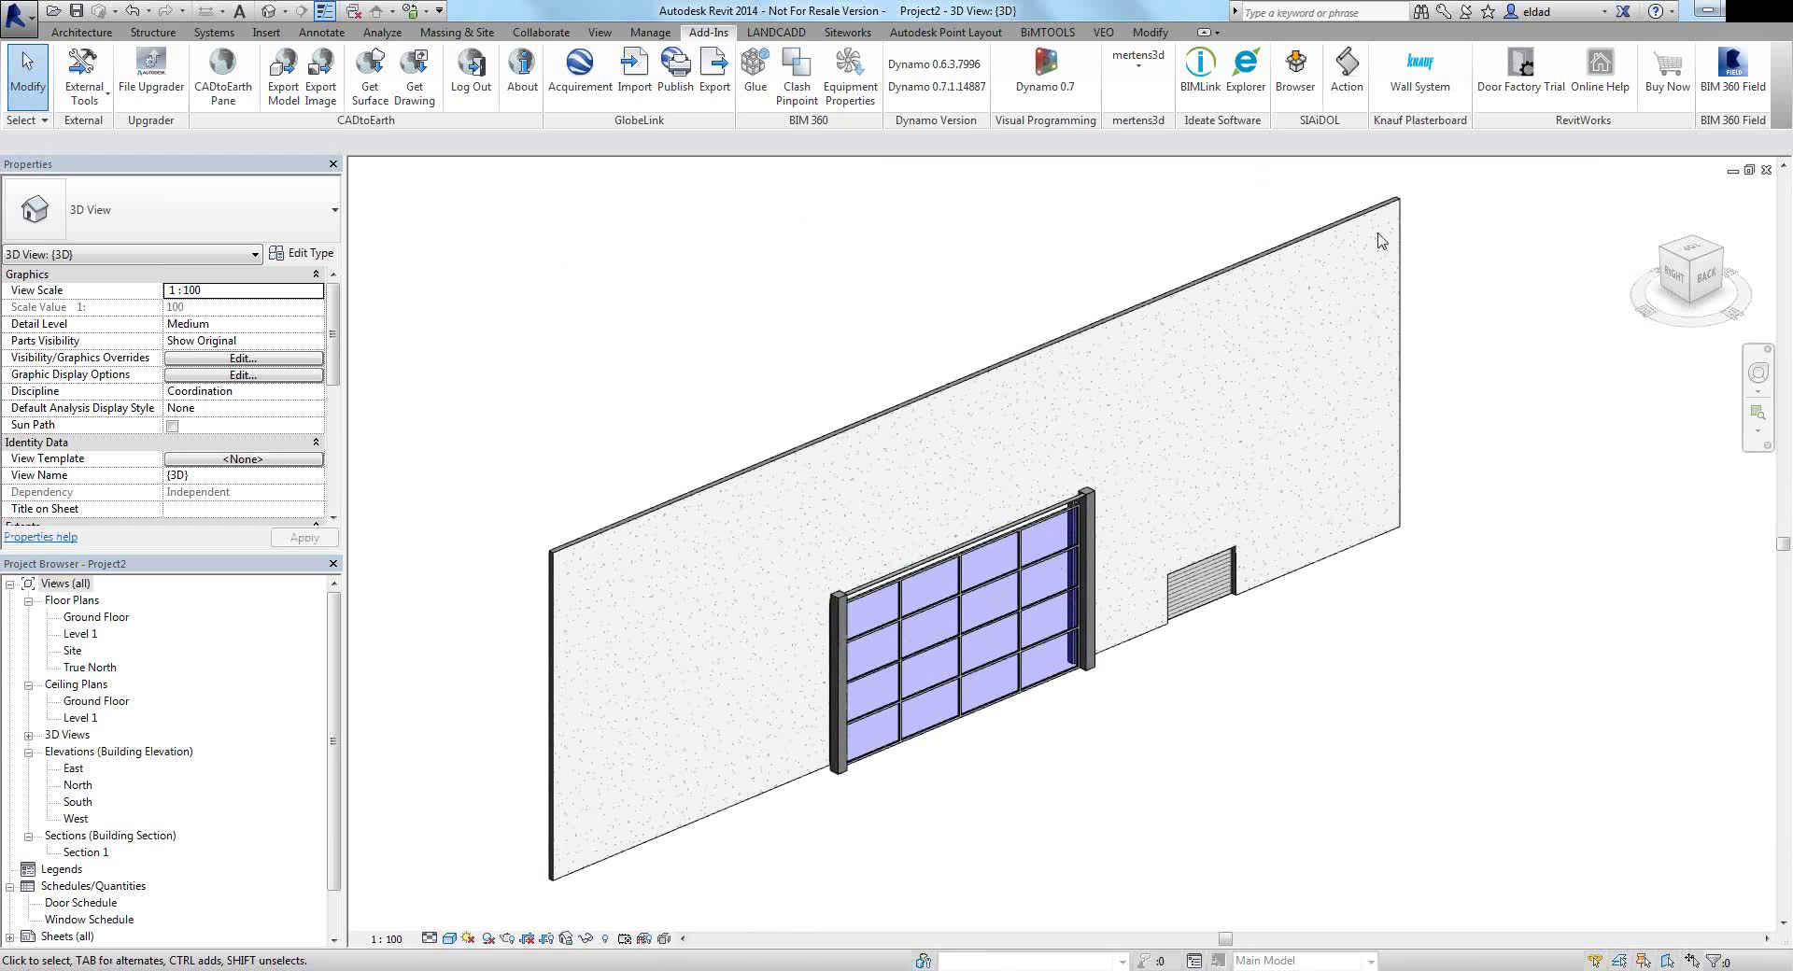
left_click(1382, 331)
left_click(1360, 368)
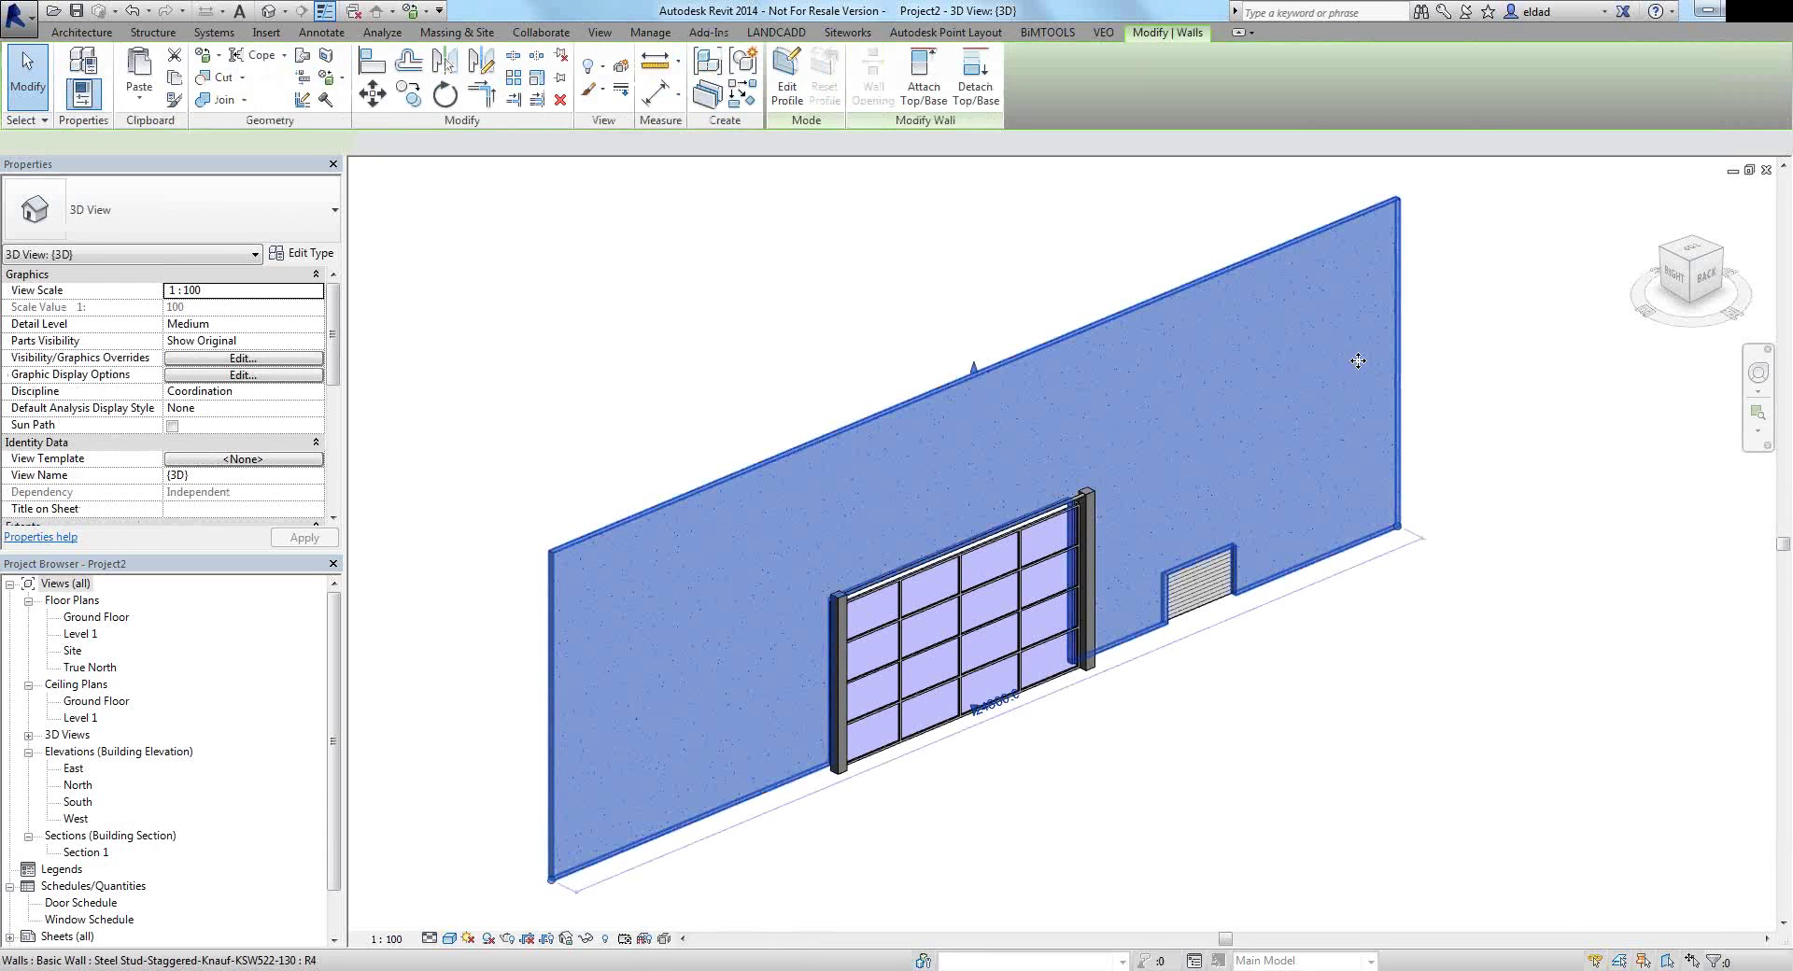
left_click(1460, 367)
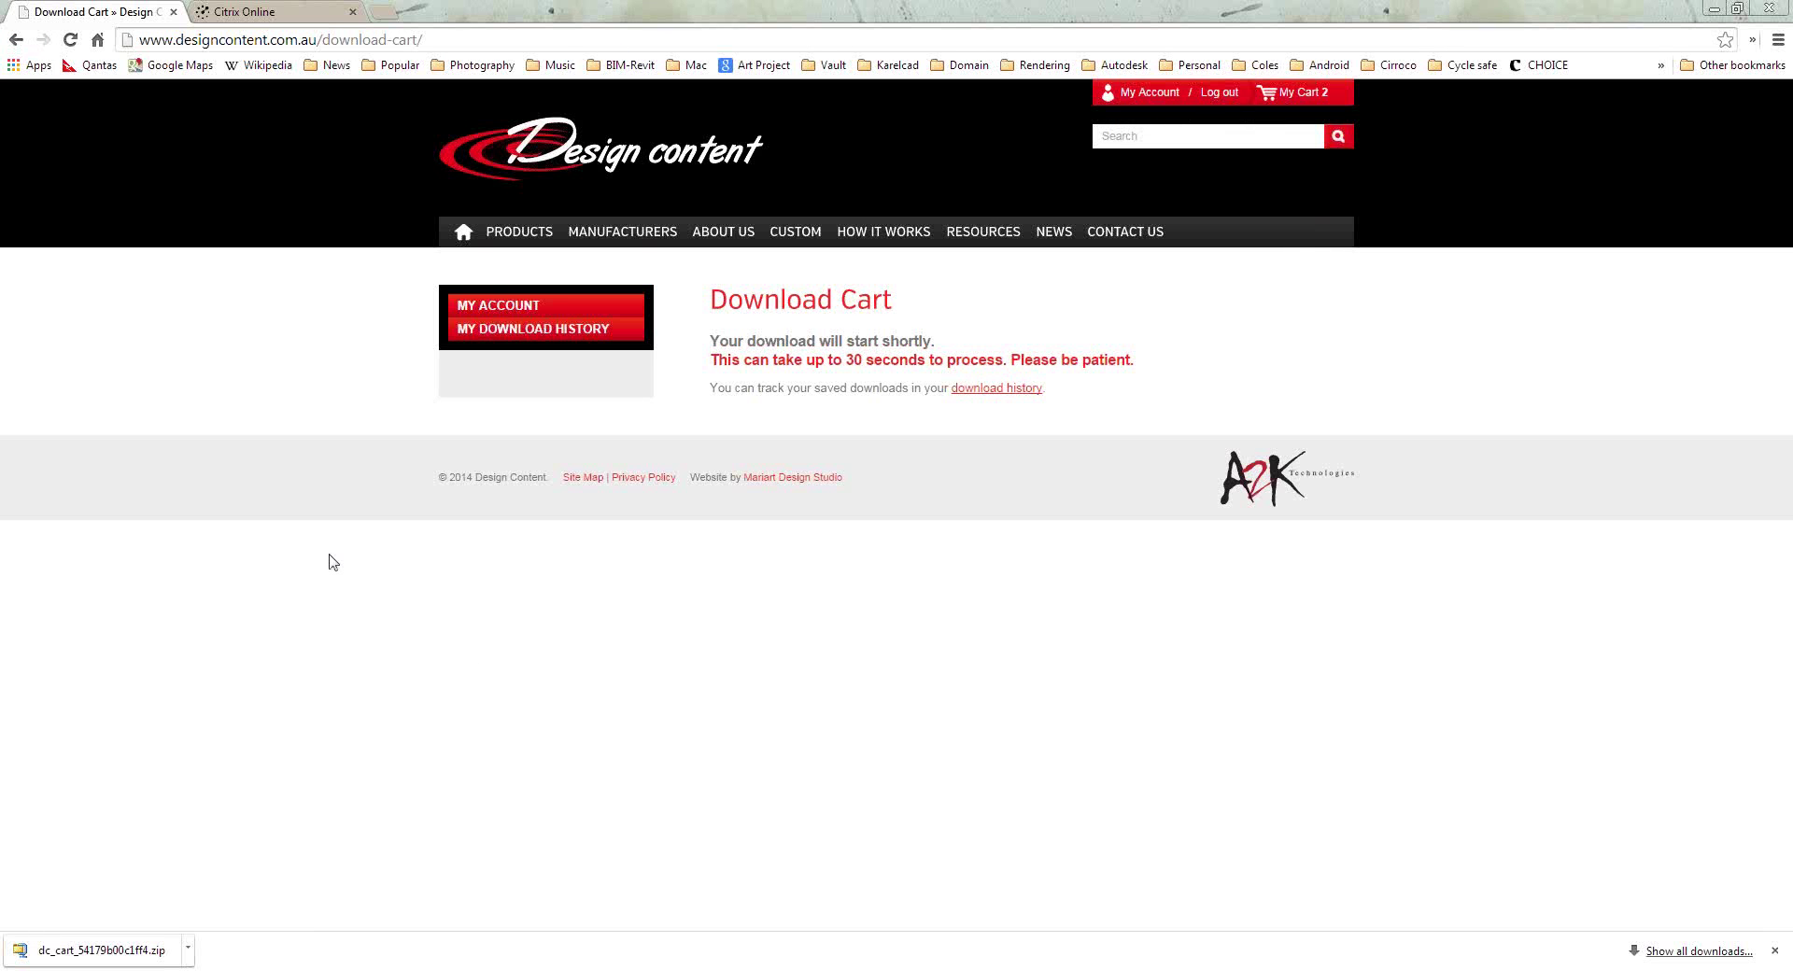
Go back to the Design Content home page and open Manufacturers from the Products menu.
left_click(463, 233)
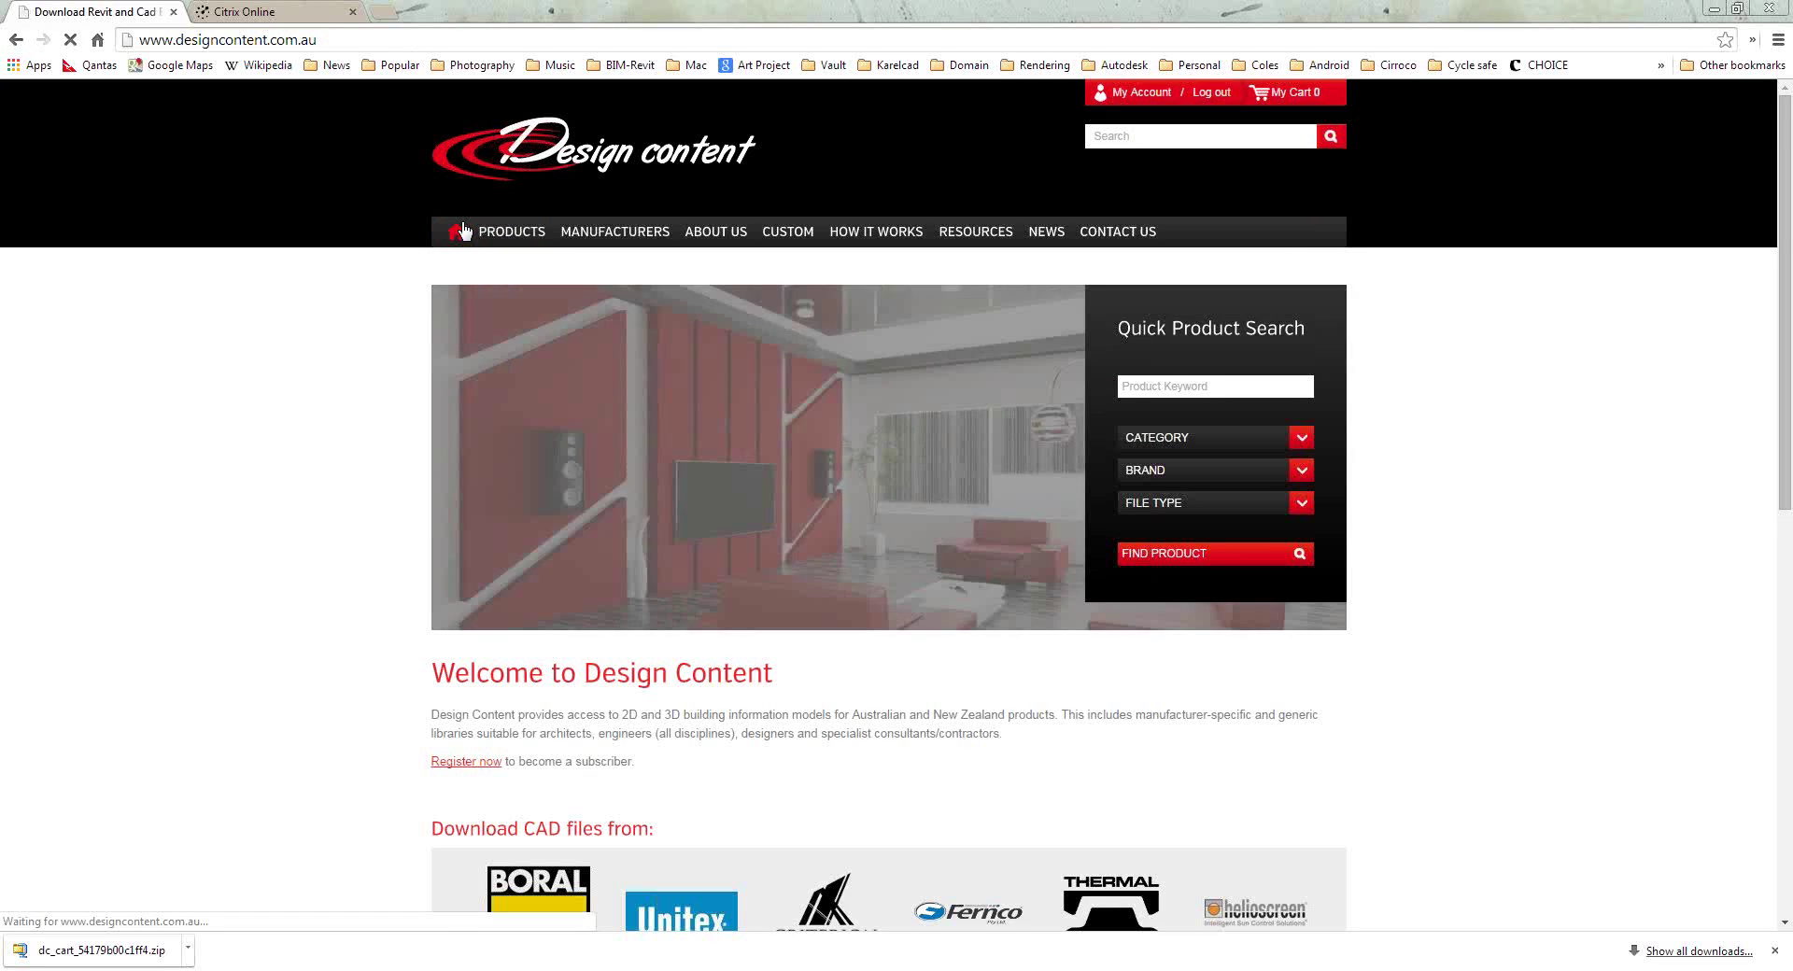
mouse_move(481, 233)
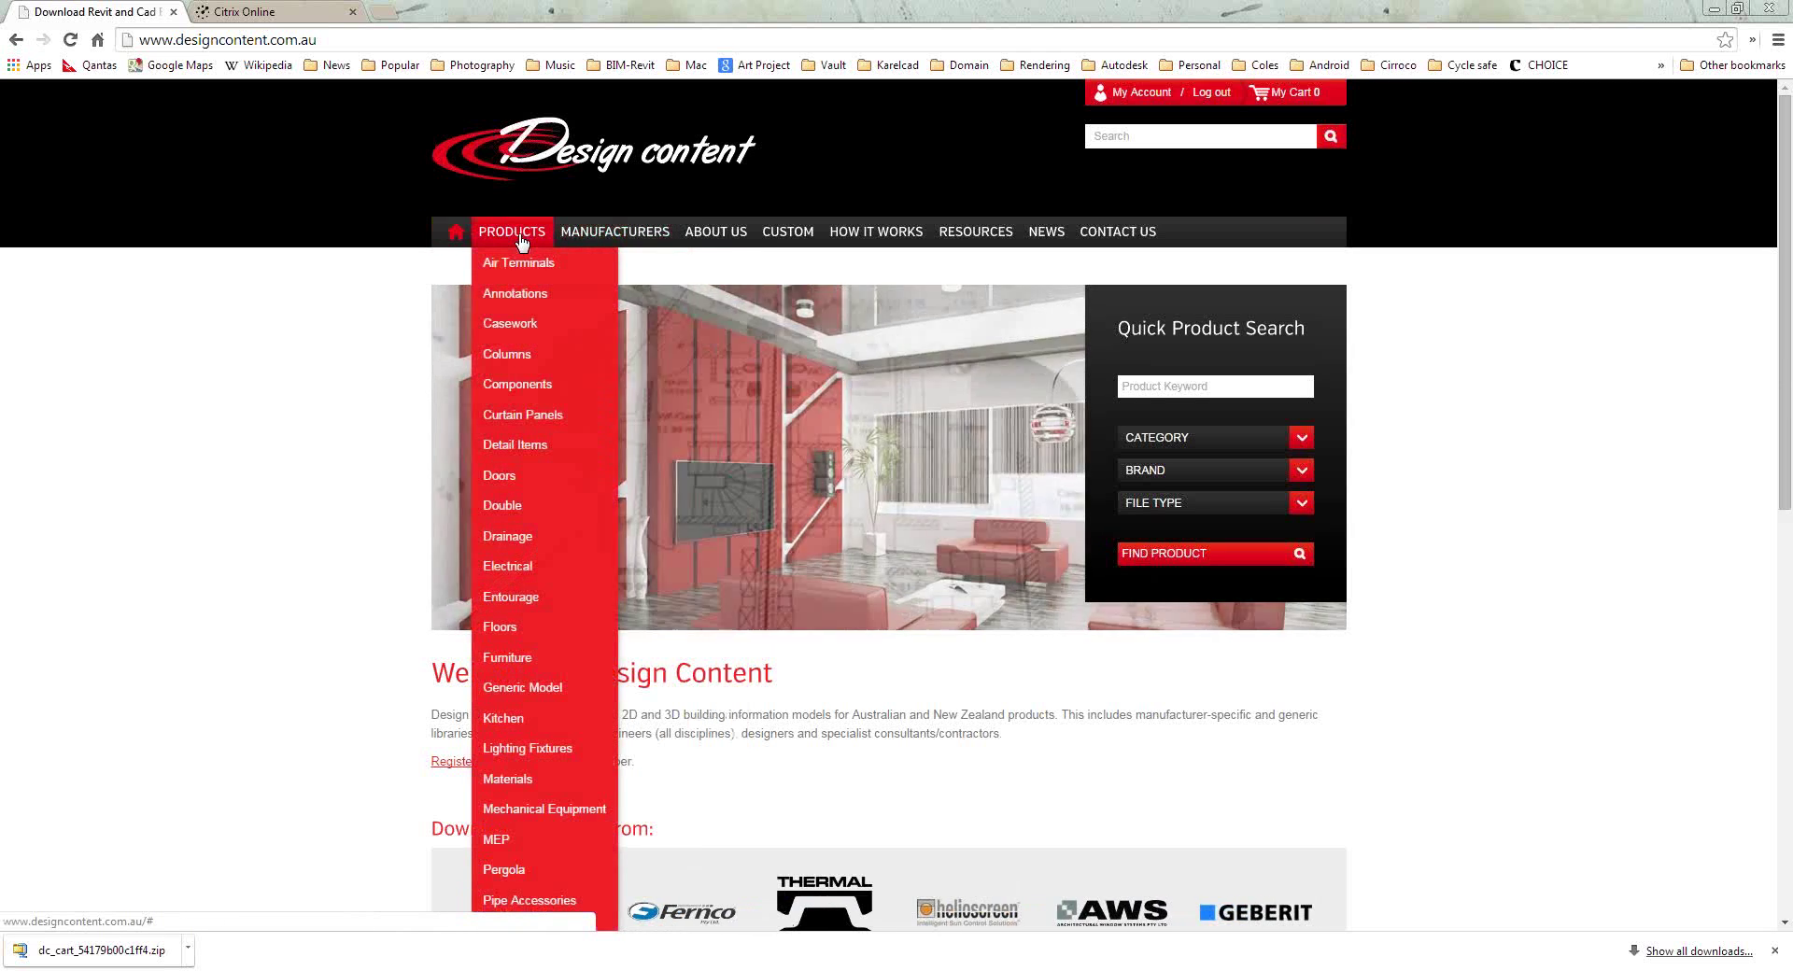
mouse_move(643, 238)
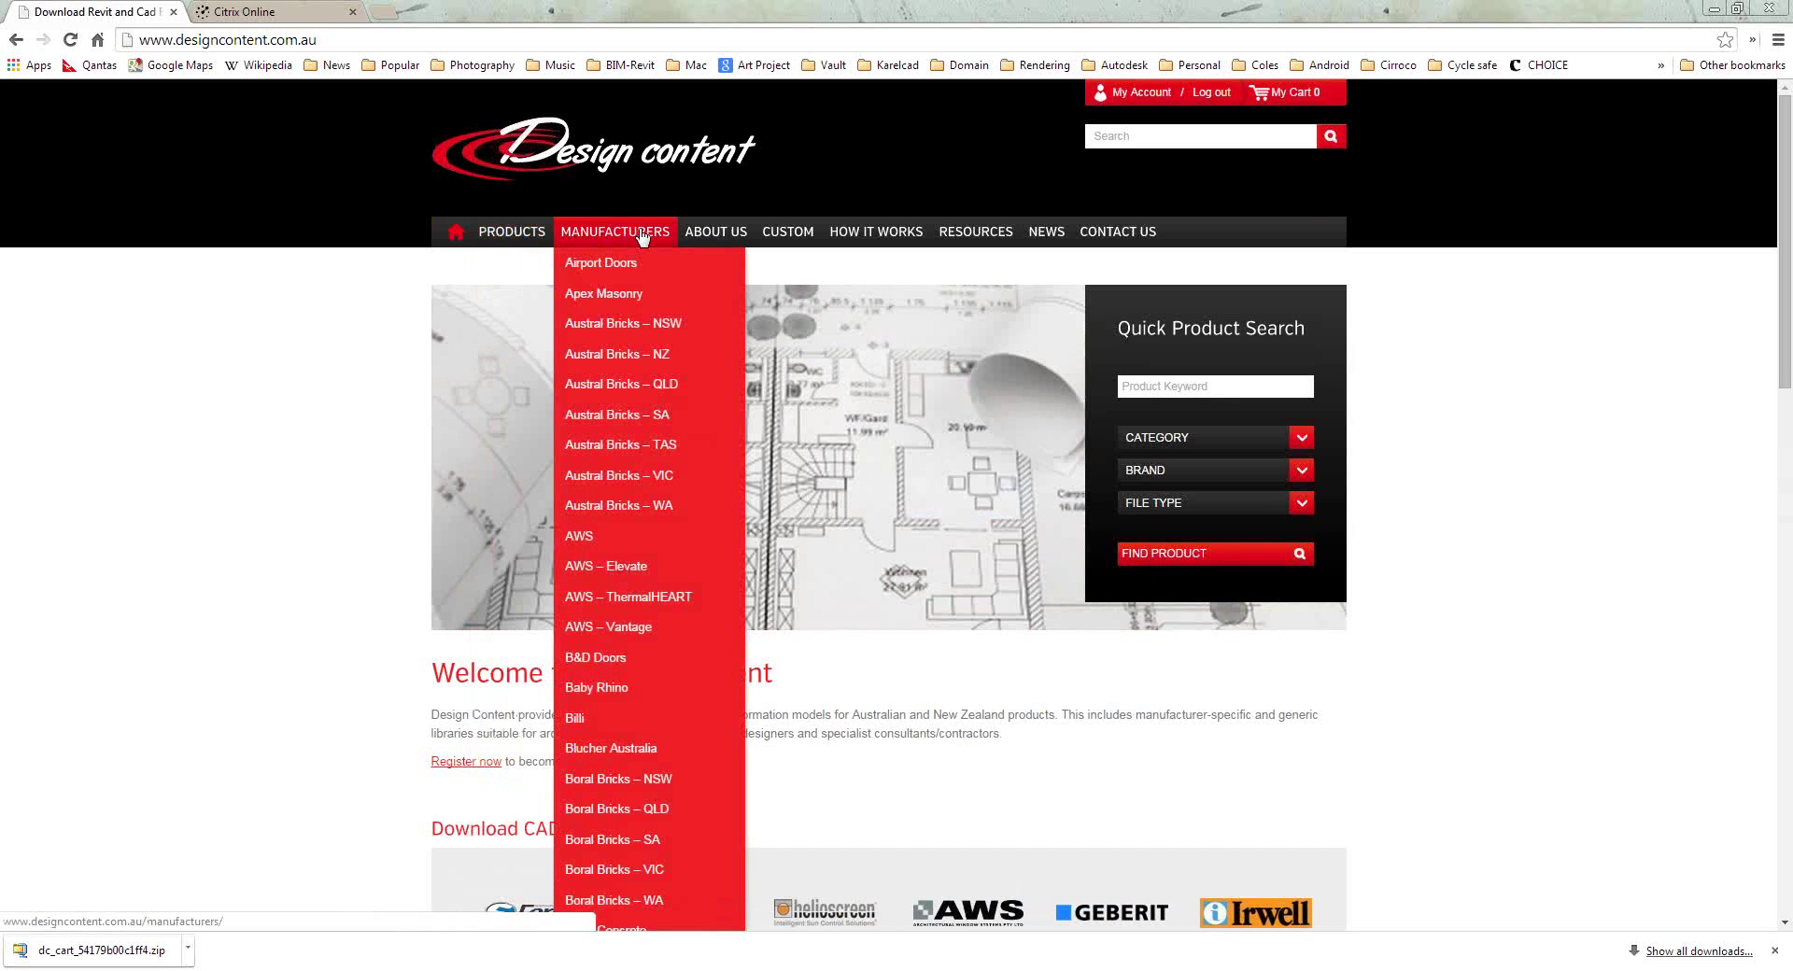
left_click(642, 238)
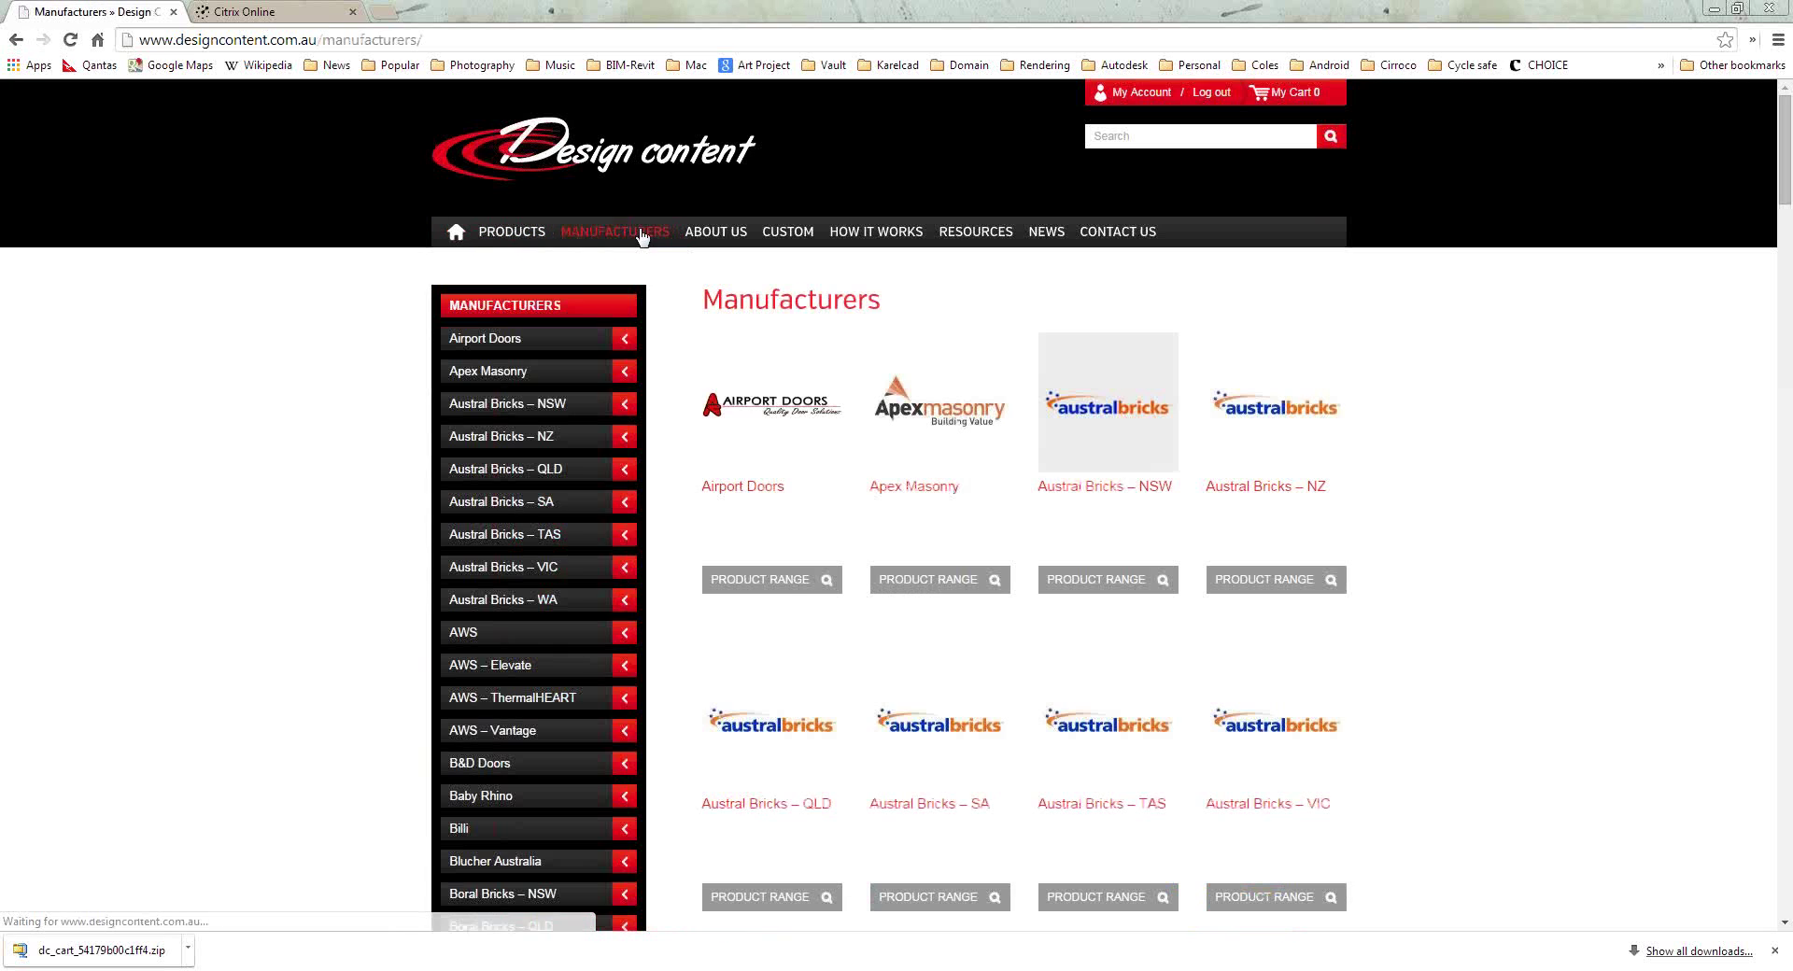
Scroll the manufacturers list past the GWA brands and open the GWA – Caroma product range.
scroll(1421, 403, "down", 10)
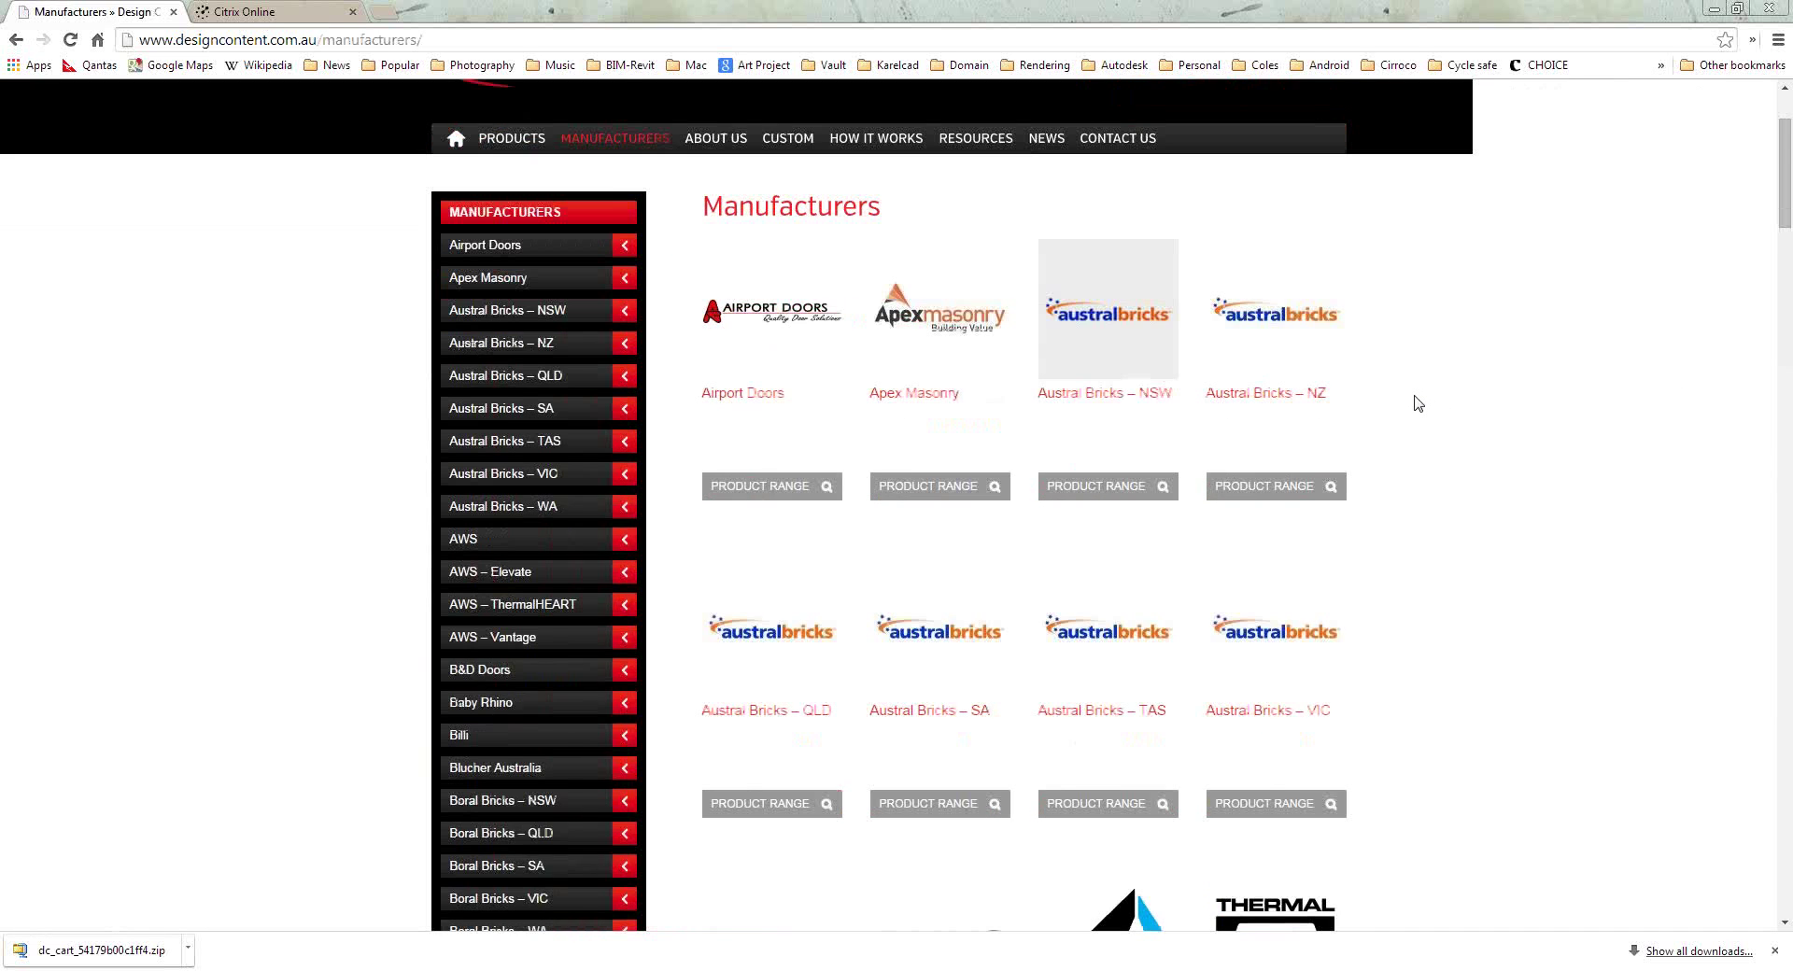
scroll(1417, 402, "down", 1)
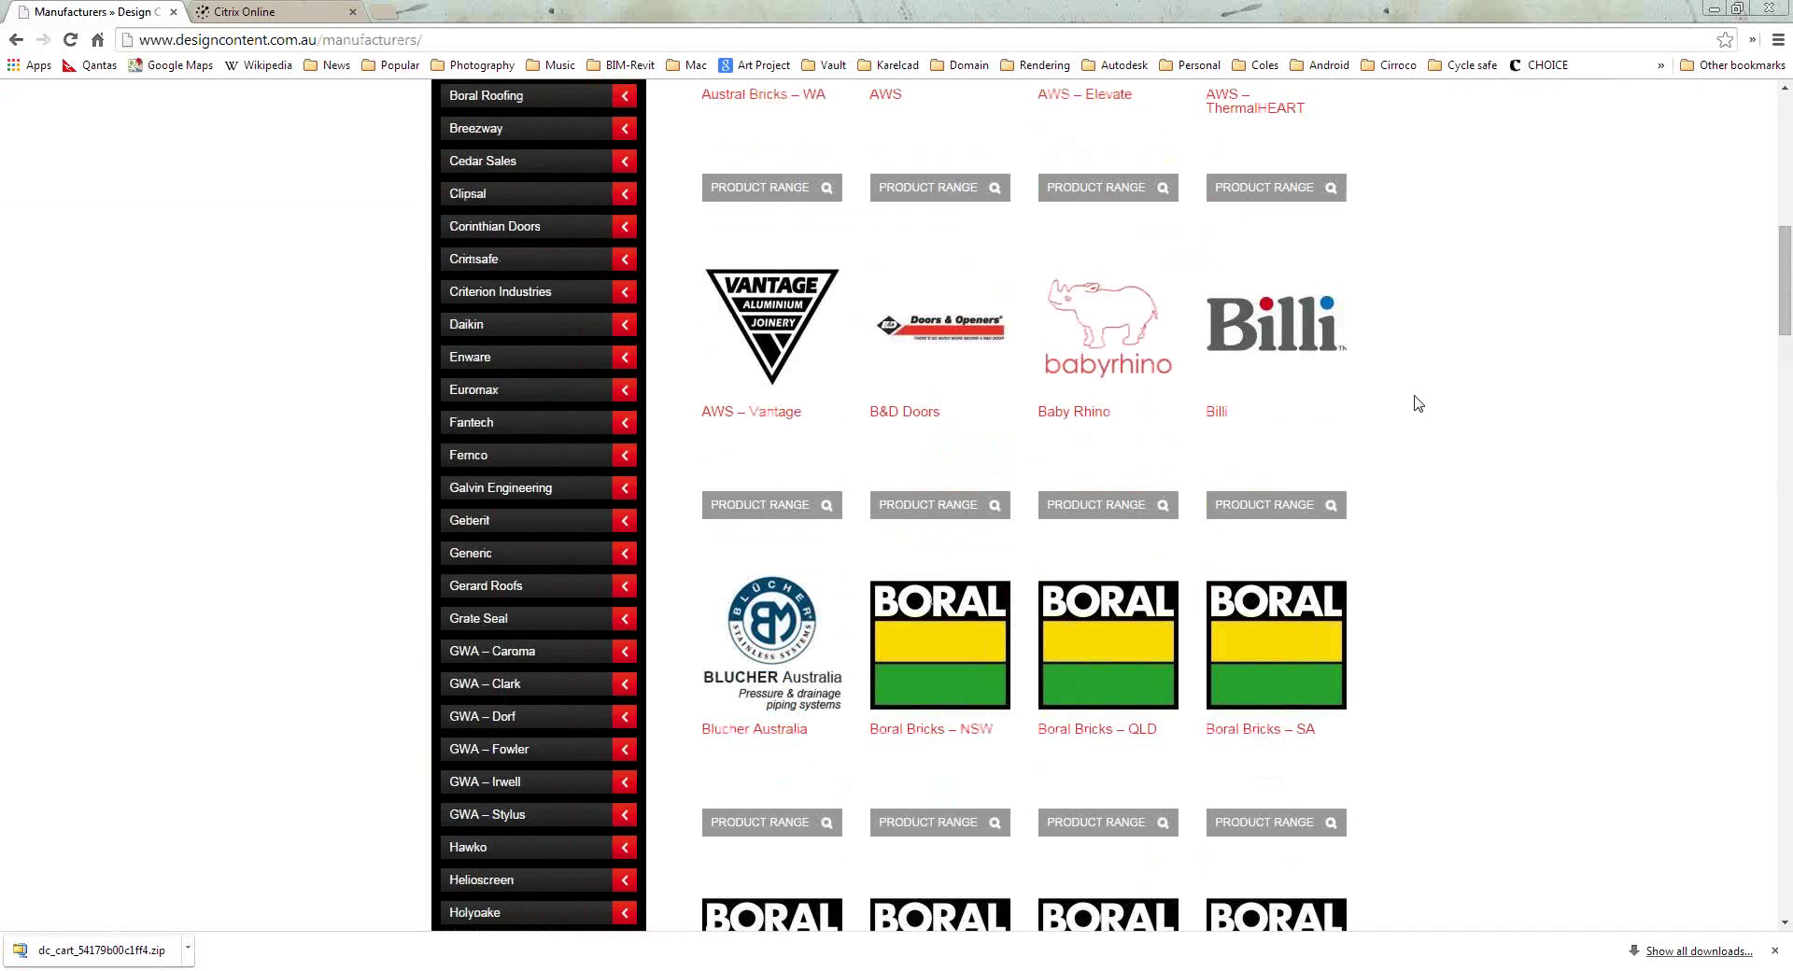
scroll(1417, 402, "down", 17)
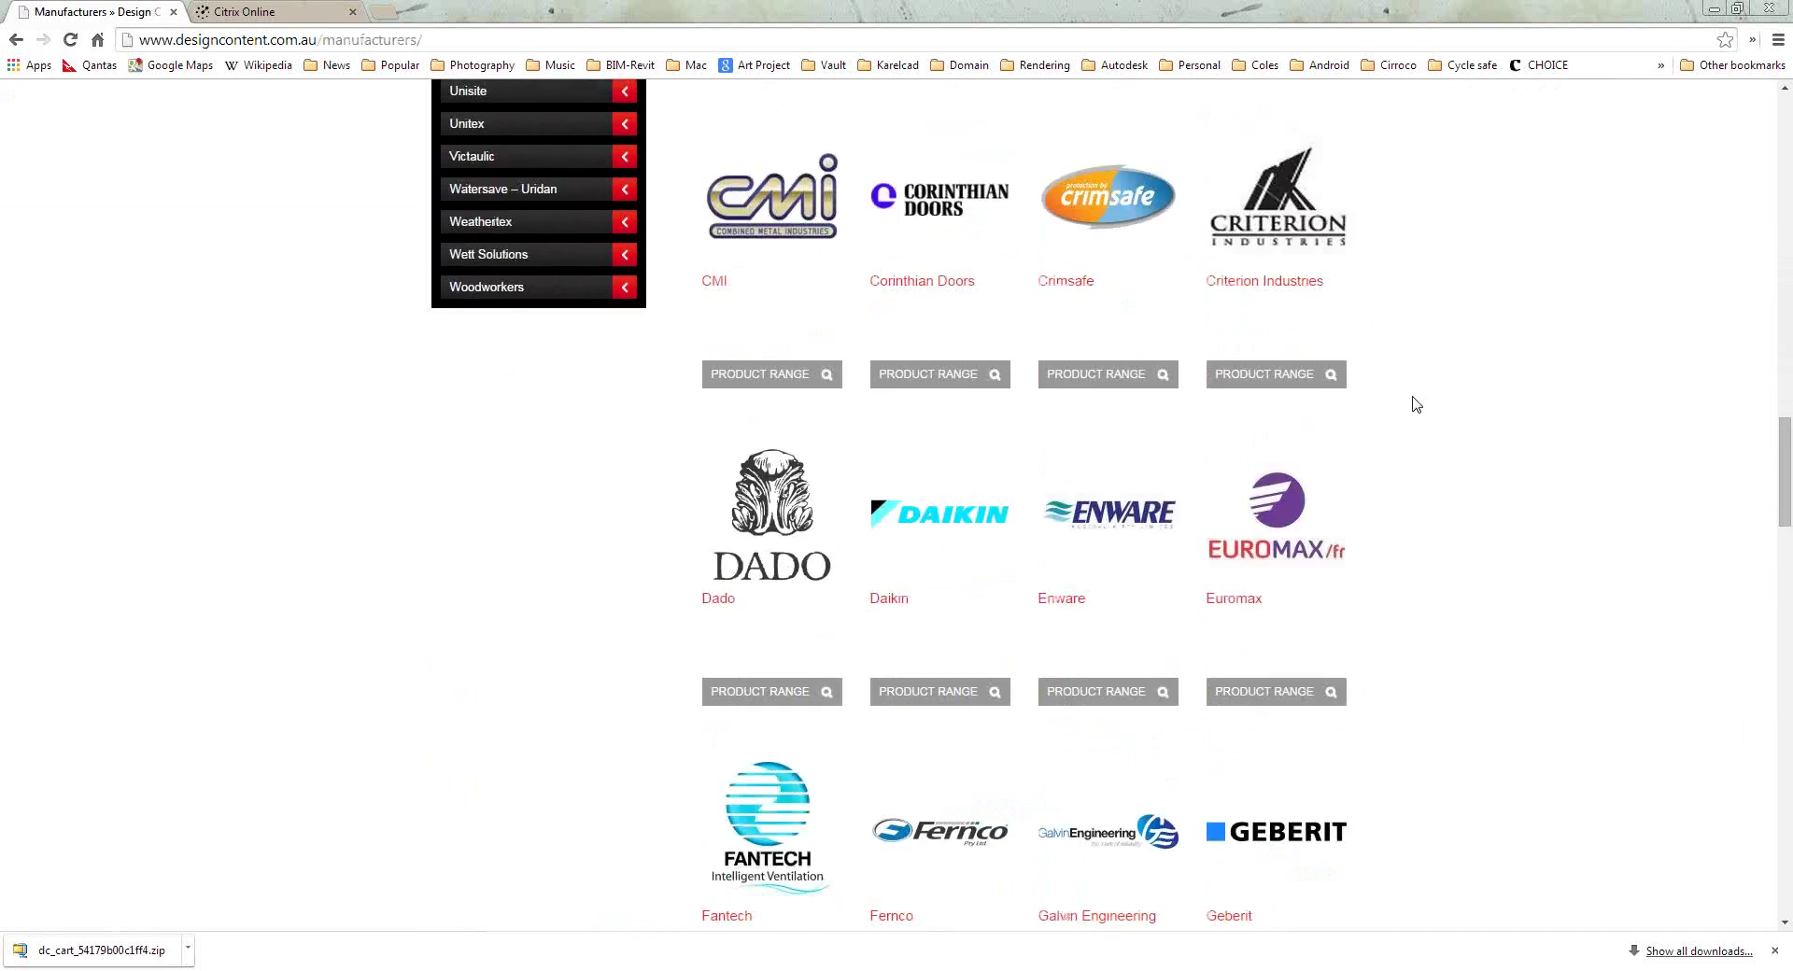
scroll(1411, 401, "down", 4)
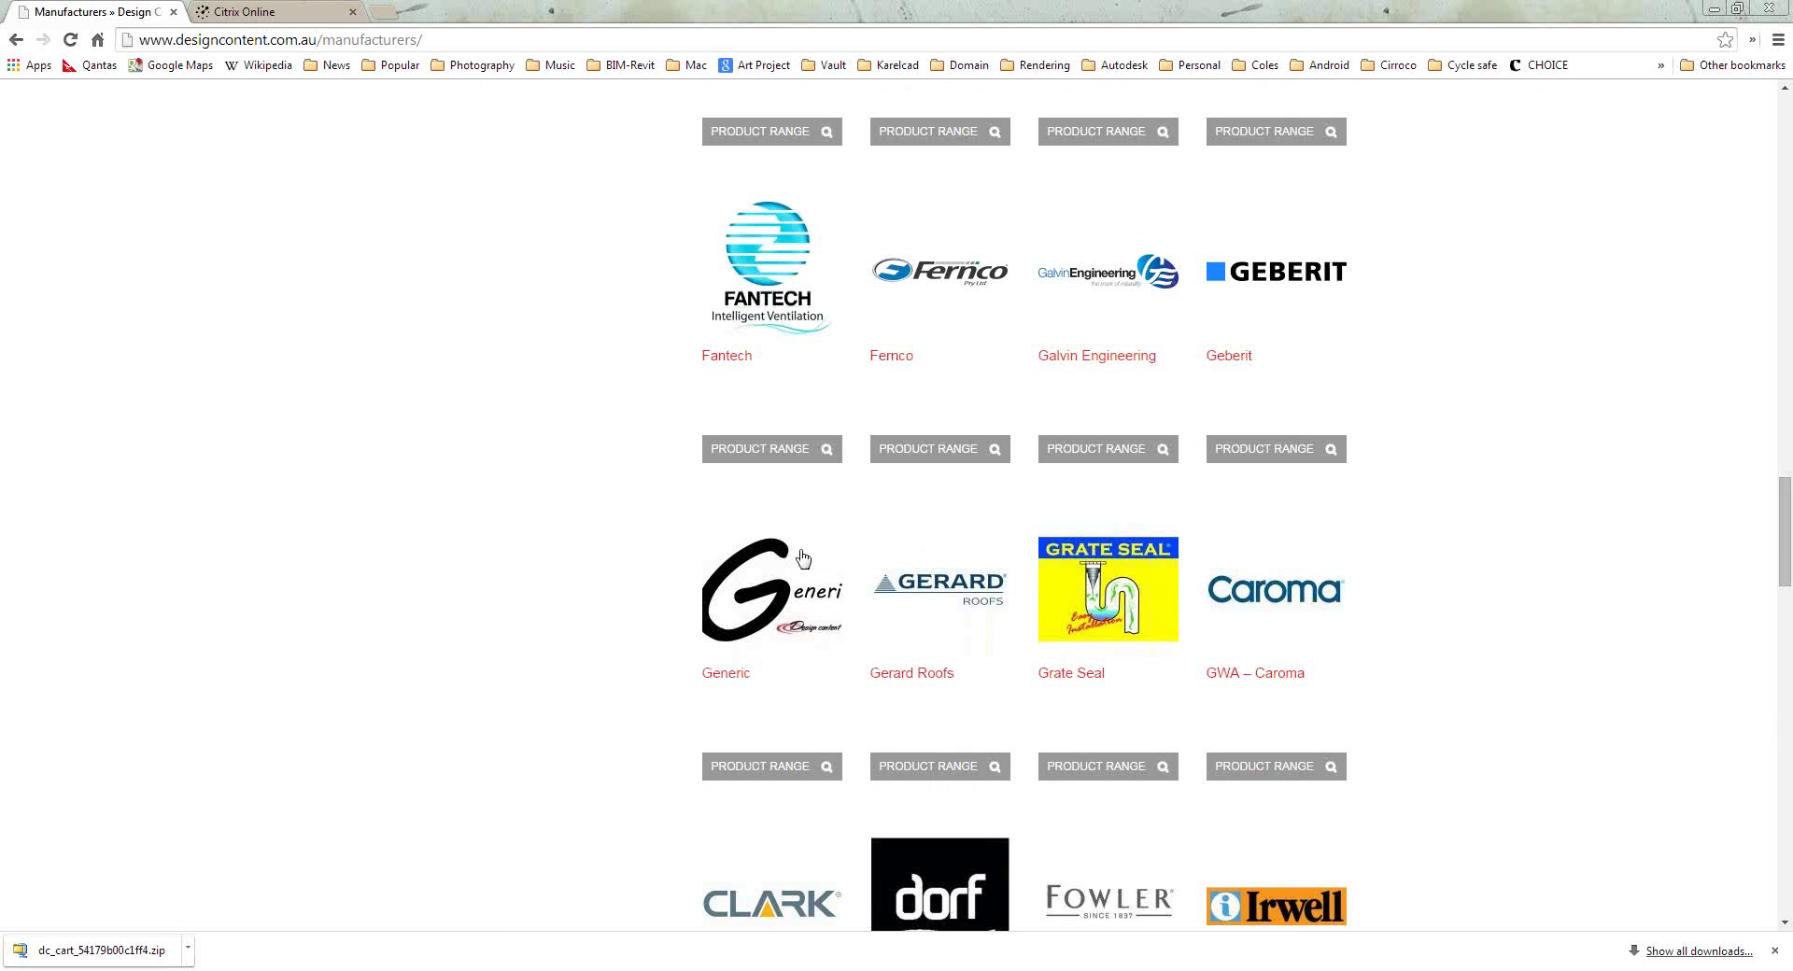
scroll(1365, 597, "down", 2)
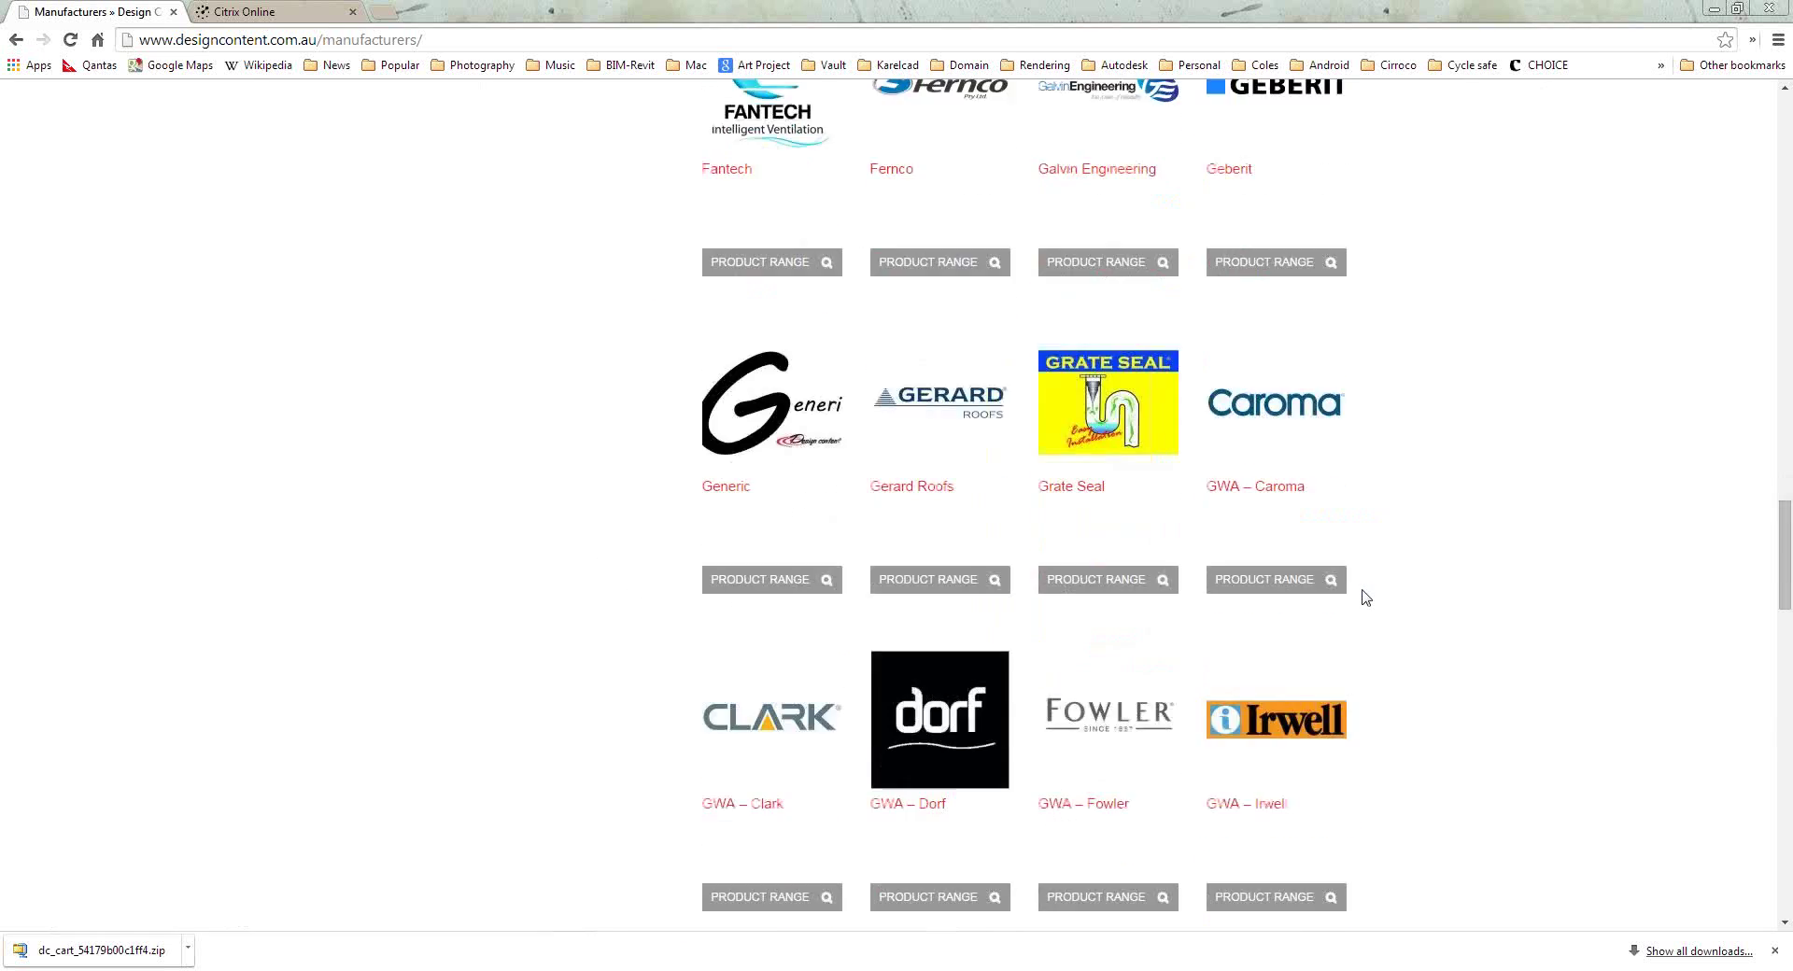
left_click(1256, 580)
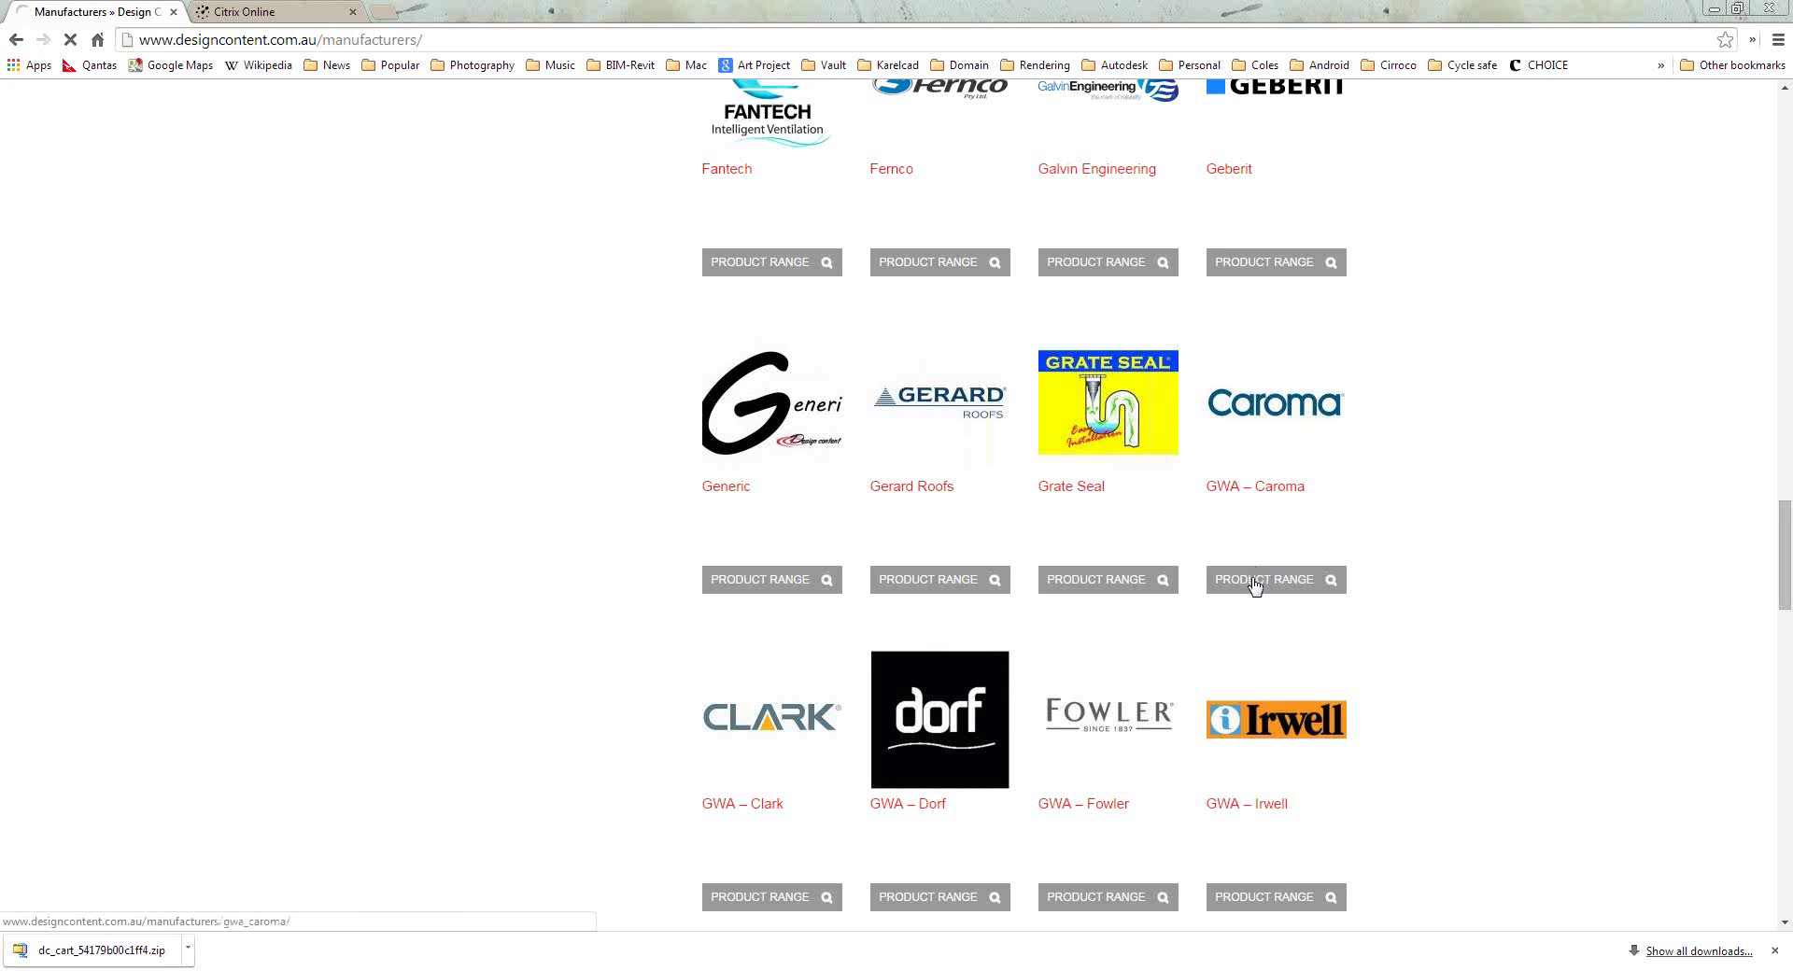
left_click(1250, 415)
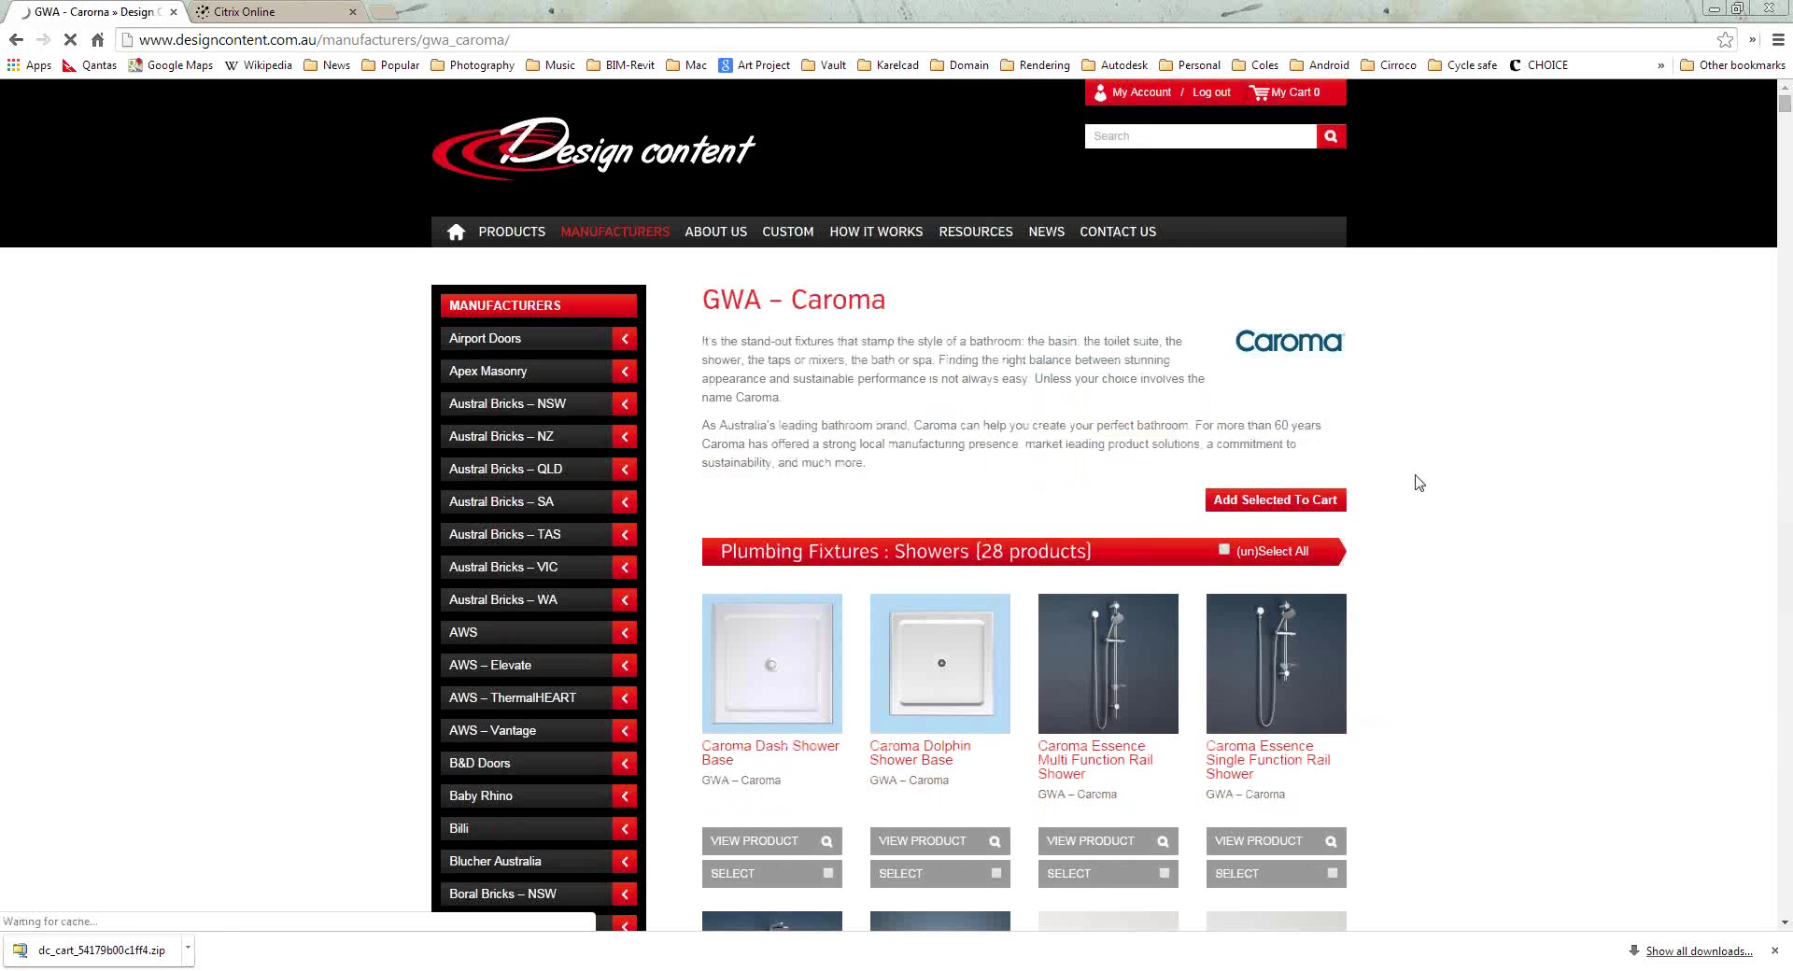
scroll(1418, 482, "down", 2)
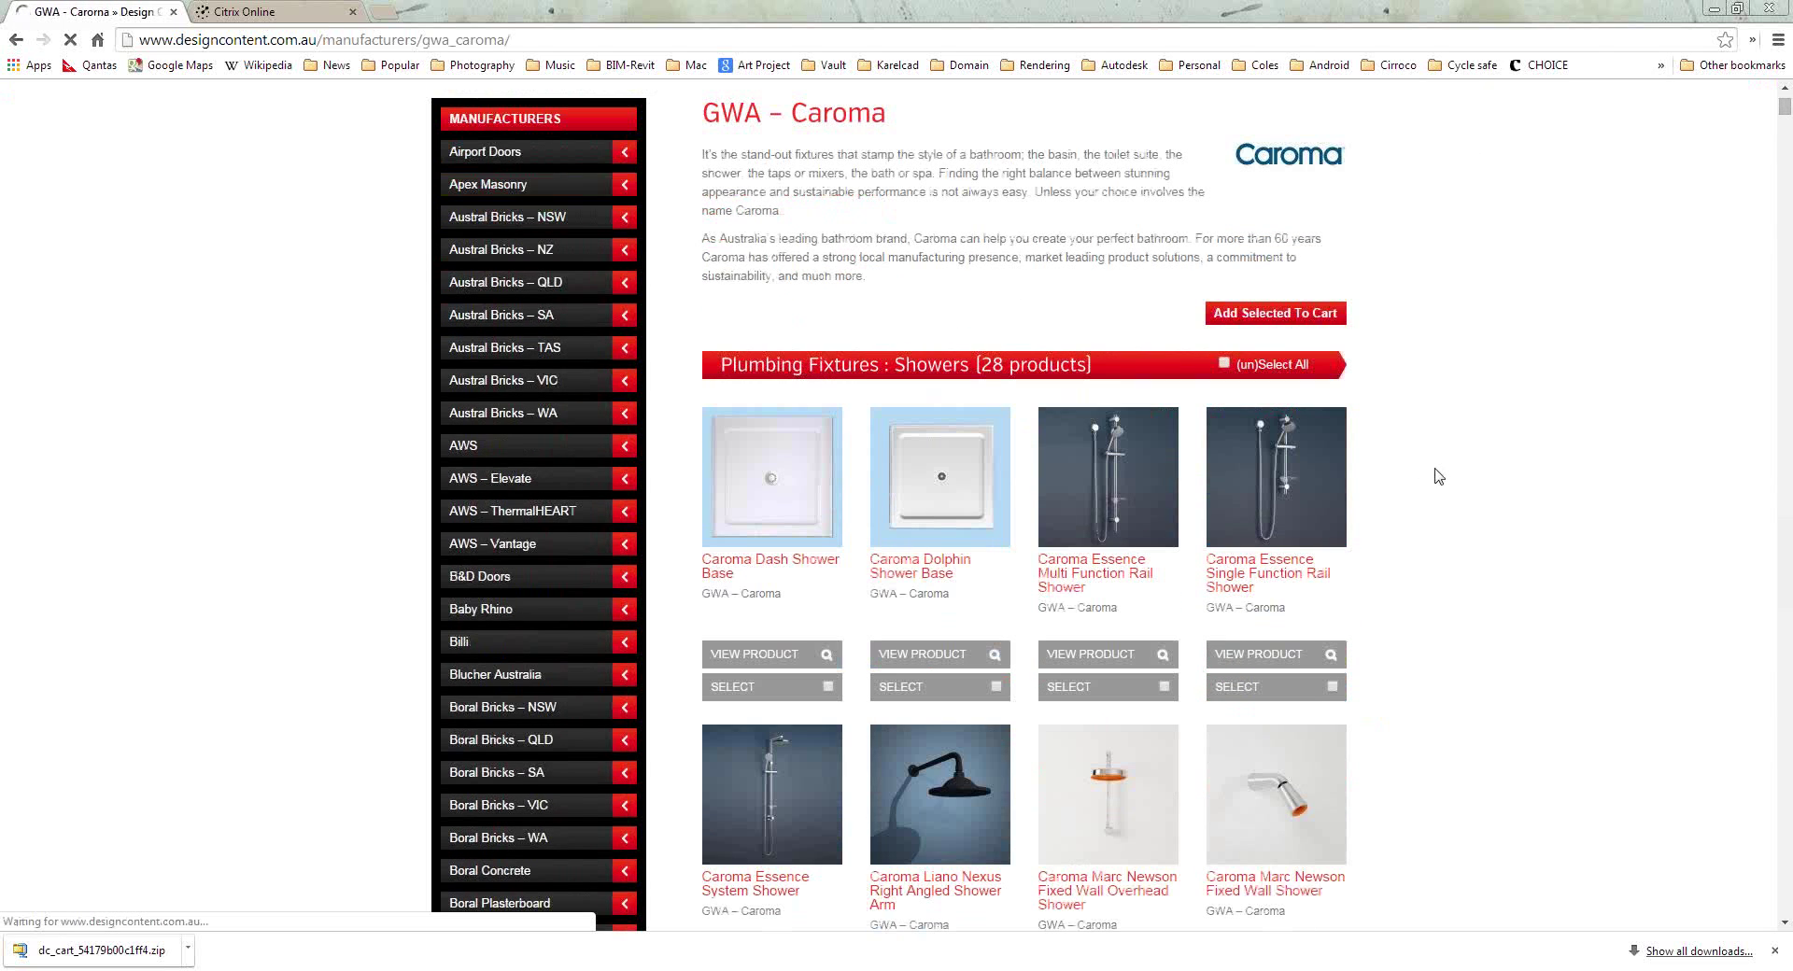
scroll(1437, 476, "down", 1)
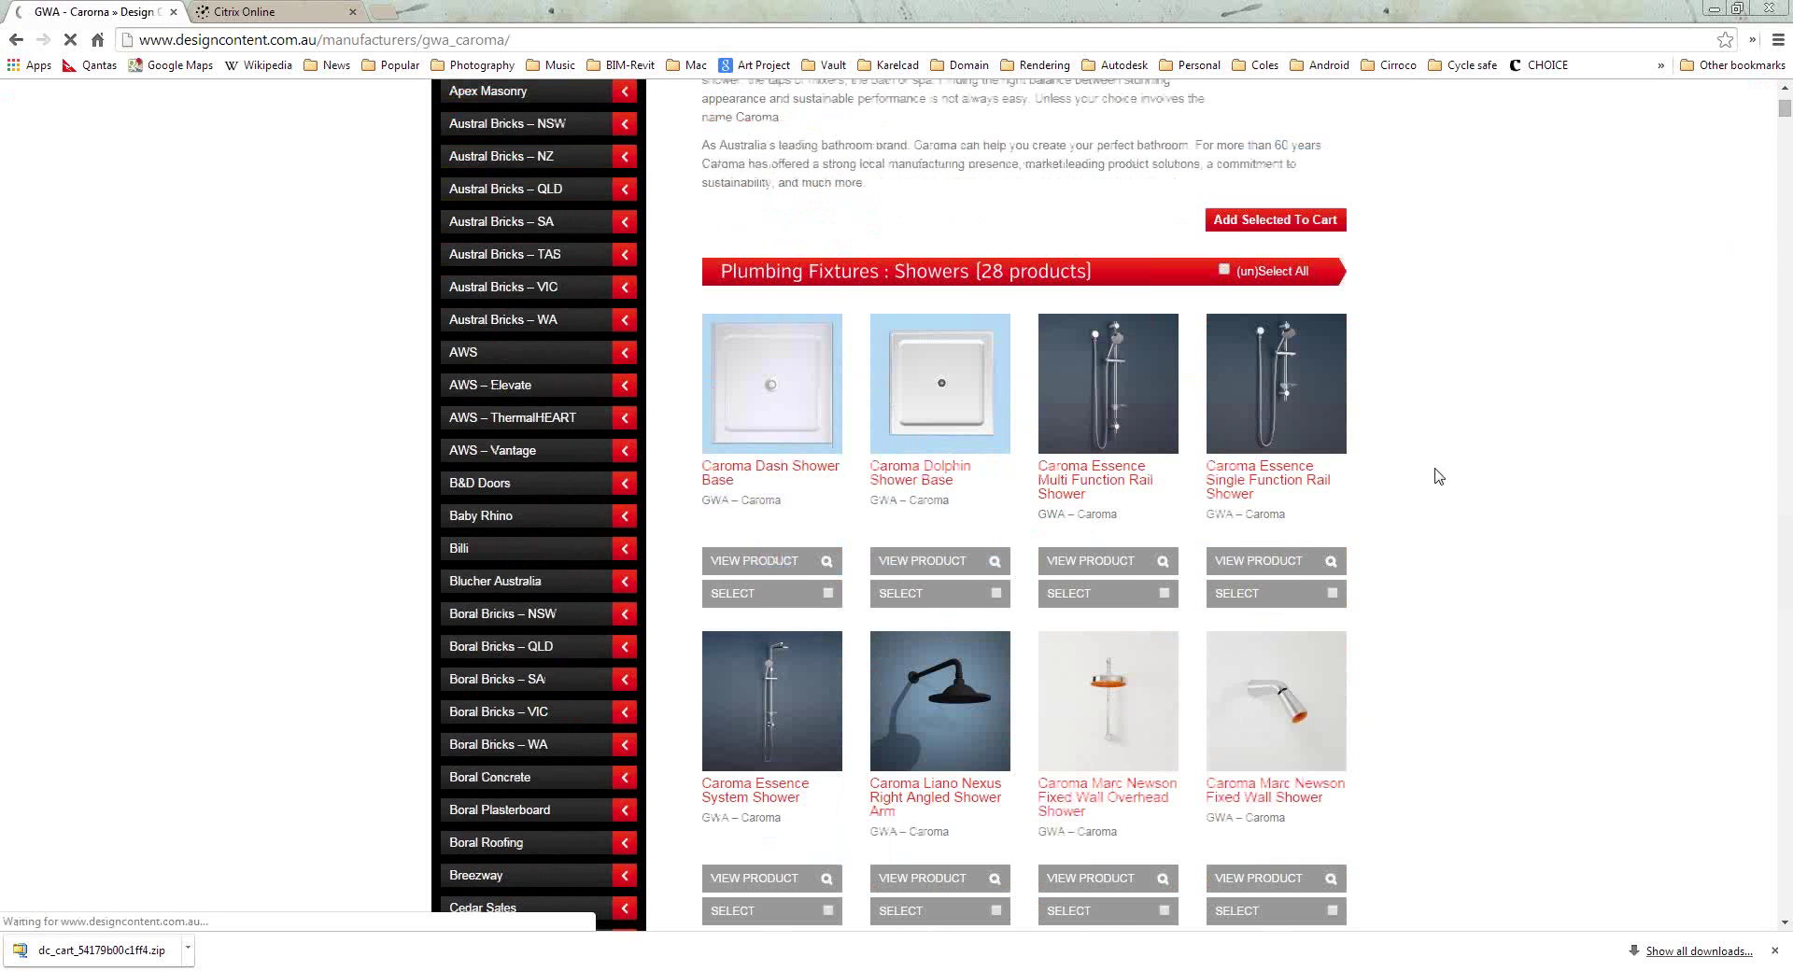
scroll(1438, 476, "down", 9)
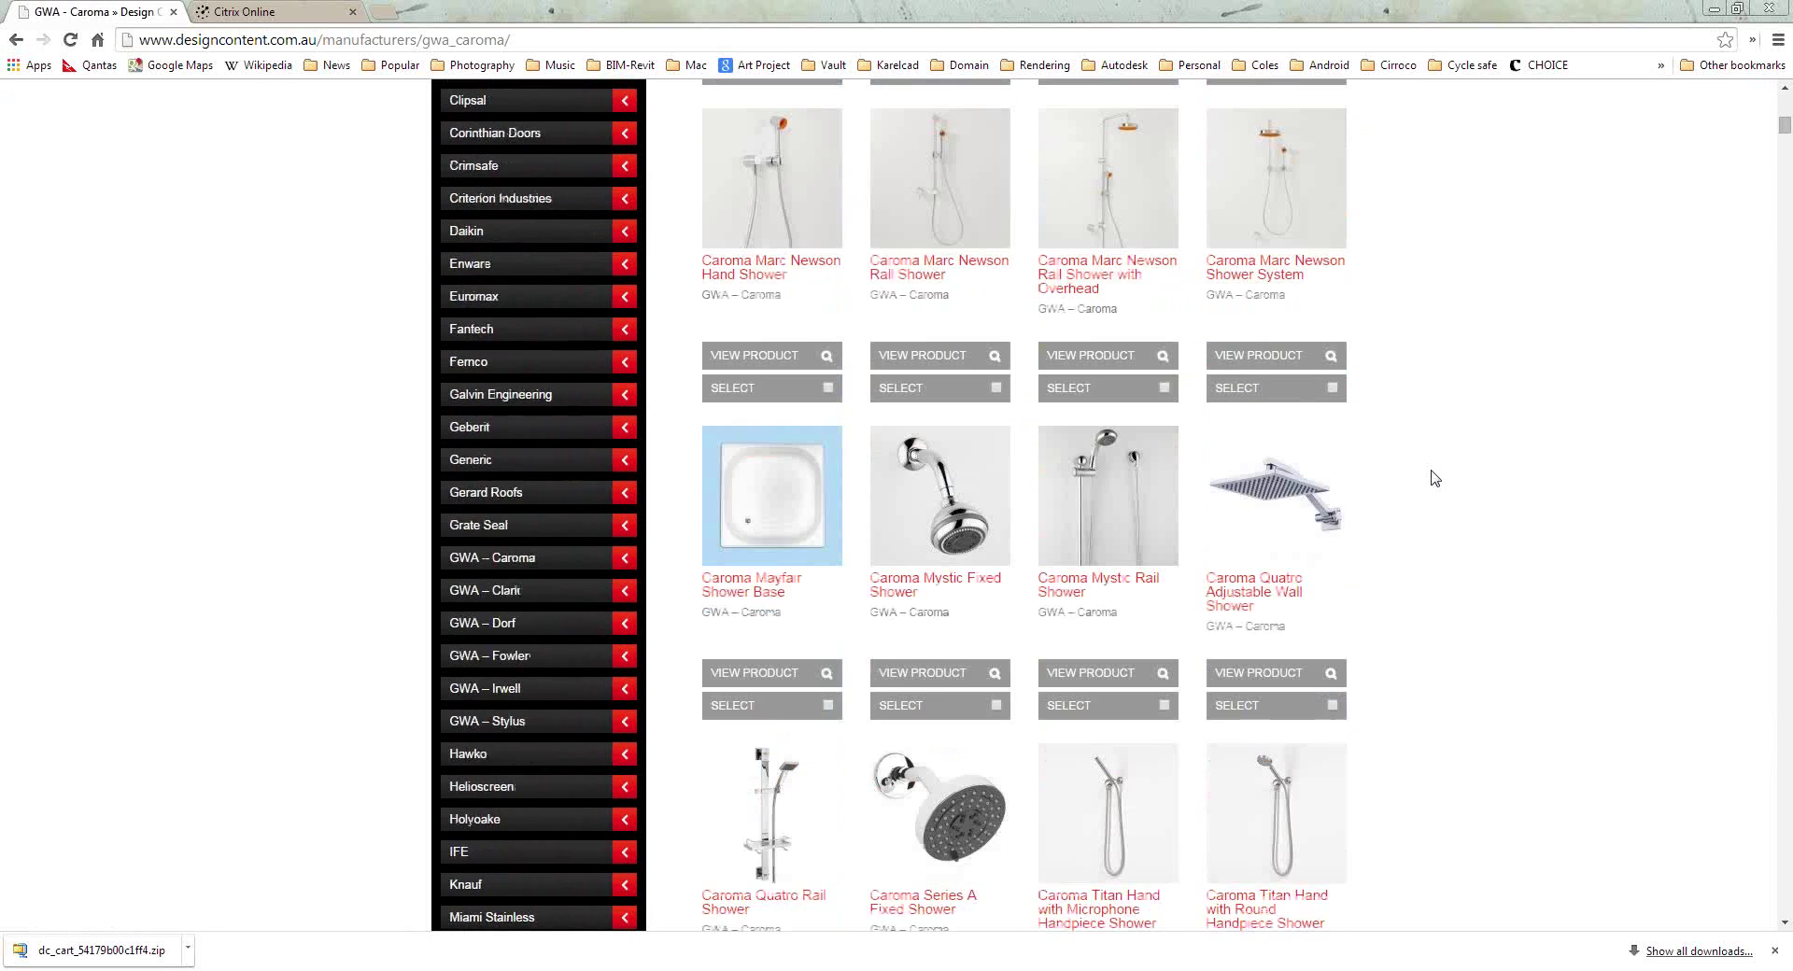
scroll(1434, 477, "down", 13)
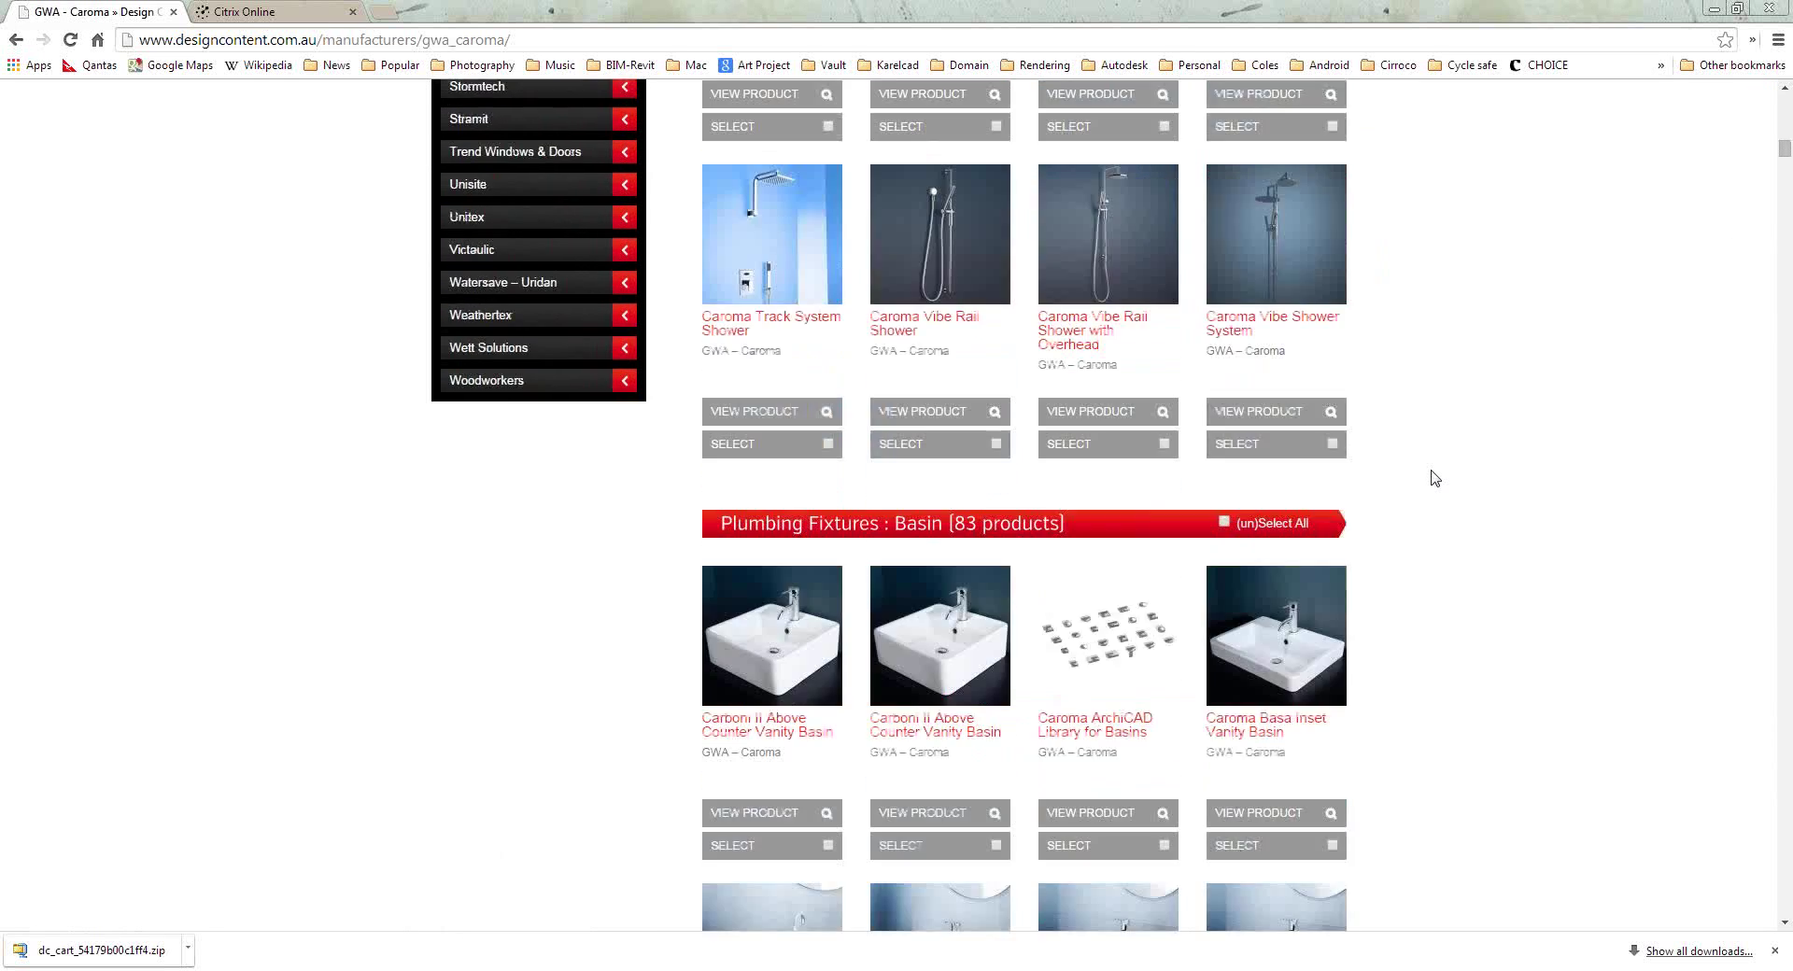
scroll(1434, 477, "down", 8)
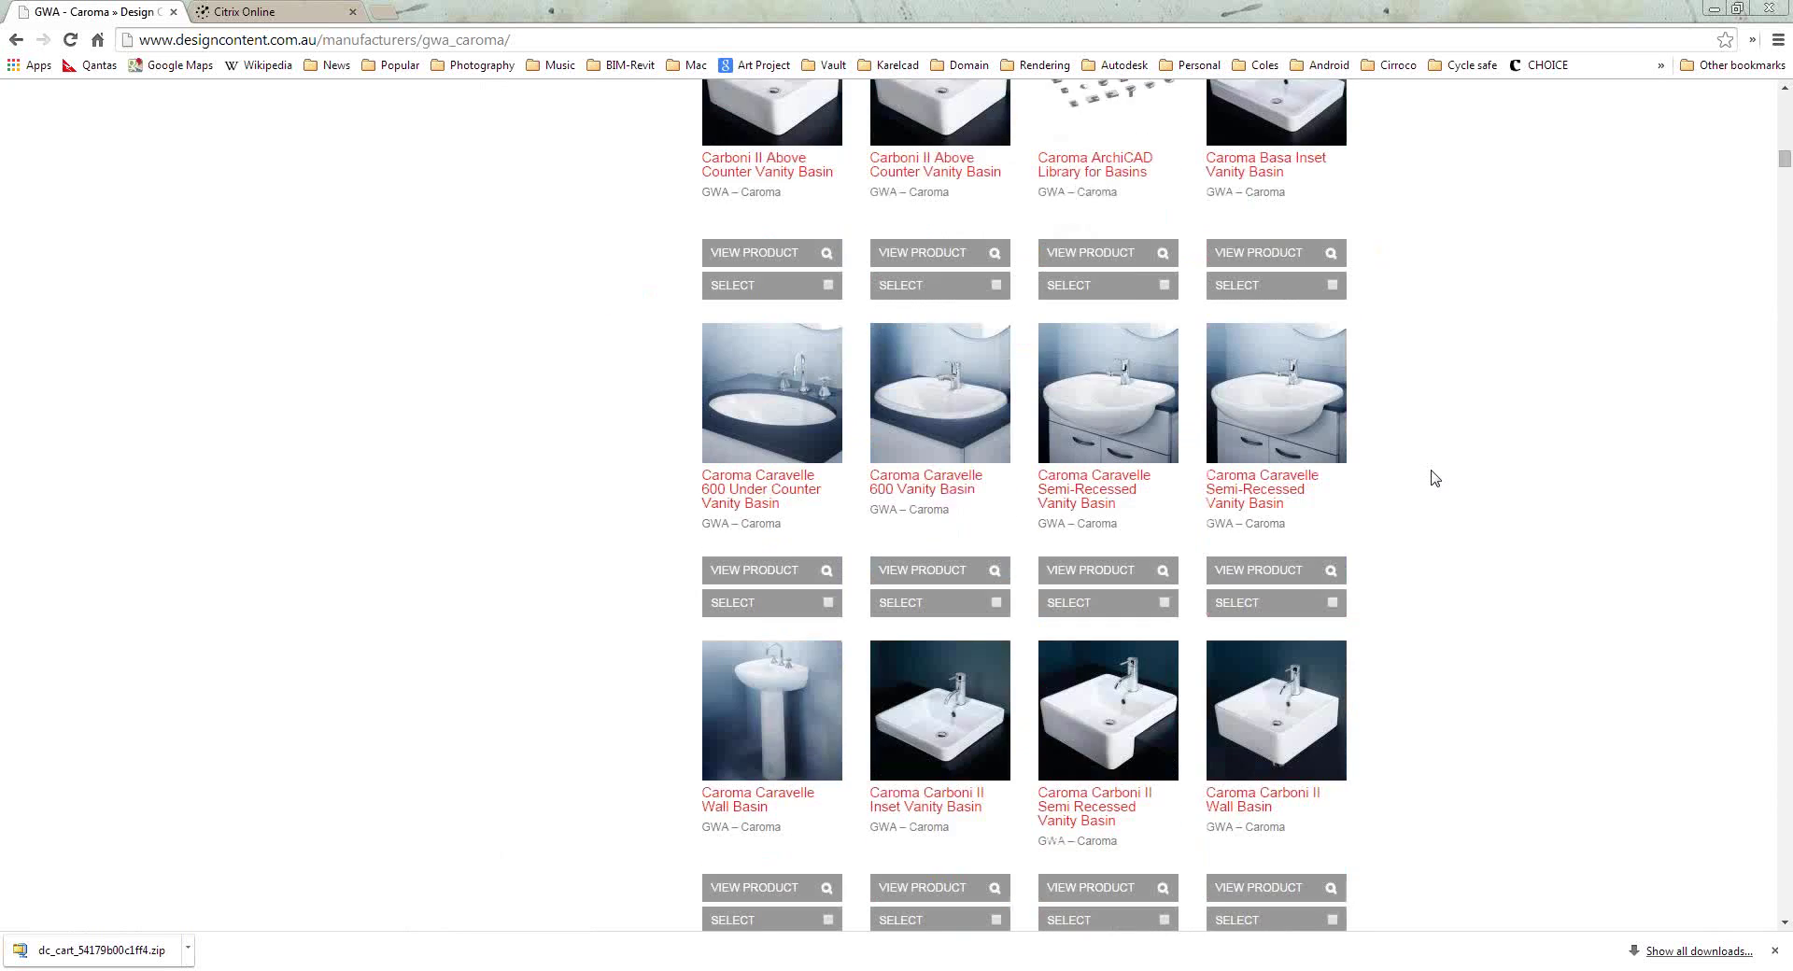
scroll(1434, 478, "down", 1)
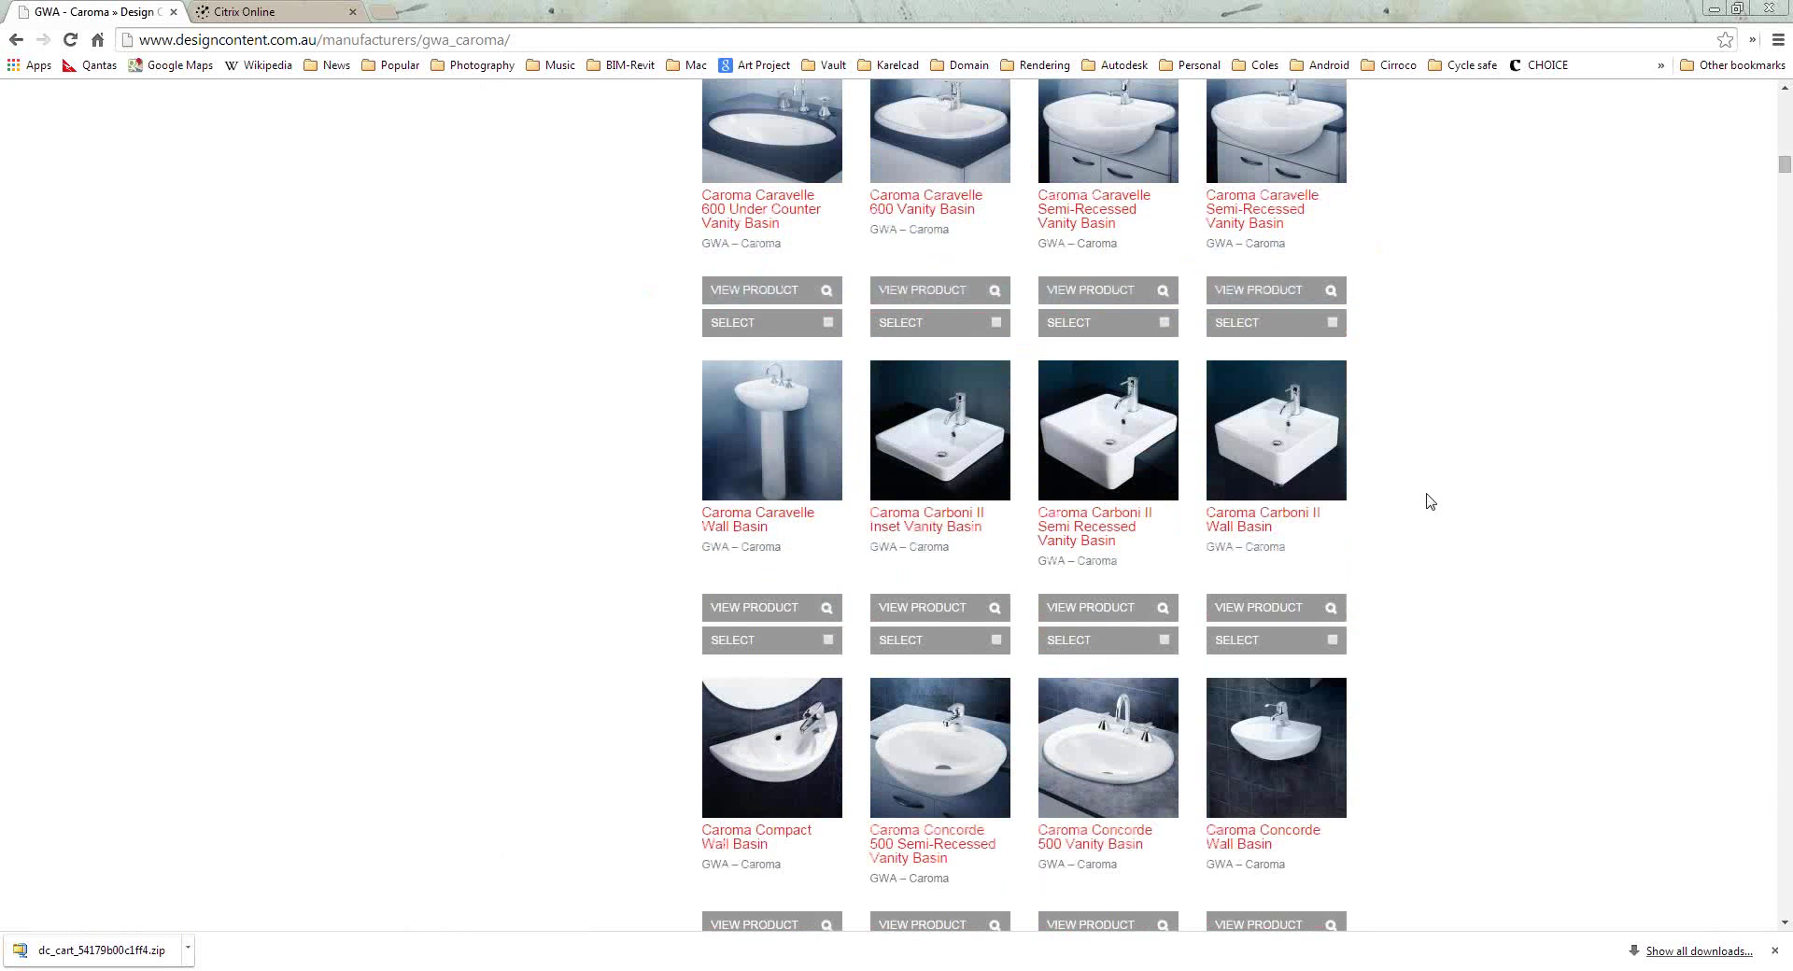
scroll(1423, 495, "up", 2)
scroll(1419, 501, "up", 13)
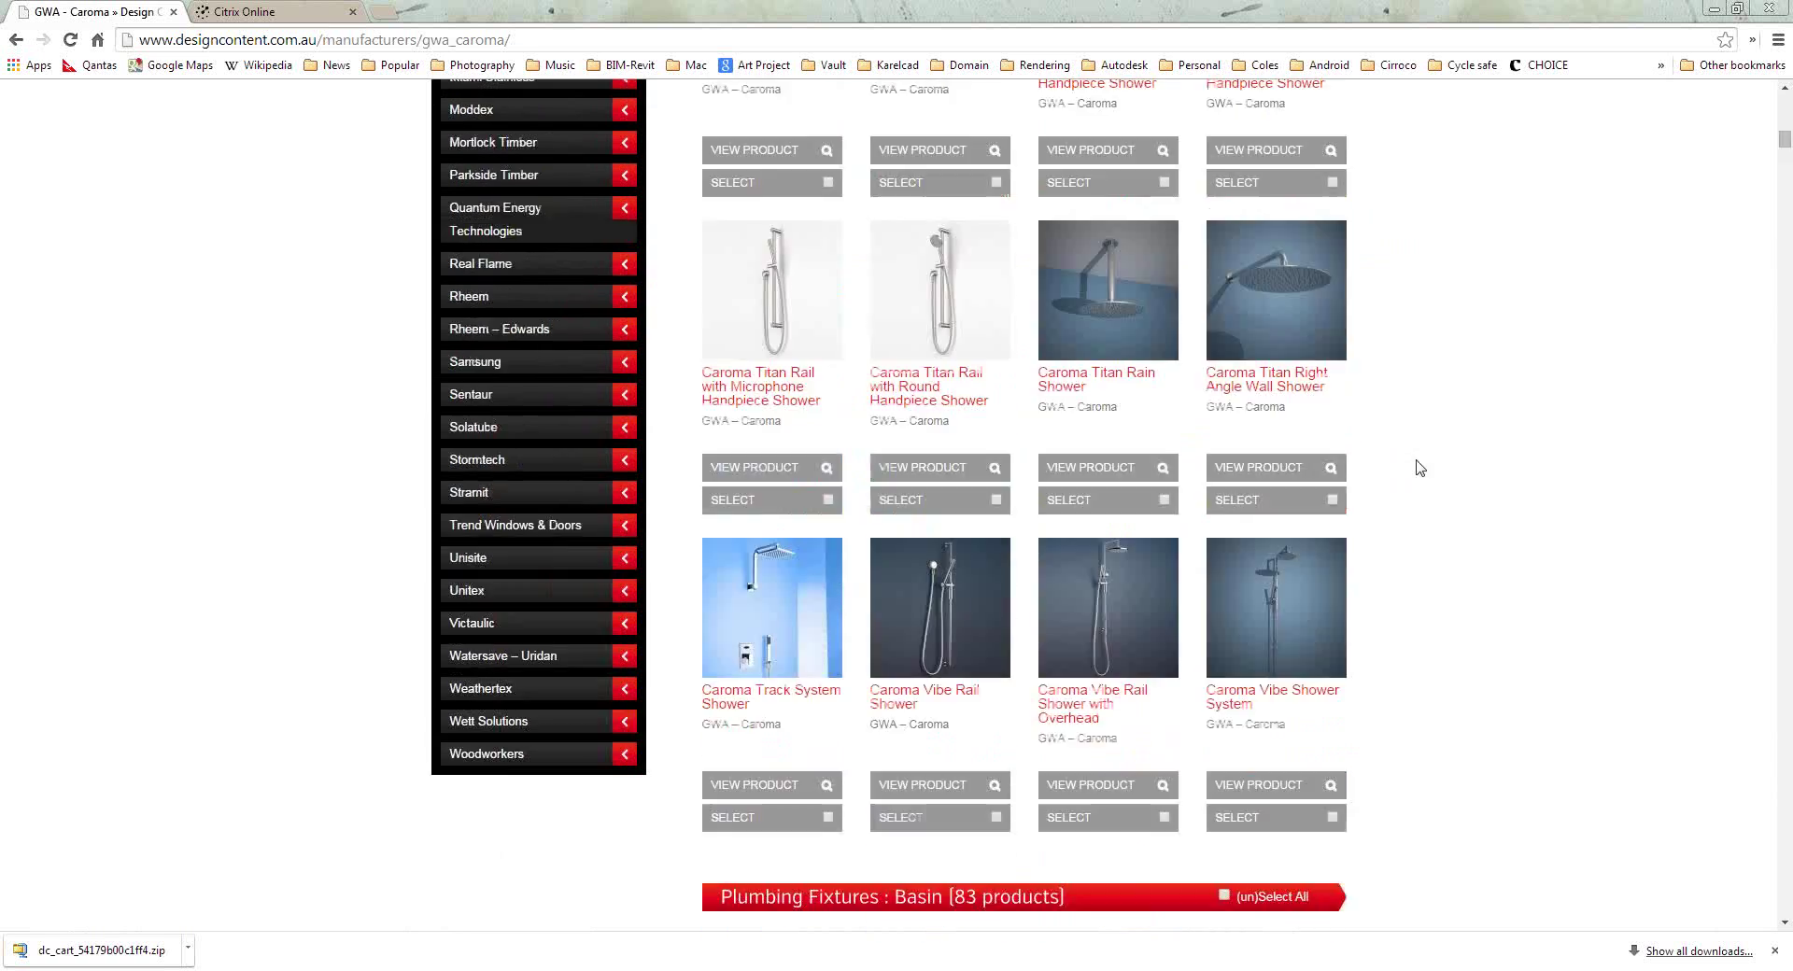
scroll(1419, 469, "up", 15)
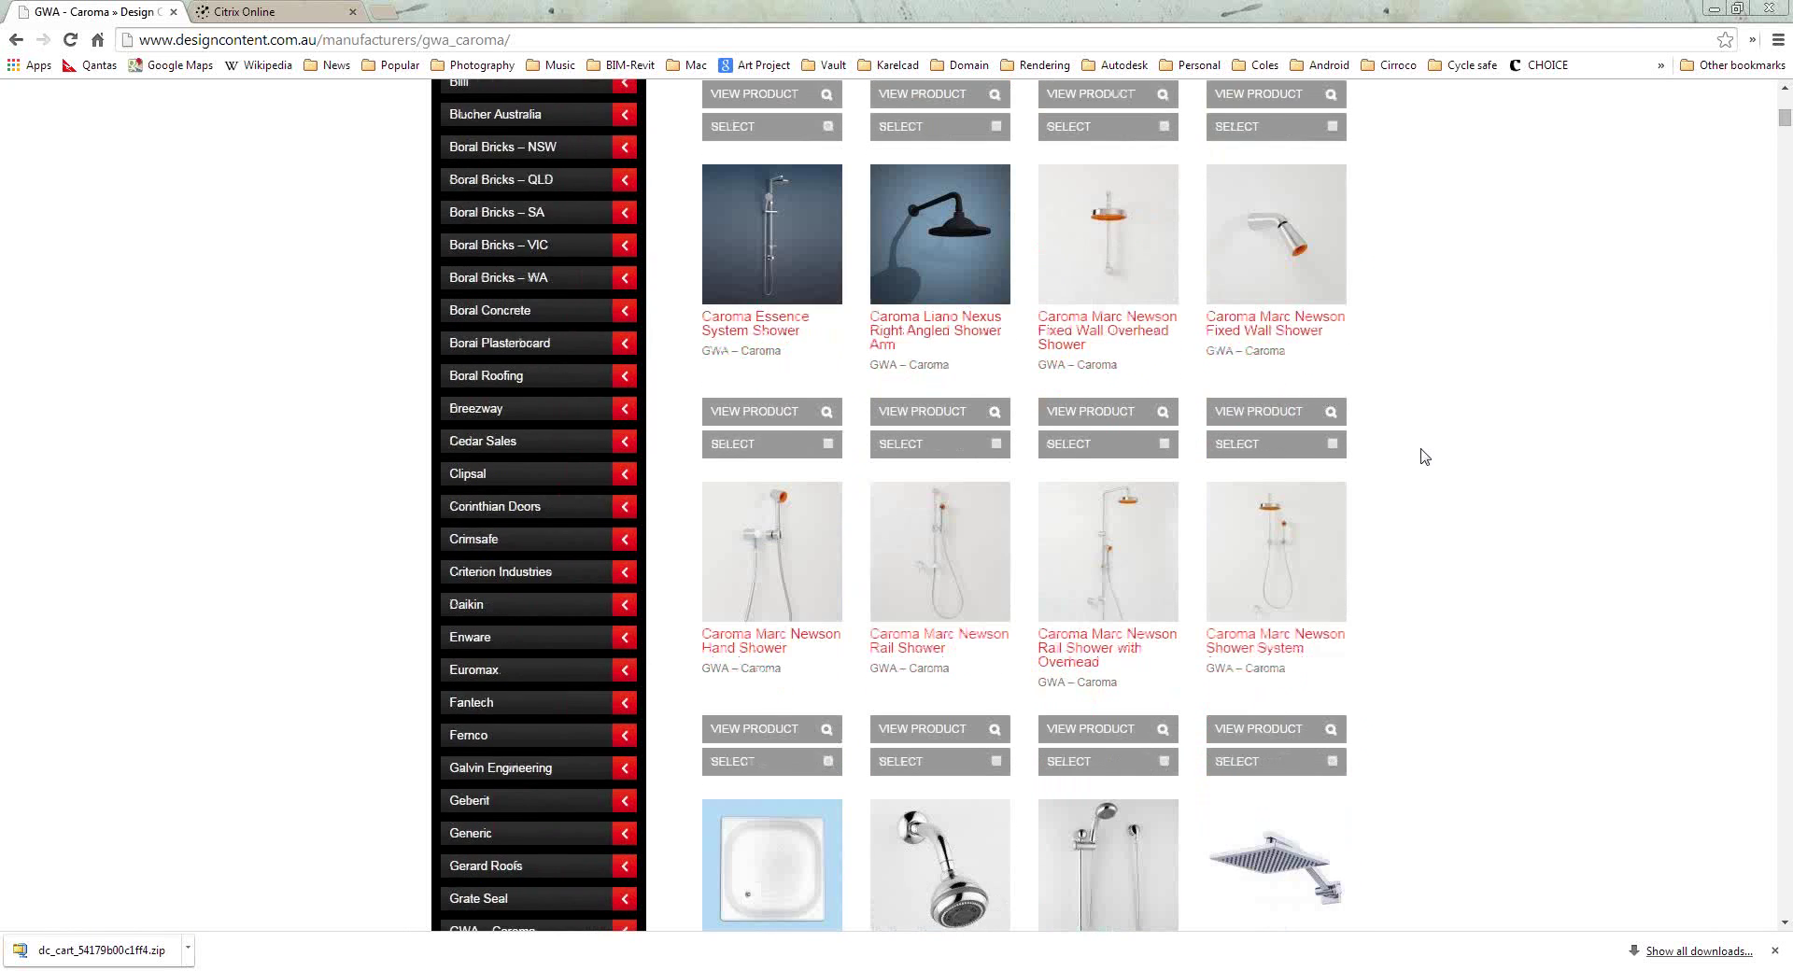
scroll(1426, 451, "up", 2)
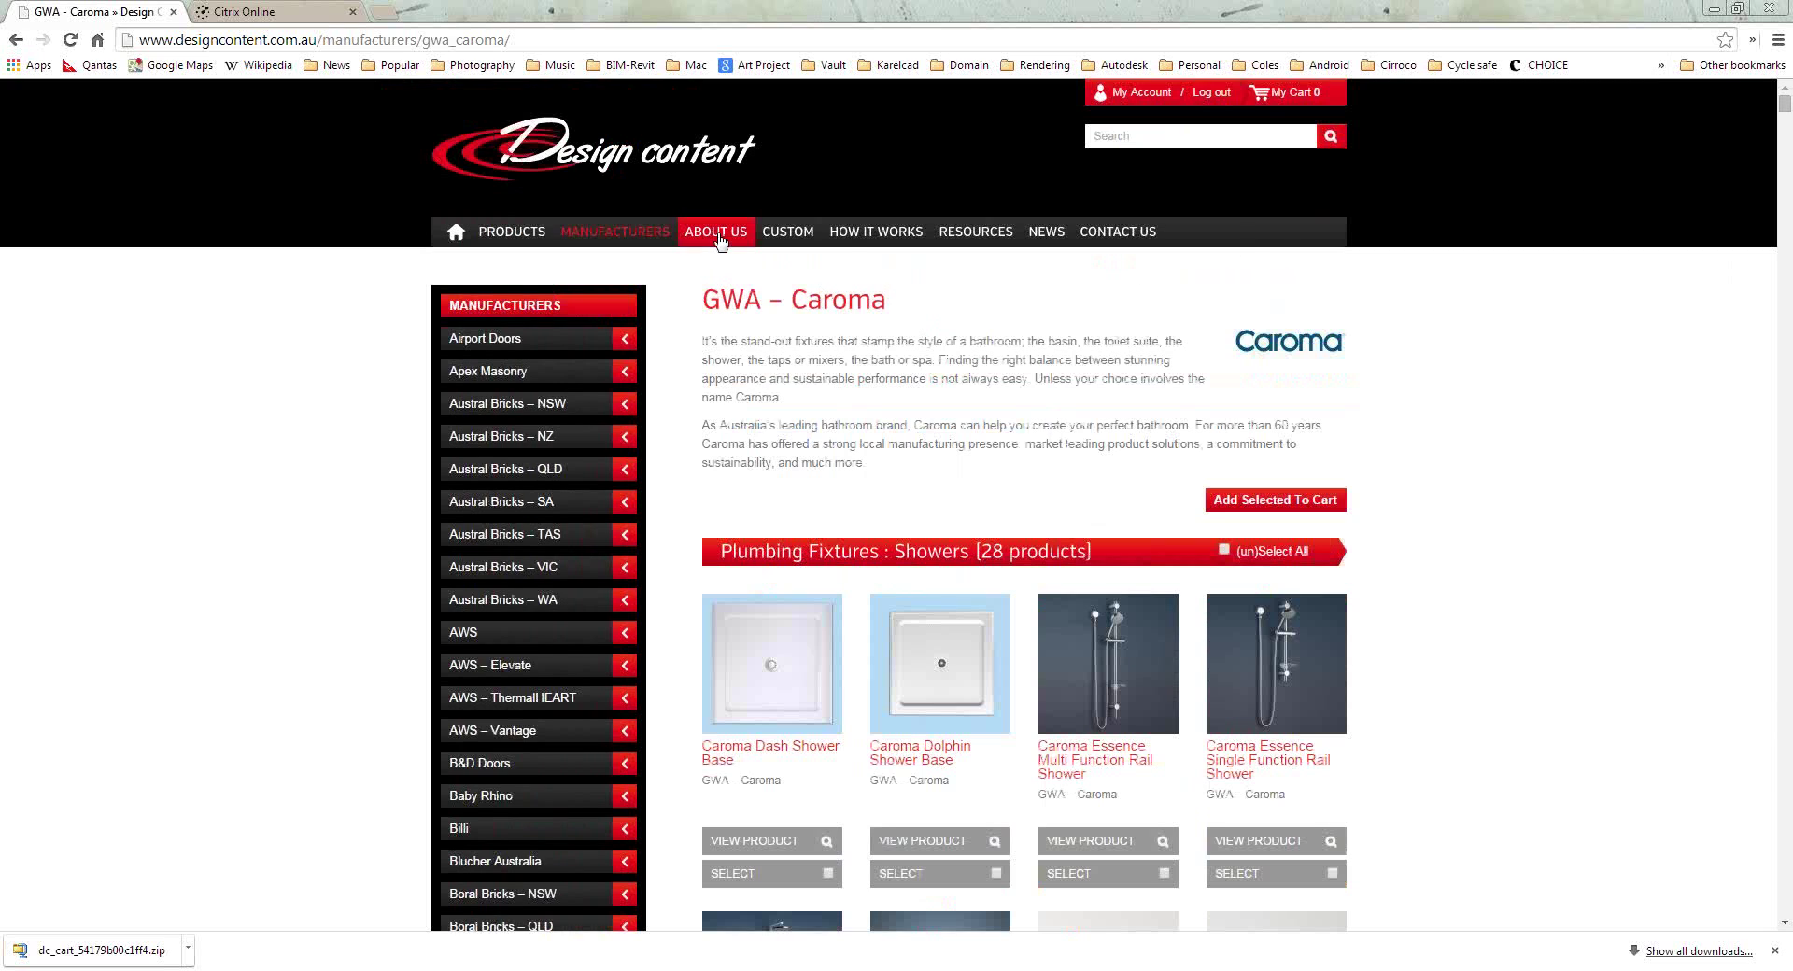
mouse_move(717, 233)
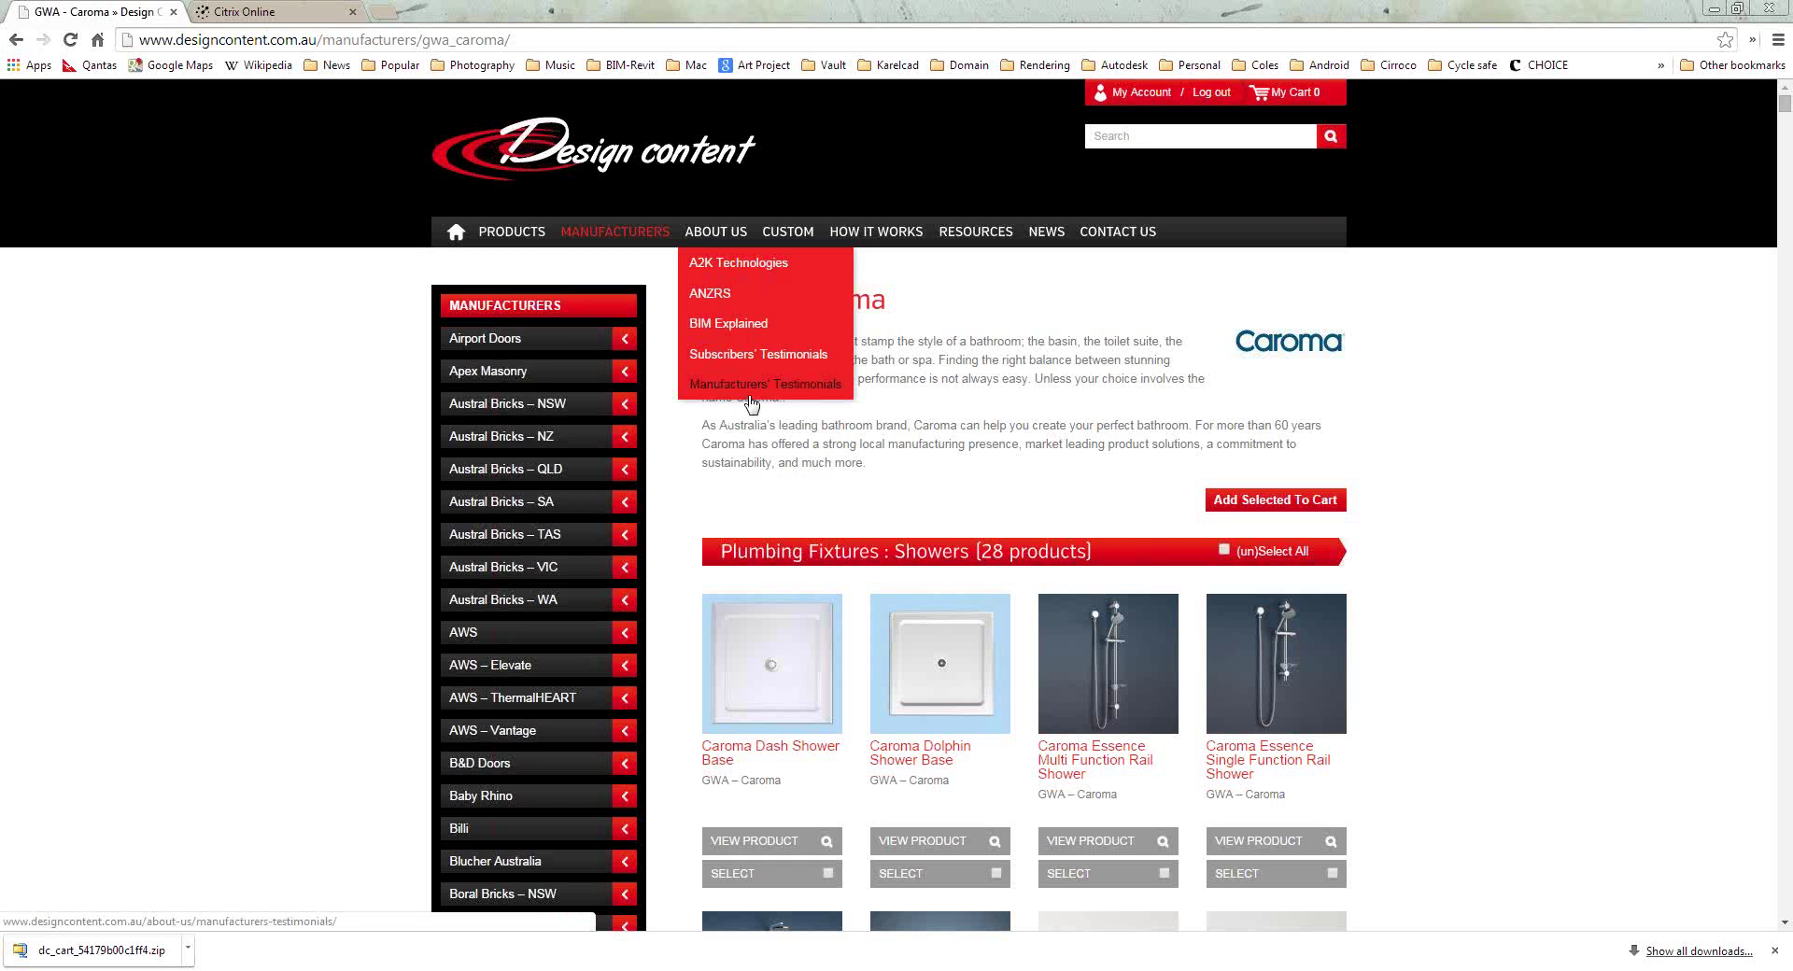
mouse_move(787, 240)
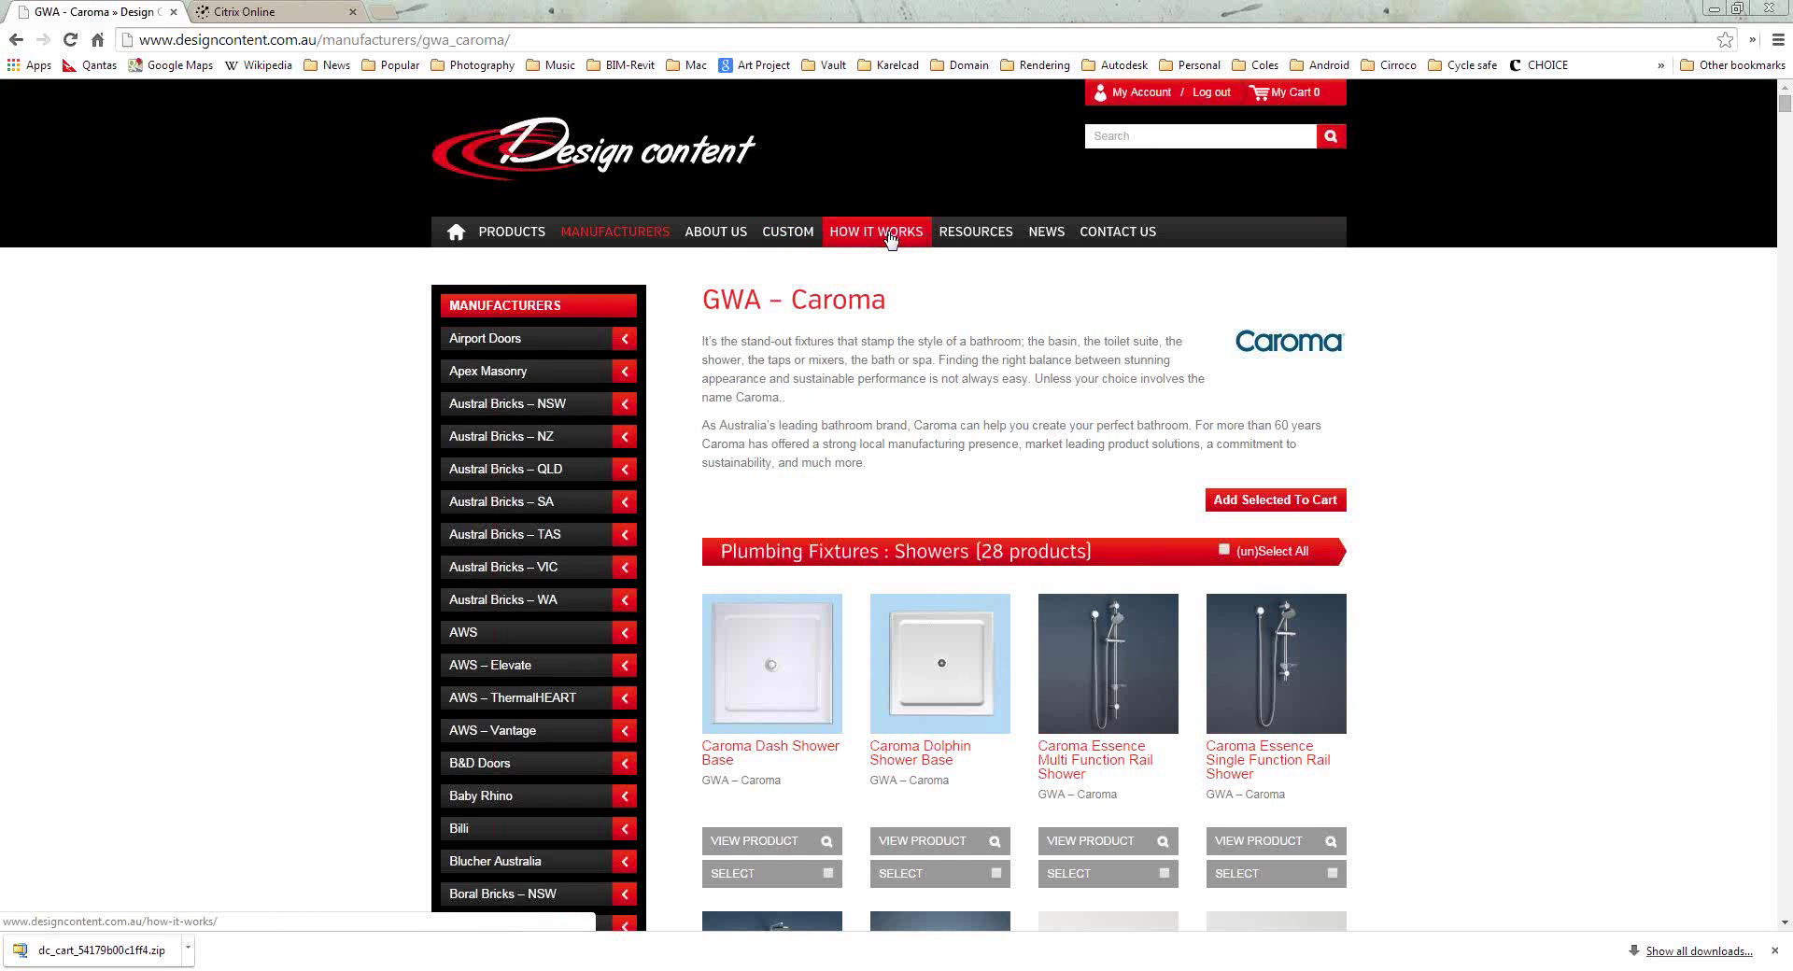
Open How It Works and read its sections on searching, the download cart and downloading.
left_click(889, 238)
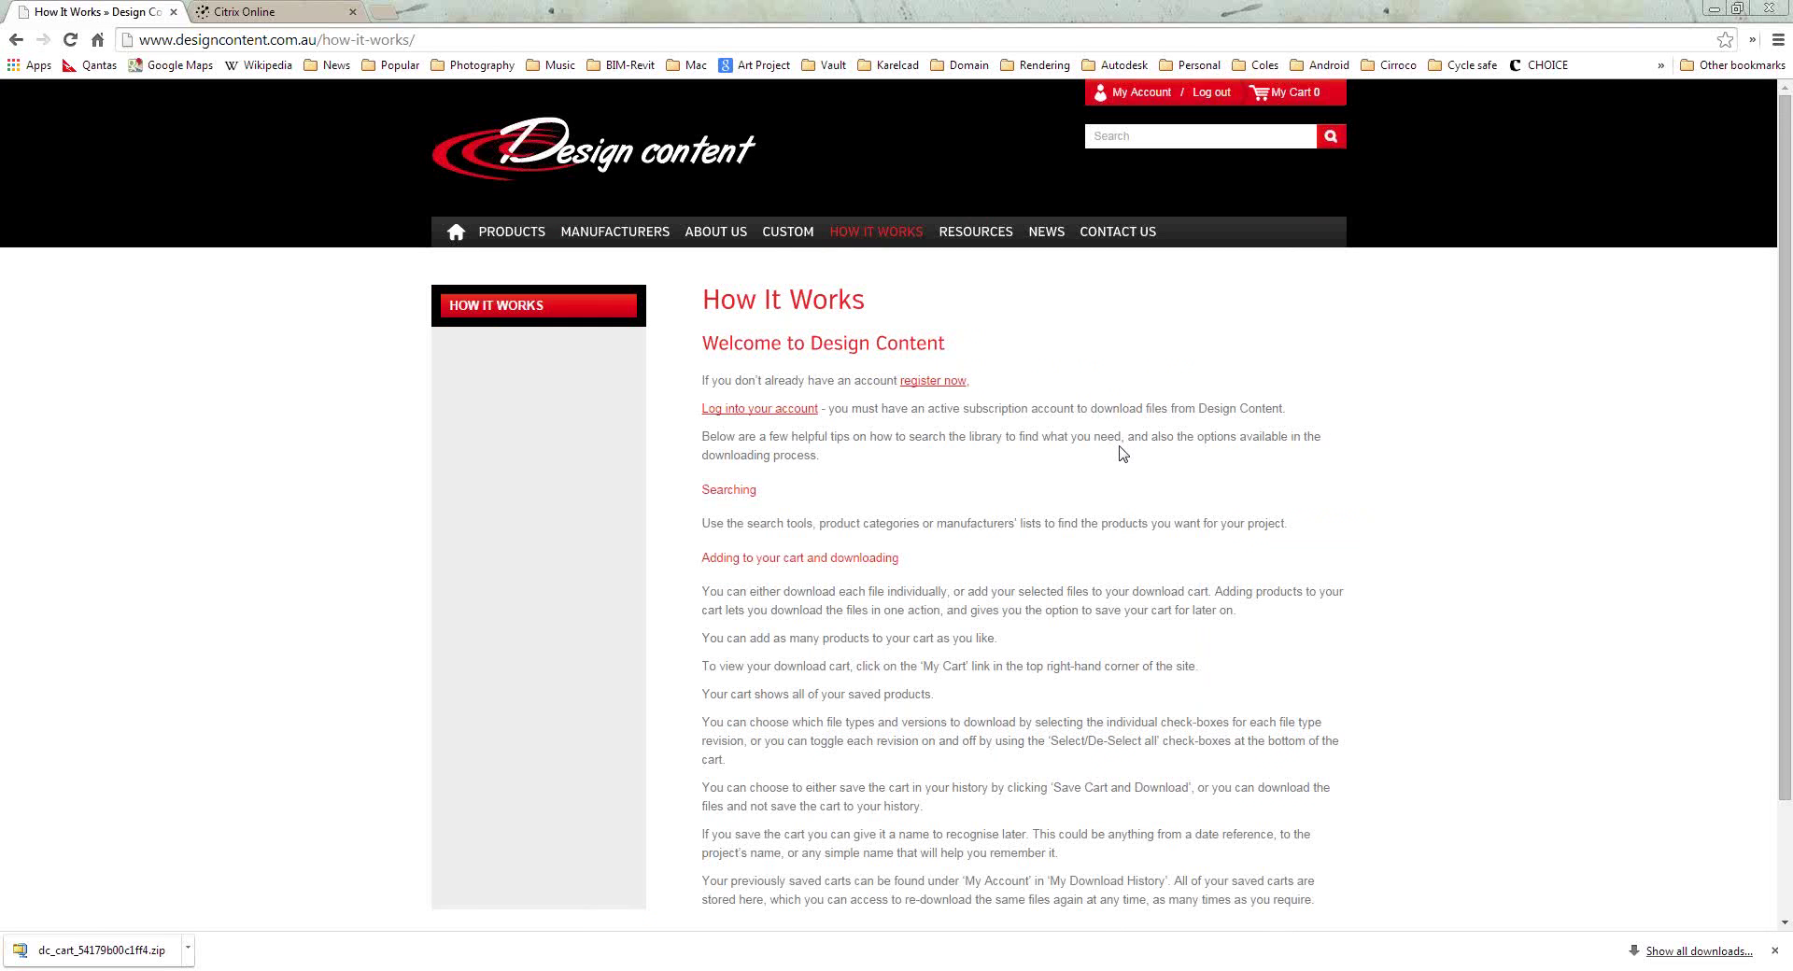
scroll(1116, 442, "down", 1)
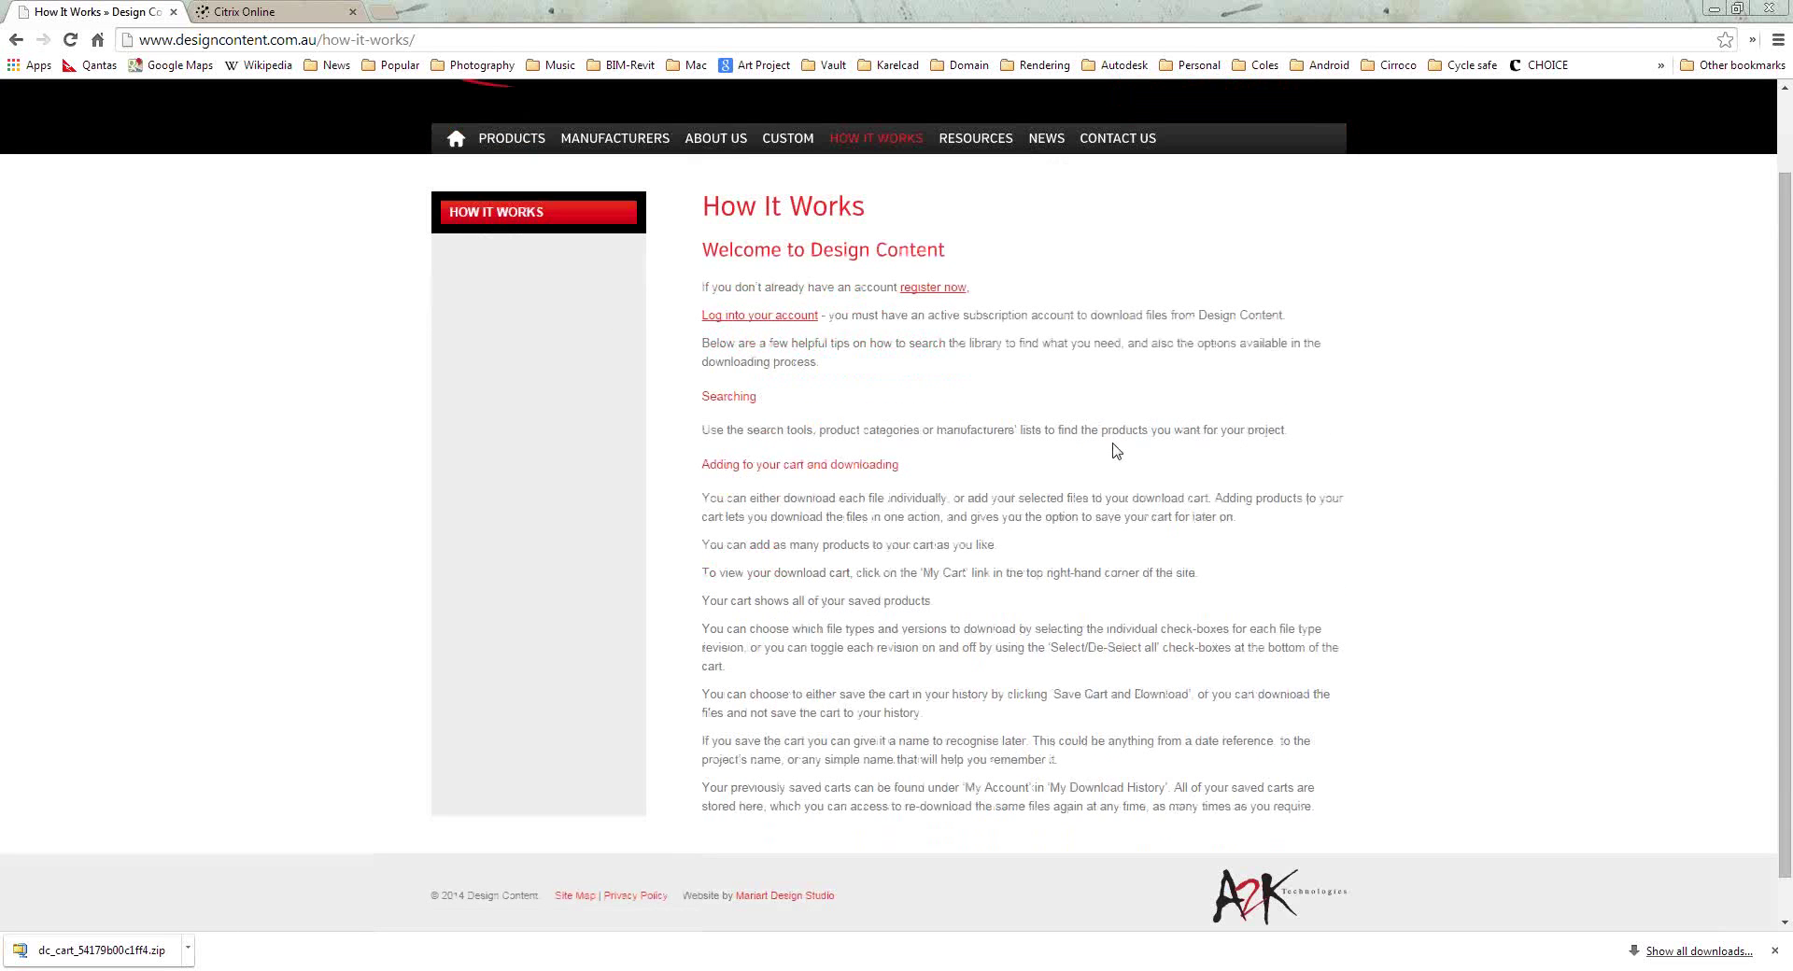
scroll(1116, 451, "up", 1)
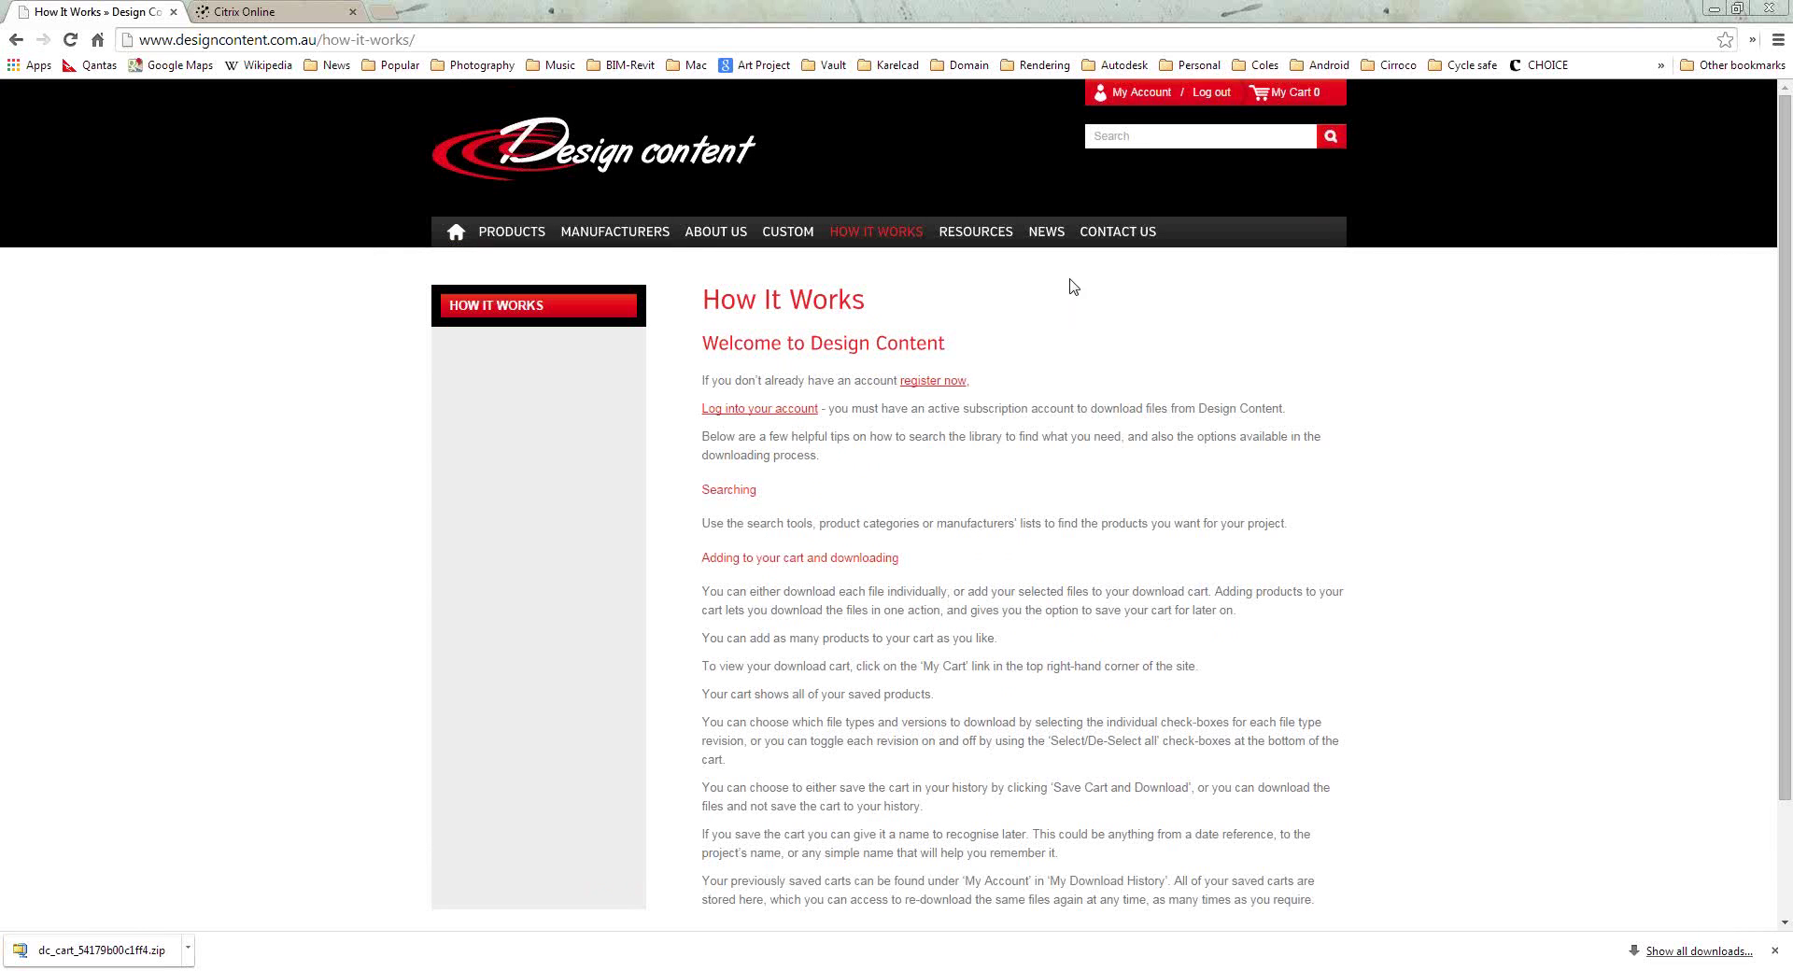
Open Resources and browse its Design Platform editions, white papers and case studies.
left_click(982, 235)
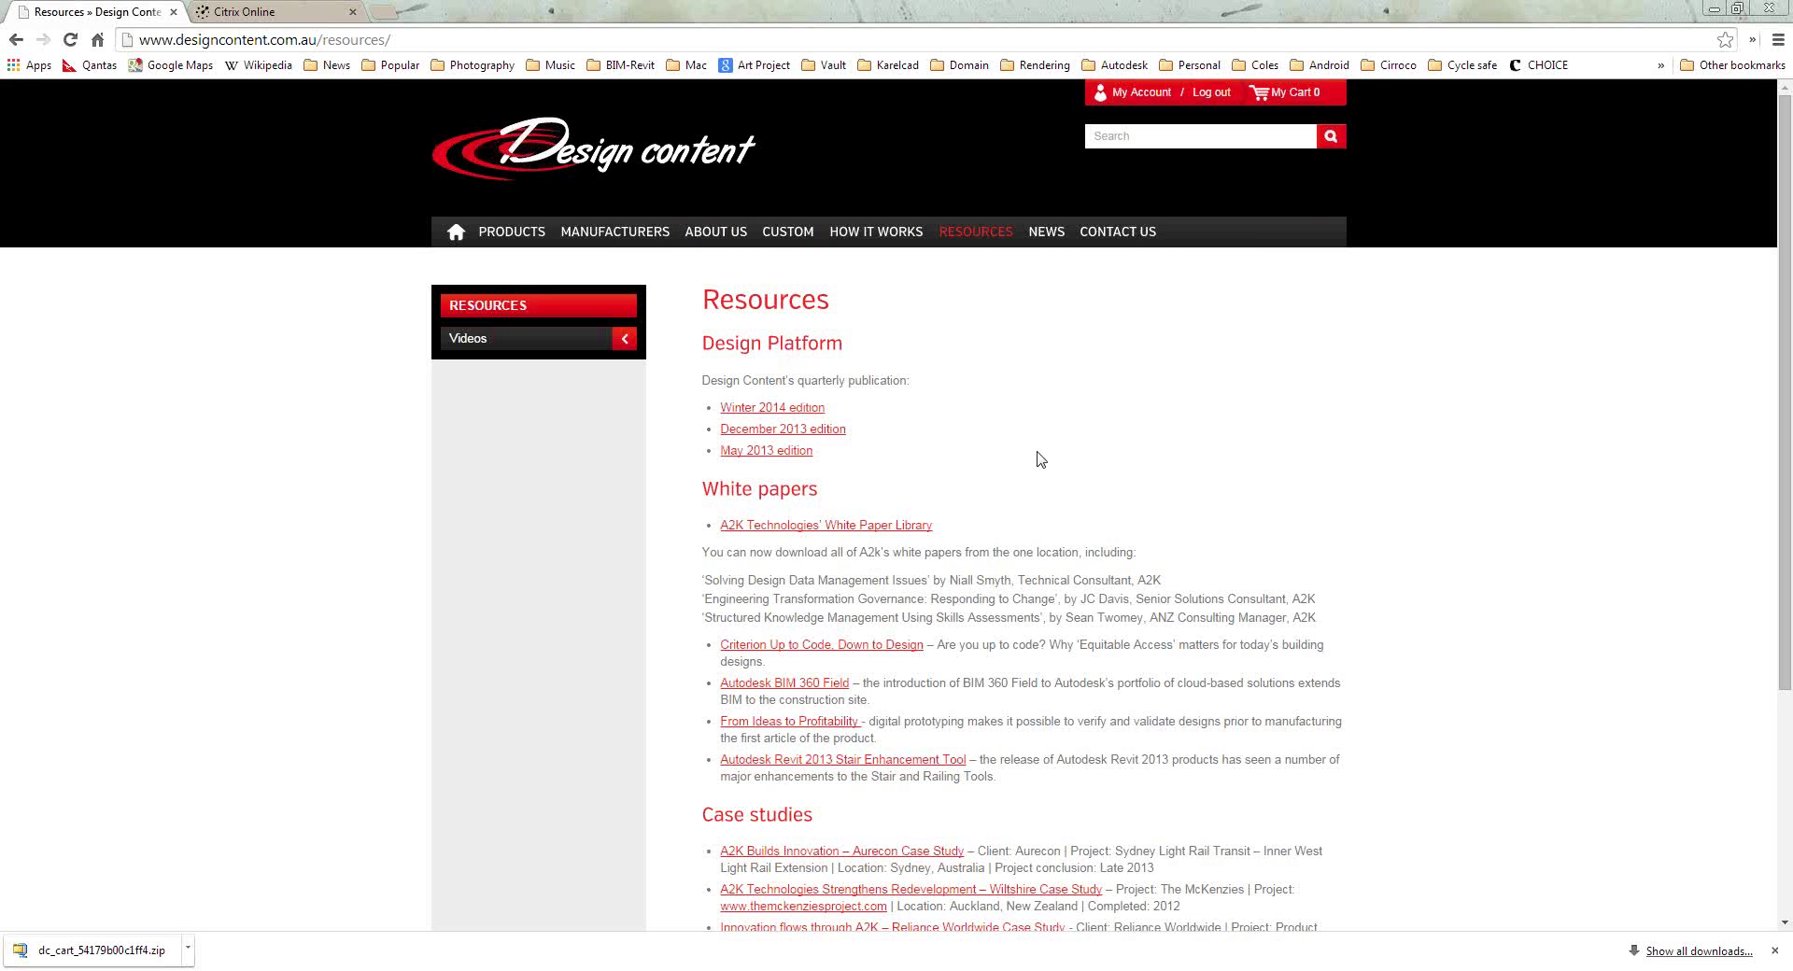
scroll(1056, 457, "down", 1)
scroll(1056, 456, "down", 1)
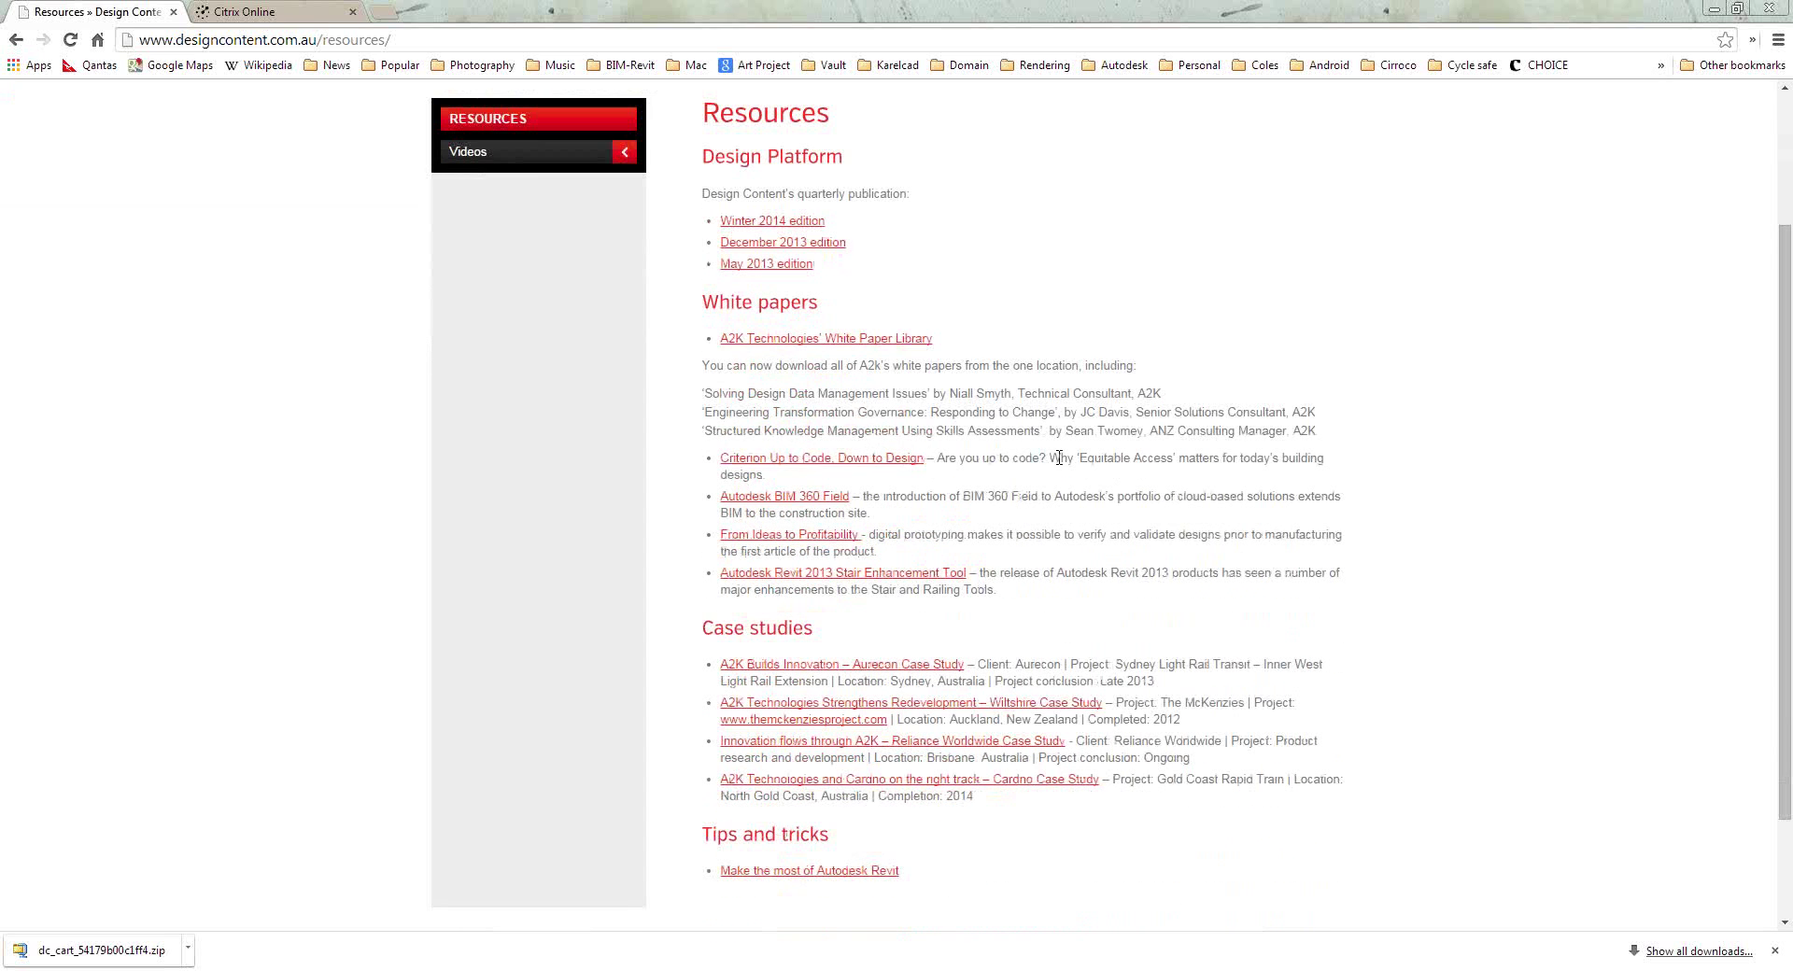
scroll(1056, 457, "up", 2)
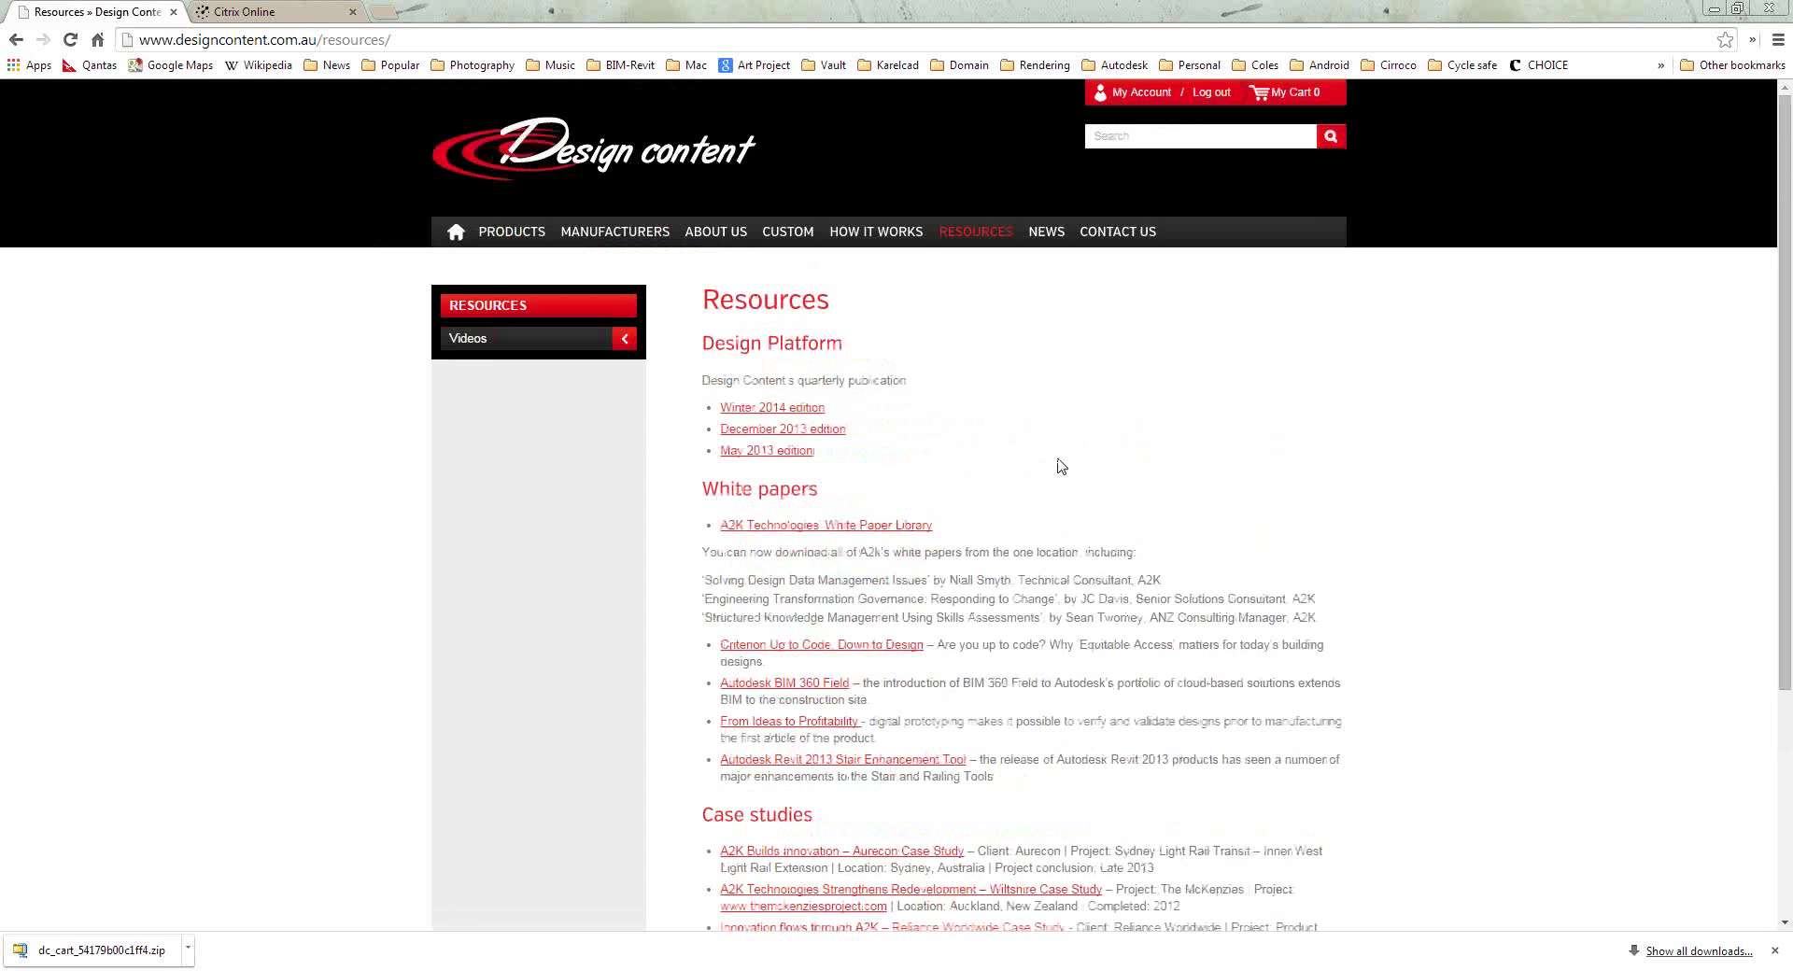
Open News and browse articles such as AWS acoustic privacy and the September 2014 newsletter.
left_click(1047, 234)
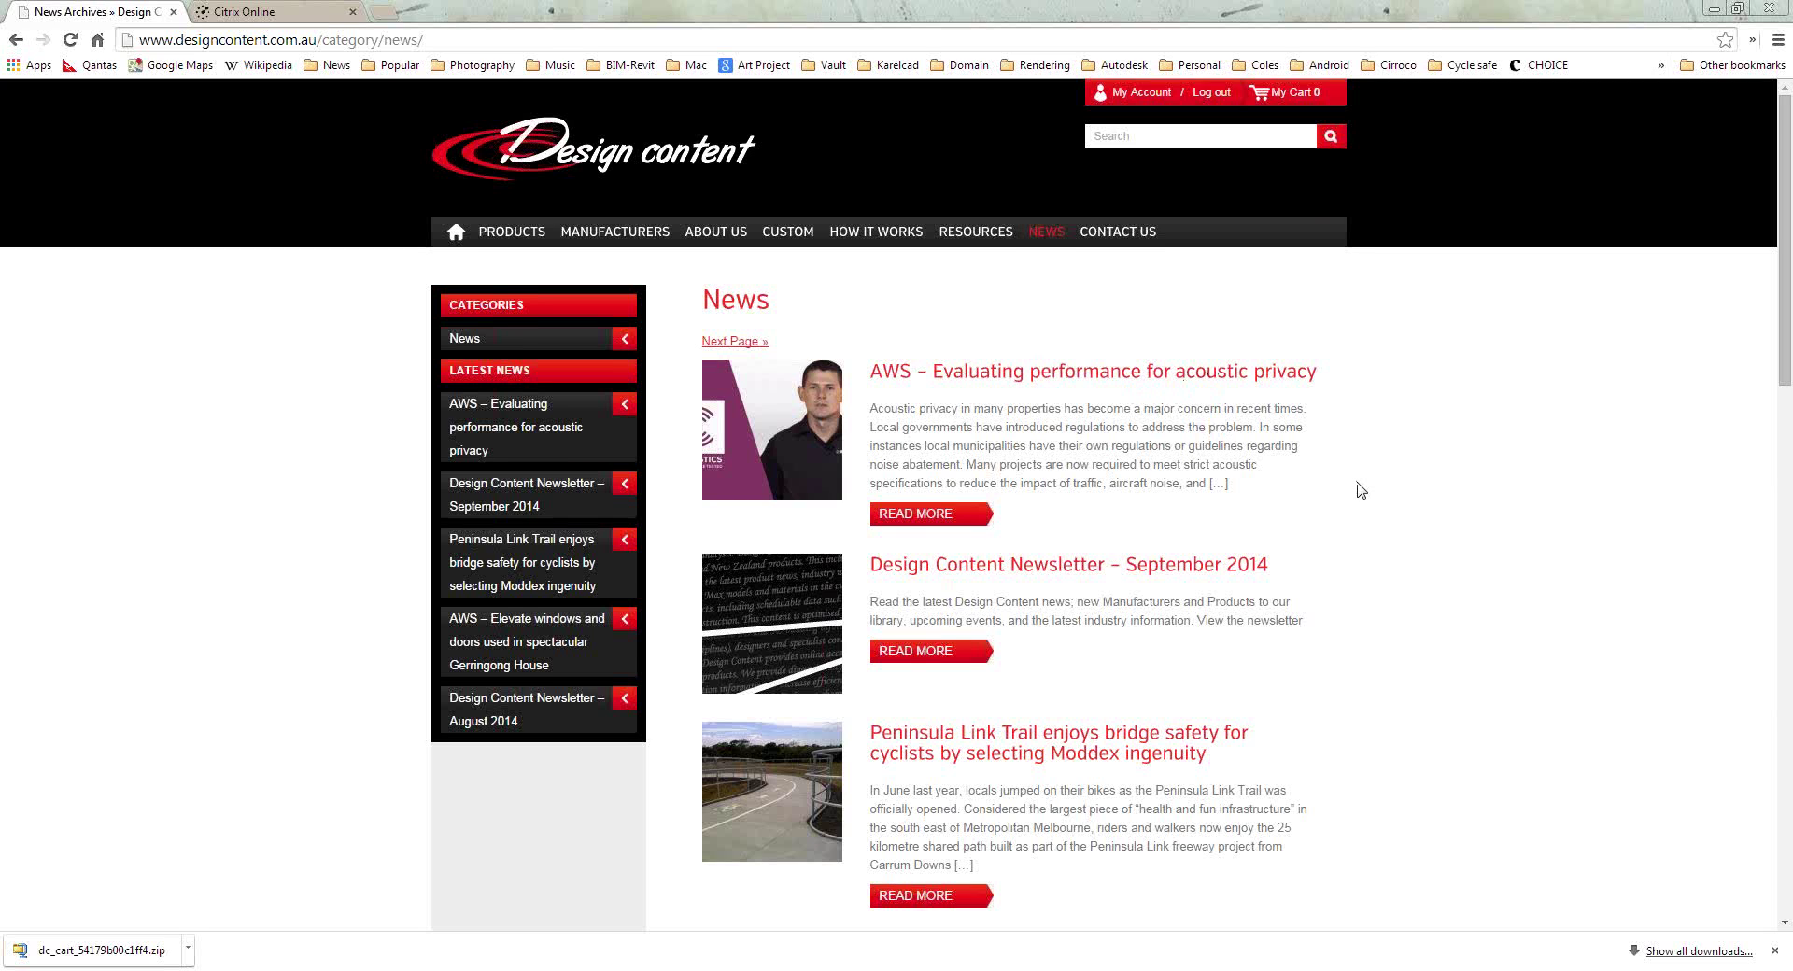
scroll(1361, 490, "down", 1)
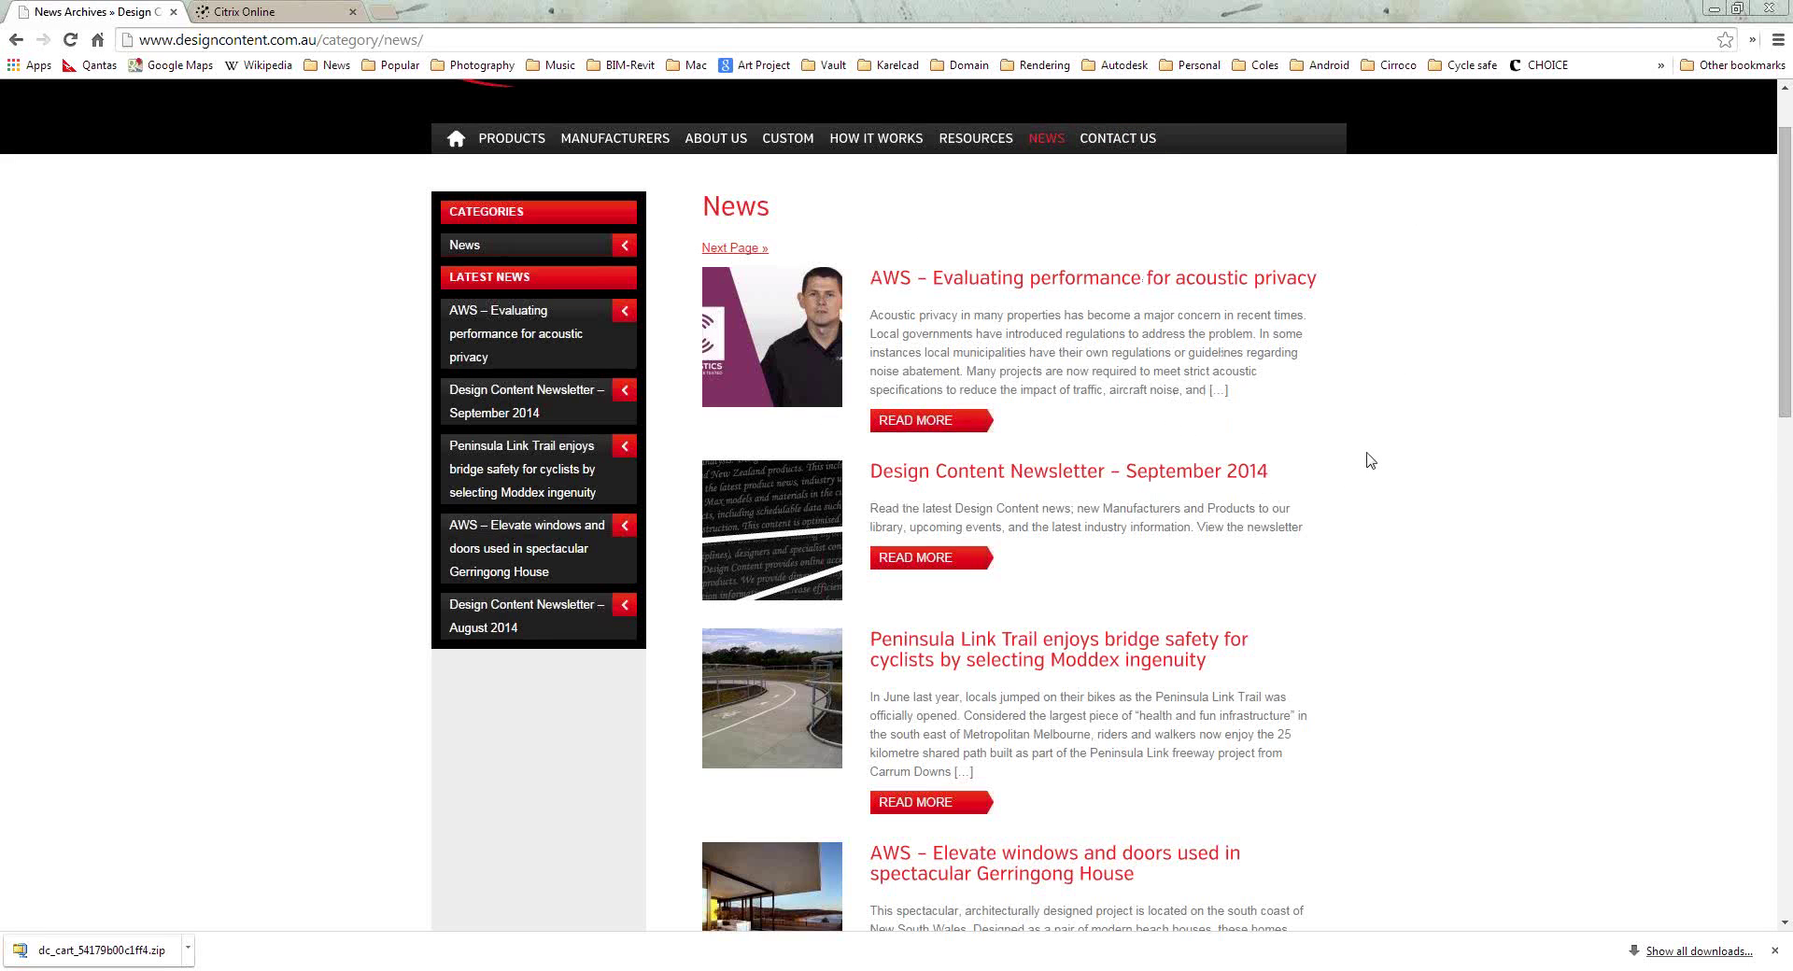
scroll(1369, 460, "down", 5)
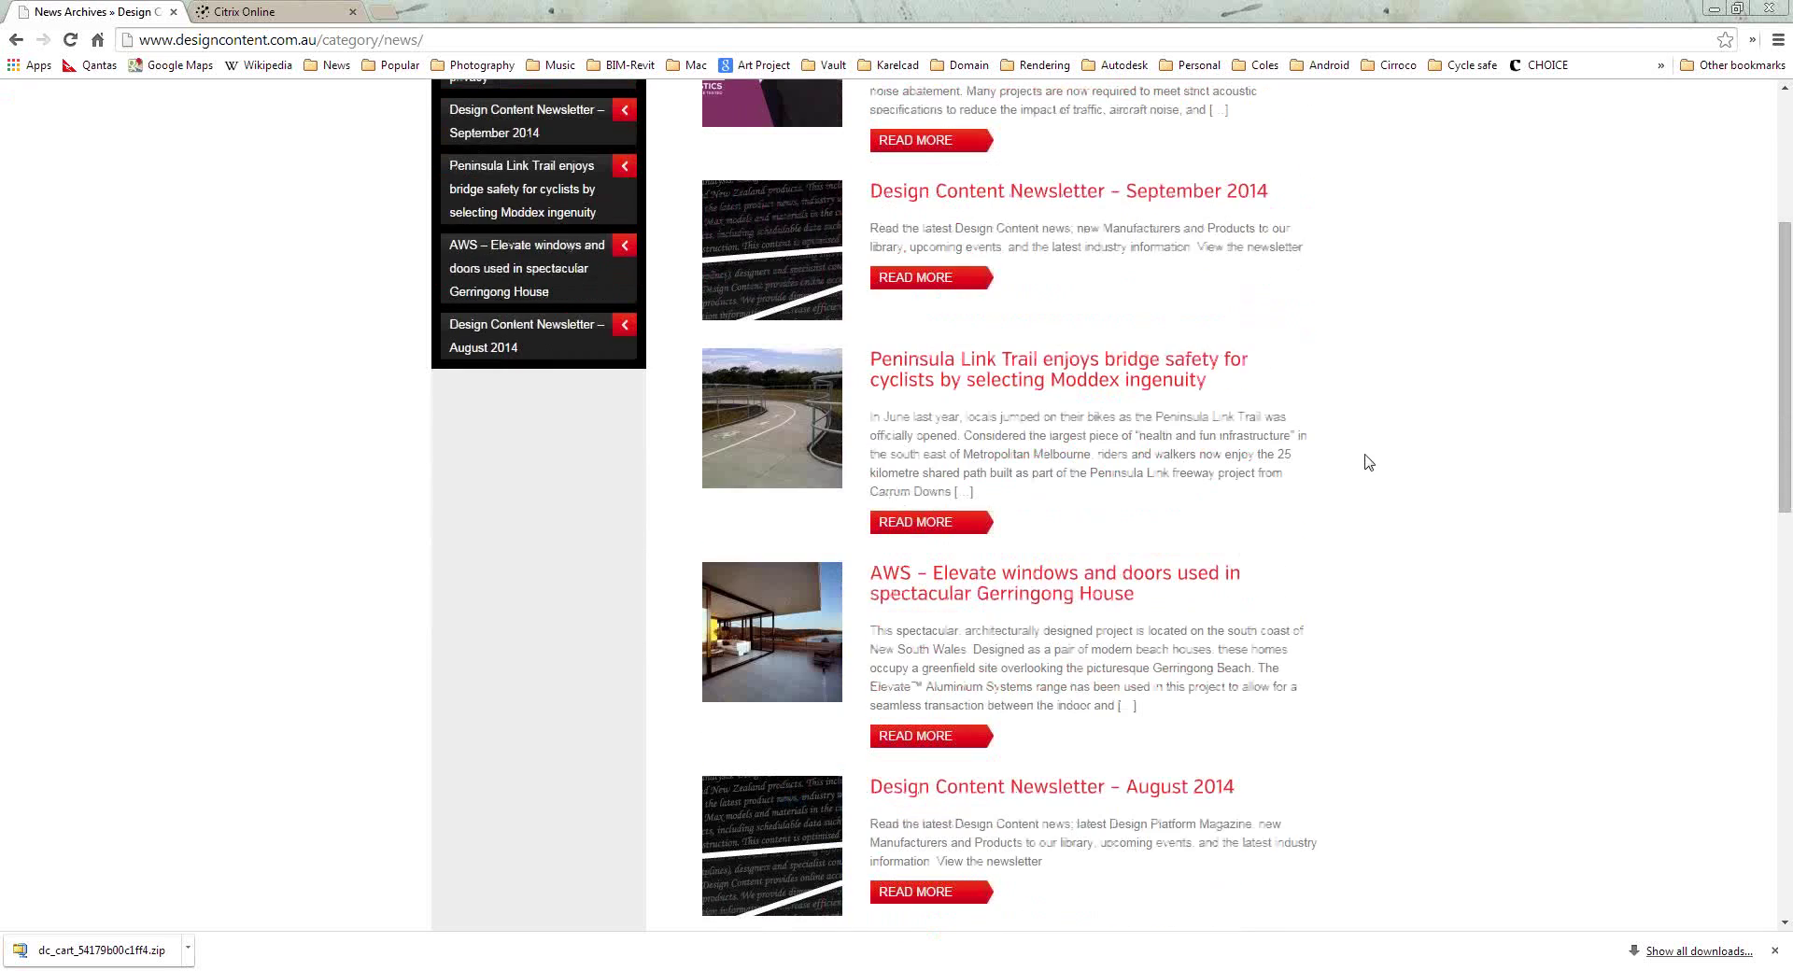
scroll(1368, 464, "down", 9)
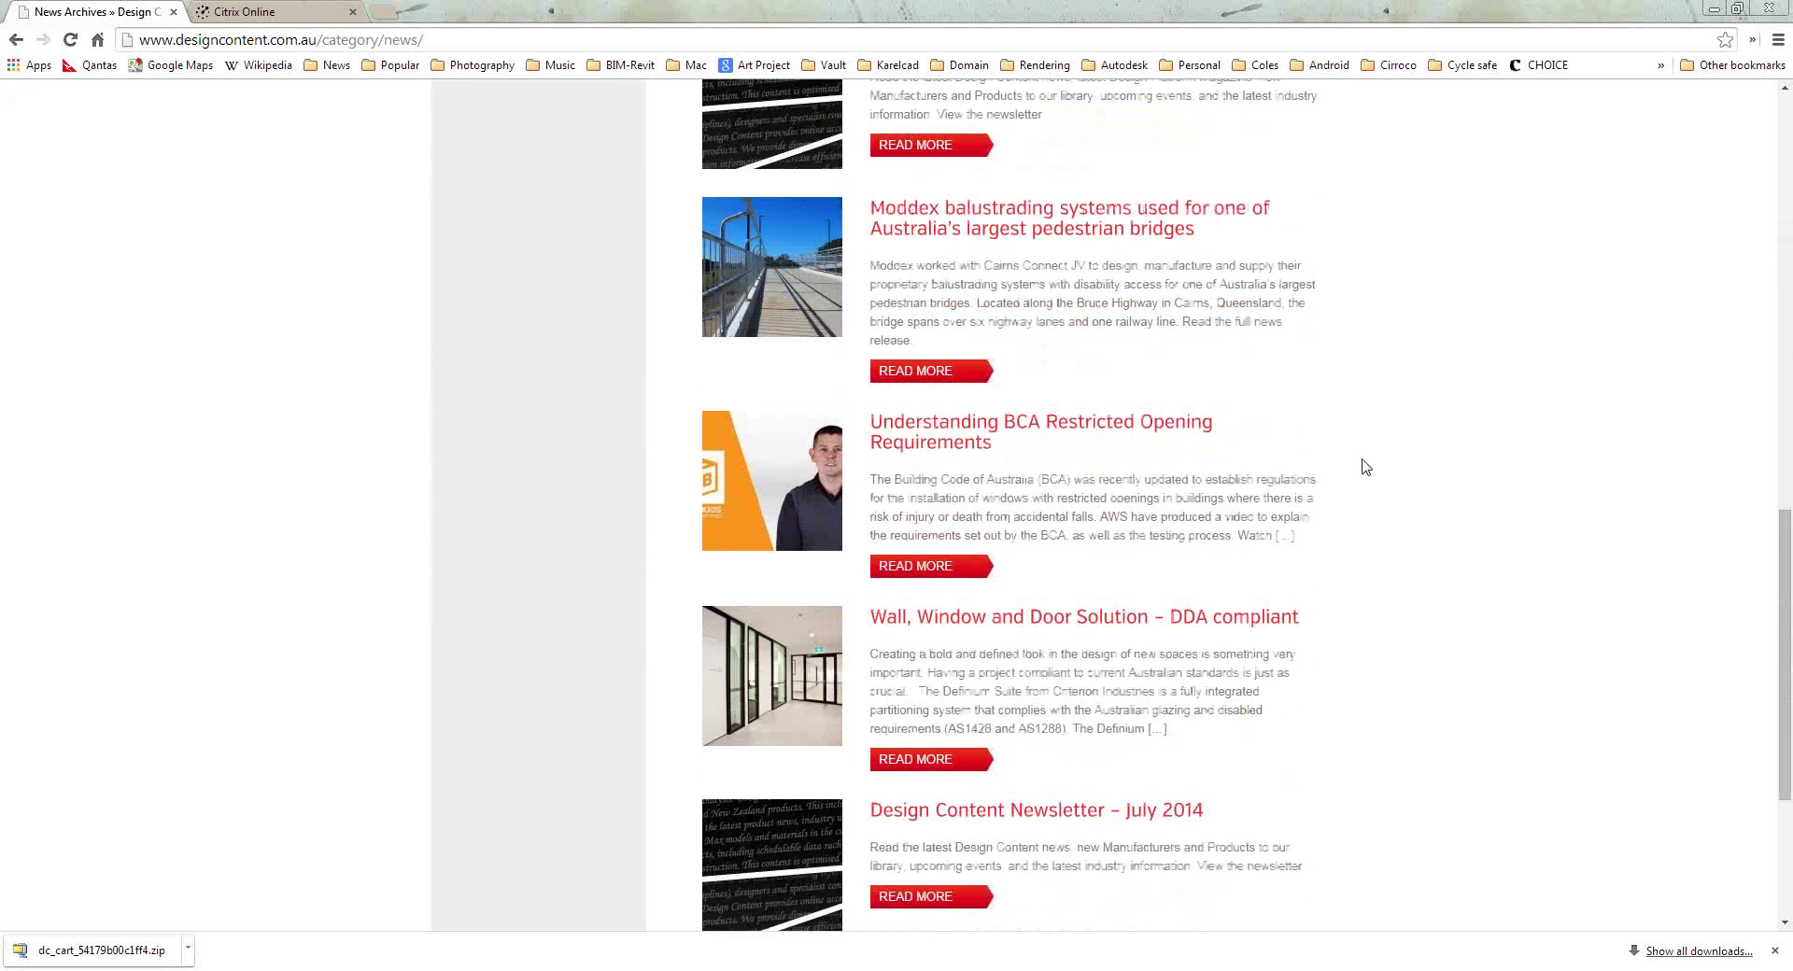
scroll(1365, 466, "down", 2)
scroll(1365, 467, "up", 1)
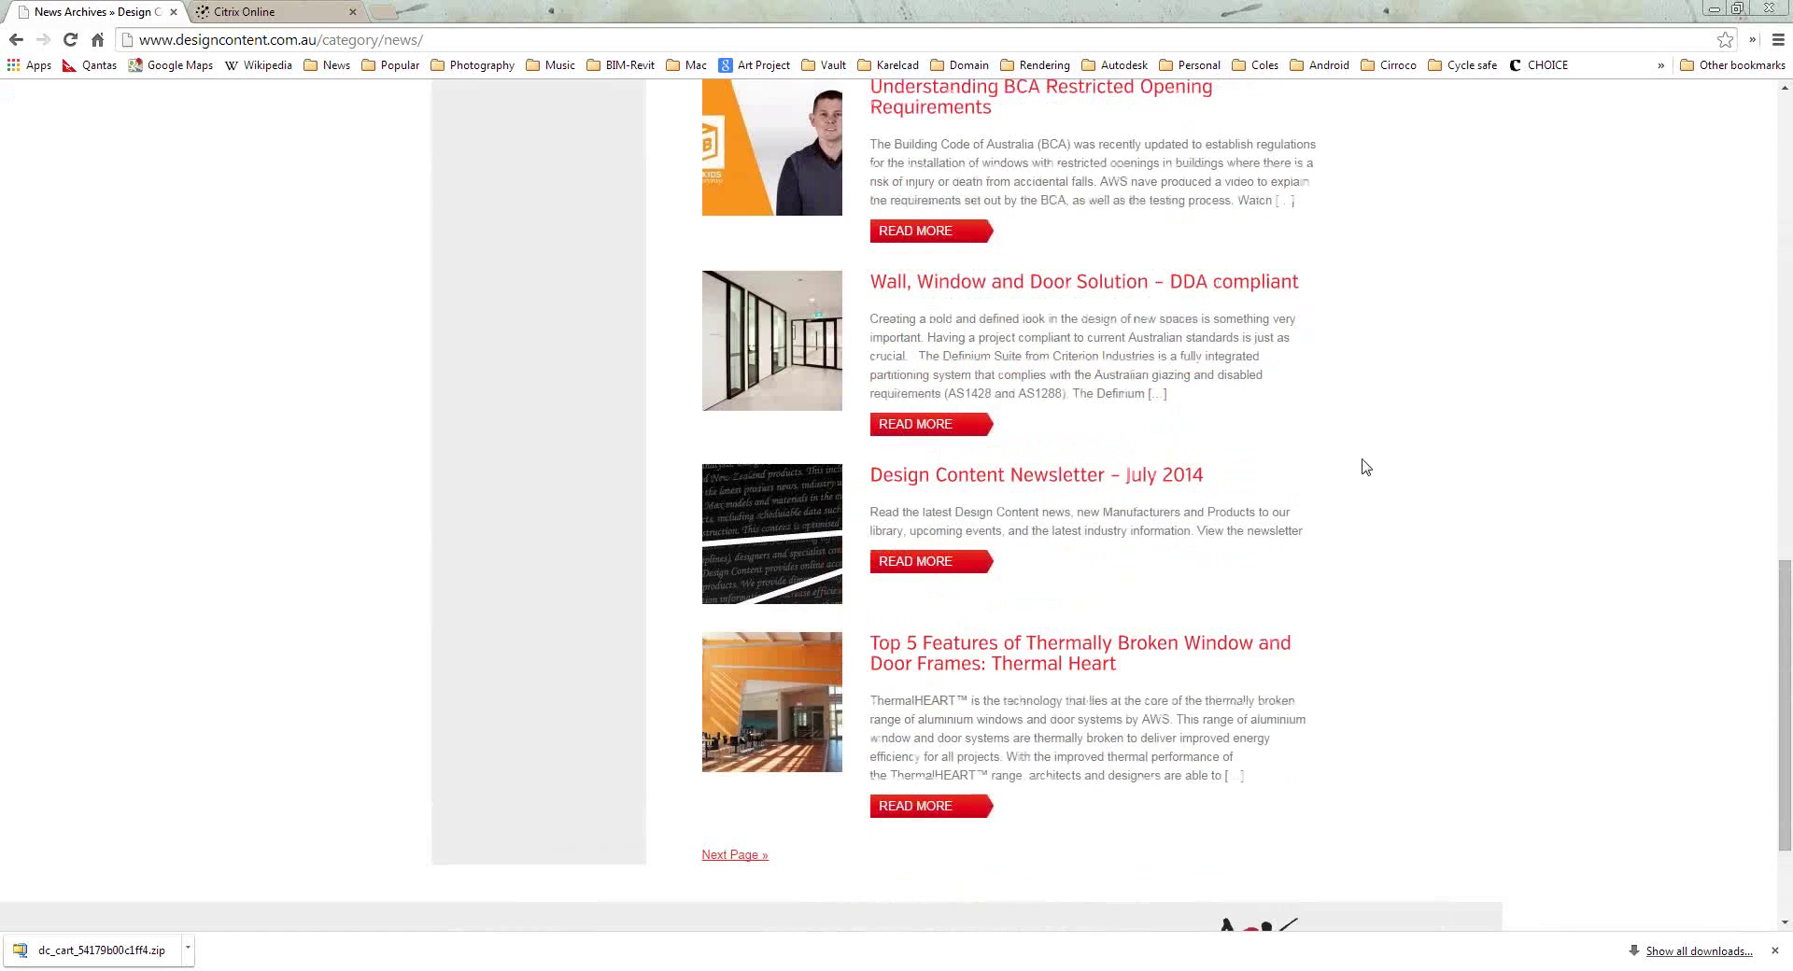
scroll(1363, 465, "up", 15)
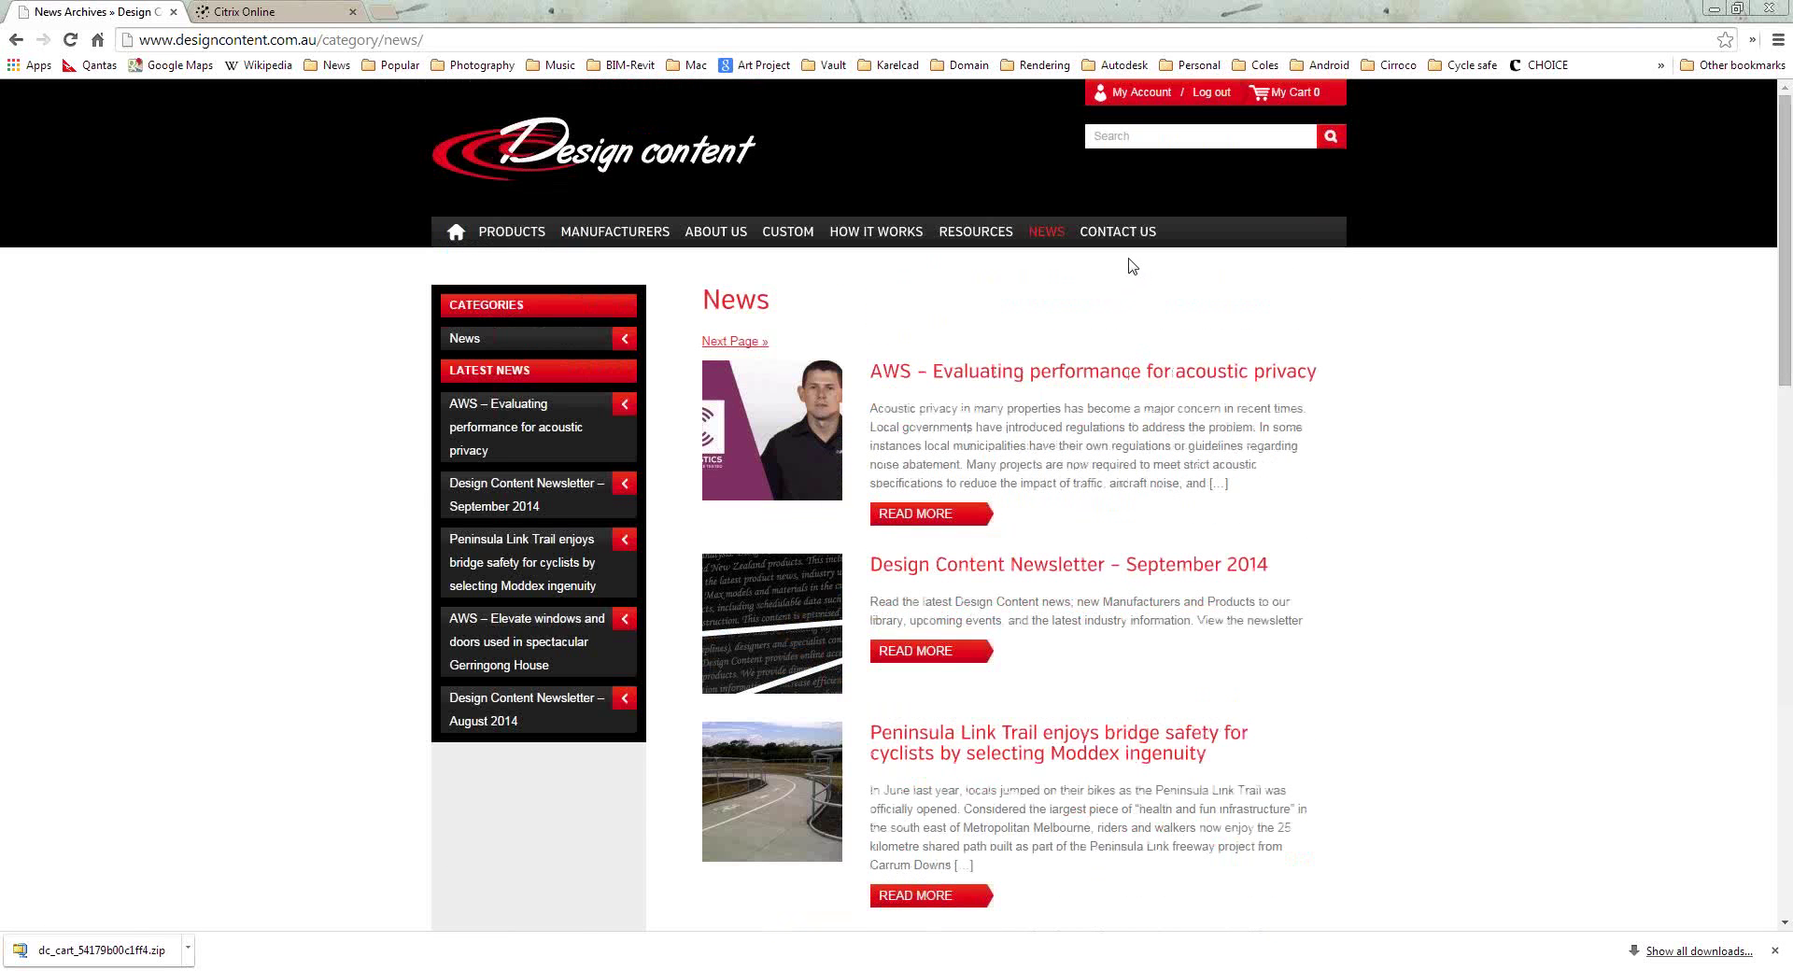
Open Contact Us and review the enquiry form with Australian and New Zealand contact details.
left_click(1149, 231)
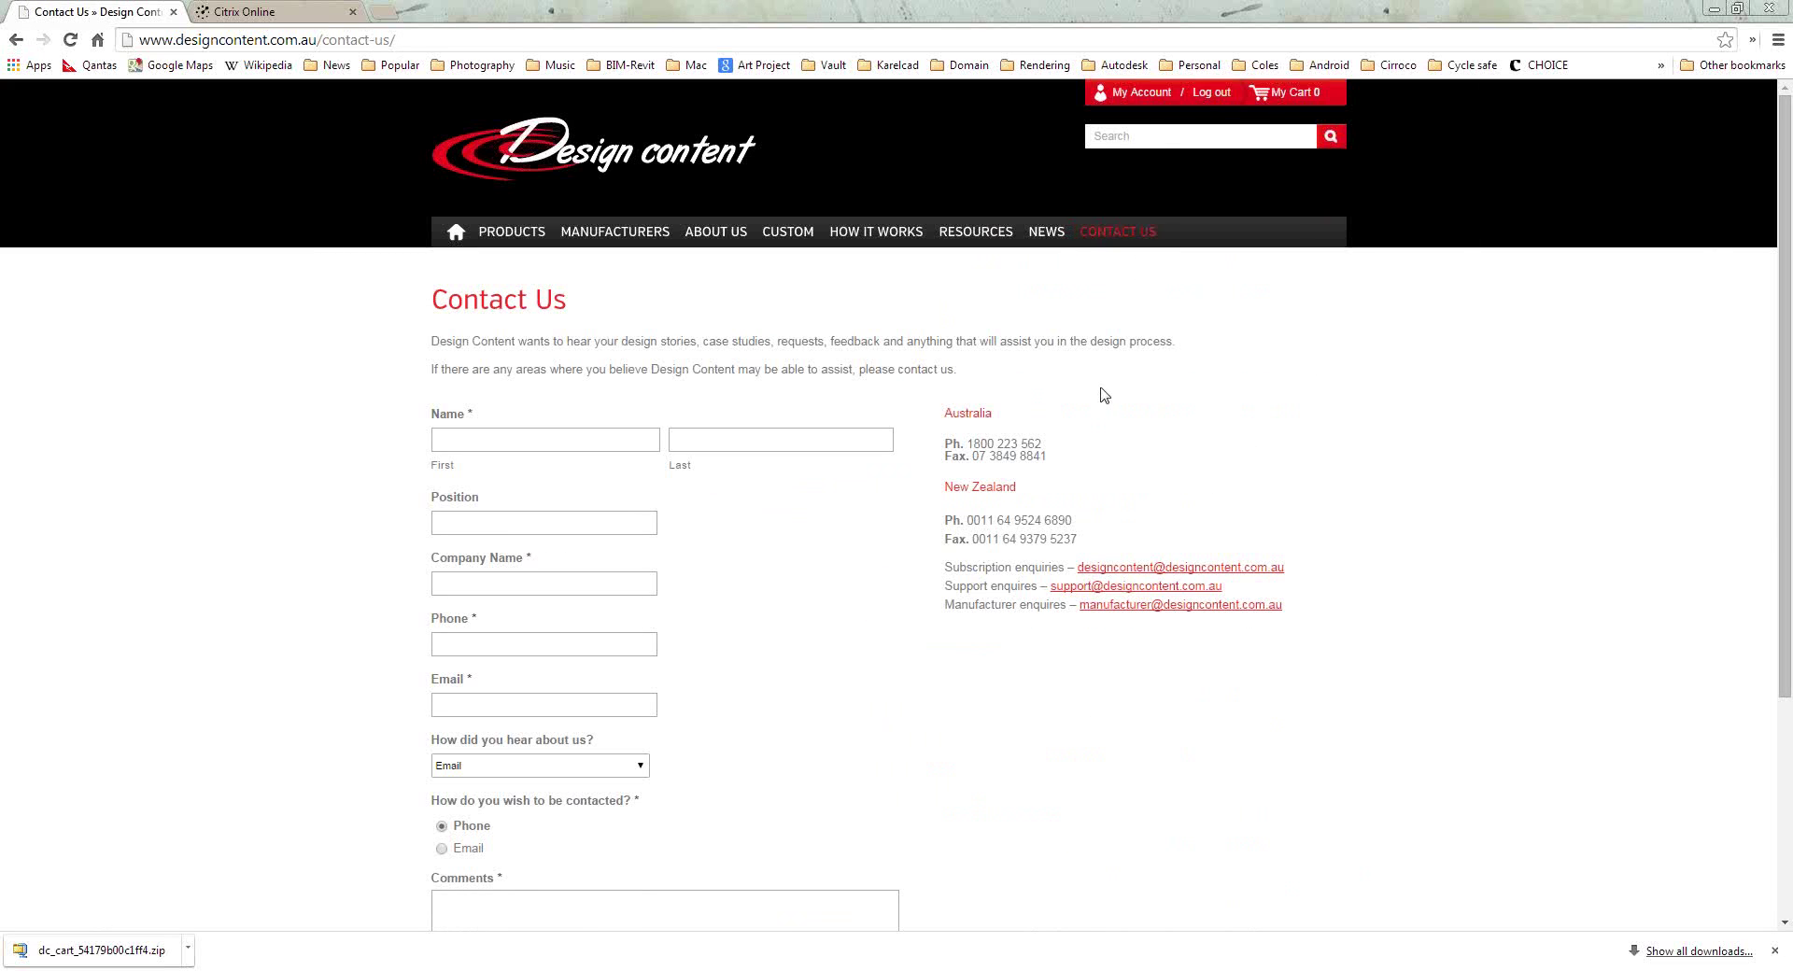
scroll(1125, 386, "down", 1)
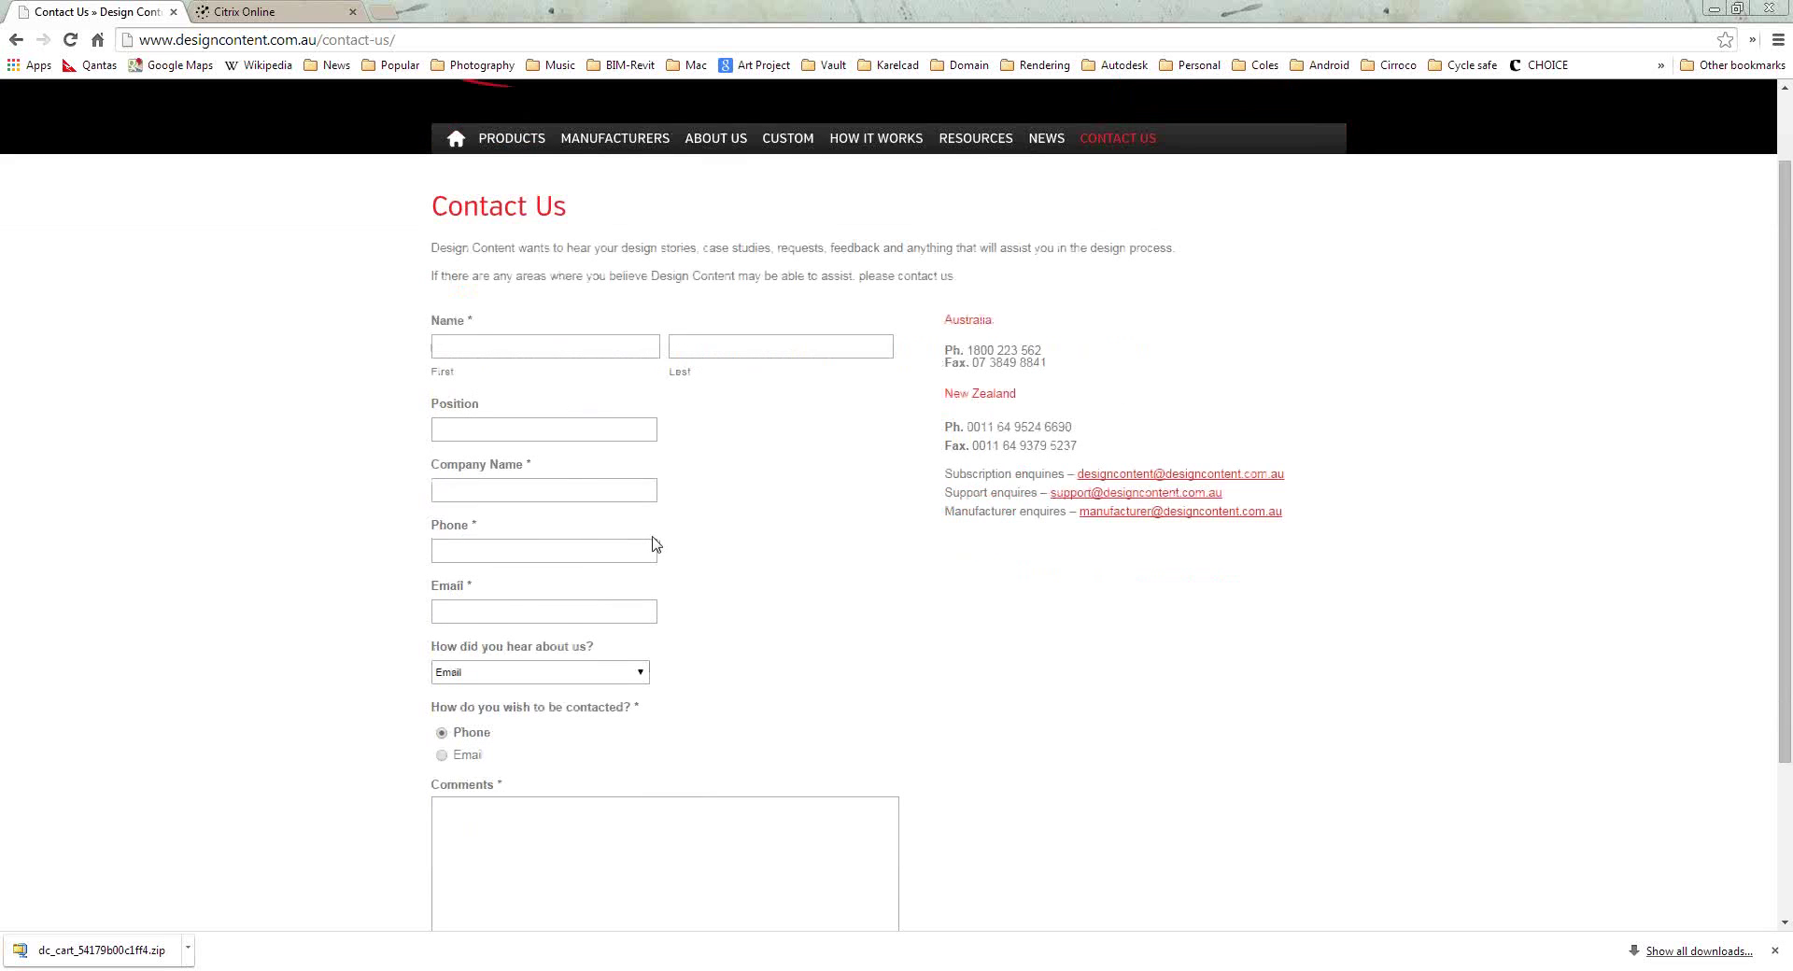
scroll(654, 543, "down", 1)
scroll(733, 553, "up", 1)
scroll(1139, 567, "up", 1)
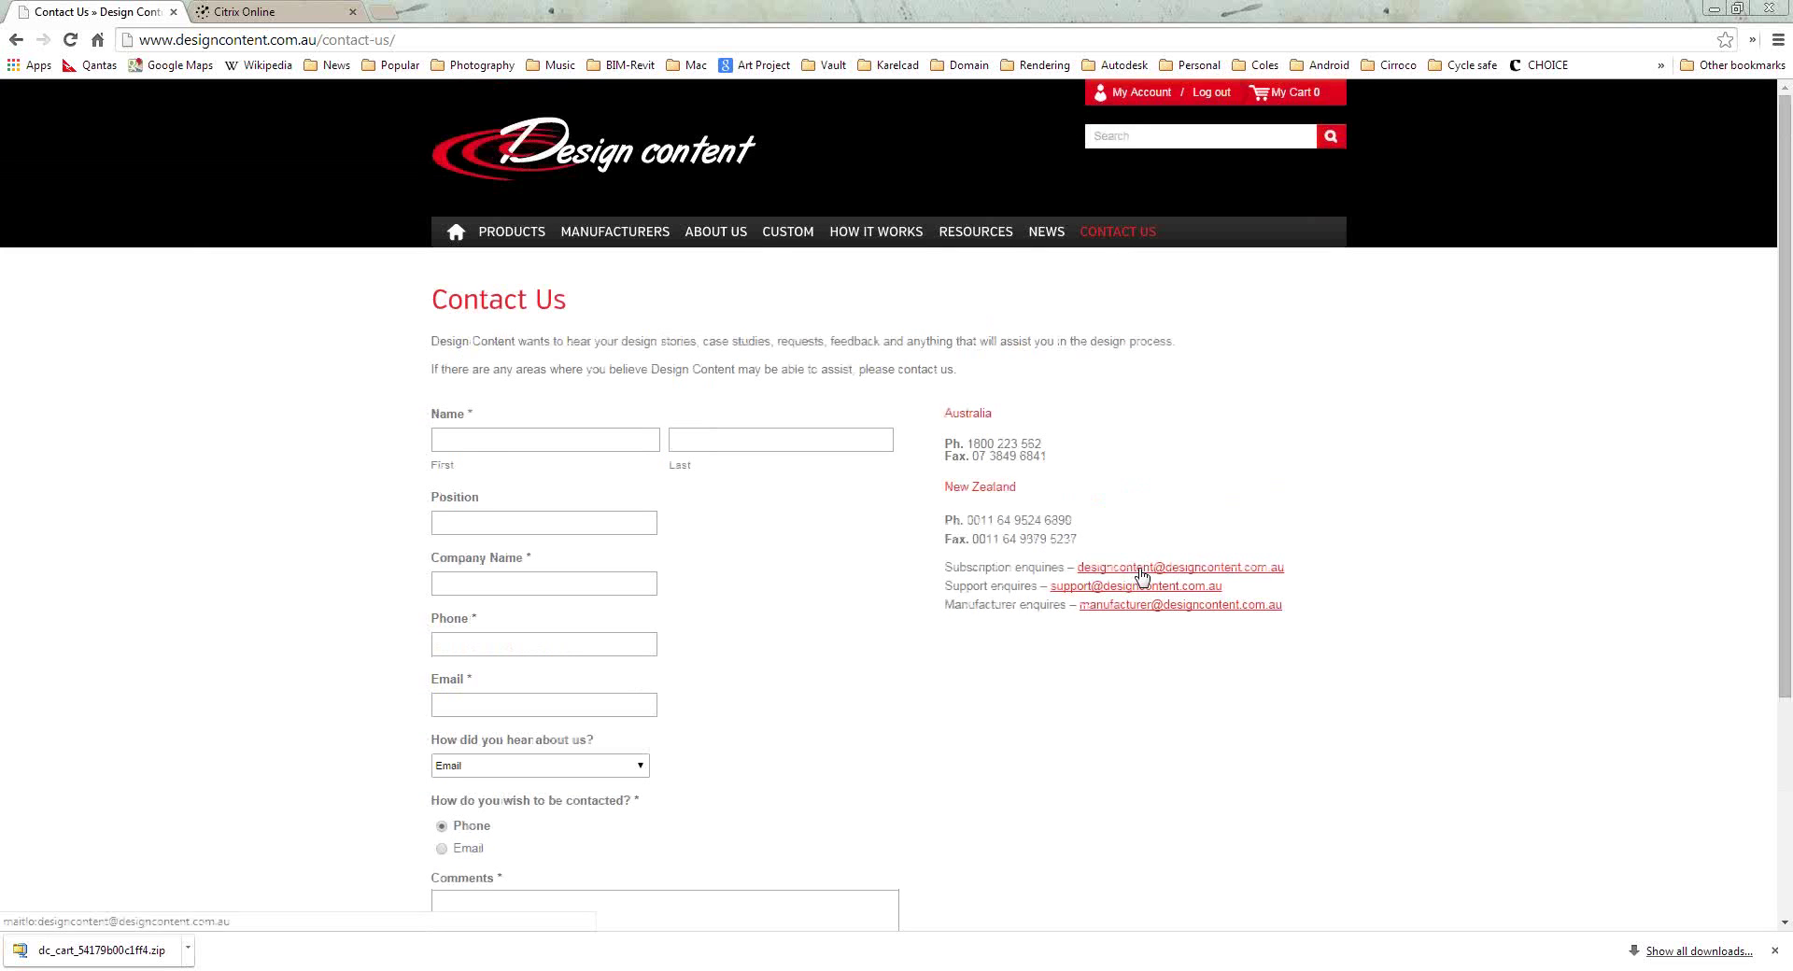
Return to the home page and browse its Quick Product Search and manufacturer logos.
left_click(457, 232)
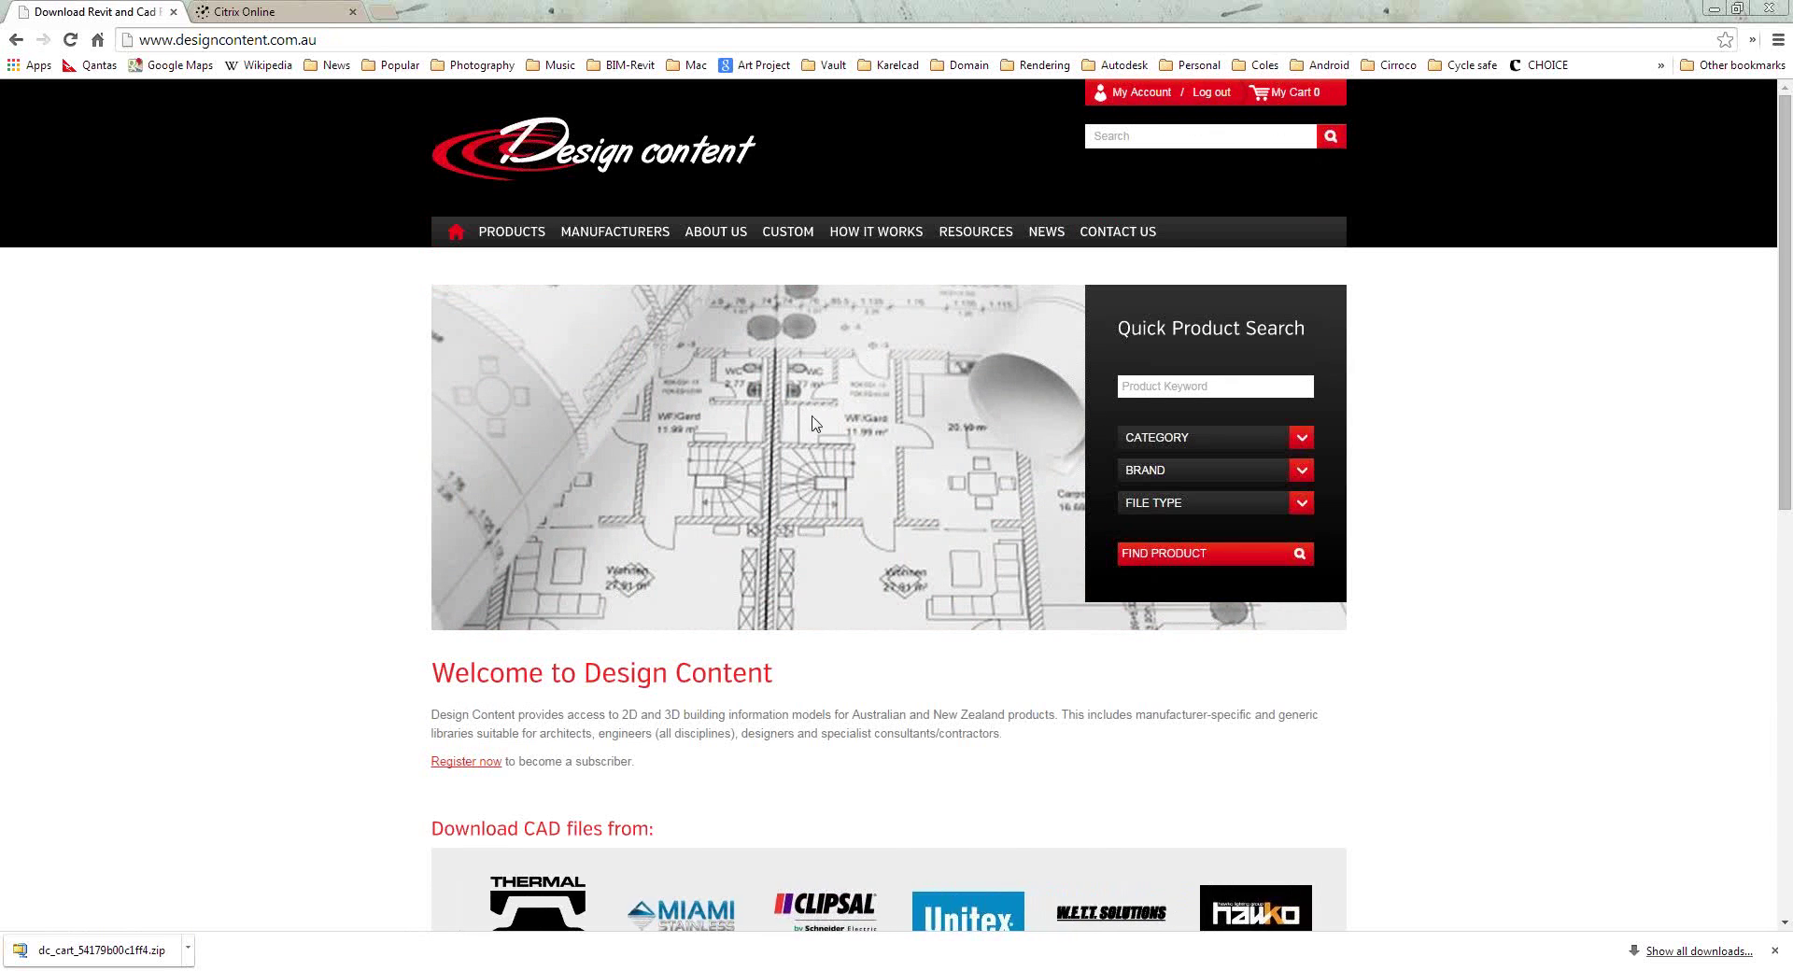
scroll(750, 534, "down", 1)
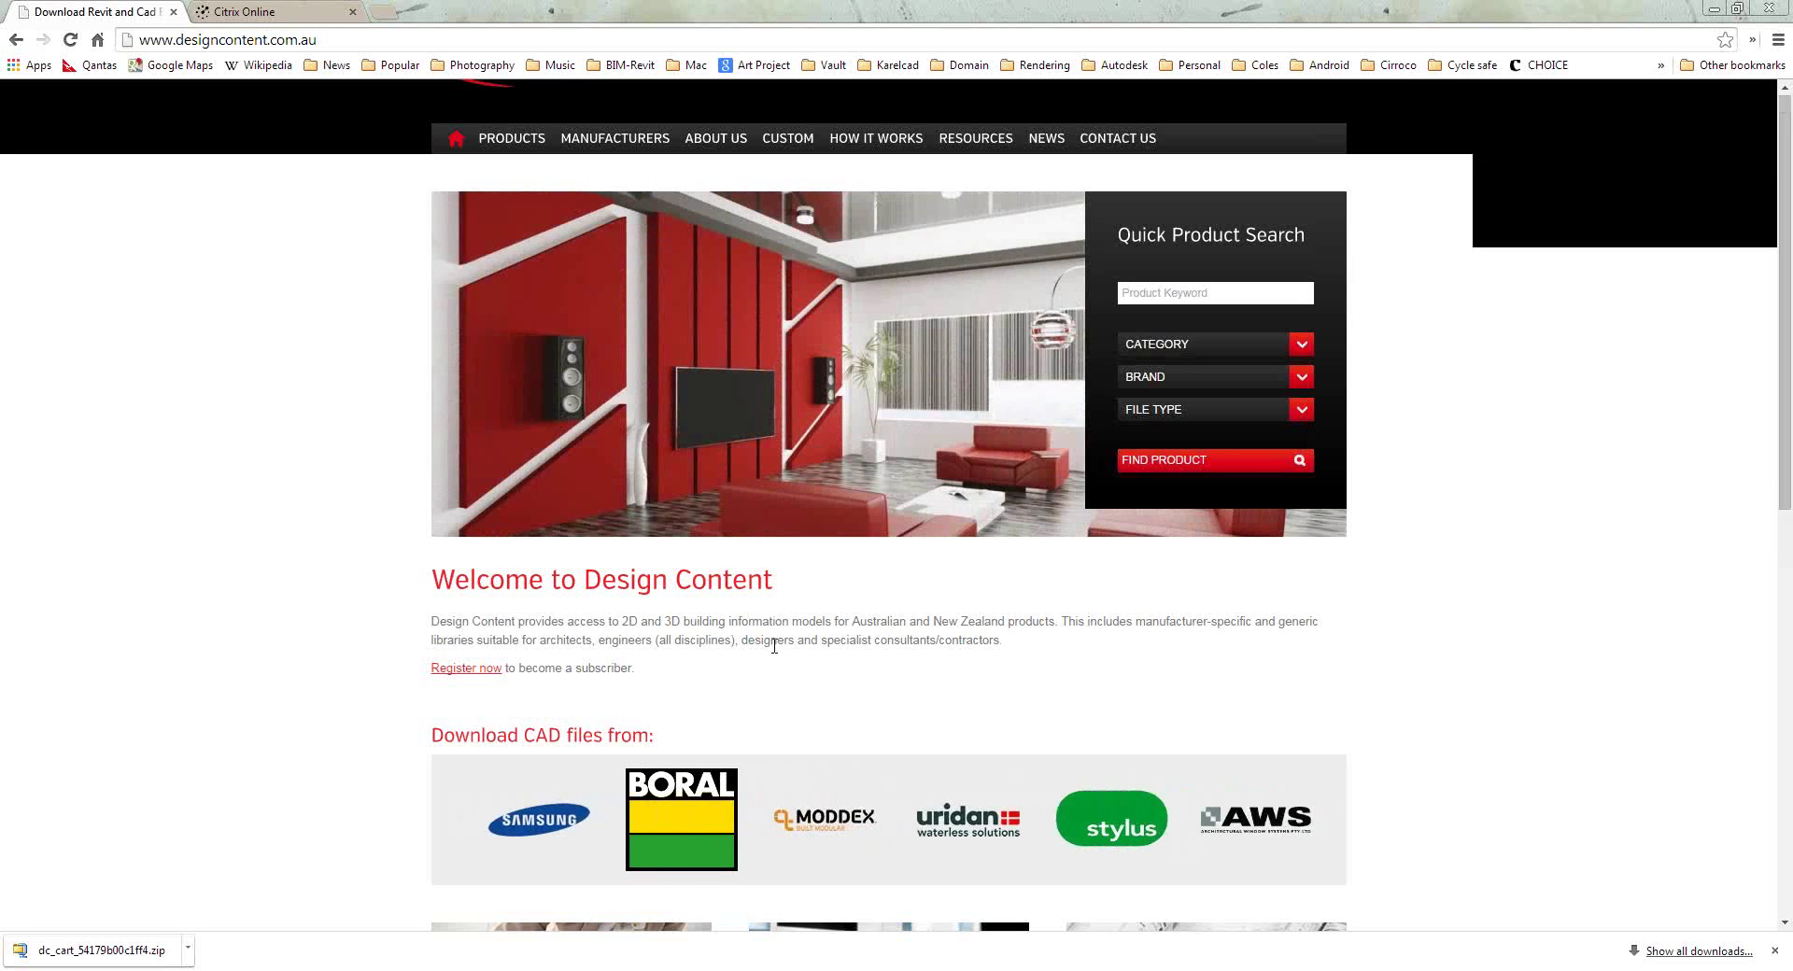
scroll(773, 642, "up", 1)
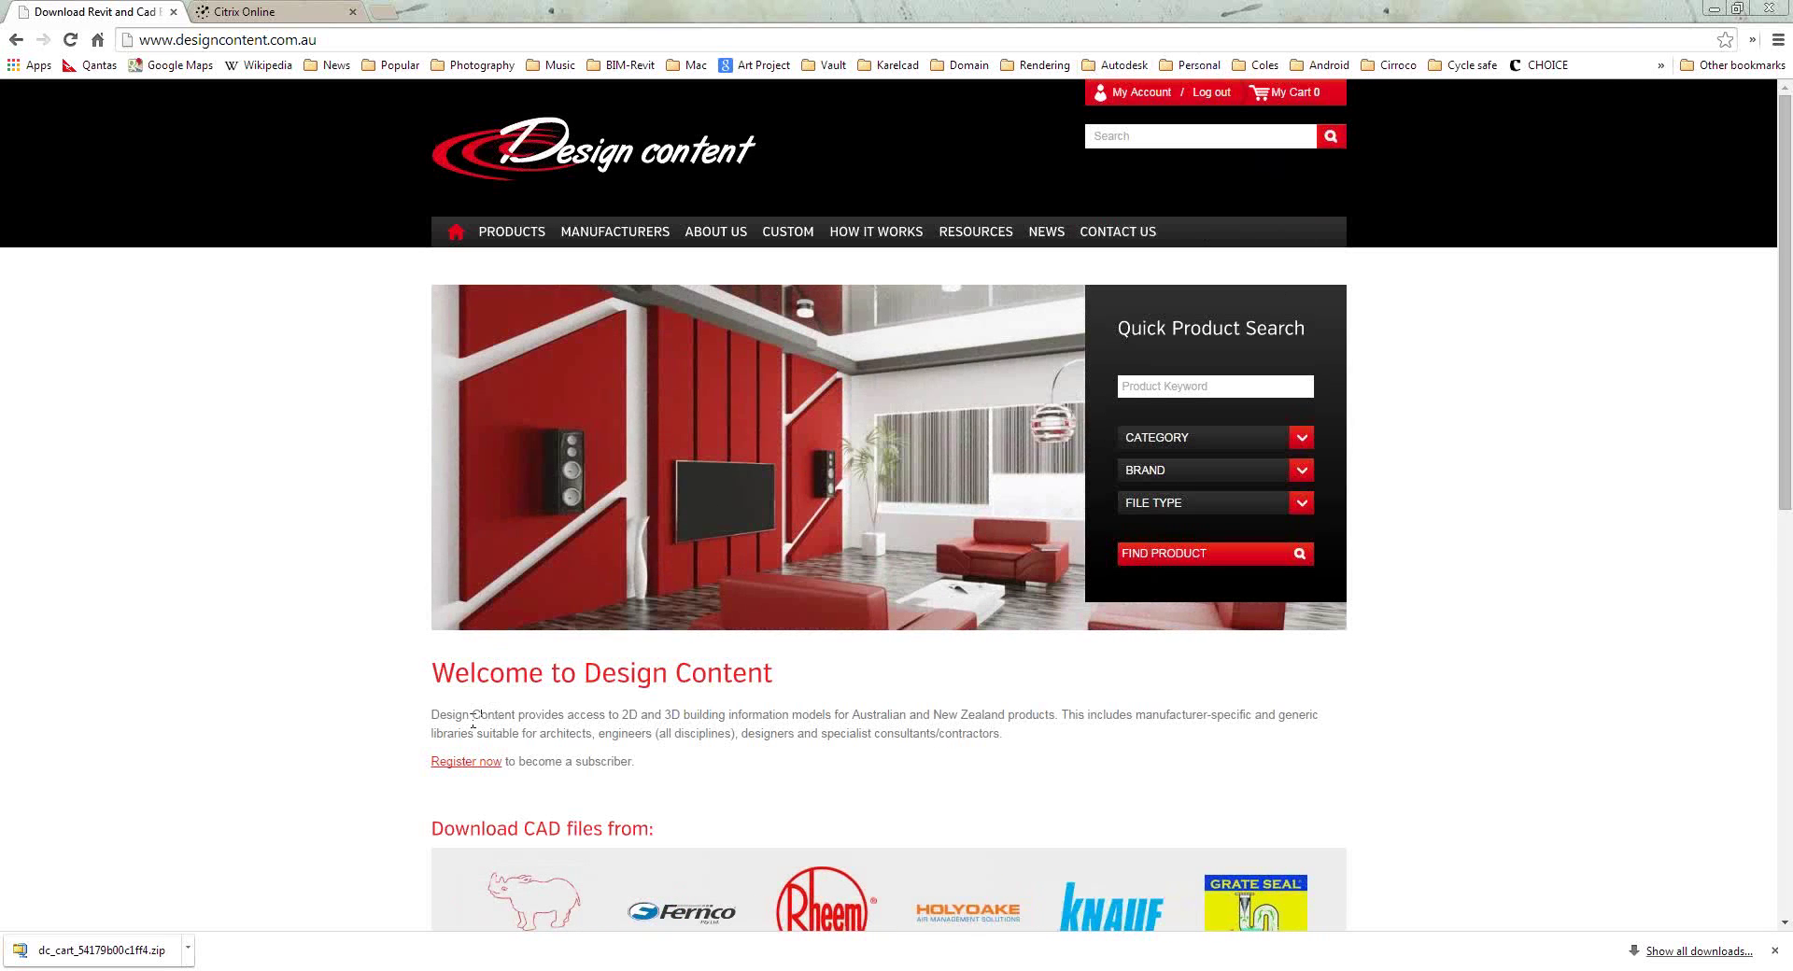
mouse_move(603, 966)
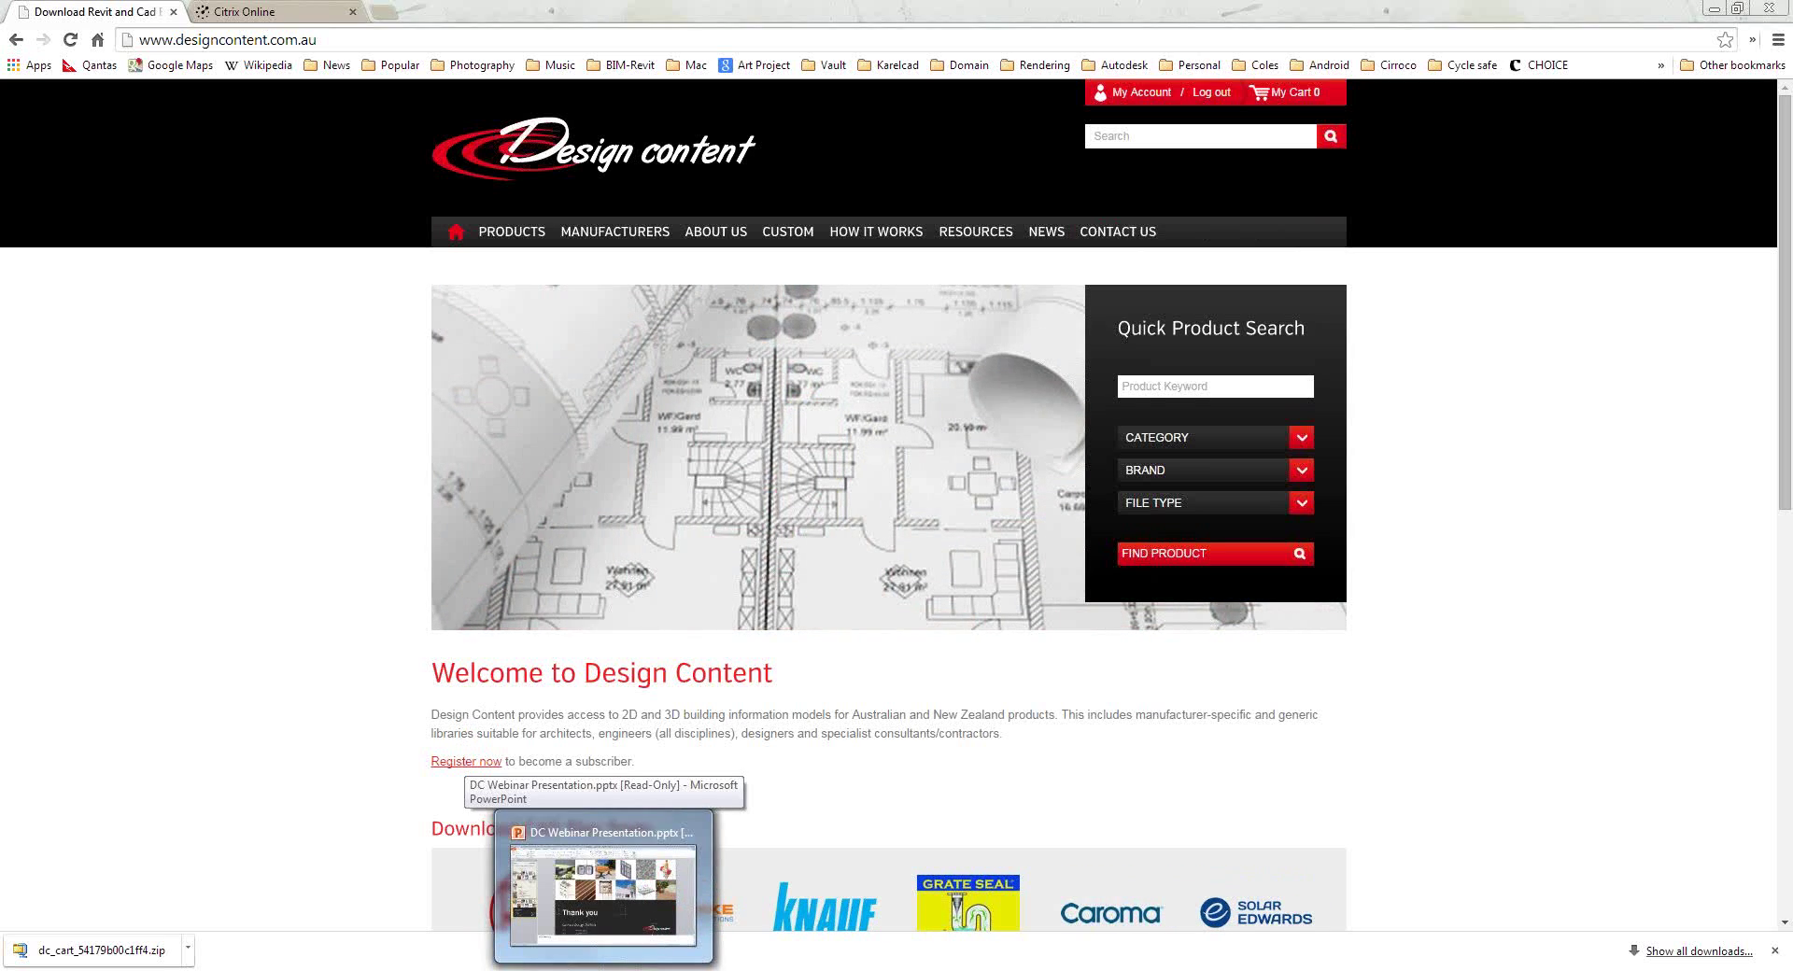
Switch to the DC Webinar Presentation in PowerPoint, showing the Thank you slide.
left_click(603, 896)
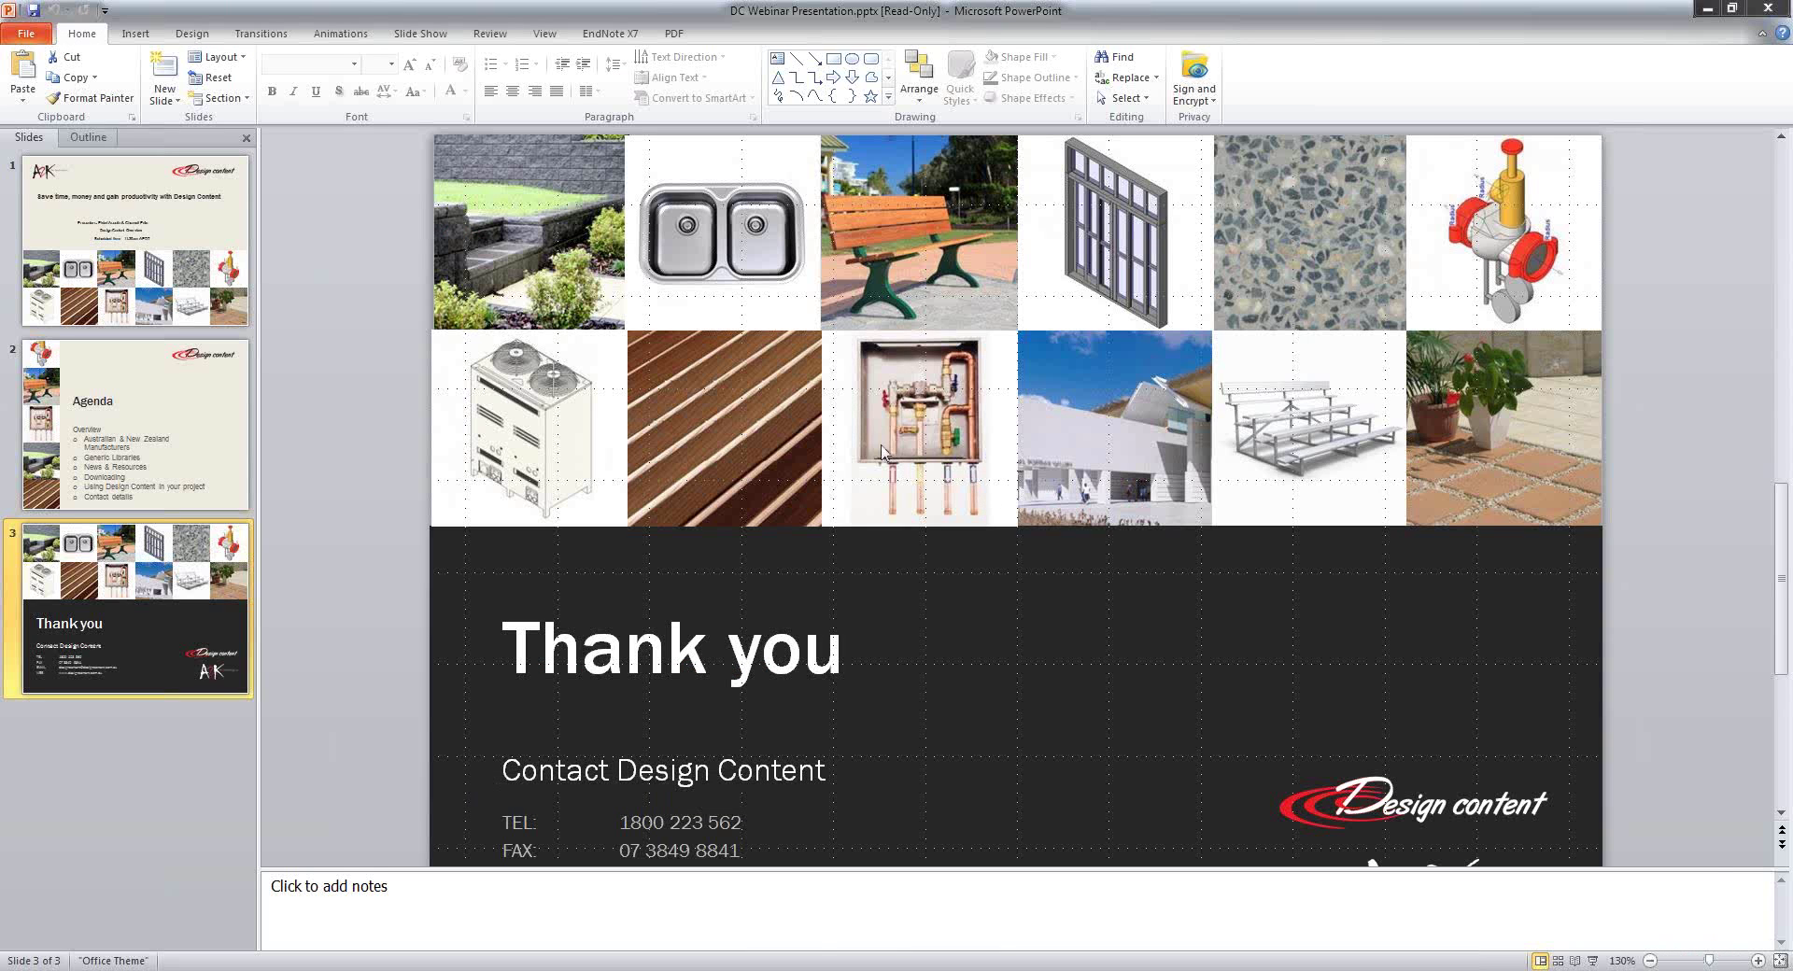